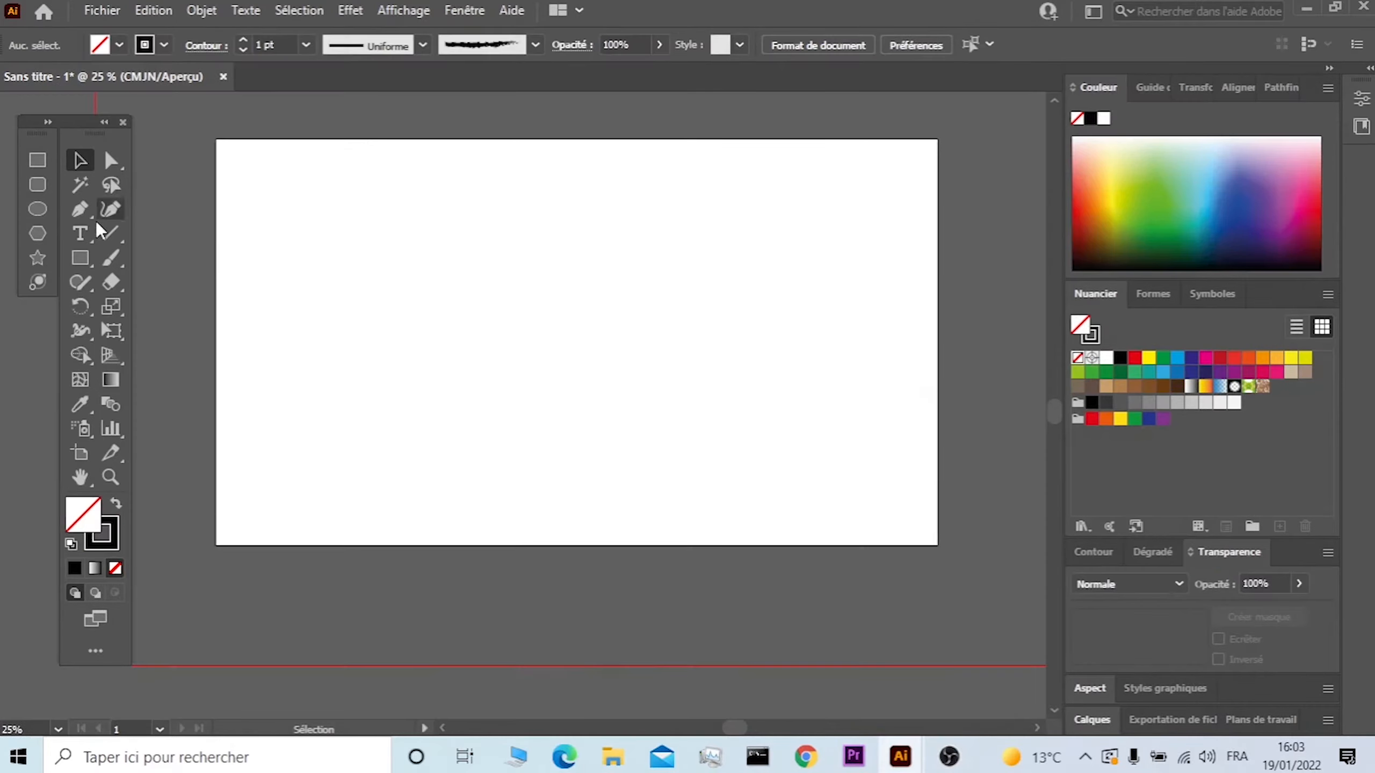
Draw a vertical straight line in the upper-left area of the artboard.
{"action": "left_click", "coordinate": [113, 238]}
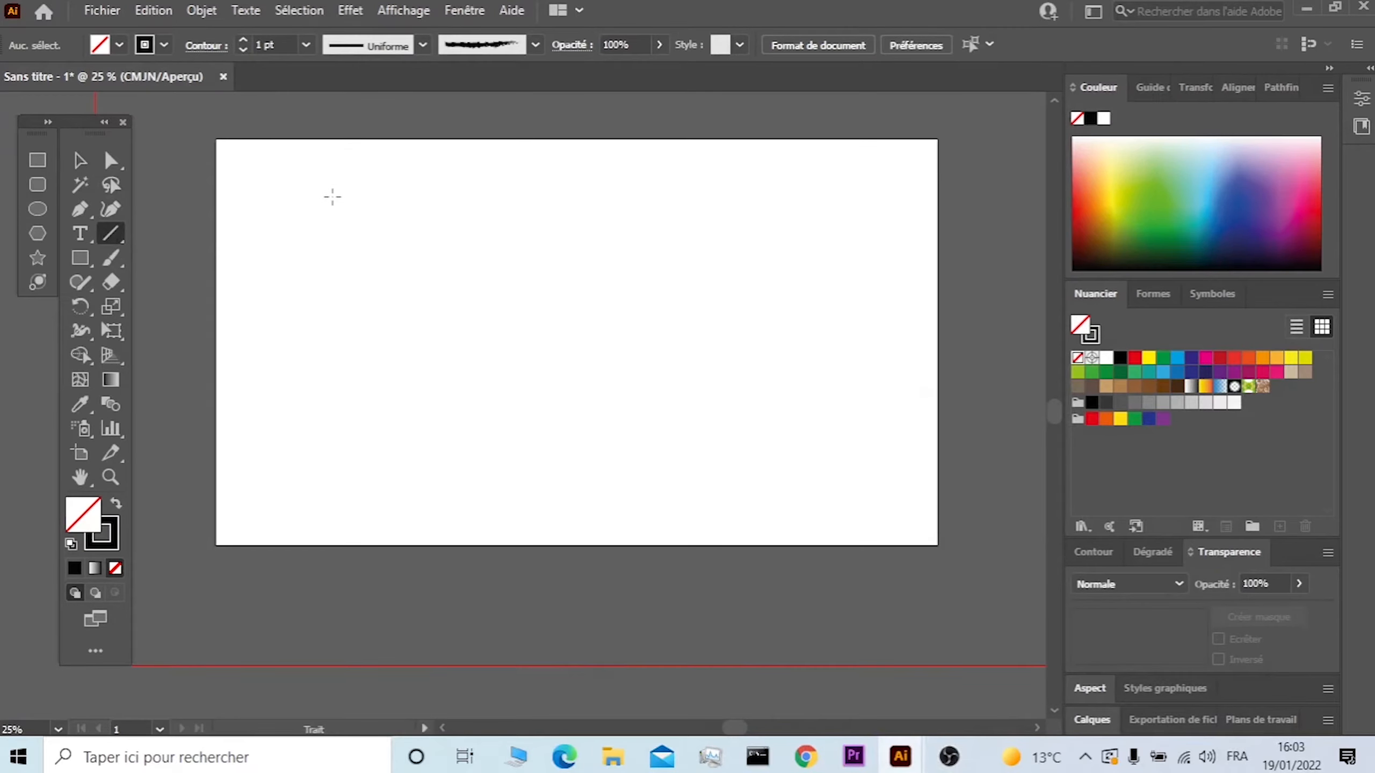
{"action": "left_click_drag", "start_coordinate": [363, 178], "coordinate": [364, 449]}
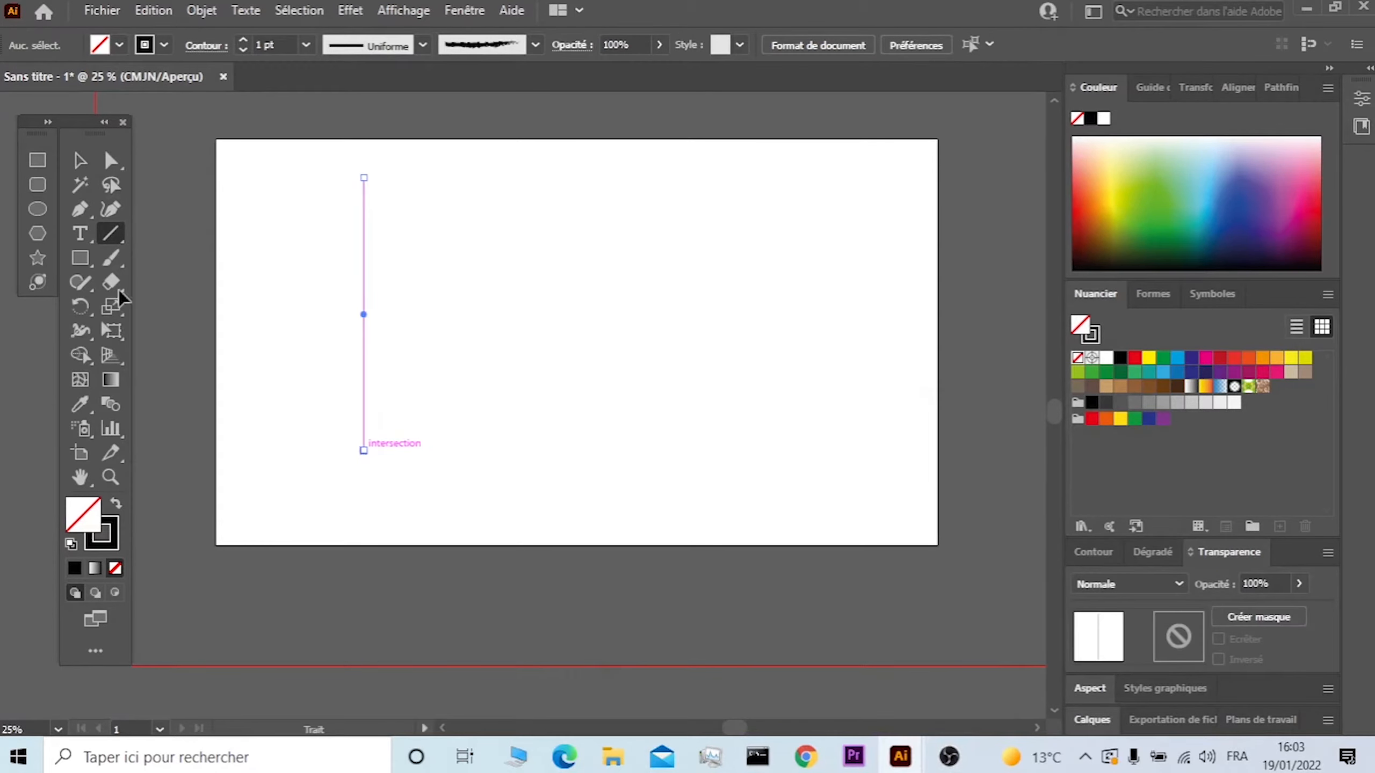
{"action": "left_click", "coordinate": [81, 162]}
Duplicate the vertical line slightly to its right and repeat the copy four times to make six evenly spaced lines.
{"action": "scroll", "coordinate": [374, 221], "scroll_direction": "up", "scroll_amount": 2}
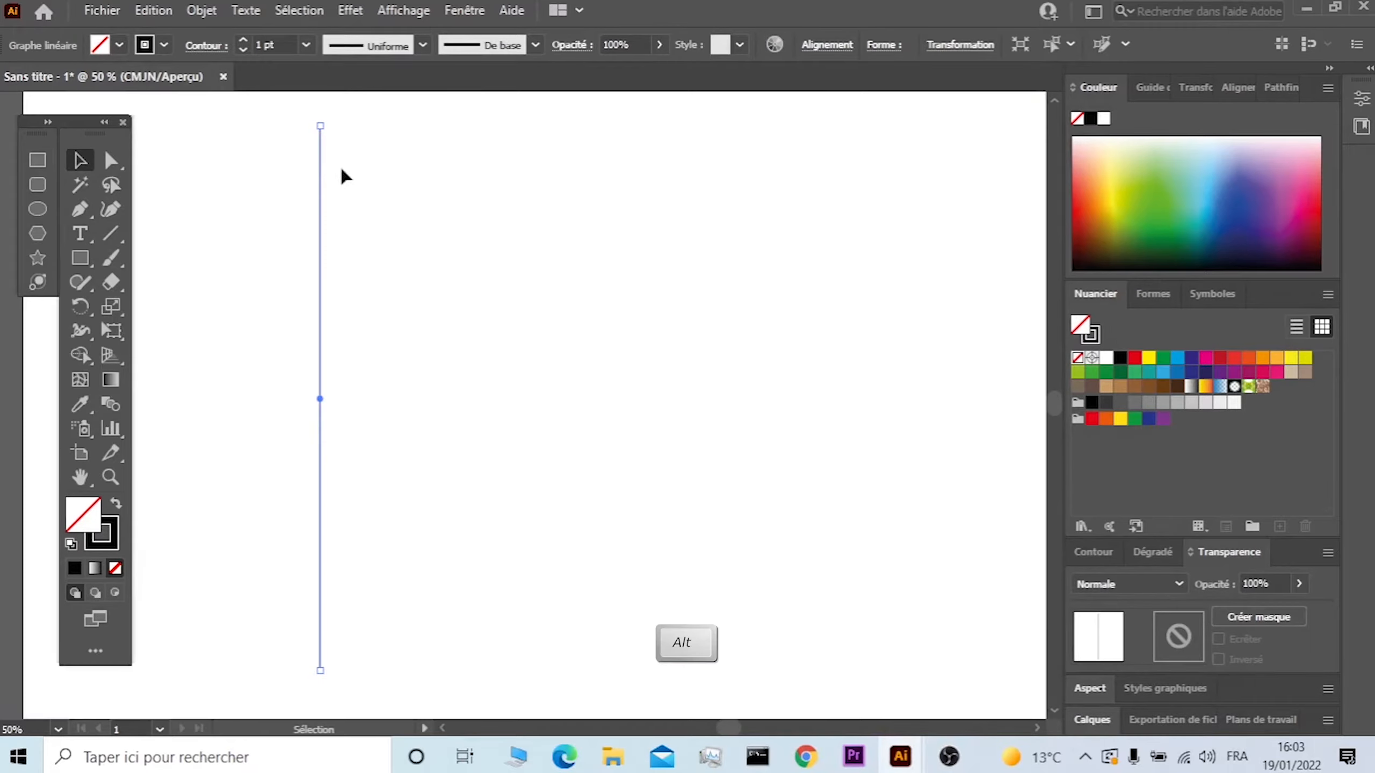
{"action": "left_click_drag", "start_coordinate": [321, 147], "coordinate": [361, 144]}
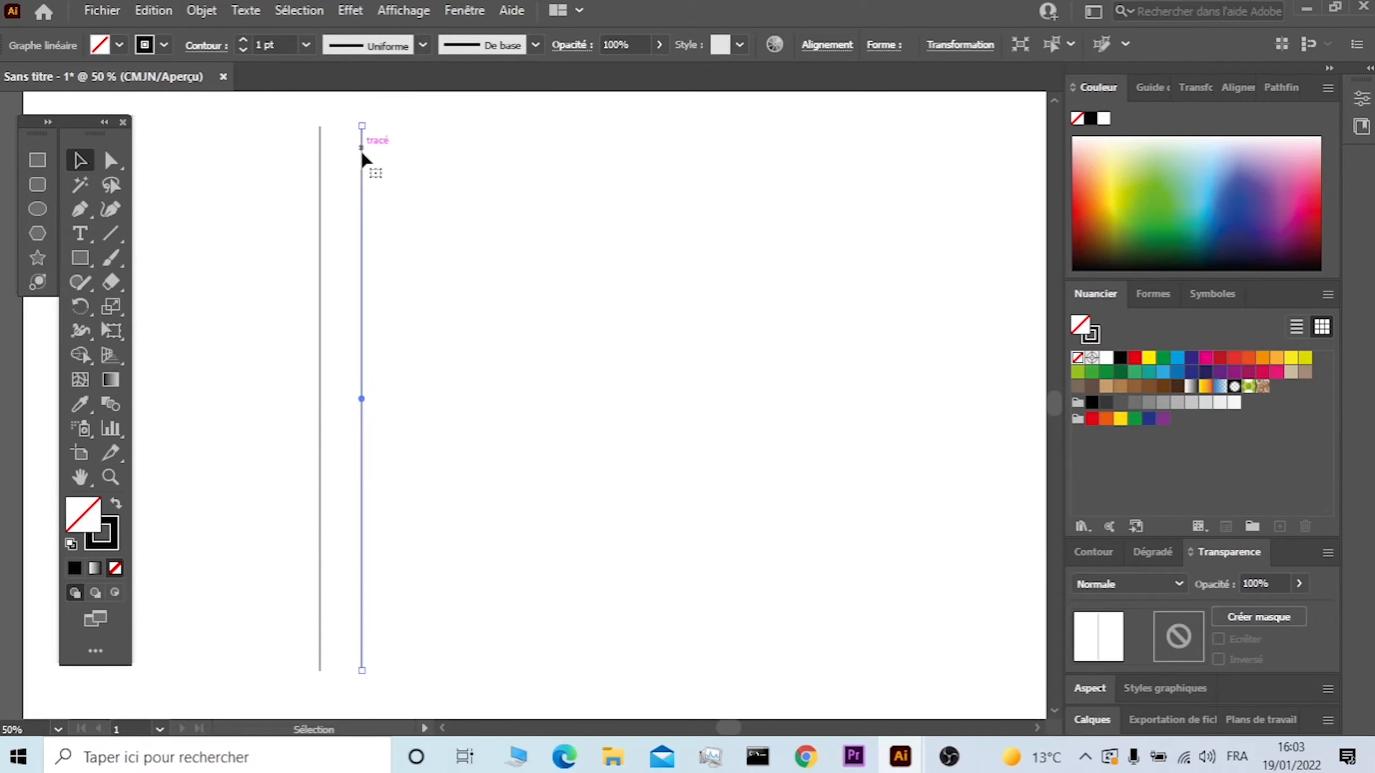
{"action": "scroll", "coordinate": [360, 144], "scroll_direction": "down", "scroll_amount": 2}
{"action": "scroll", "coordinate": [390, 281], "scroll_direction": "up", "scroll_amount": 1}
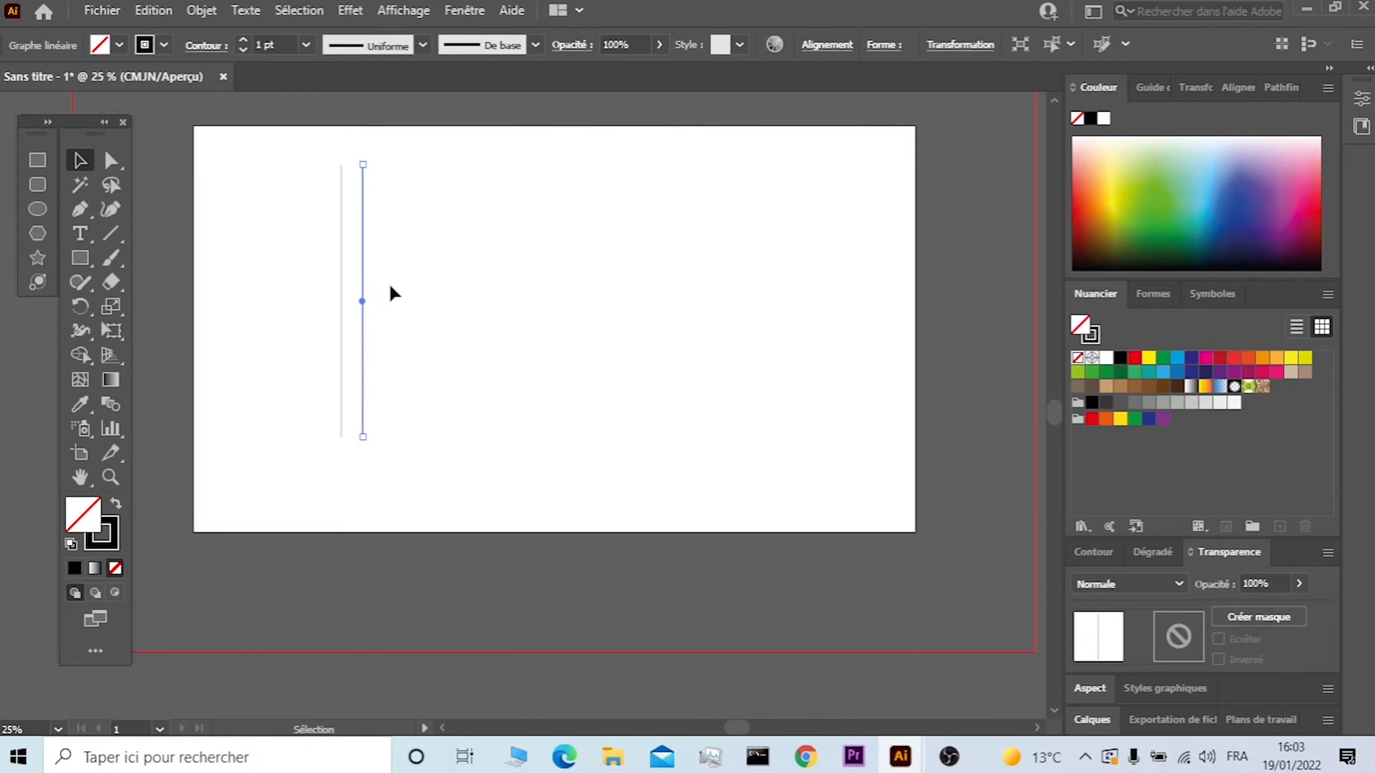
{"action": "key", "text": "ctrl+d"}
{"action": "key", "text": "ctrl+d"}
{"action": "key", "text": "ctrl+d"}
{"action": "key", "text": "ctrl+d"}
Rotate all six vertical lines together by -45°.
{"action": "left_click_drag", "start_coordinate": [500, 144], "coordinate": [255, 298]}
{"action": "right_click", "coordinate": [352, 279]}
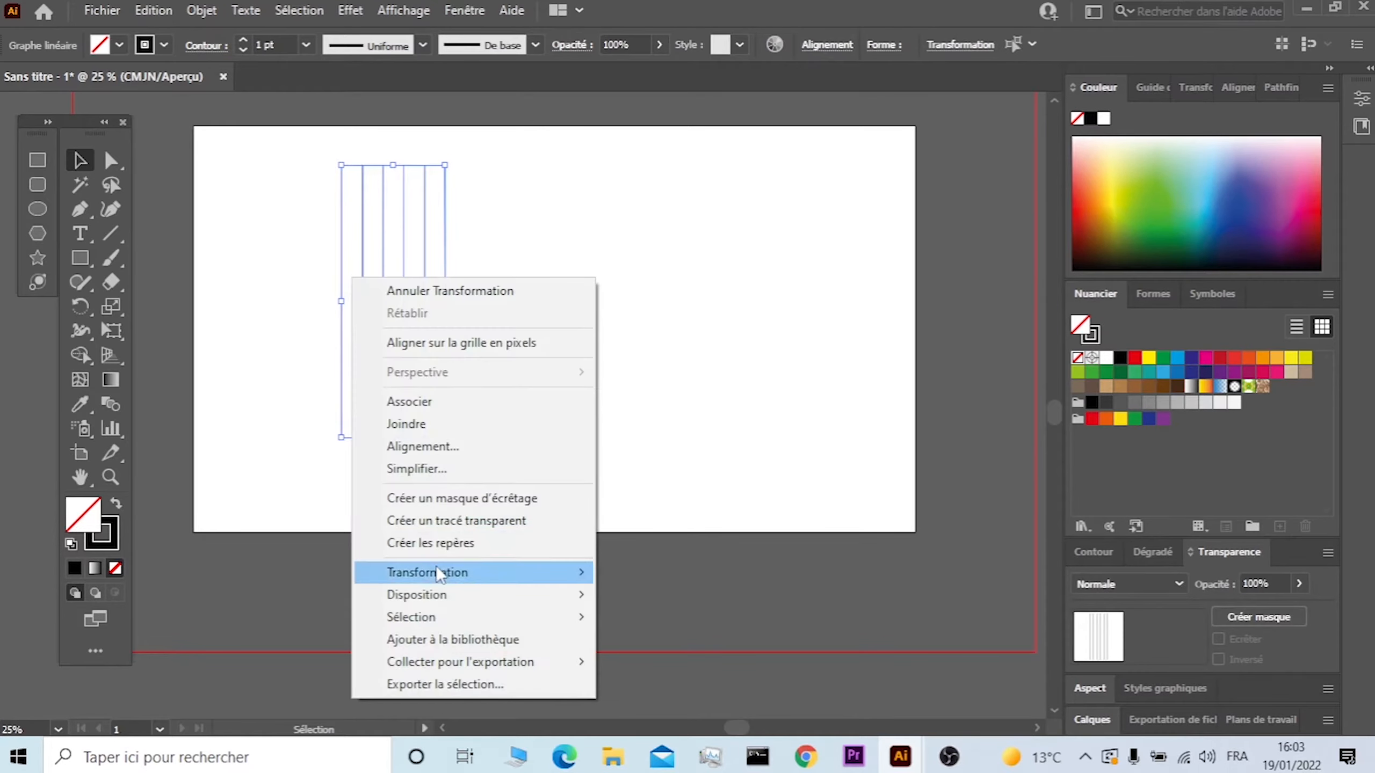
{"action": "mouse_move", "coordinate": [437, 566]}
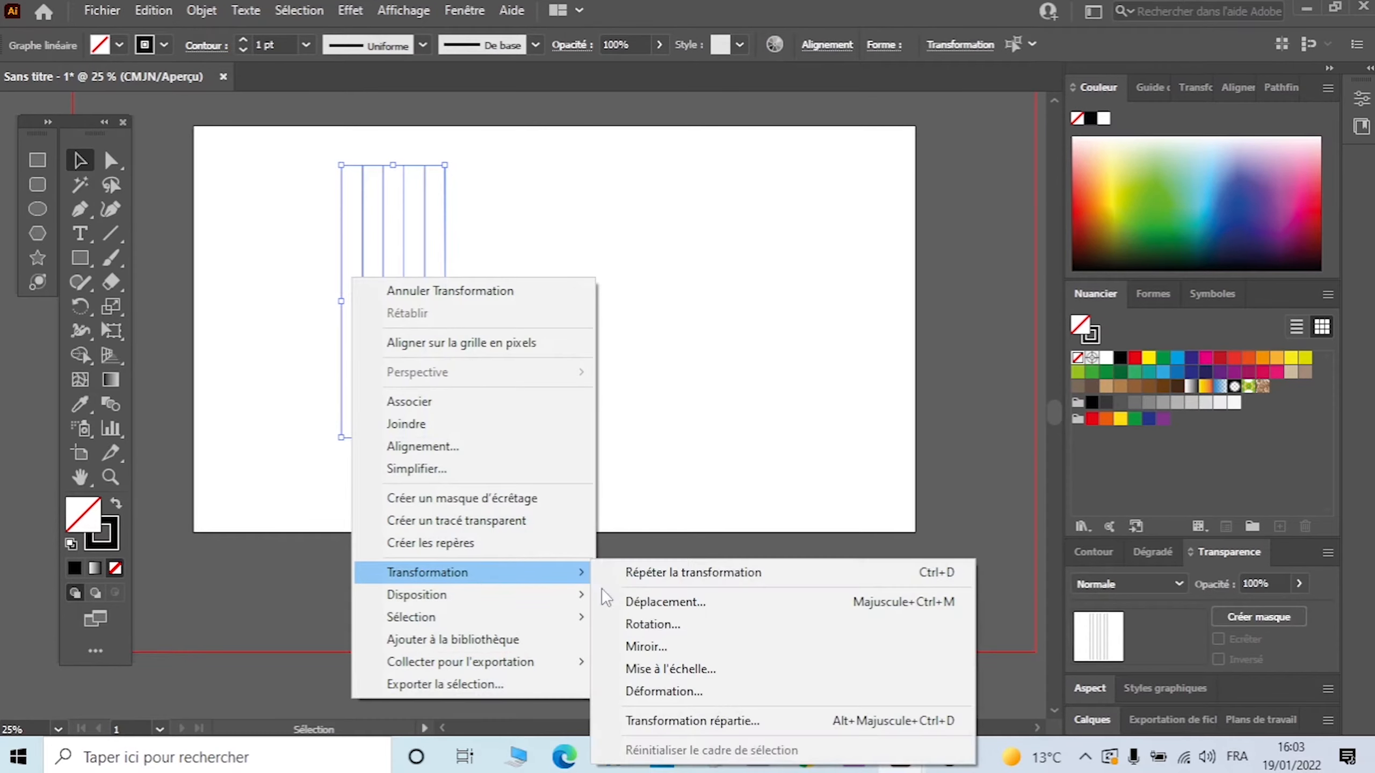
{"action": "left_click", "coordinate": [683, 625]}
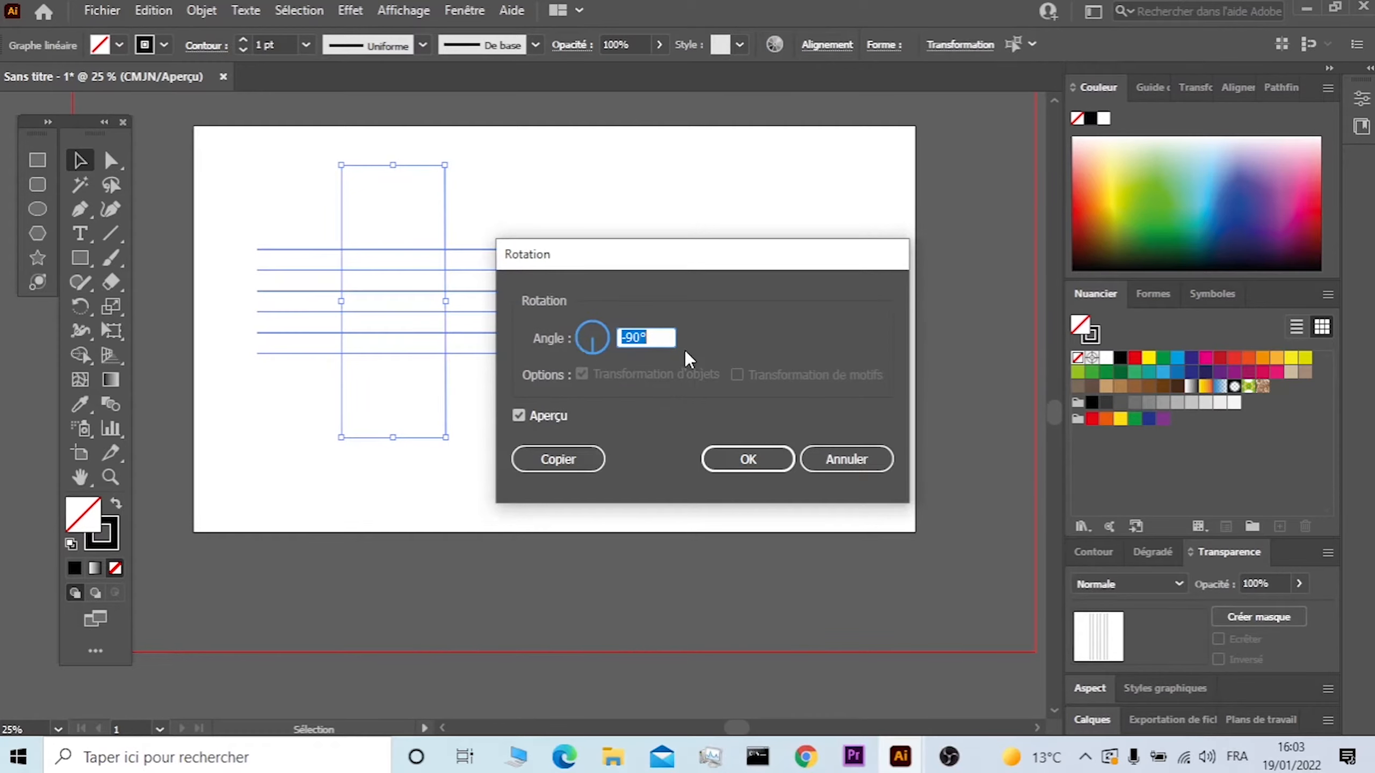
{"action": "key", "text": "Up"}
{"action": "key", "text": "Up"}
{"action": "key", "text": "Up"}
{"action": "key", "text": "Up"}
{"action": "key", "text": "Up"}
{"action": "key", "text": "Up"}
{"action": "key", "text": "Up"}
{"action": "key", "text": "Up"}
{"action": "key", "text": "Up"}
{"action": "key", "text": "Up"}
{"action": "key", "text": "Up"}
{"action": "key", "text": "Up"}
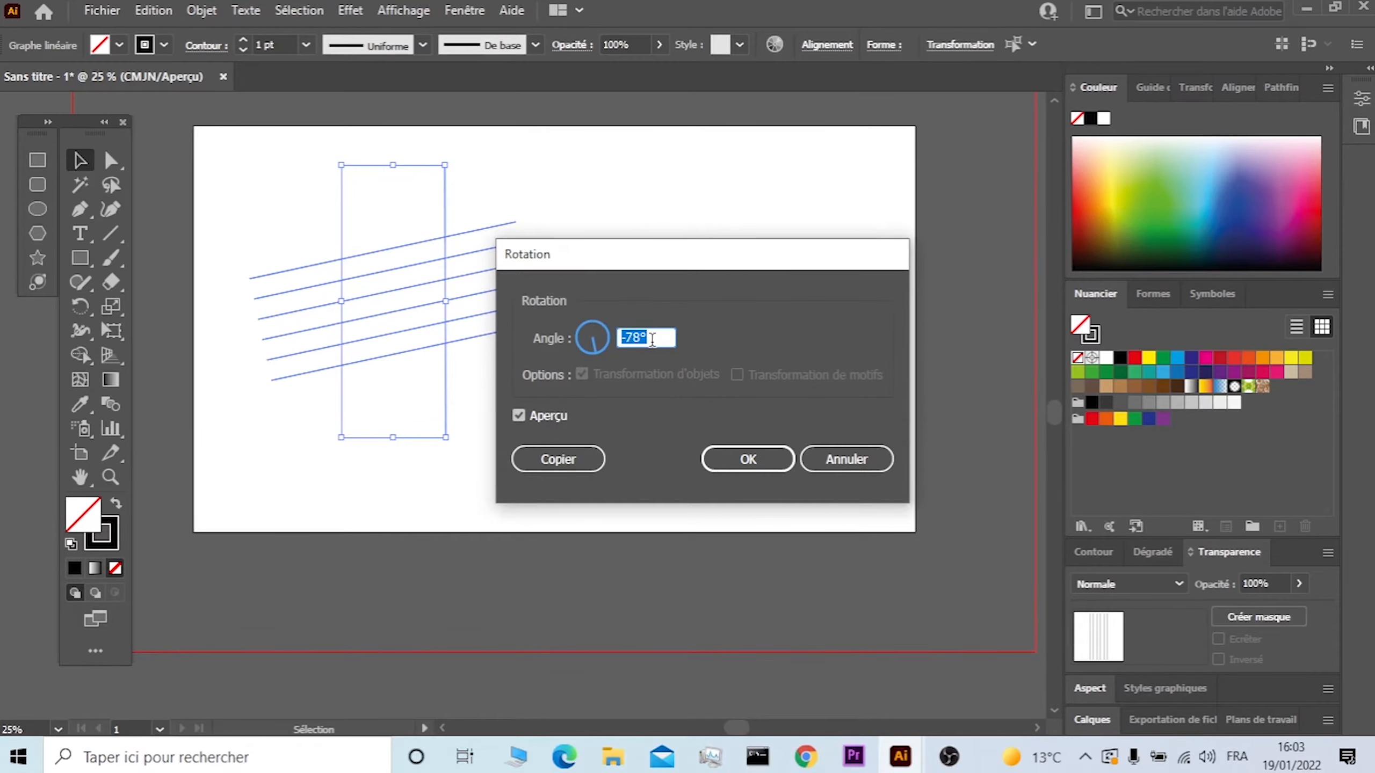
{"action": "key", "text": "Up"}
{"action": "key", "text": "Up"}
{"action": "key", "text": "Up"}
{"action": "key", "text": "Up"}
{"action": "key", "text": "Up"}
{"action": "key", "text": "Up"}
{"action": "key", "text": "Up"}
{"action": "key", "text": "Up"}
{"action": "key", "text": "Up"}
{"action": "key", "text": "Up"}
{"action": "key", "text": "Up"}
{"action": "key", "text": "Up"}
{"action": "key", "text": "Up"}
{"action": "key", "text": "Up"}
{"action": "key", "text": "Up"}
{"action": "key", "text": "Up"}
{"action": "key", "text": "Up"}
{"action": "key", "text": "Up"}
{"action": "key", "text": "Up"}
{"action": "key", "text": "Up"}
{"action": "key", "text": "Up"}
{"action": "key", "text": "Up"}
{"action": "key", "text": "Up"}
{"action": "key", "text": "Up"}
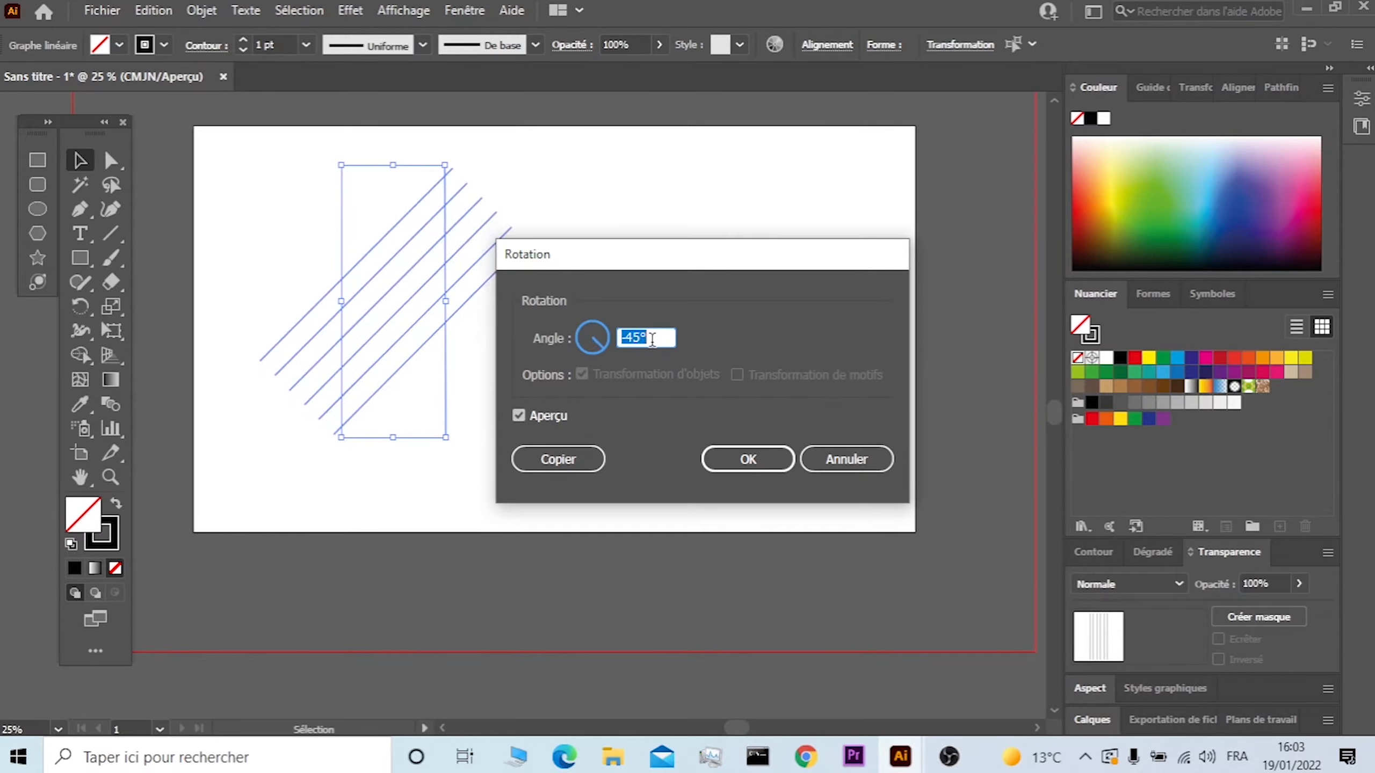
{"action": "left_click", "coordinate": [720, 467]}
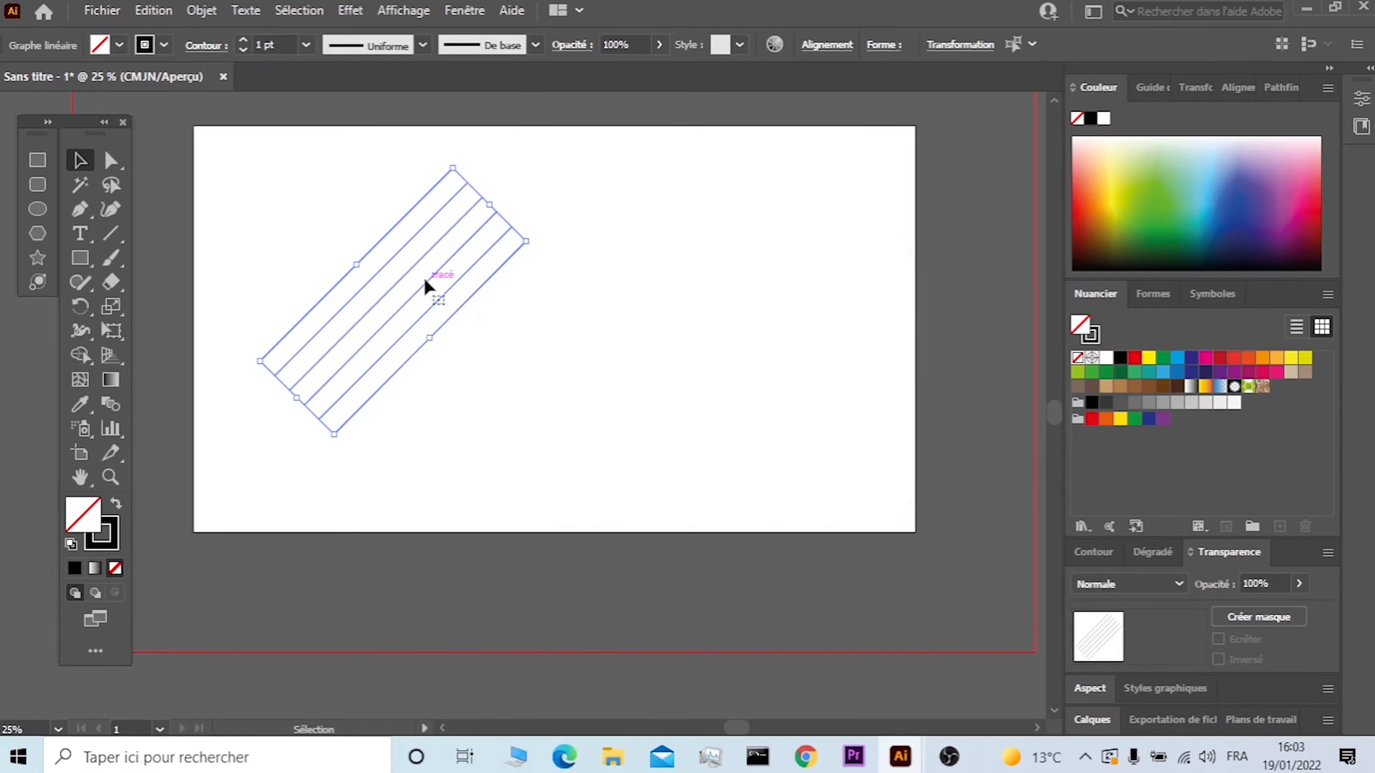
Create a mirrored copy of the six diagonal lines across the vertical axis to form a crossed grid.
{"action": "right_click", "coordinate": [420, 266]}
{"action": "mouse_move", "coordinate": [513, 580]}
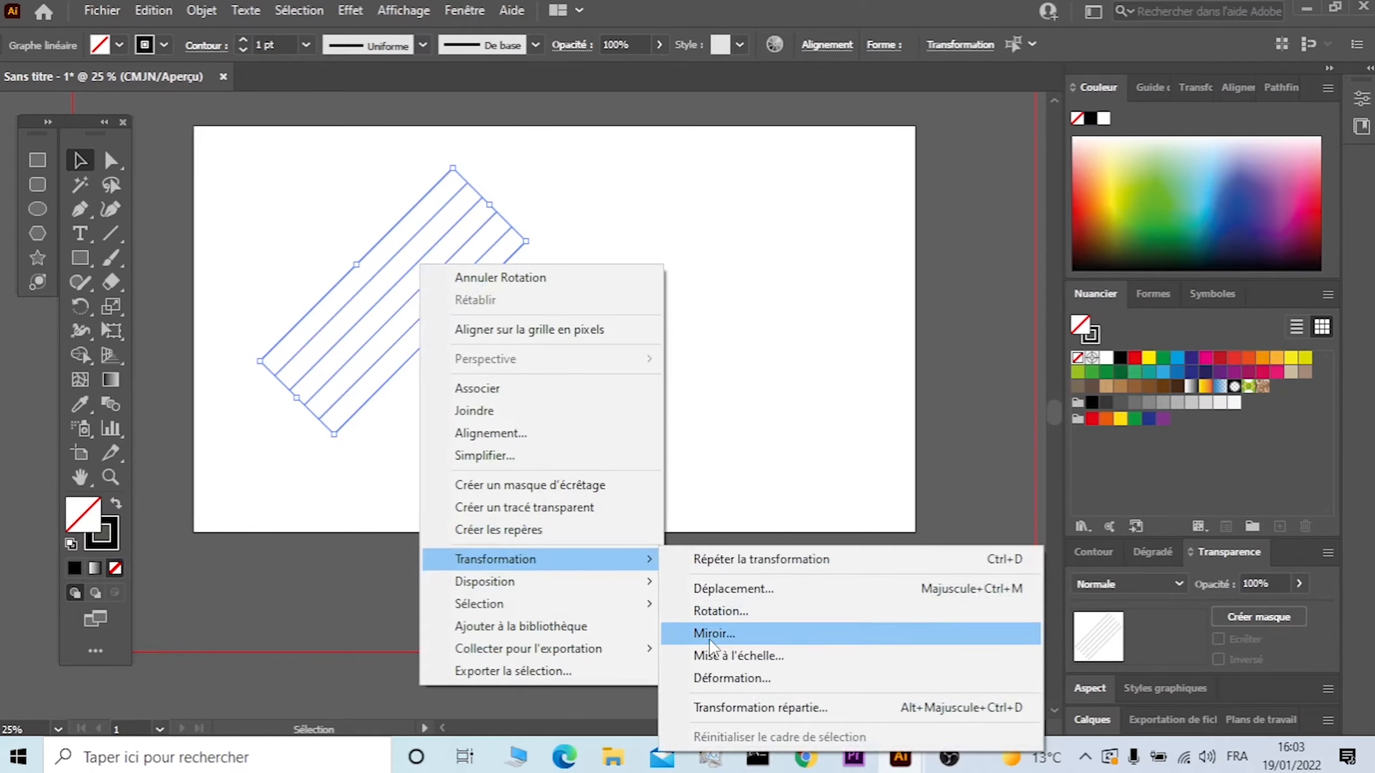
{"action": "left_click", "coordinate": [709, 638]}
{"action": "left_click", "coordinate": [561, 519]}
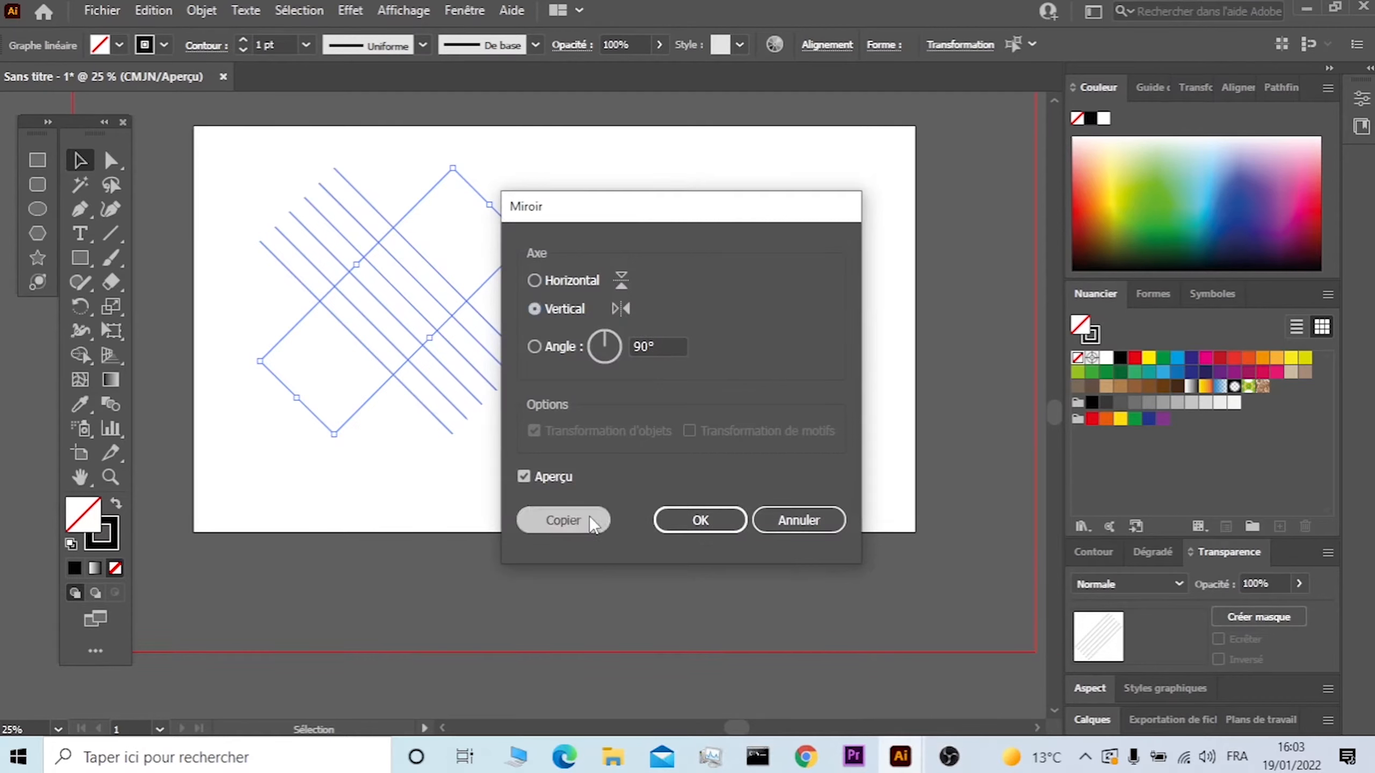
Move the whole crossed grid to the right, near the centre of the artboard, and deselect it.
{"action": "left_click", "coordinate": [247, 183]}
{"action": "left_click_drag", "start_coordinate": [254, 154], "coordinate": [509, 468]}
{"action": "left_click_drag", "start_coordinate": [446, 311], "coordinate": [649, 347]}
{"action": "left_click", "coordinate": [313, 283]}
Draw a vertical straight line in the empty area left of the diagonal grid, about as tall as the grid.
{"action": "left_click", "coordinate": [111, 234]}
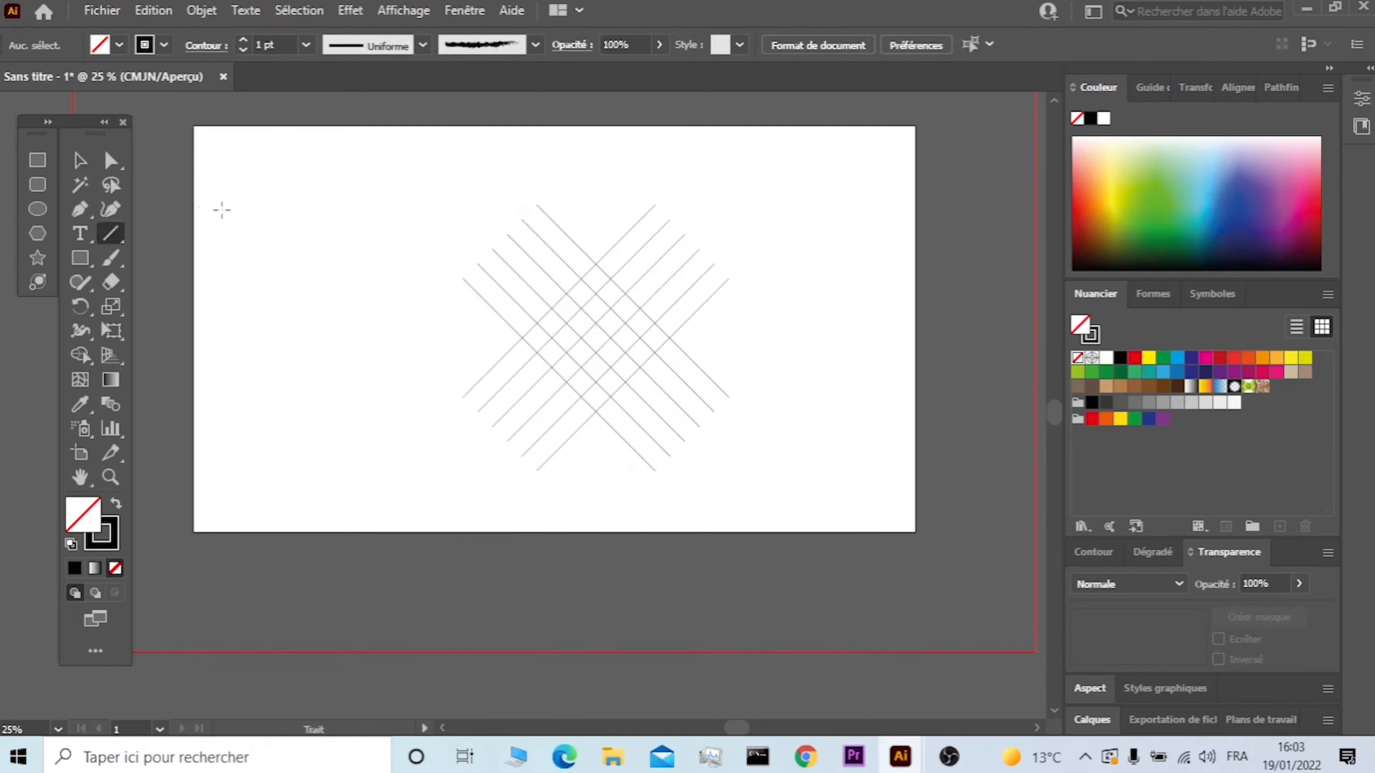
{"action": "left_click_drag", "start_coordinate": [281, 193], "coordinate": [281, 474]}
{"action": "left_click", "coordinate": [79, 159]}
Move the vertical line onto the grid so it passes through the line intersections just right of the grid's centre.
{"action": "left_click_drag", "start_coordinate": [282, 276], "coordinate": [403, 276]}
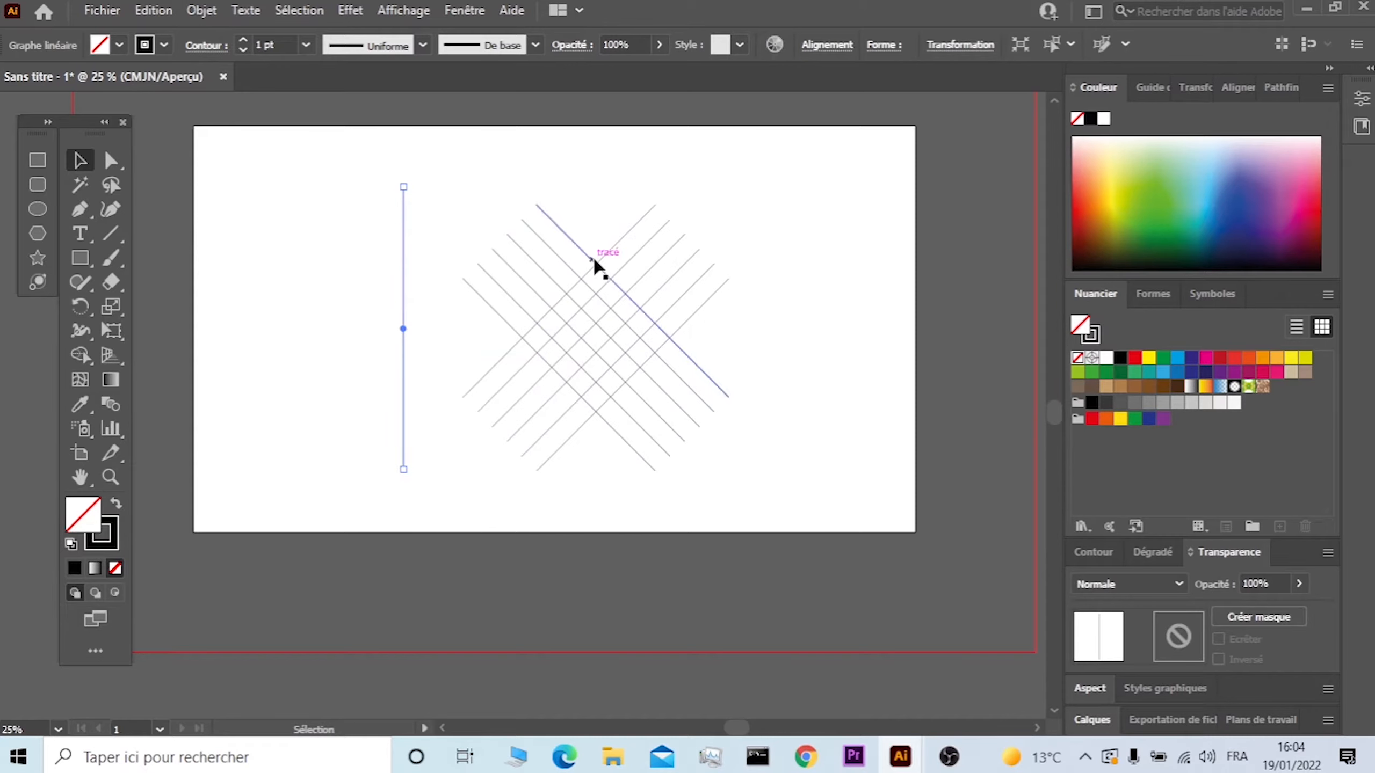
{"action": "scroll", "coordinate": [638, 312], "scroll_direction": "up", "scroll_amount": 1}
{"action": "scroll", "coordinate": [638, 317], "scroll_direction": "up", "scroll_amount": 1}
{"action": "scroll", "coordinate": [639, 324], "scroll_direction": "up", "scroll_amount": 2}
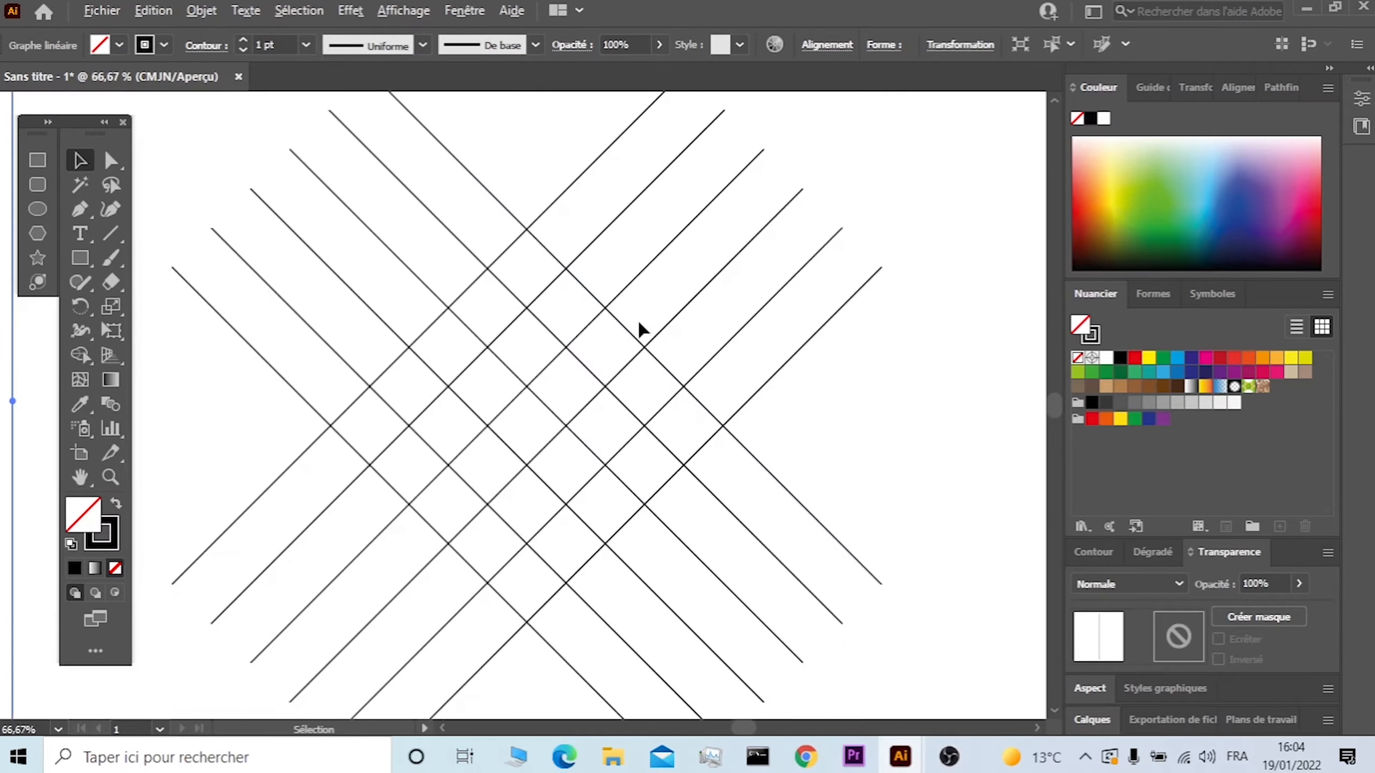
{"action": "scroll", "coordinate": [292, 351], "scroll_direction": "down", "scroll_amount": 2}
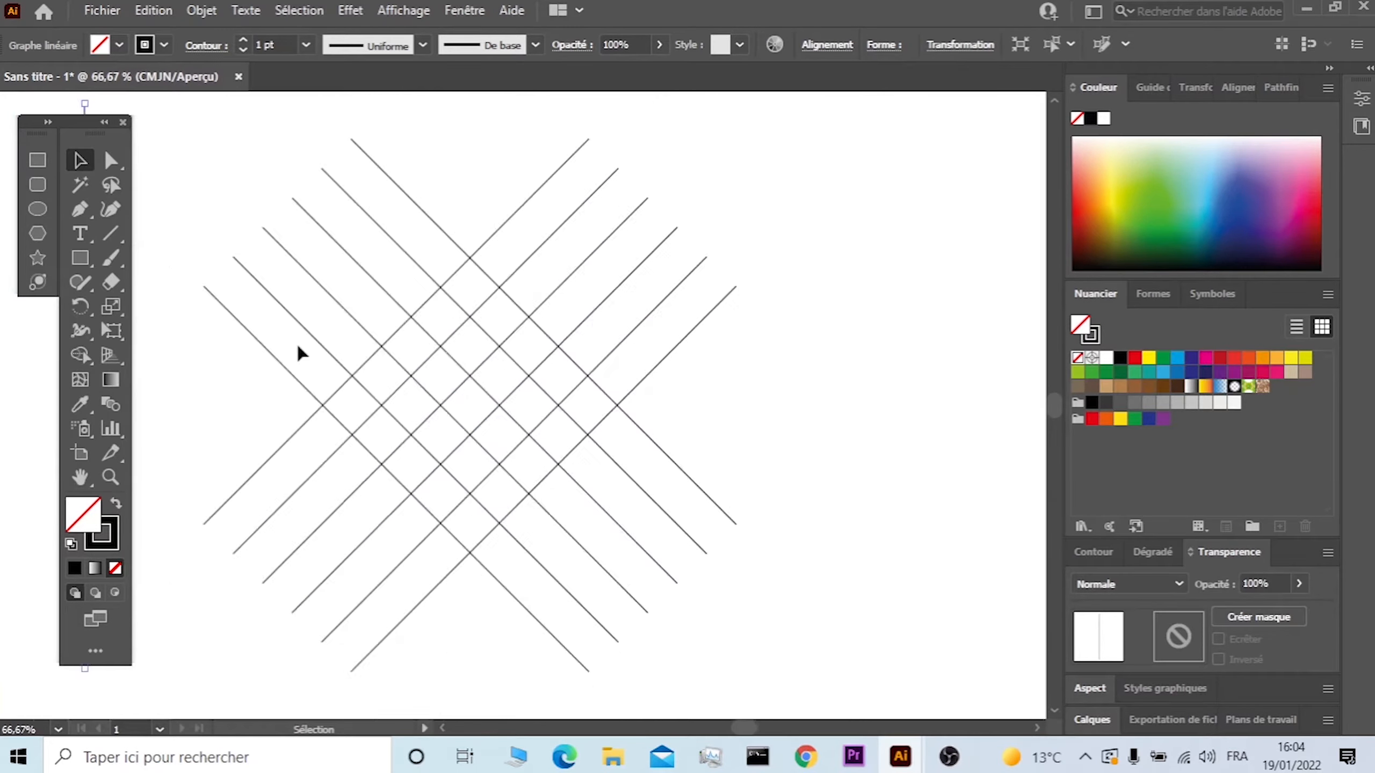
{"action": "left_click_drag", "start_coordinate": [156, 295], "coordinate": [448, 265]}
{"action": "scroll", "coordinate": [444, 386], "scroll_direction": "up", "scroll_amount": 2}
{"action": "scroll", "coordinate": [448, 390], "scroll_direction": "up", "scroll_amount": 1}
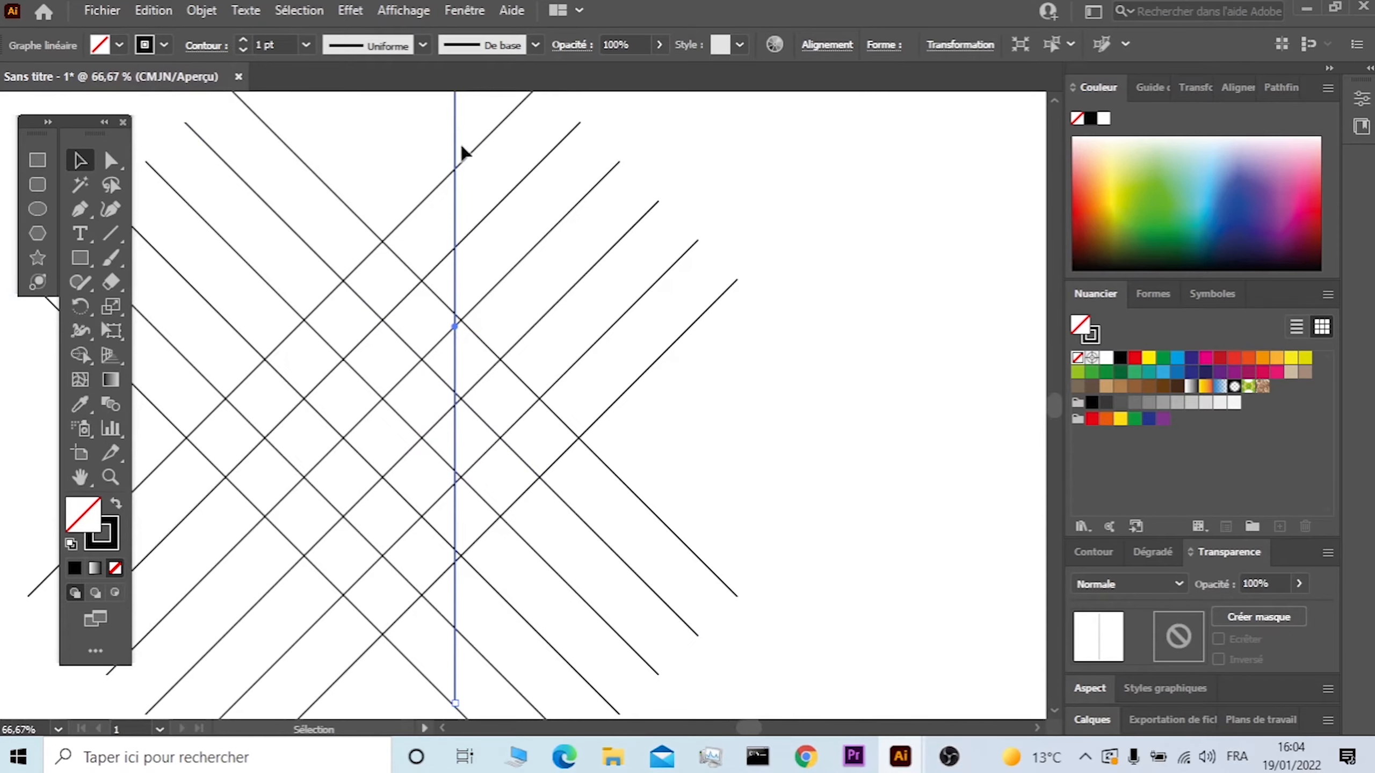
{"action": "left_click_drag", "start_coordinate": [459, 160], "coordinate": [462, 312]}
Duplicate the vertical line to the left so the copy passes through the matching intersections left of the grid's centre.
{"action": "scroll", "coordinate": [499, 265], "scroll_direction": "down", "scroll_amount": 1}
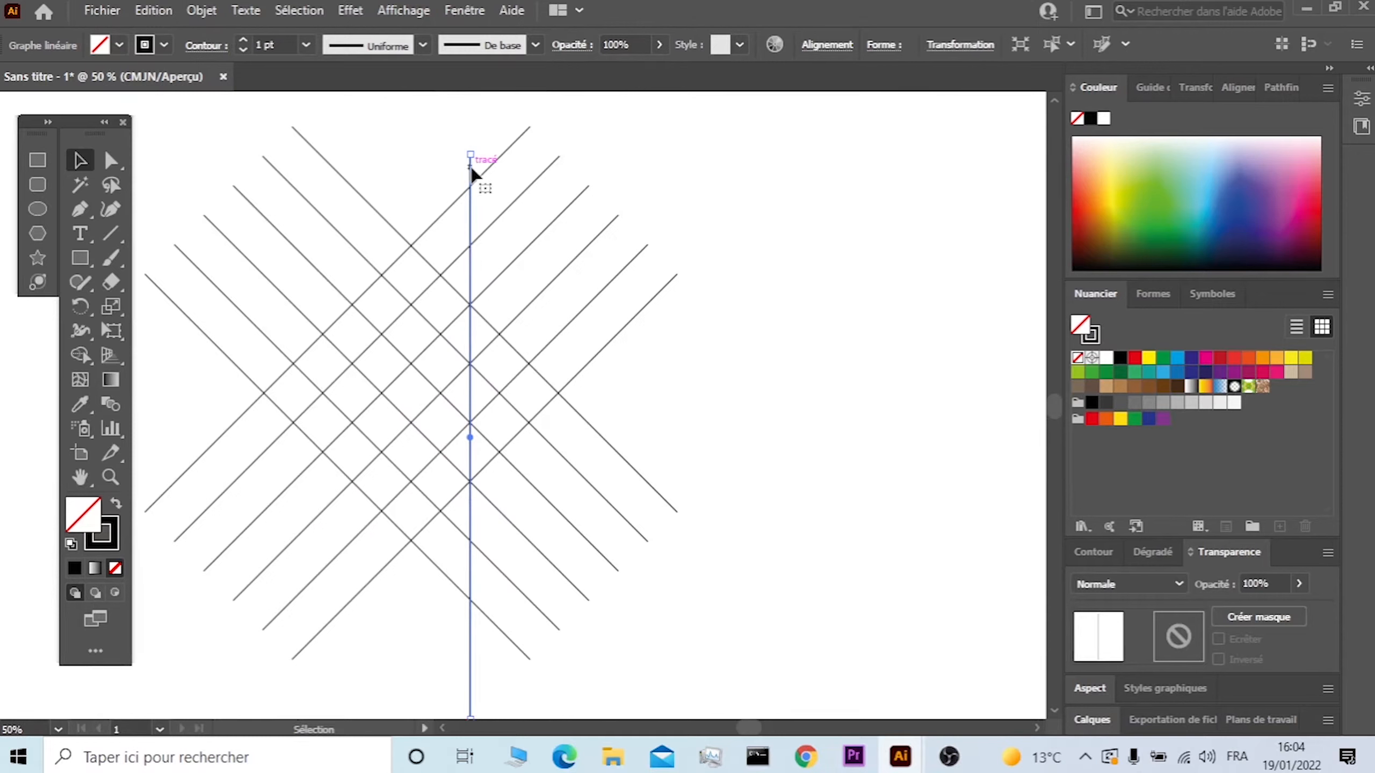
{"action": "left_click_drag", "start_coordinate": [471, 172], "coordinate": [357, 177]}
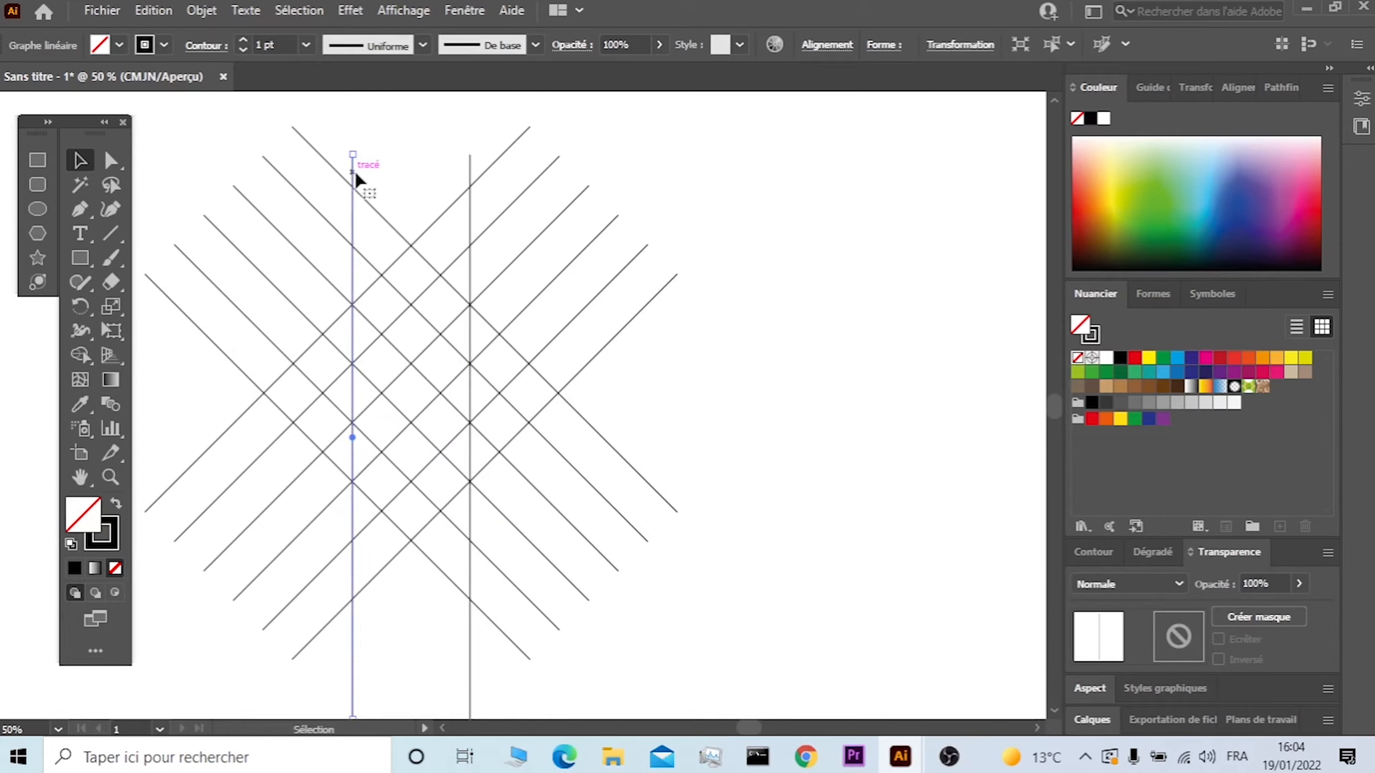
{"action": "left_click", "coordinate": [854, 270]}
Select all the grid lines, activate the Shape Builder tool and set the fill to black.
{"action": "left_click_drag", "start_coordinate": [785, 178], "coordinate": [264, 580]}
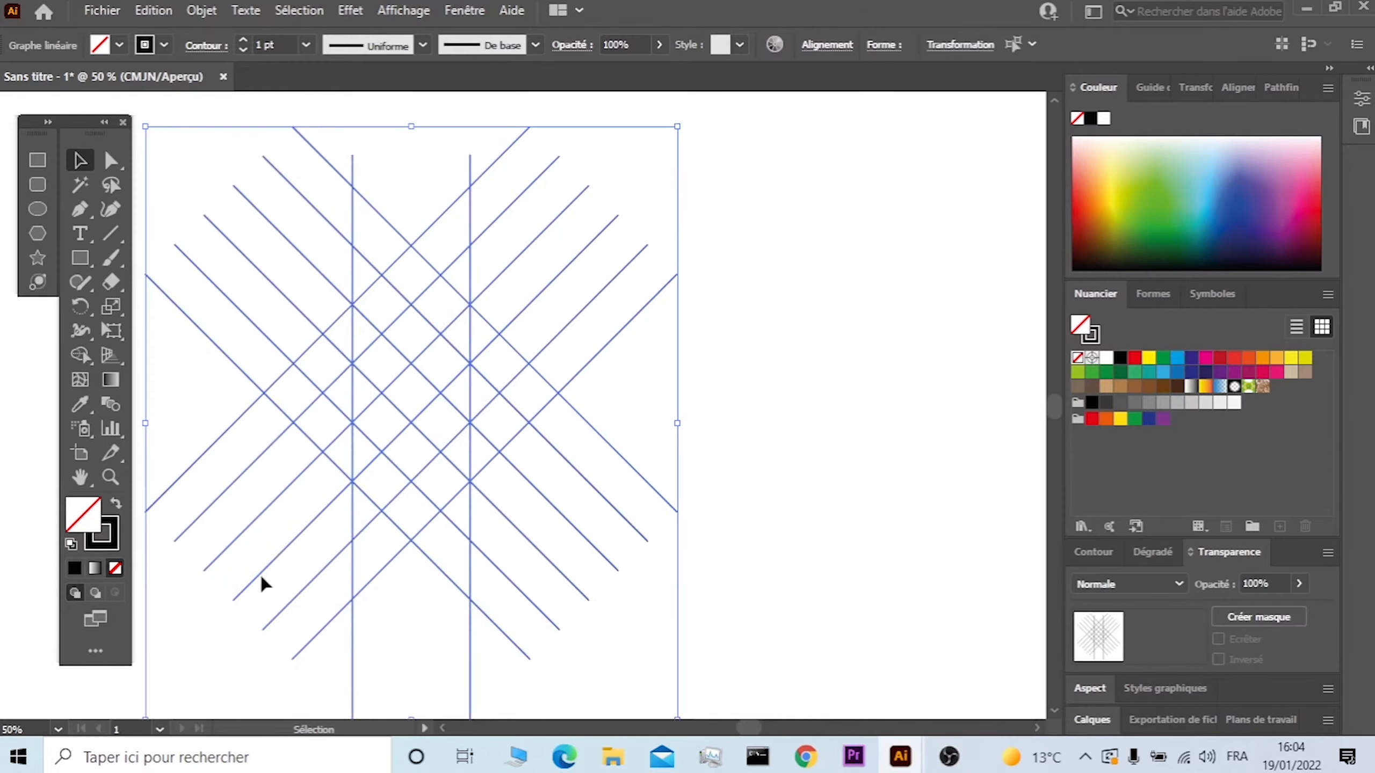
{"action": "left_click", "coordinate": [81, 355]}
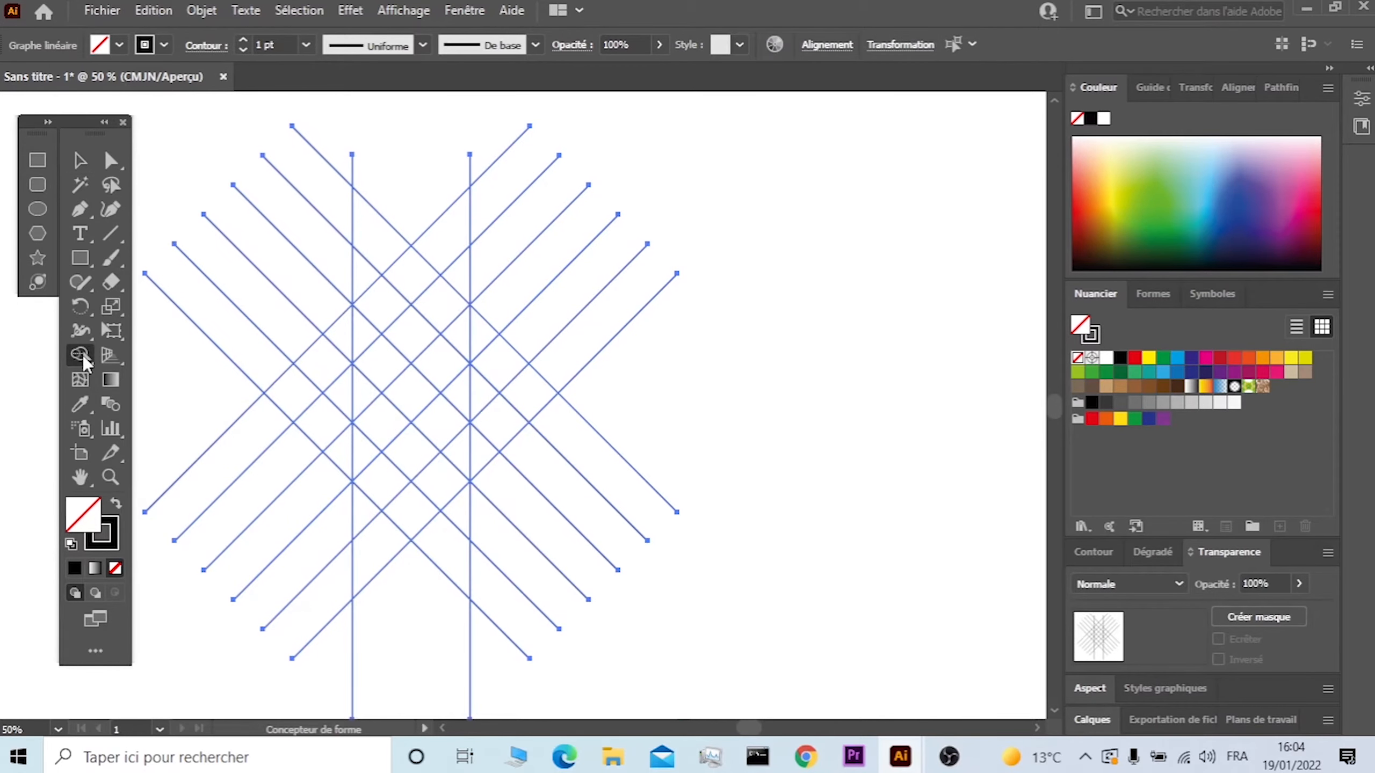
{"action": "left_click", "coordinate": [120, 45]}
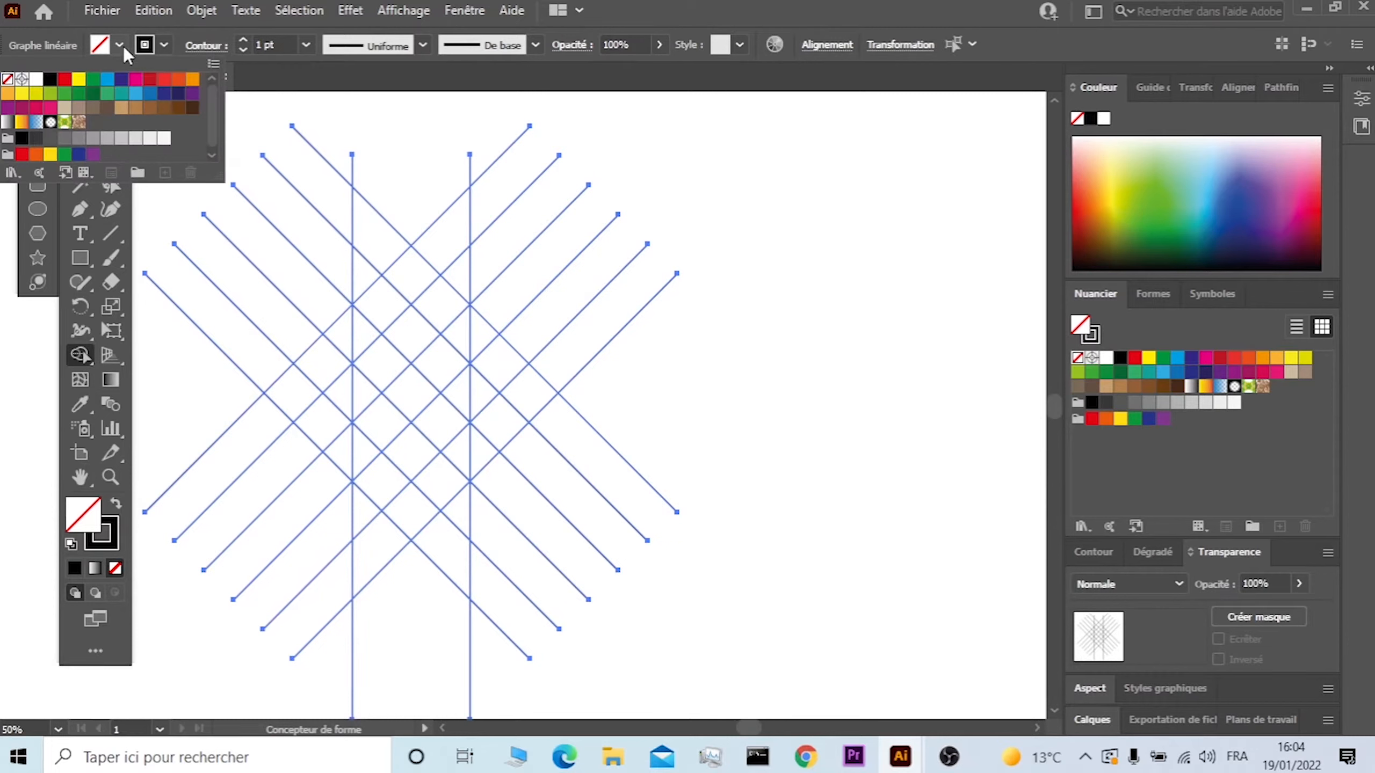
{"action": "left_click", "coordinate": [49, 89]}
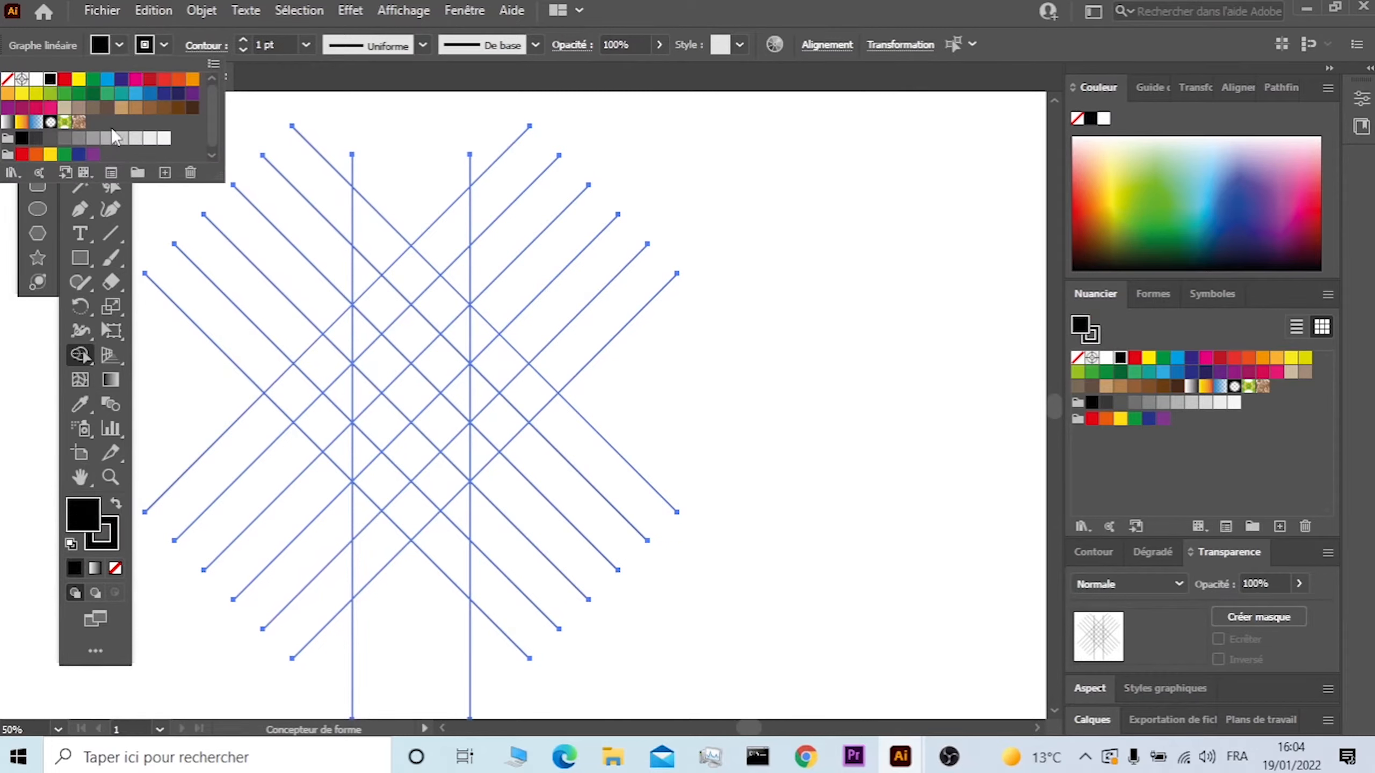
Fill the grid cells forming the upper hook of an S between the two vertical lines using Shape Builder.
{"action": "left_click", "coordinate": [461, 340]}
{"action": "left_click", "coordinate": [441, 303]}
{"action": "left_click", "coordinate": [413, 275]}
{"action": "left_click", "coordinate": [384, 310]}
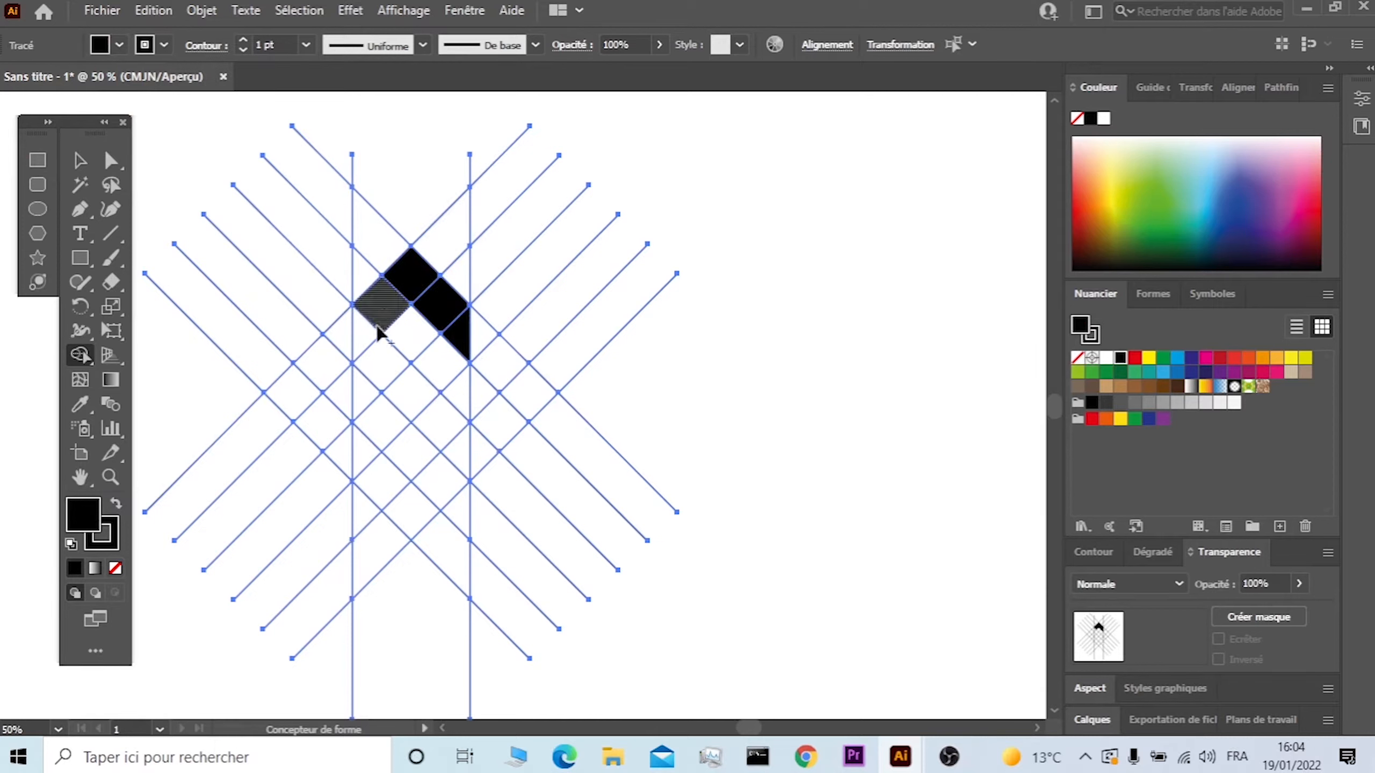
{"action": "left_click", "coordinate": [371, 336]}
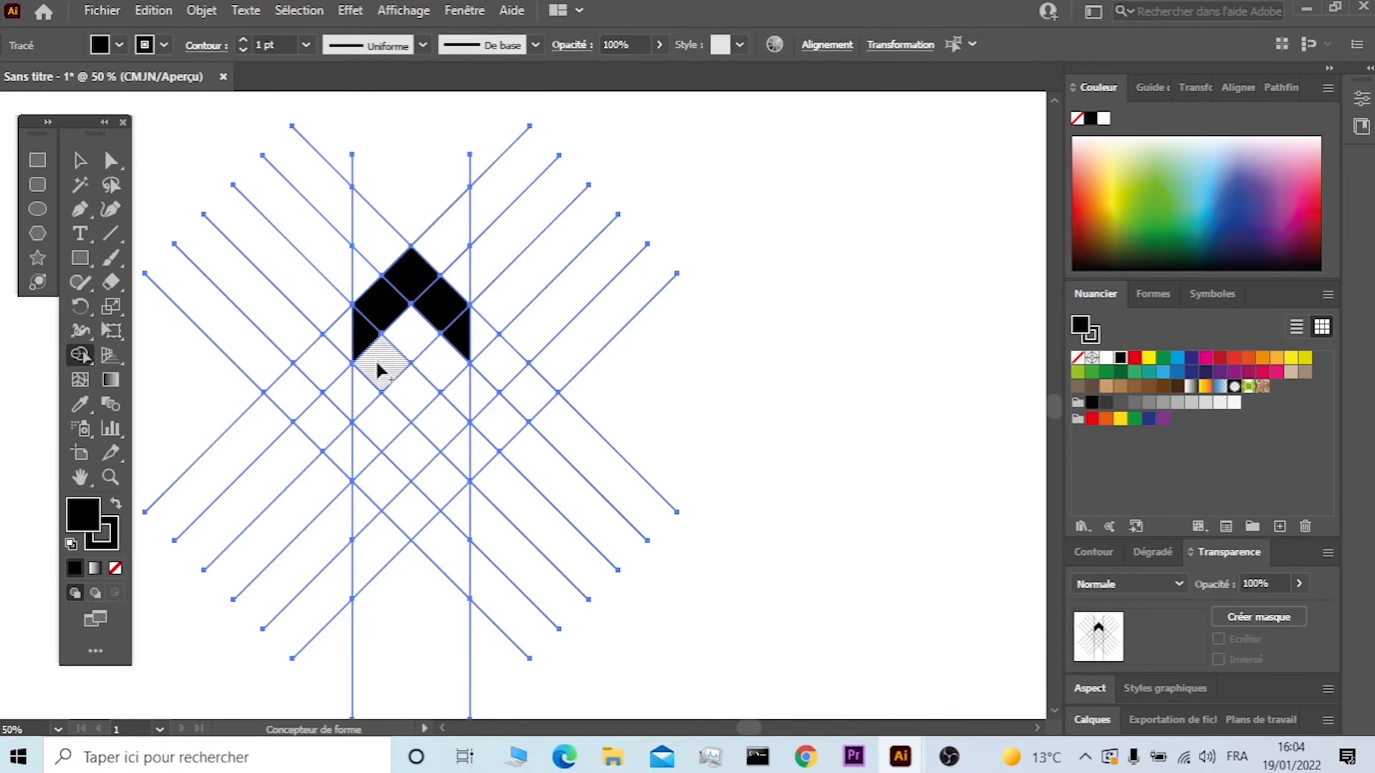
Fill the cells of the S's middle diagonal and lower hook to complete the letter with Shape Builder.
{"action": "left_click_drag", "start_coordinate": [379, 370], "coordinate": [399, 390]}
{"action": "left_click", "coordinate": [437, 427]}
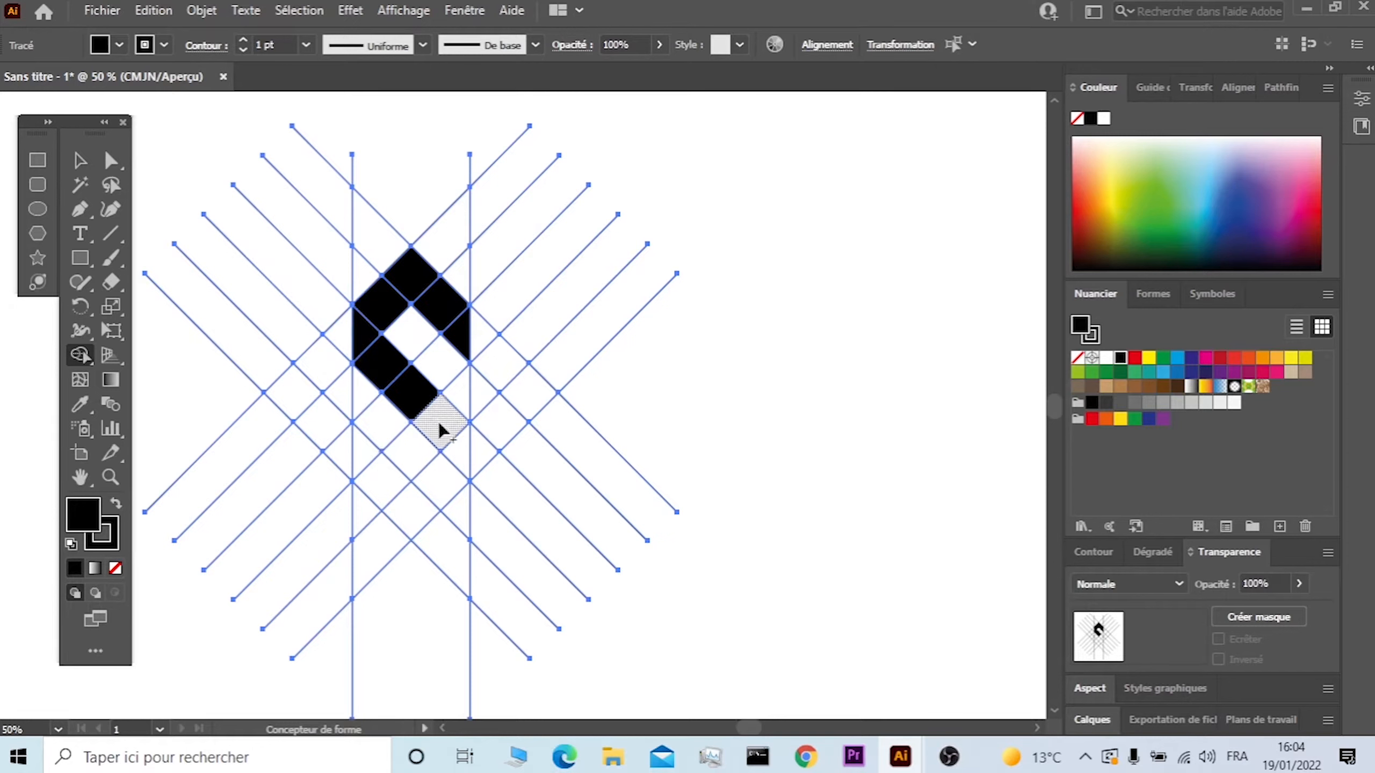
{"action": "left_click", "coordinate": [459, 459]}
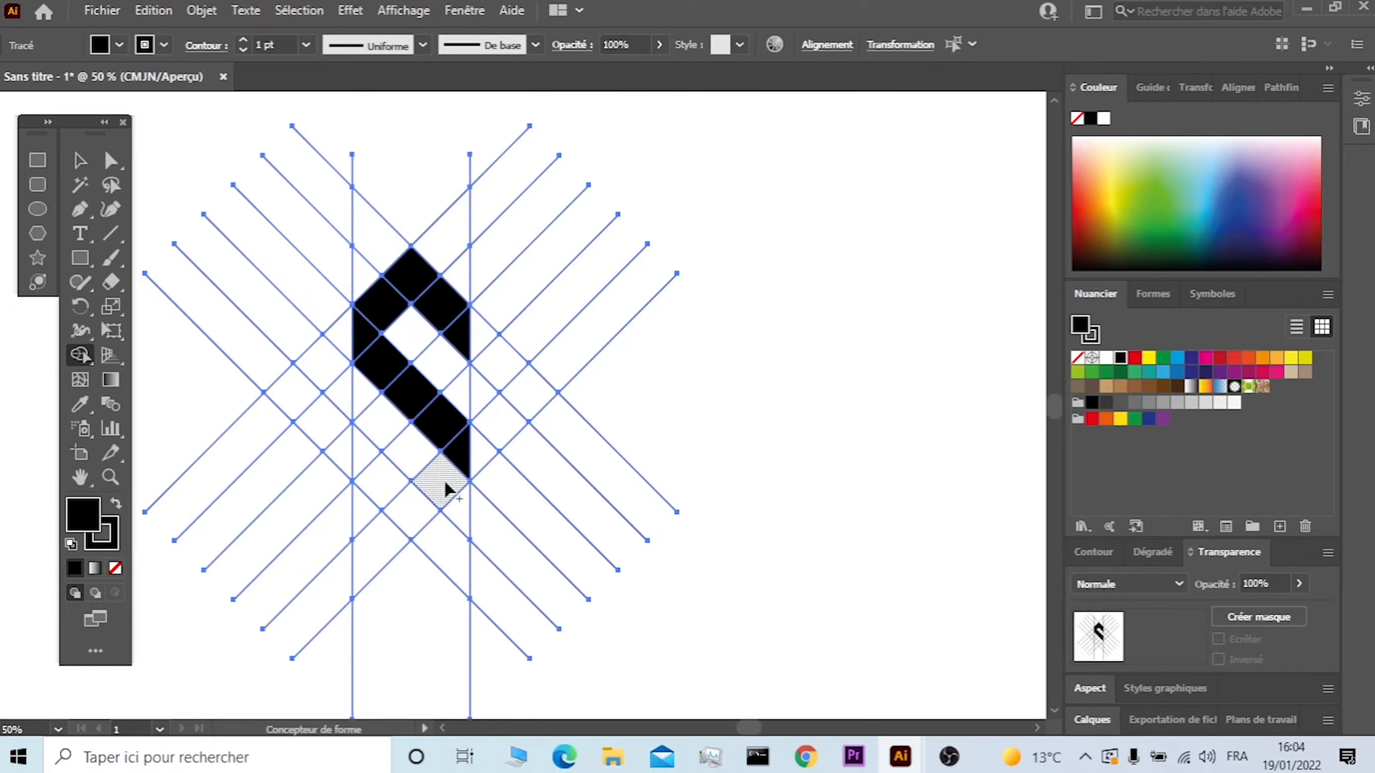
{"action": "left_click", "coordinate": [445, 488]}
{"action": "left_click", "coordinate": [416, 511]}
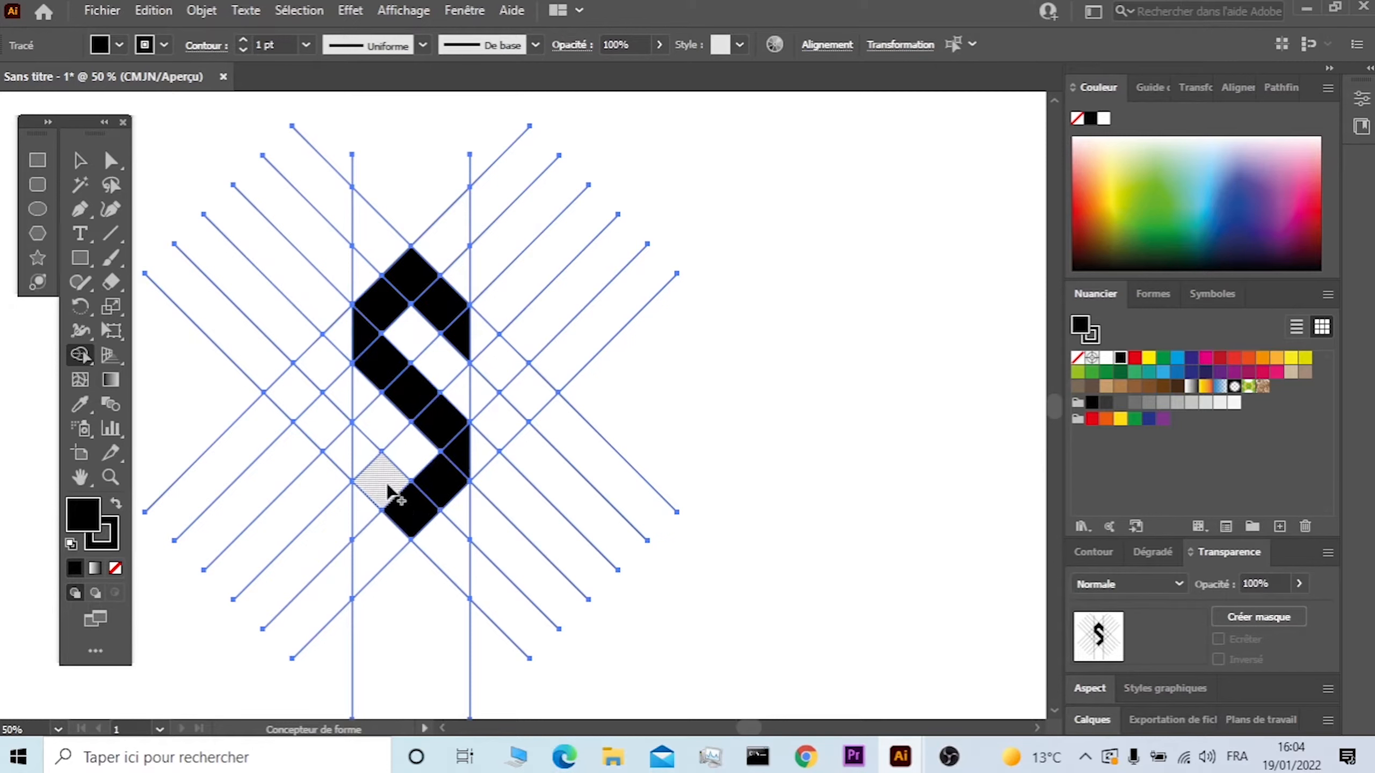
{"action": "left_click", "coordinate": [386, 484]}
{"action": "left_click", "coordinate": [368, 465]}
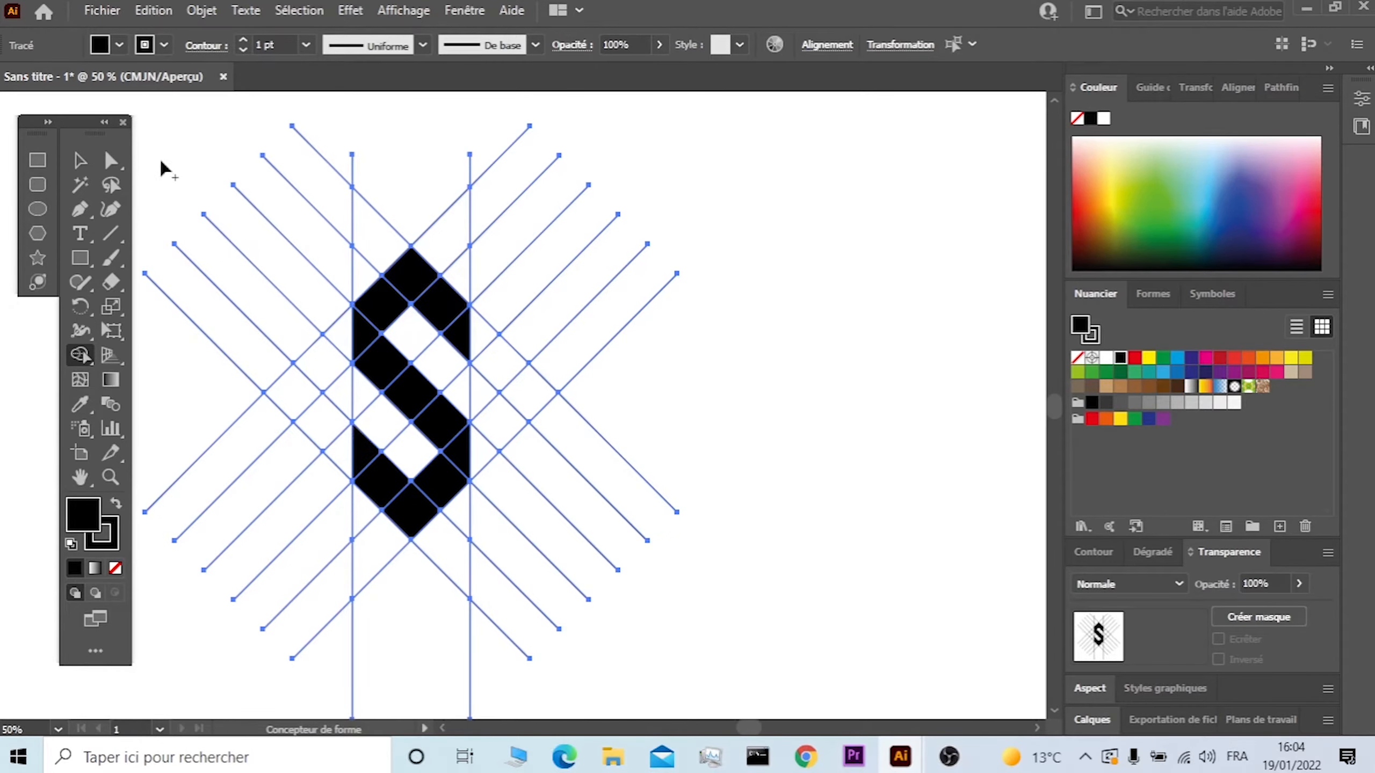
Delete the leftover diagonal grid lines on the right side of the S.
{"action": "left_click", "coordinate": [86, 164]}
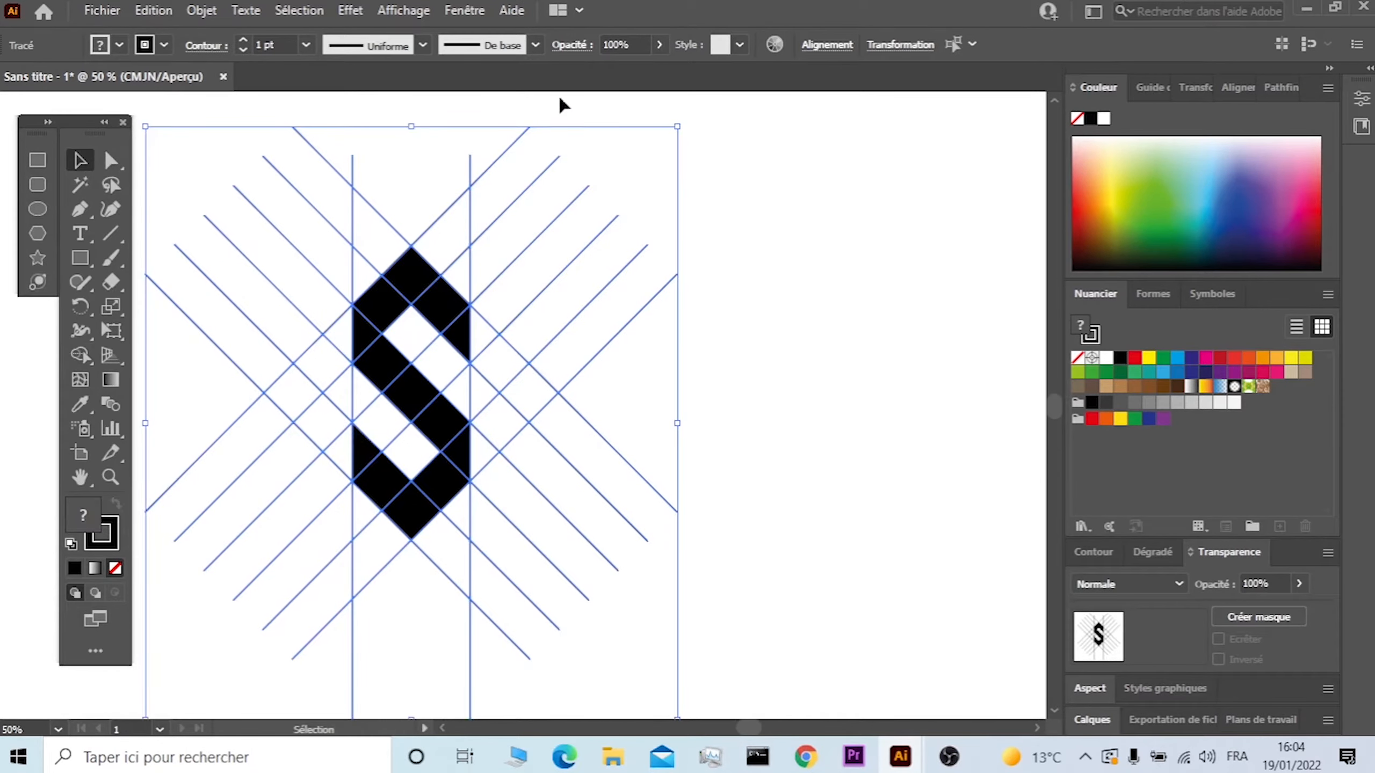
{"action": "left_click", "coordinate": [769, 256]}
{"action": "left_click_drag", "start_coordinate": [787, 233], "coordinate": [522, 546]}
{"action": "key", "text": "Delete"}
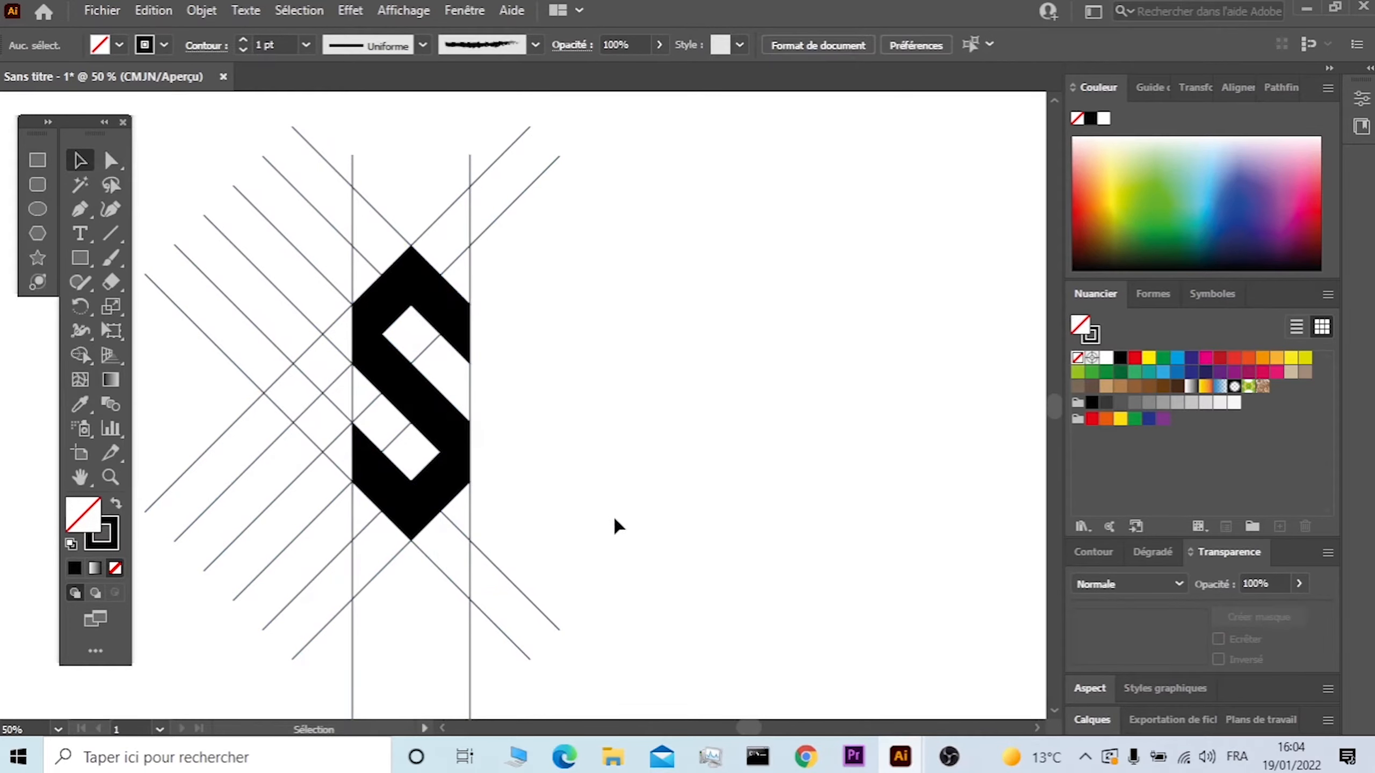
Delete the remaining grid lines to the left of, above and below the S.
{"action": "left_click_drag", "start_coordinate": [261, 417], "coordinate": [276, 439]}
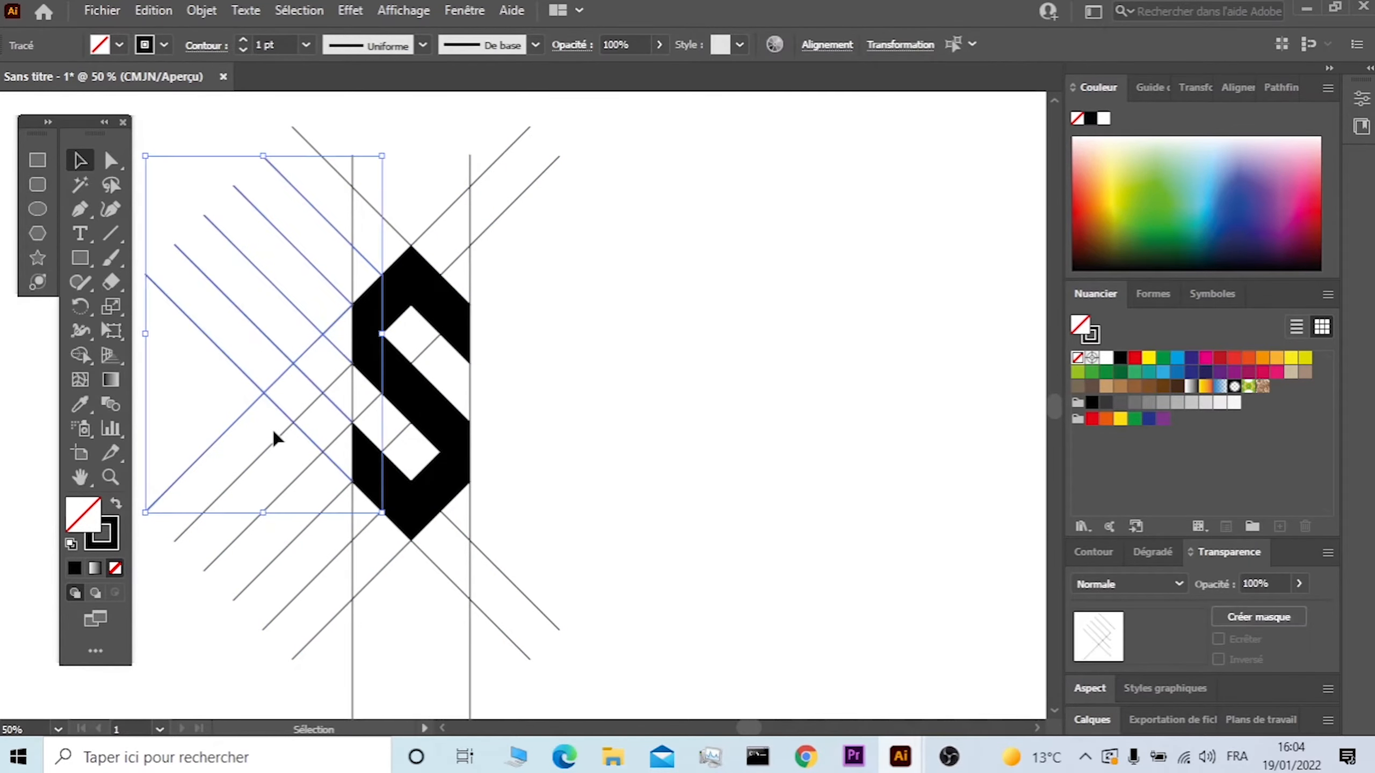
{"action": "key", "text": "Delete"}
{"action": "left_click_drag", "start_coordinate": [311, 227], "coordinate": [580, 131]}
{"action": "key", "text": "Delete"}
{"action": "left_click_drag", "start_coordinate": [555, 560], "coordinate": [301, 651]}
{"action": "key", "text": "Delete"}
{"action": "left_click_drag", "start_coordinate": [240, 385], "coordinate": [299, 608]}
{"action": "key", "text": "Delete"}
Delete the short leftover line segments in the inner openings and along the open sides of the S.
{"action": "left_click", "coordinate": [399, 439]}
{"action": "key", "text": "Delete"}
{"action": "left_click", "coordinate": [351, 401]}
{"action": "key", "text": "Delete"}
{"action": "left_click", "coordinate": [430, 358]}
{"action": "key", "text": "Delete"}
{"action": "left_click", "coordinate": [469, 385]}
{"action": "key", "text": "Delete"}
Clear the remaining grid lines around the S and group all of its black cells.
{"action": "left_click_drag", "start_coordinate": [596, 254], "coordinate": [408, 522]}
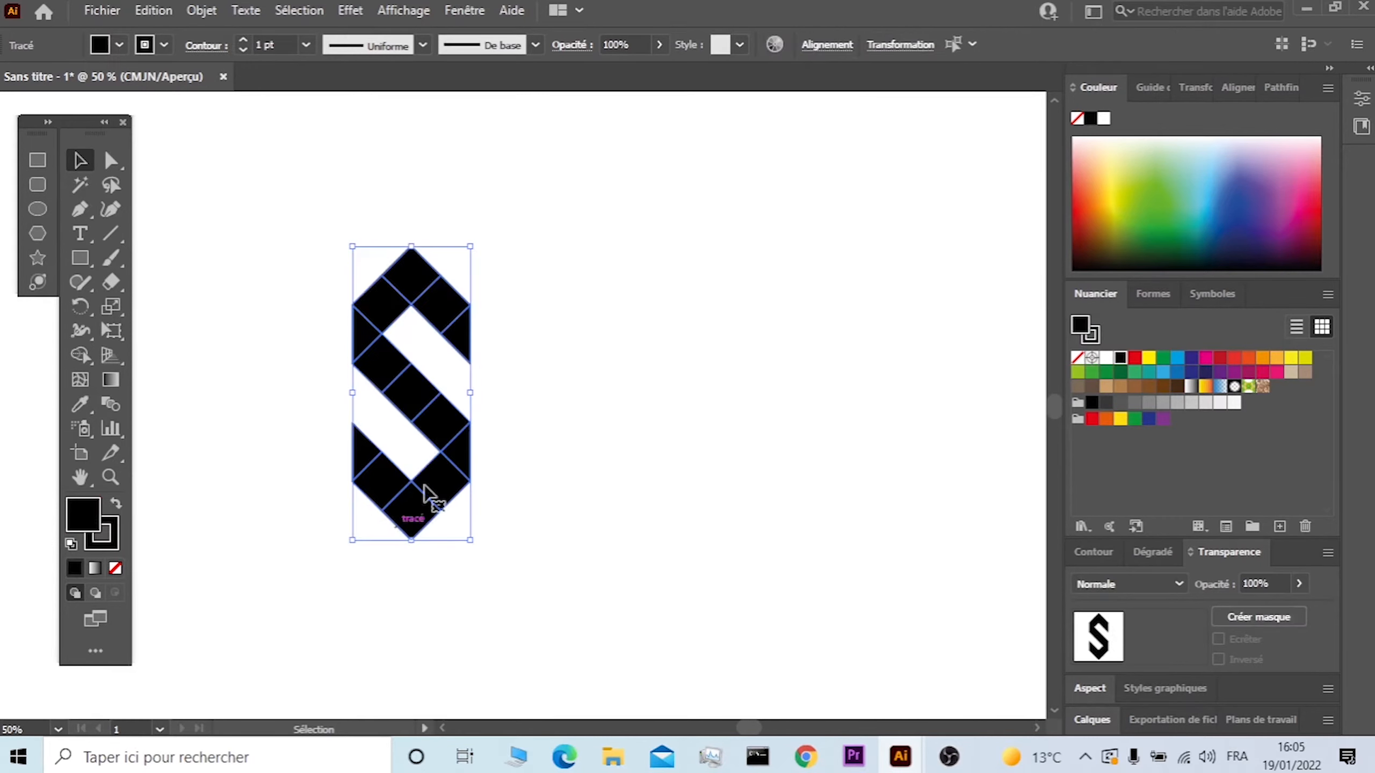
{"action": "right_click", "coordinate": [420, 398]}
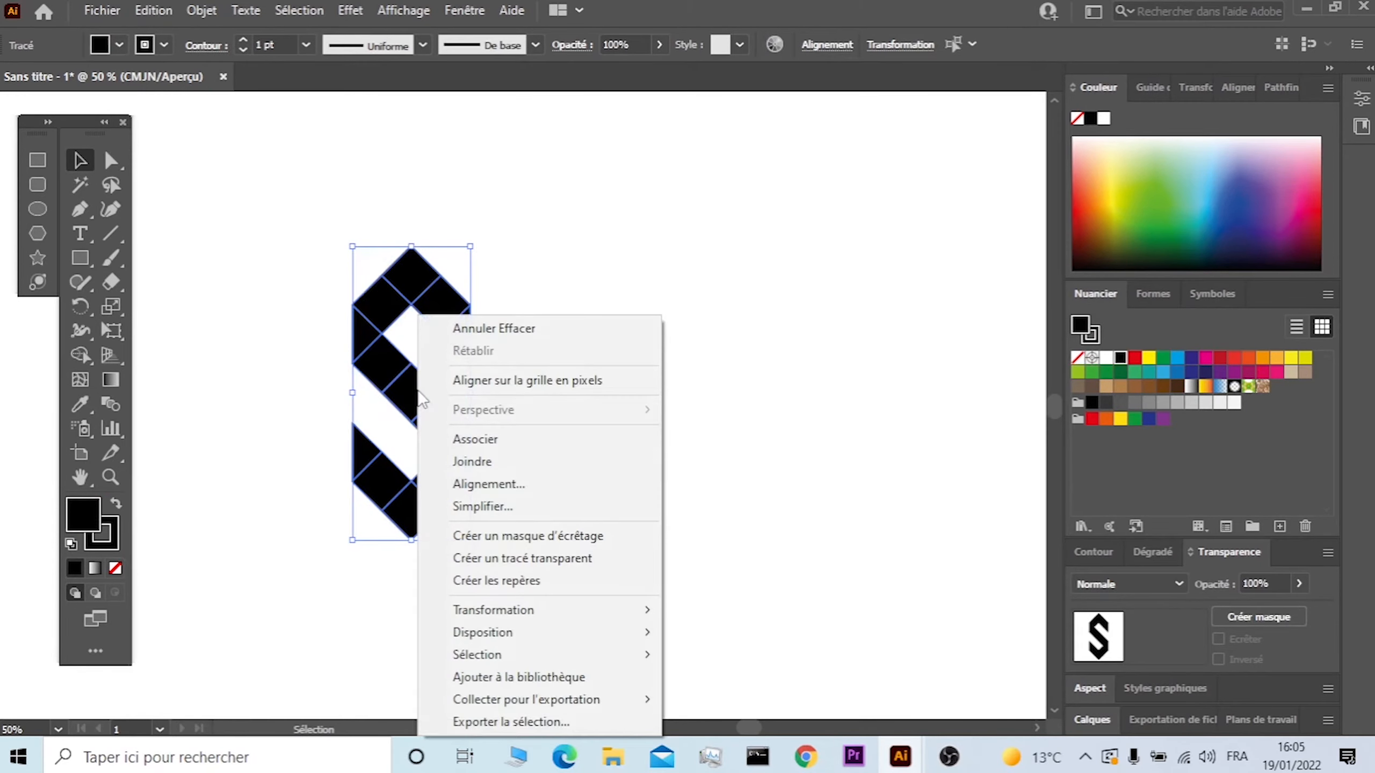
{"action": "left_click", "coordinate": [511, 439]}
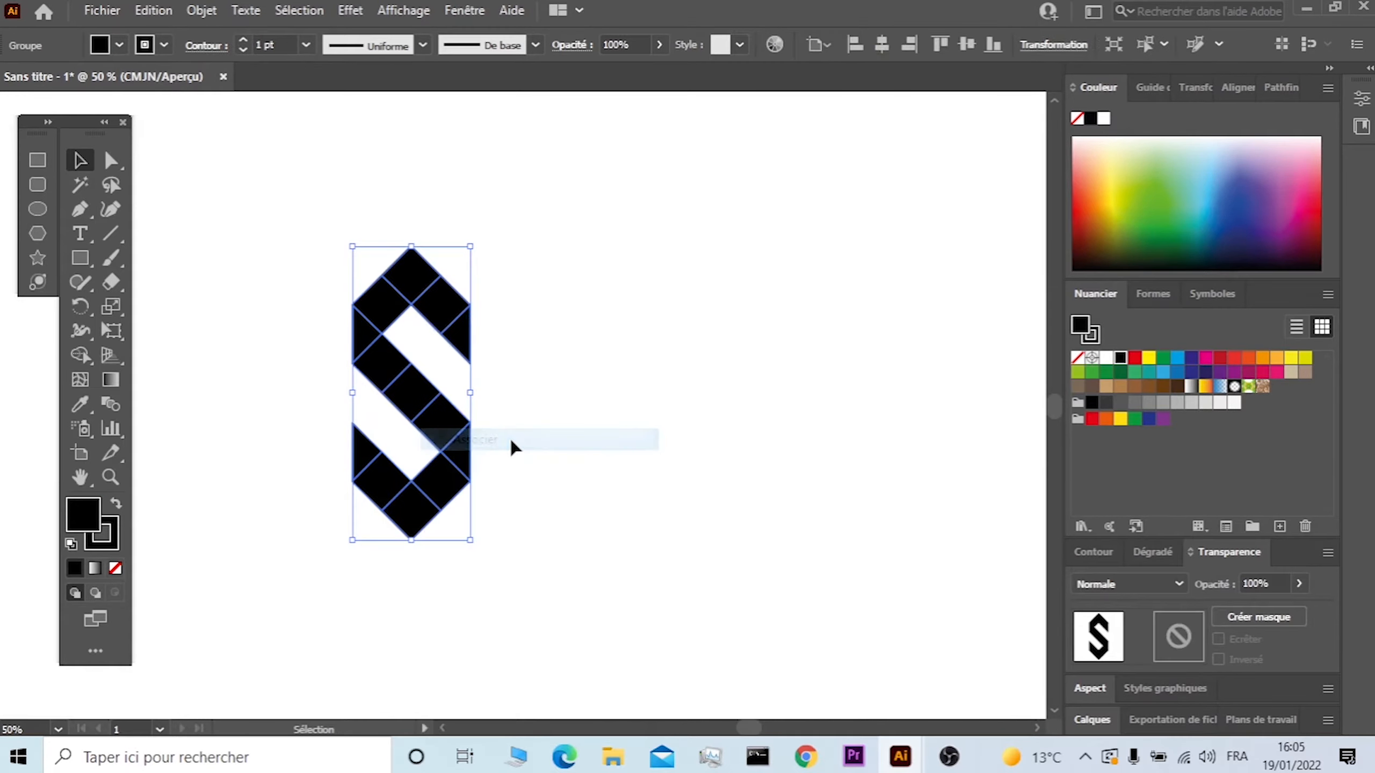
{"action": "left_click", "coordinate": [570, 279]}
Duplicate the grouped S and place the copy to the right of the original with clear space between them.
{"action": "left_click_drag", "start_coordinate": [523, 224], "coordinate": [339, 547]}
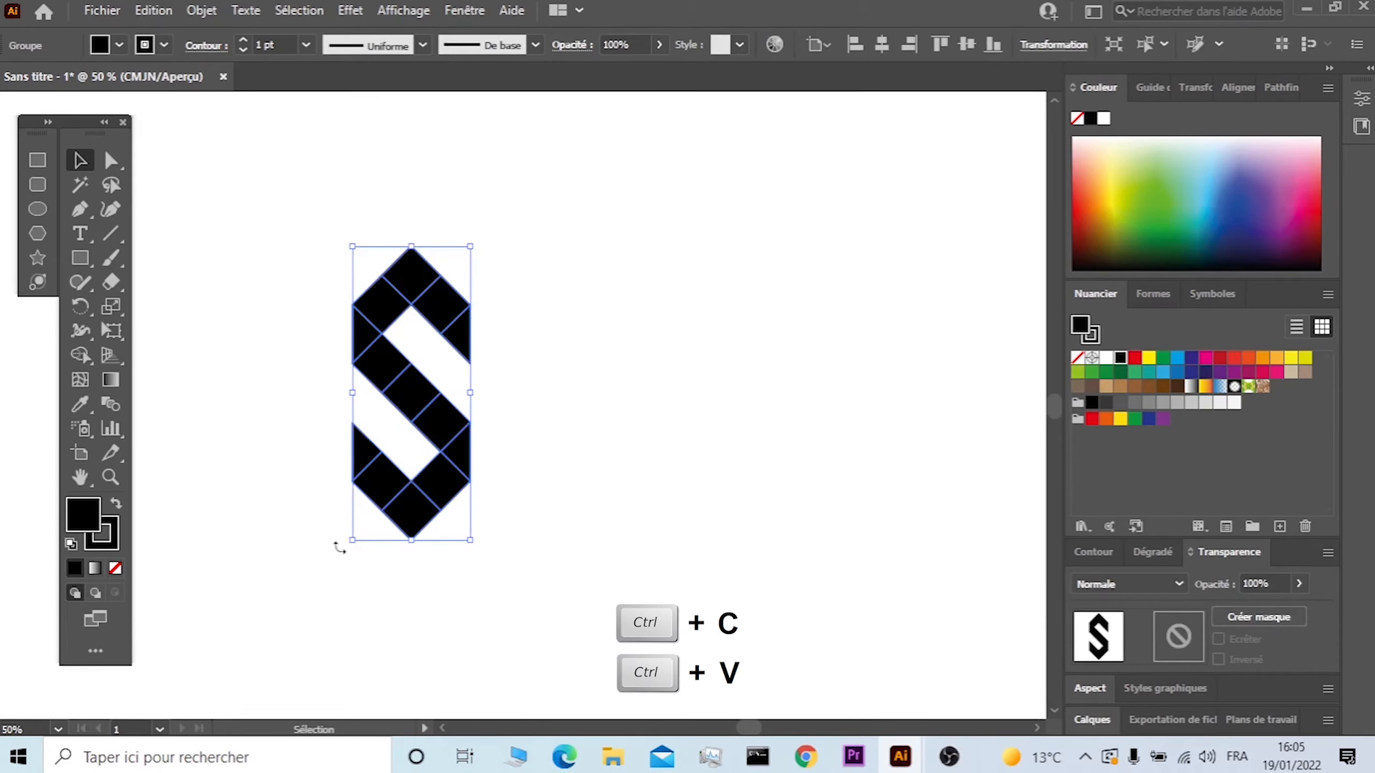
{"action": "key", "text": "ctrl+c"}
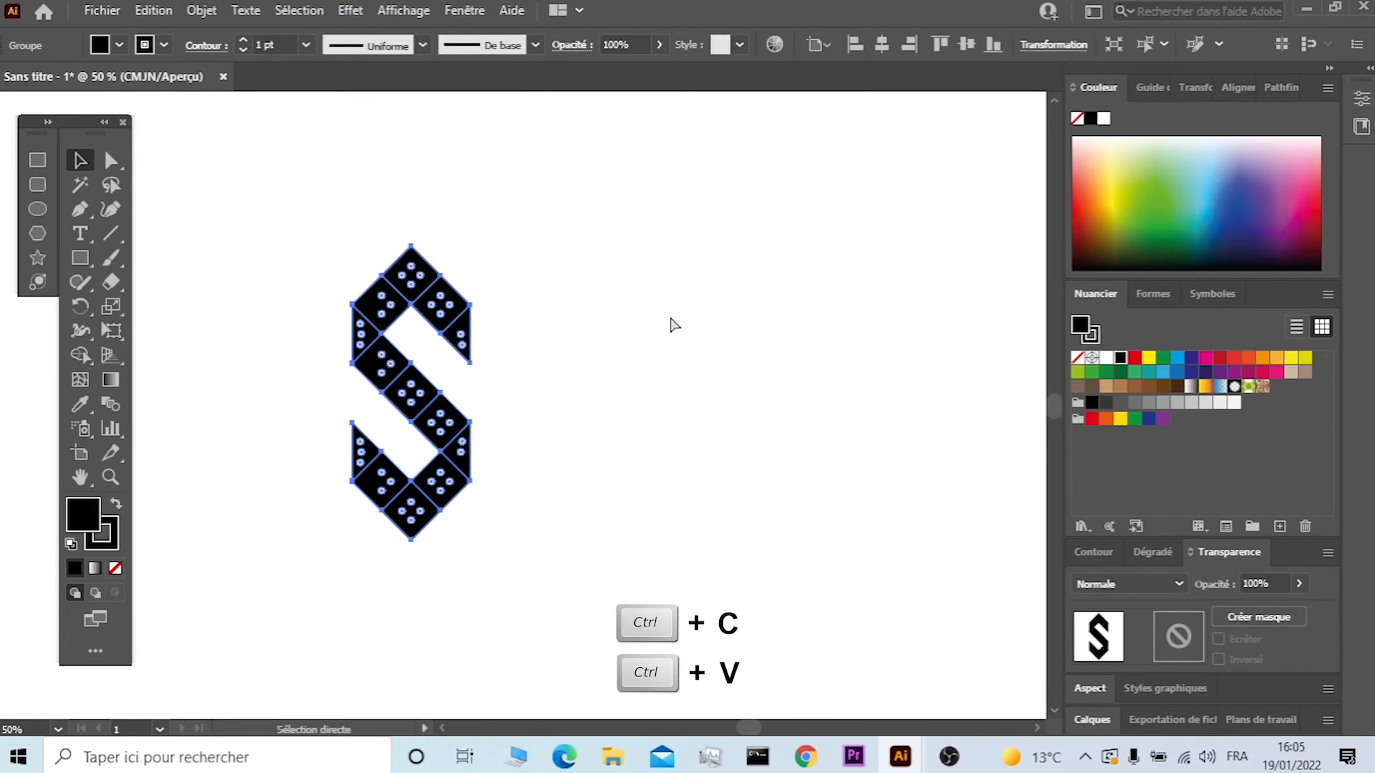
{"action": "key", "text": "ctrl+v"}
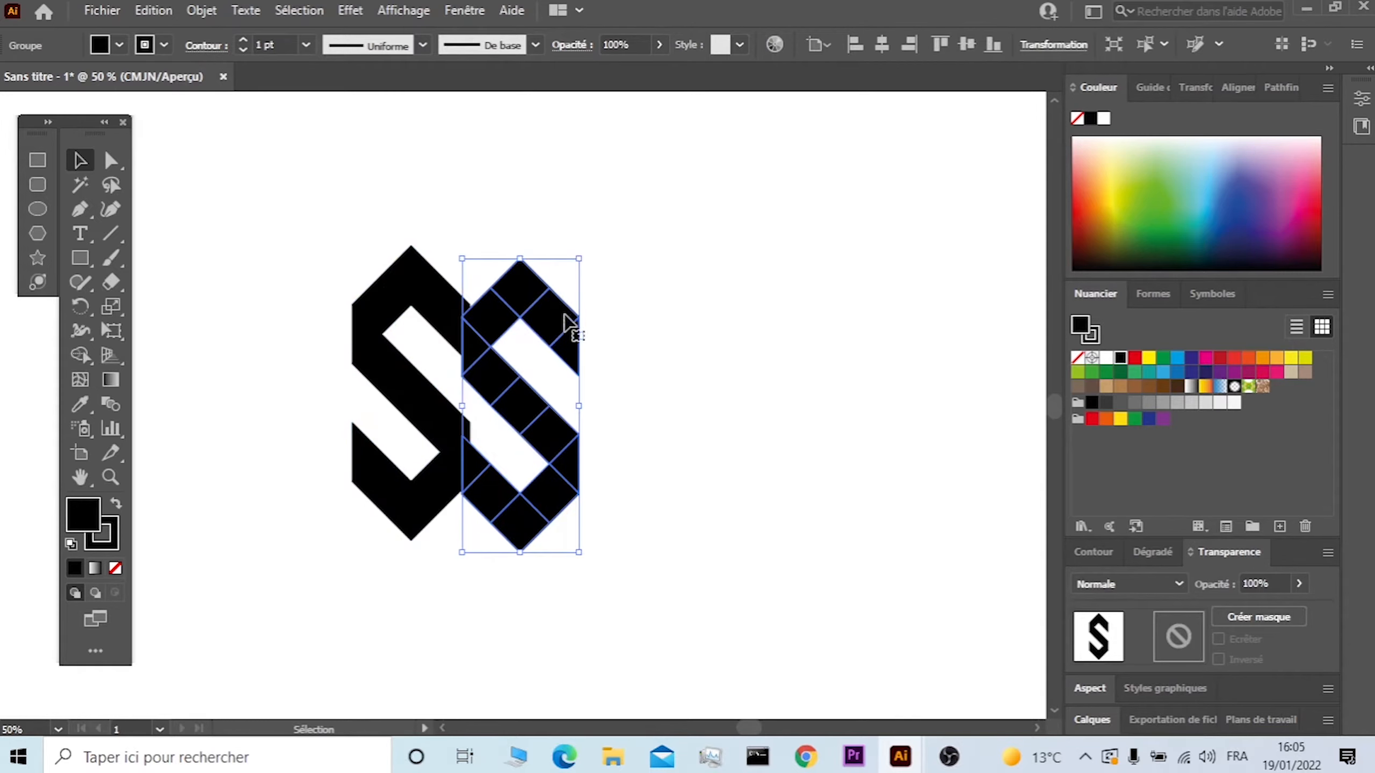
{"action": "left_click_drag", "start_coordinate": [524, 292], "coordinate": [795, 292]}
{"action": "left_click", "coordinate": [548, 277]}
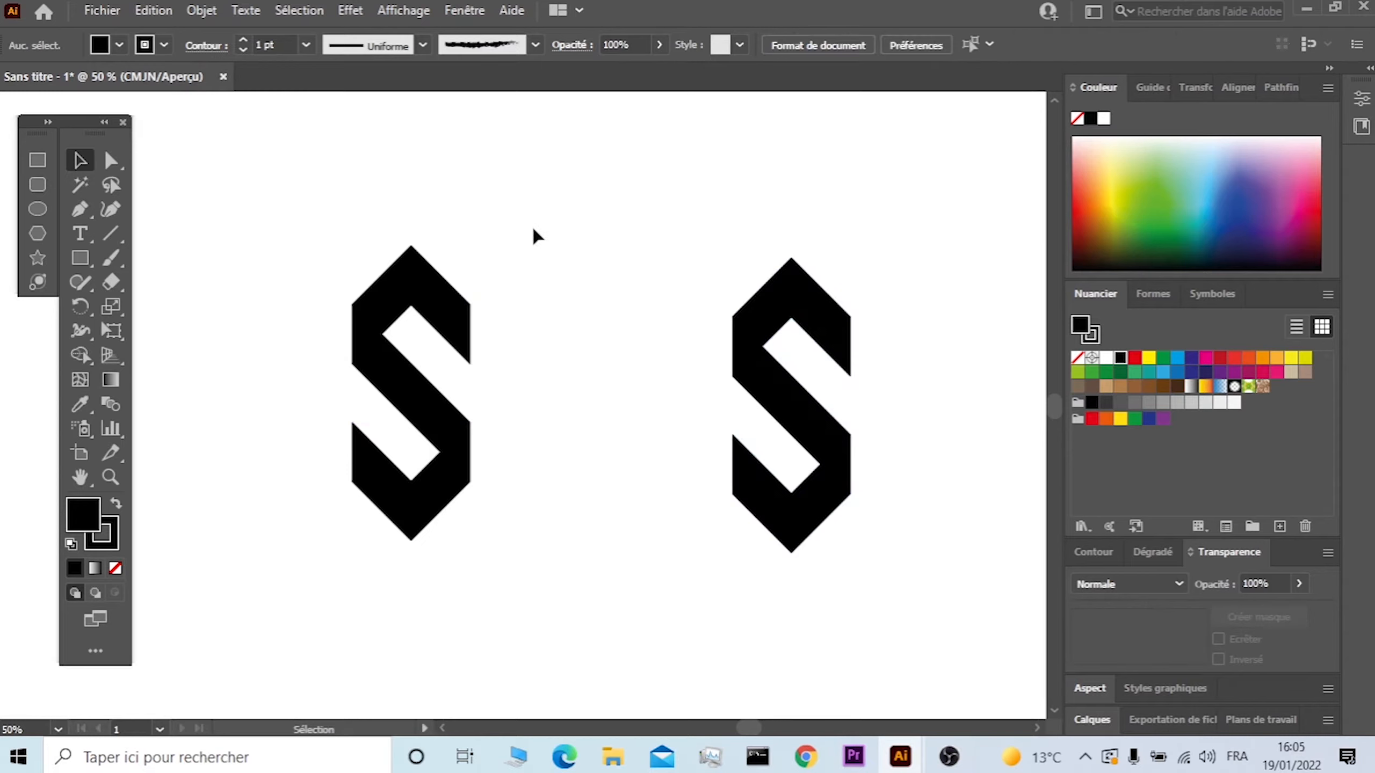
{"action": "left_click_drag", "start_coordinate": [708, 252], "coordinate": [806, 306]}
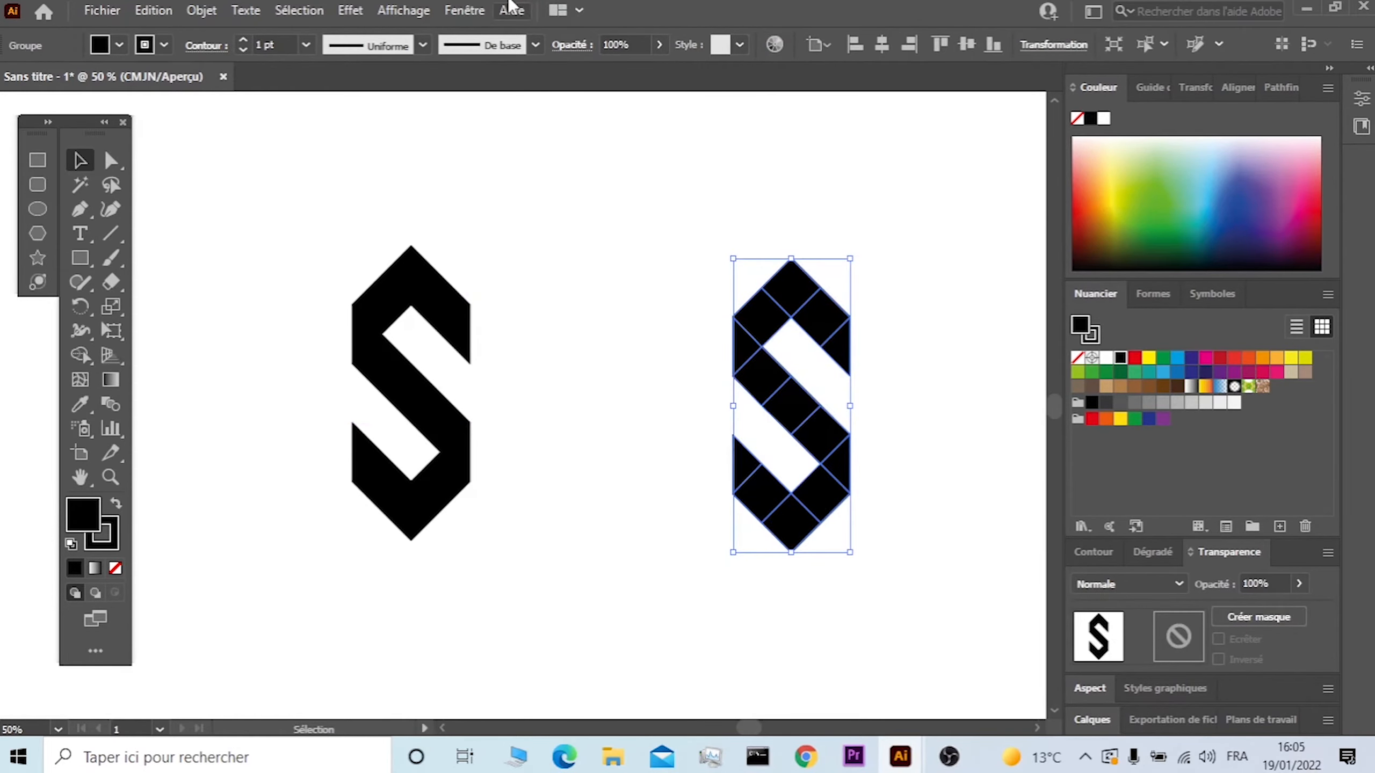
{"action": "left_click", "coordinate": [510, 8]}
{"action": "left_click", "coordinate": [503, 8]}
{"action": "left_click", "coordinate": [424, 9]}
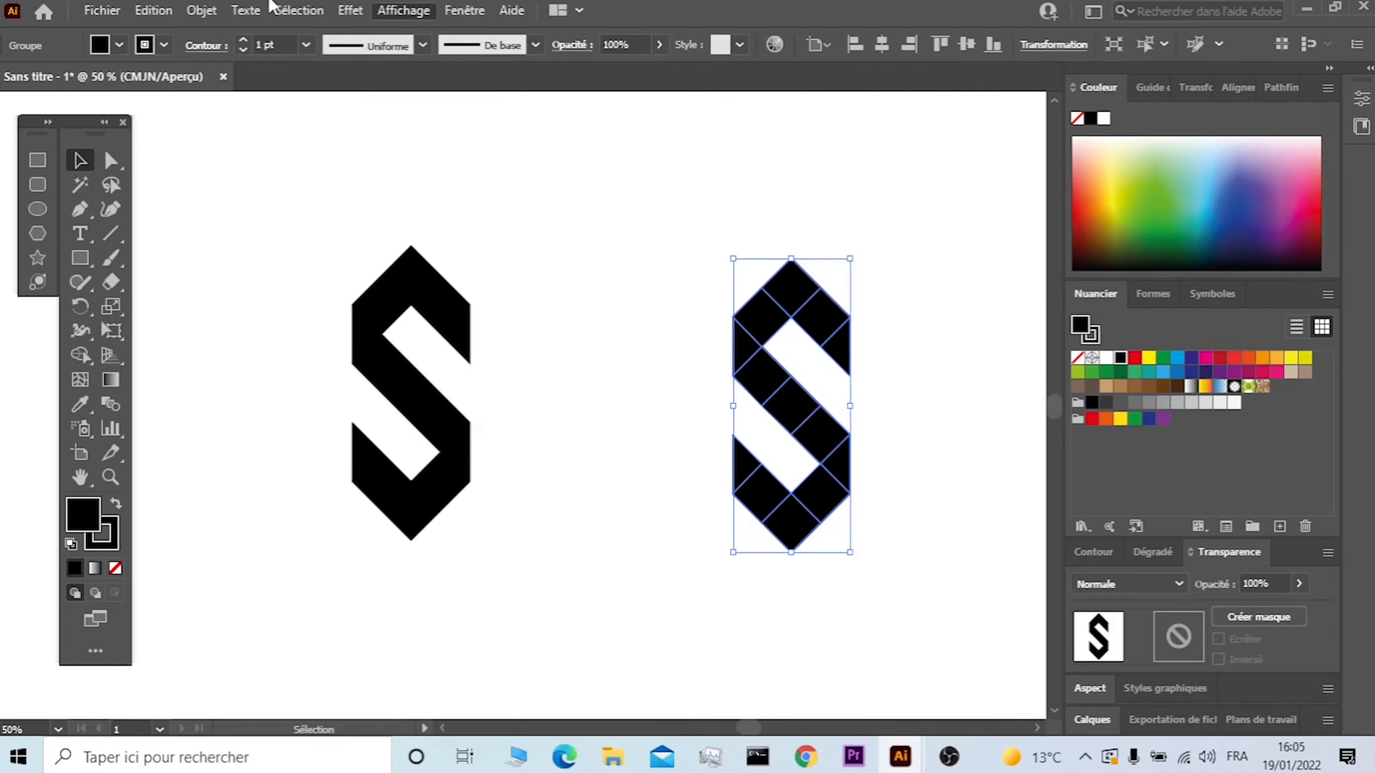
{"action": "left_click", "coordinate": [331, 211]}
{"action": "left_click", "coordinate": [331, 211]}
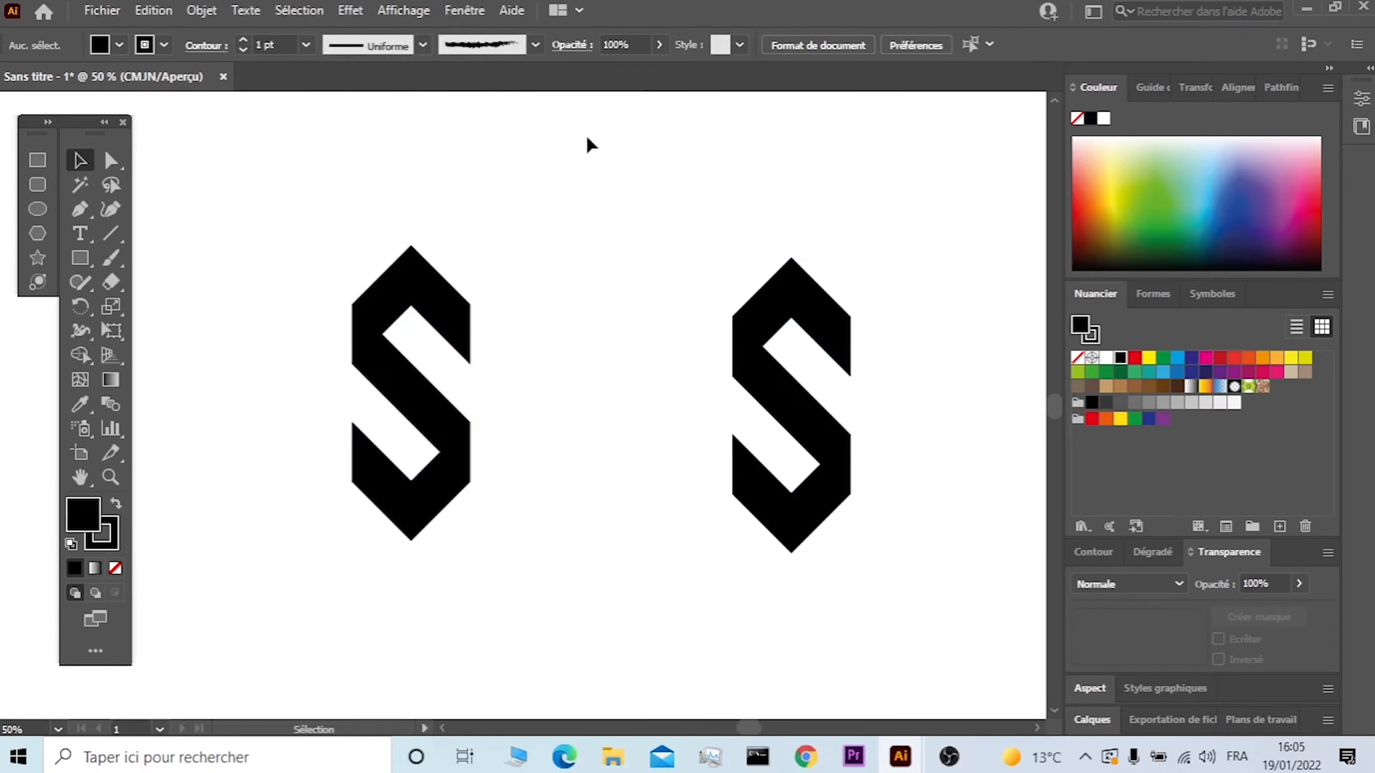
Merge the cells of the duplicated S into one solid shape with Pathfinder Unite.
{"action": "left_click_drag", "start_coordinate": [853, 260], "coordinate": [732, 575]}
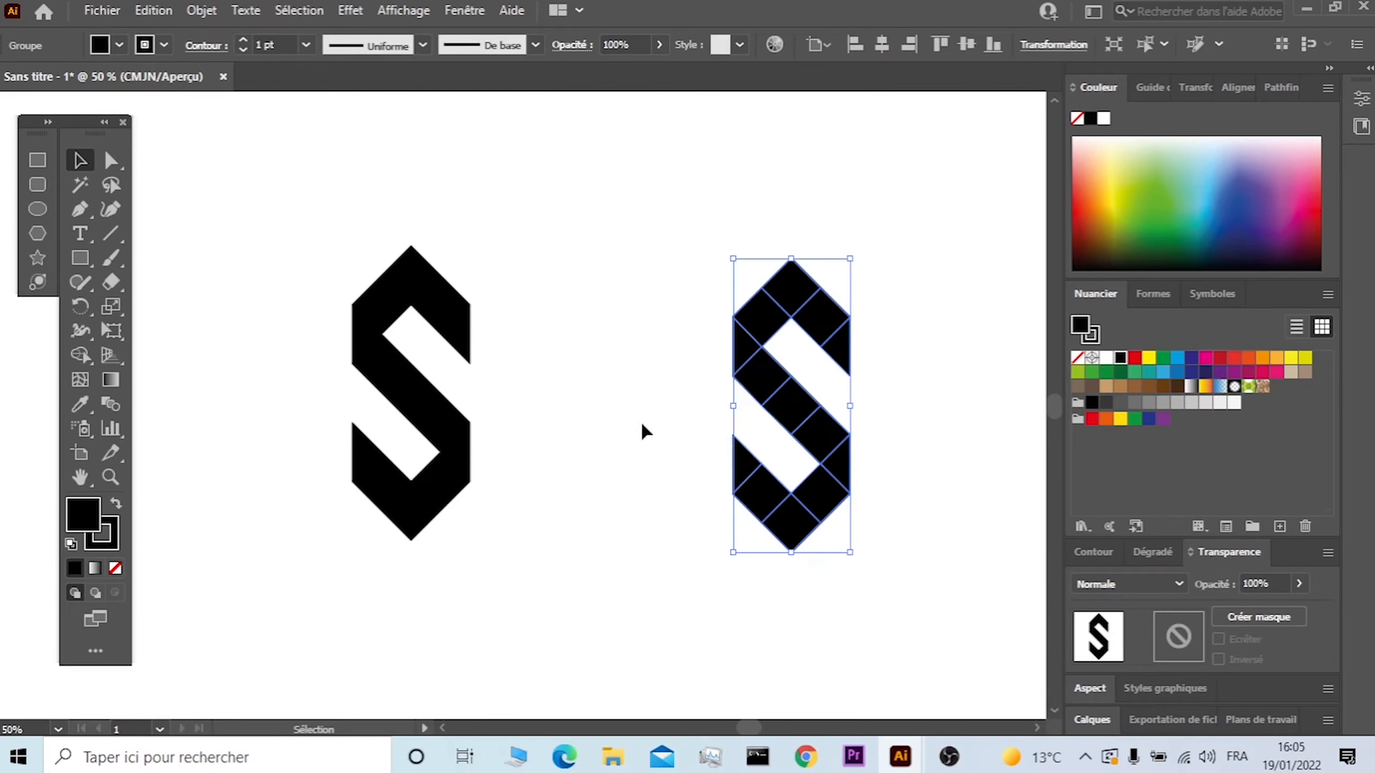
{"action": "left_click", "coordinate": [458, 7]}
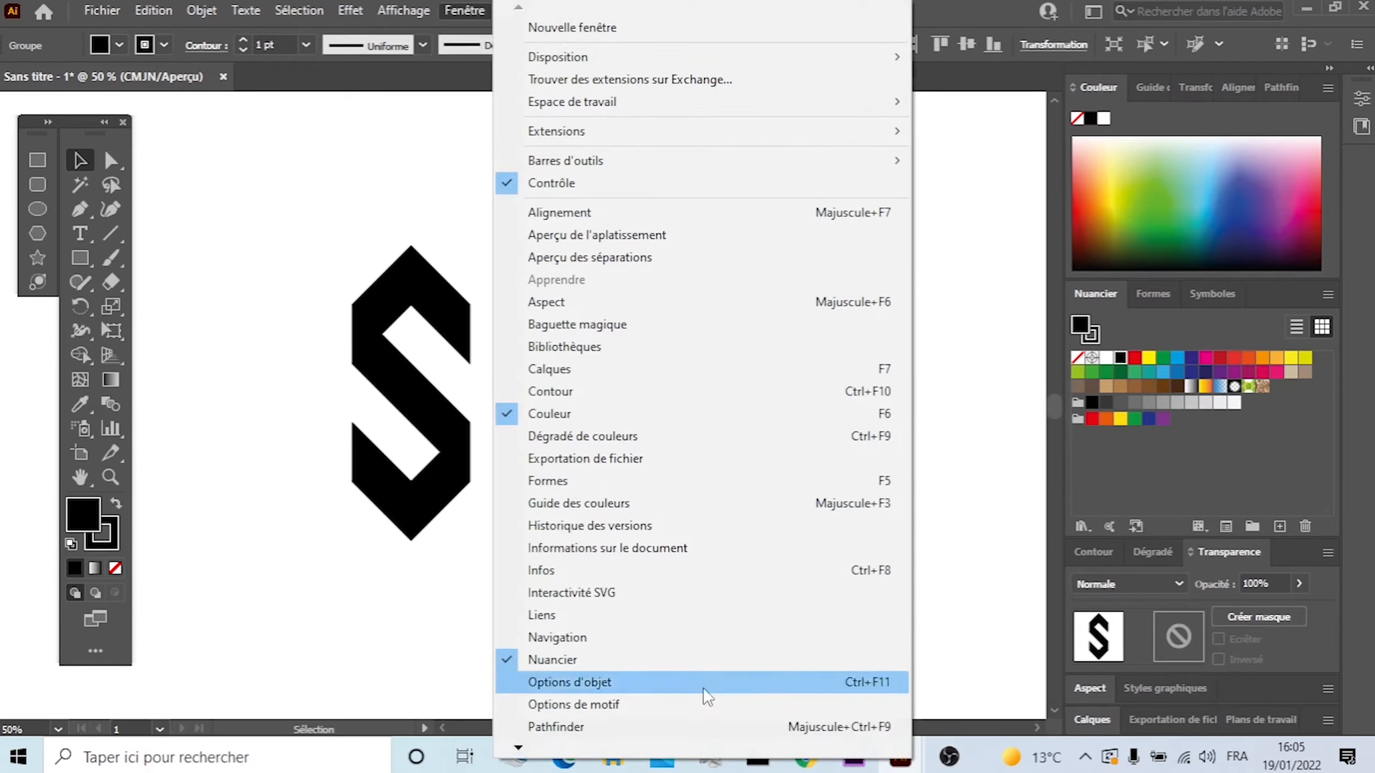
{"action": "left_click", "coordinate": [703, 726]}
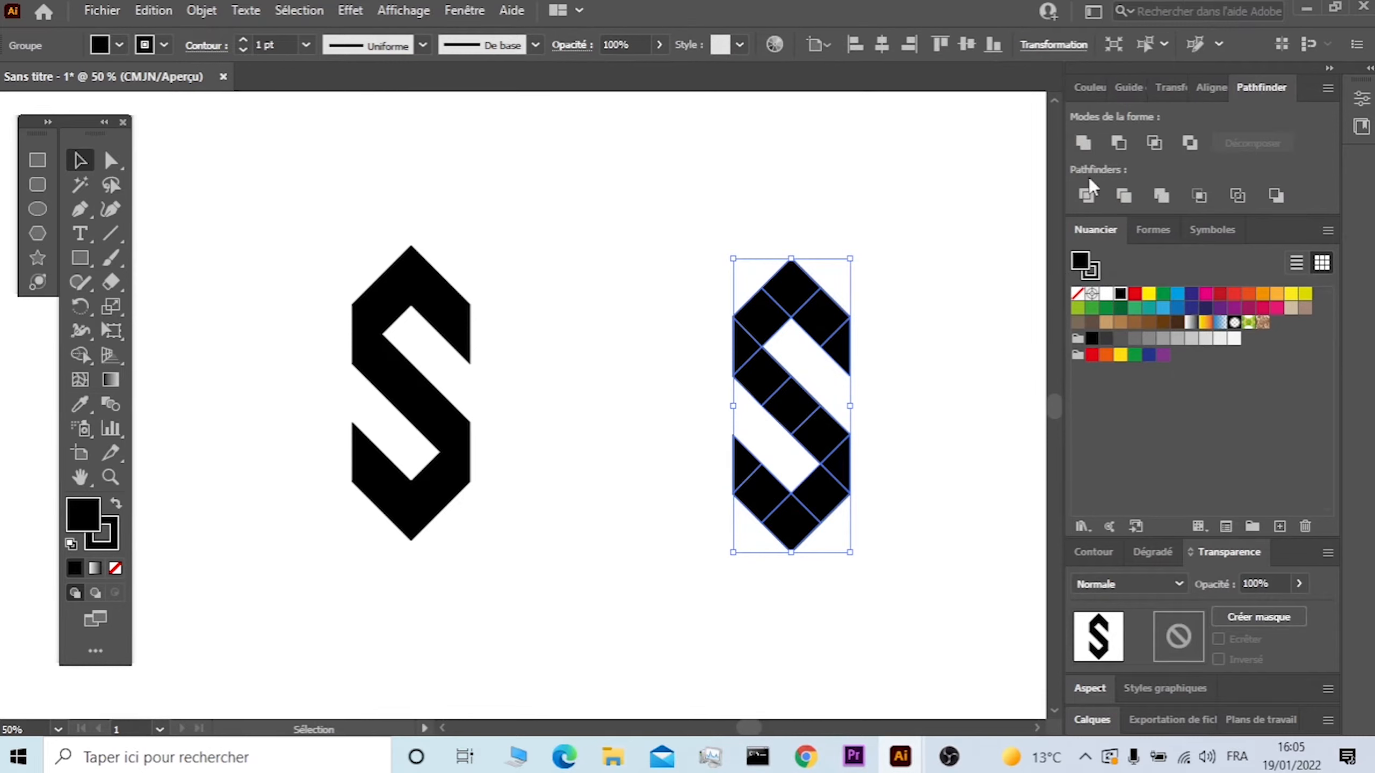
{"action": "left_click", "coordinate": [1085, 144]}
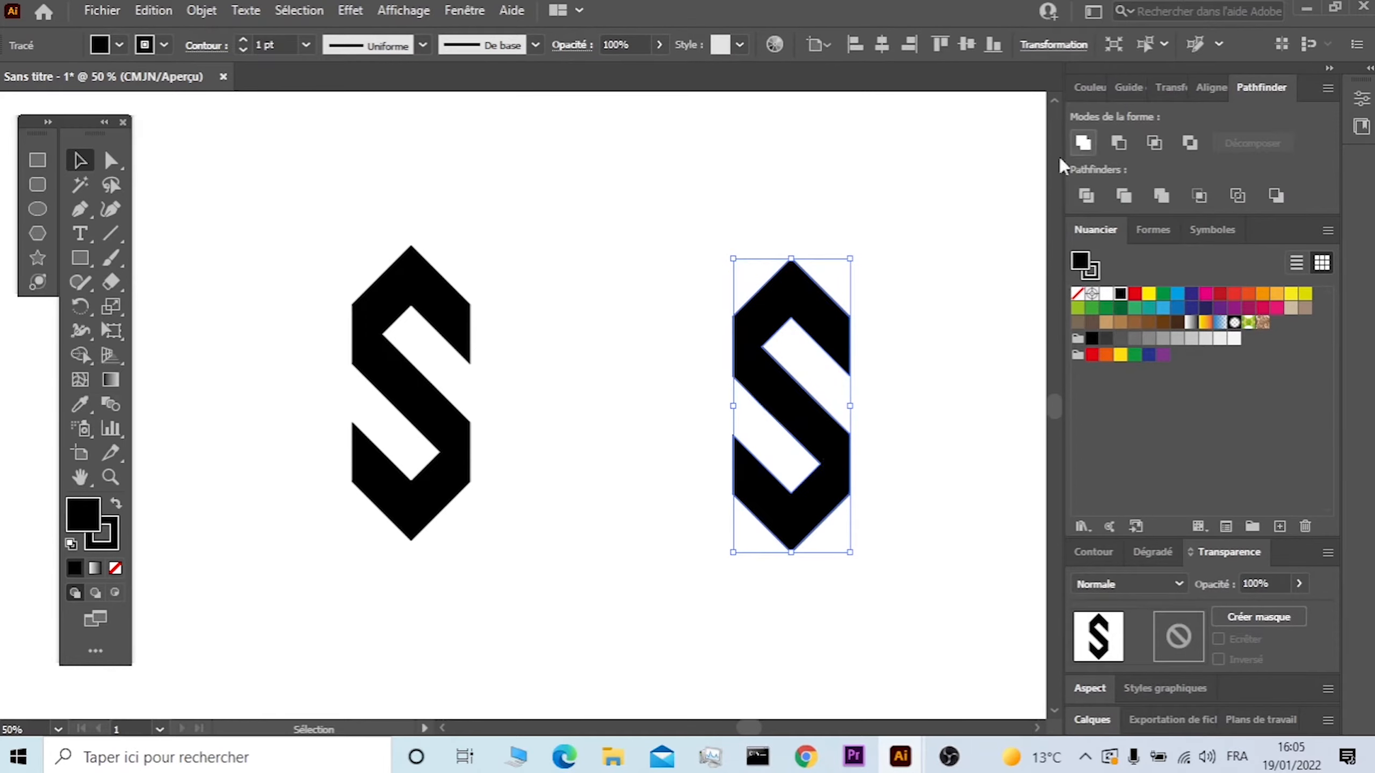
{"action": "left_click", "coordinate": [941, 169]}
{"action": "left_click", "coordinate": [822, 328]}
{"action": "left_click", "coordinate": [878, 200]}
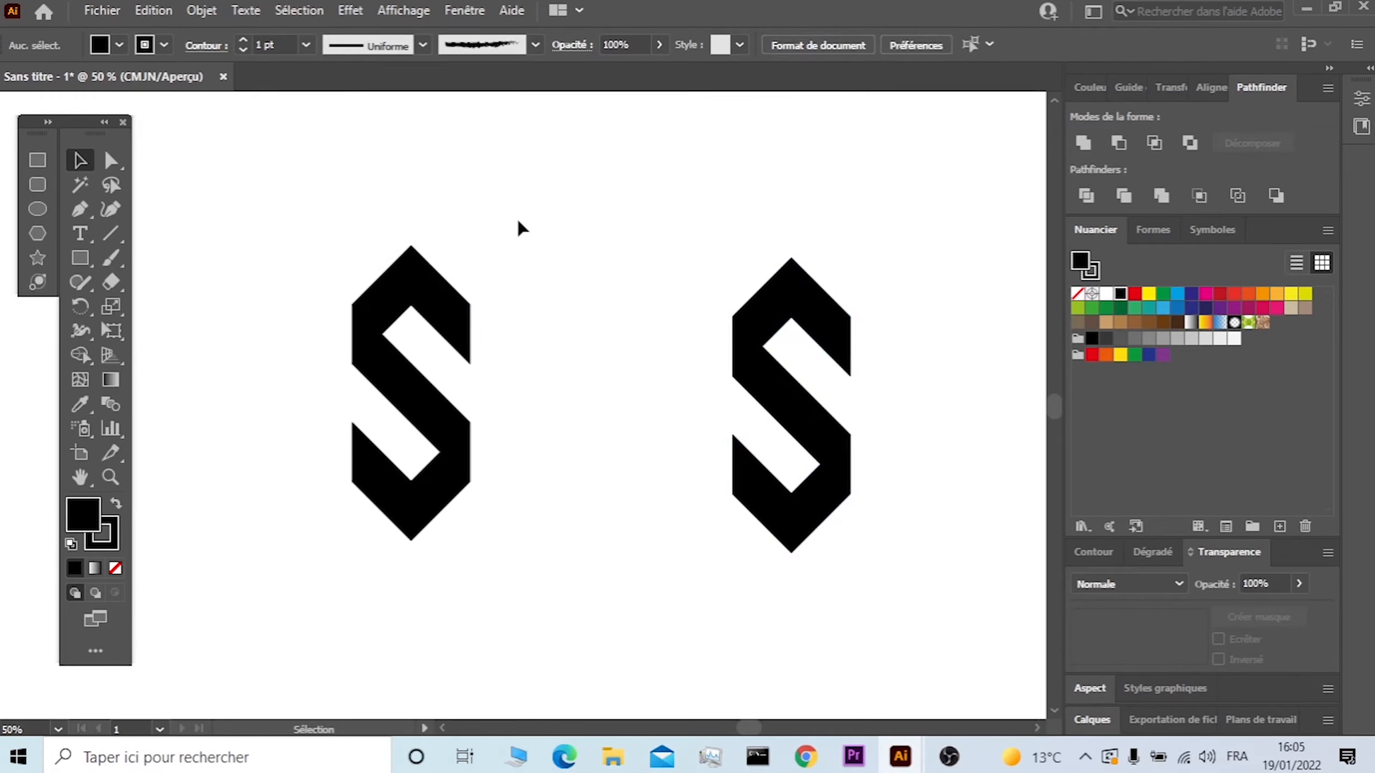
{"action": "left_click_drag", "start_coordinate": [518, 221], "coordinate": [319, 578]}
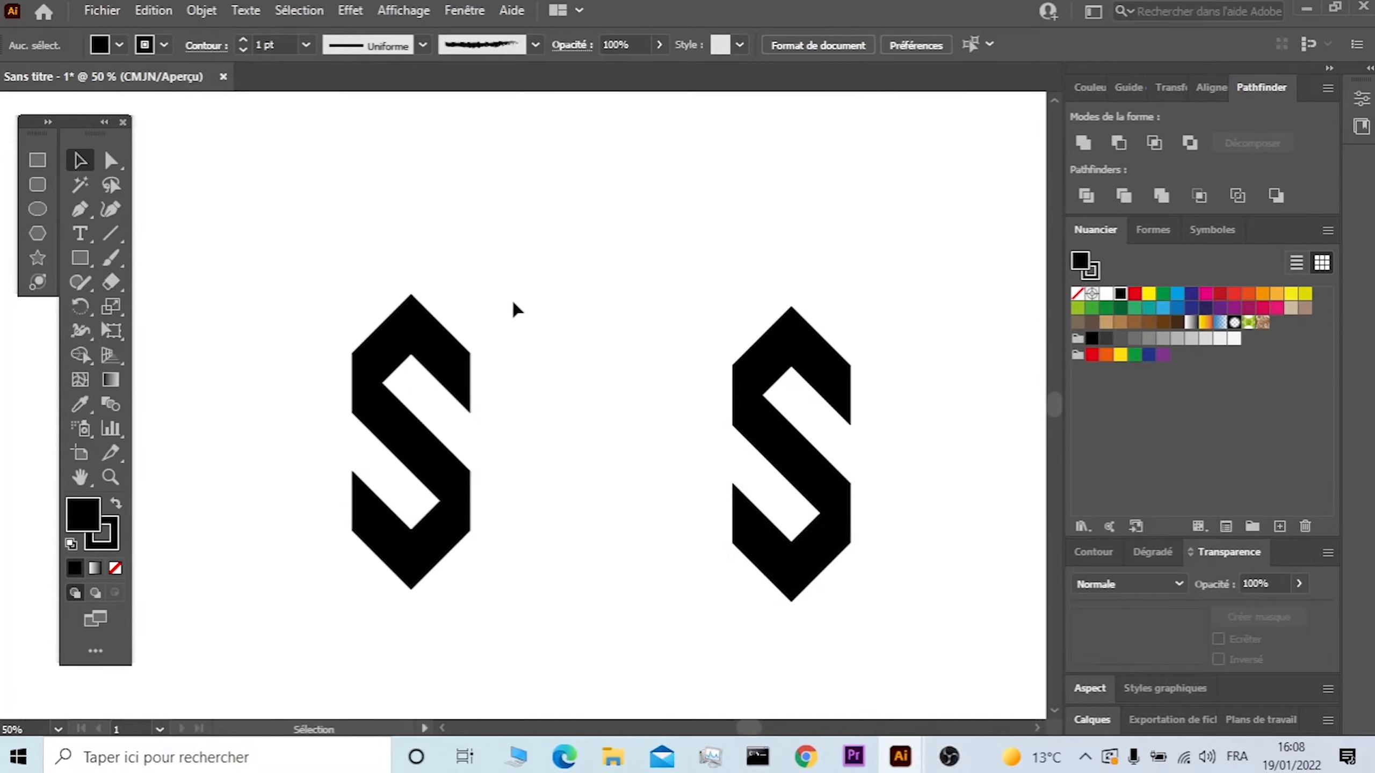
Draw a wide black rectangle above and between the two S letters.
{"action": "key", "text": "m"}
{"action": "left_click_drag", "start_coordinate": [455, 131], "coordinate": [680, 247]}
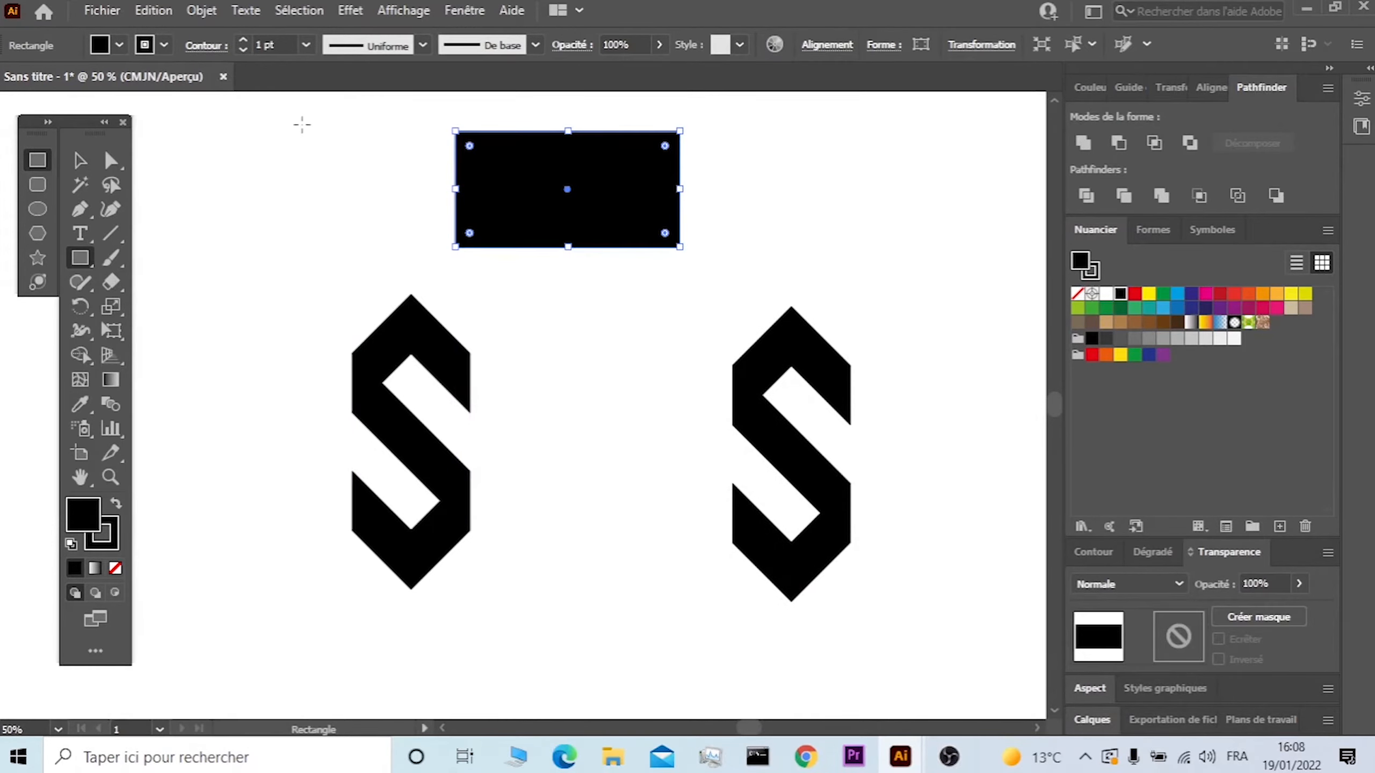
{"action": "left_click", "coordinate": [80, 160]}
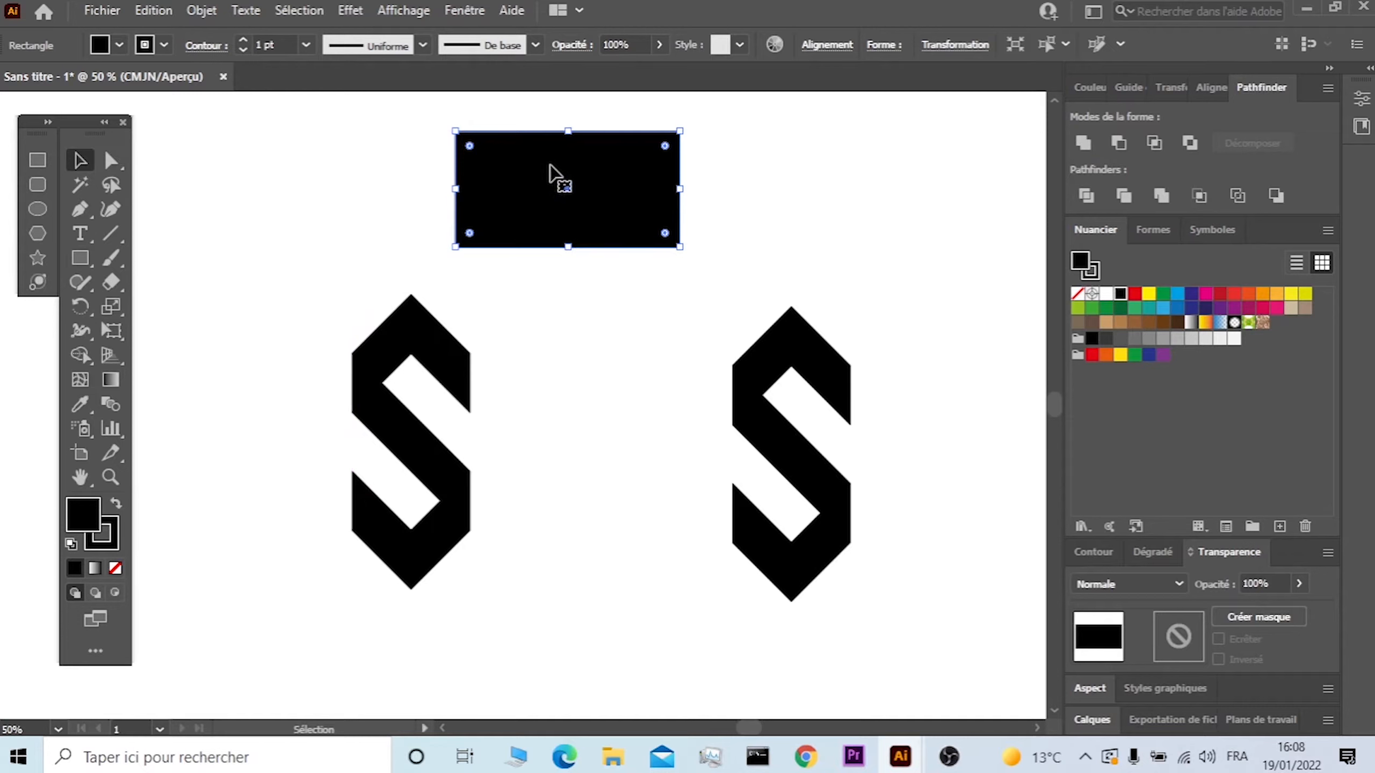
Fill the rectangle above the letters with the preset gradient "Orange, Jaune".
{"action": "left_click", "coordinate": [560, 306]}
{"action": "left_click", "coordinate": [557, 201]}
{"action": "left_click", "coordinate": [466, 11]}
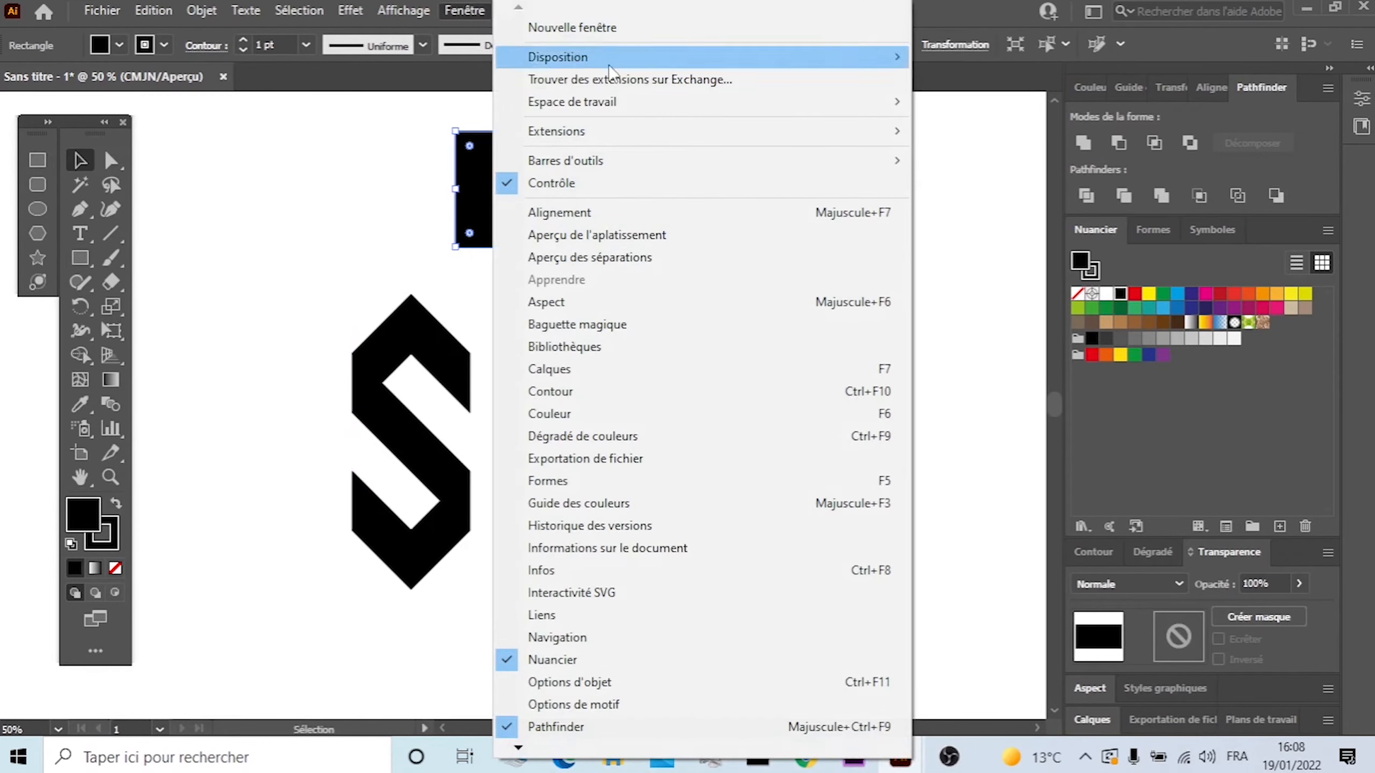
{"action": "left_click", "coordinate": [734, 435]}
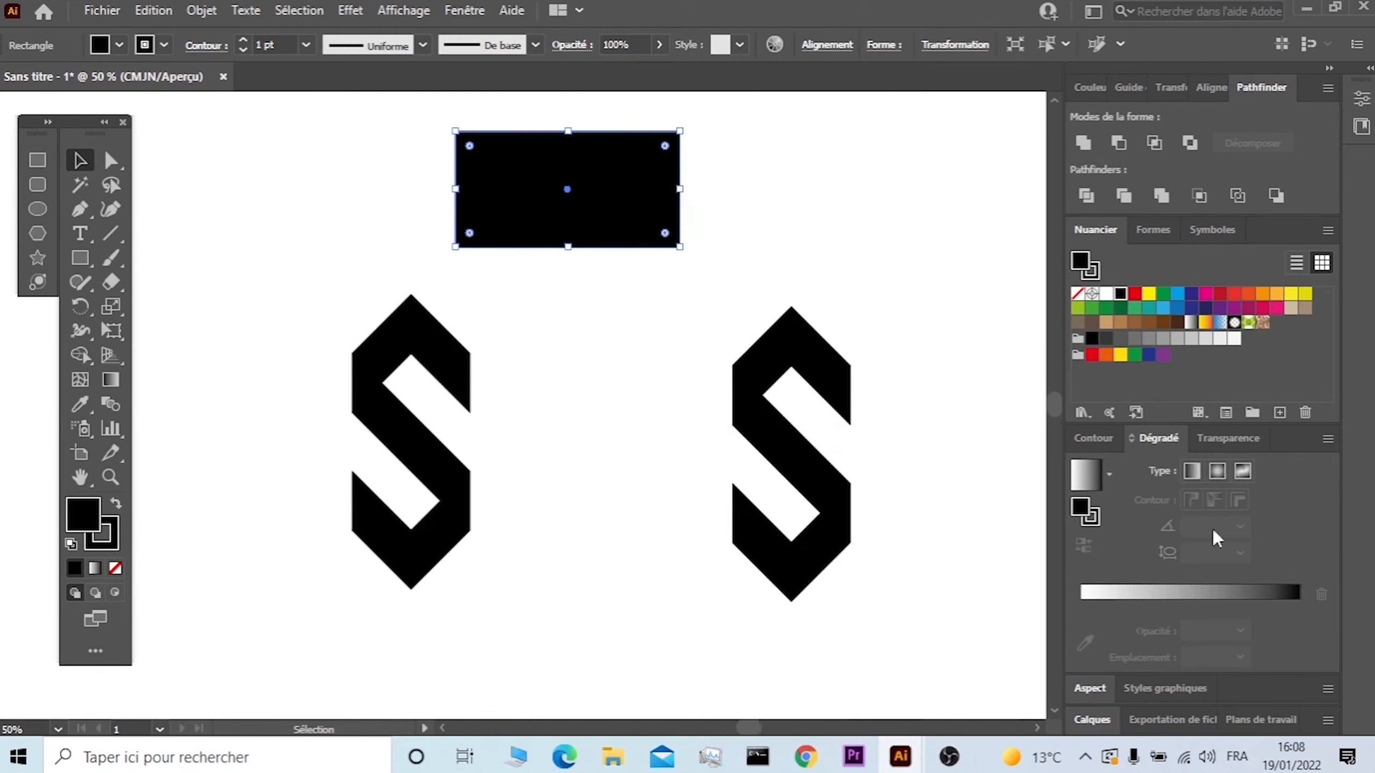
{"action": "left_click", "coordinate": [1110, 475]}
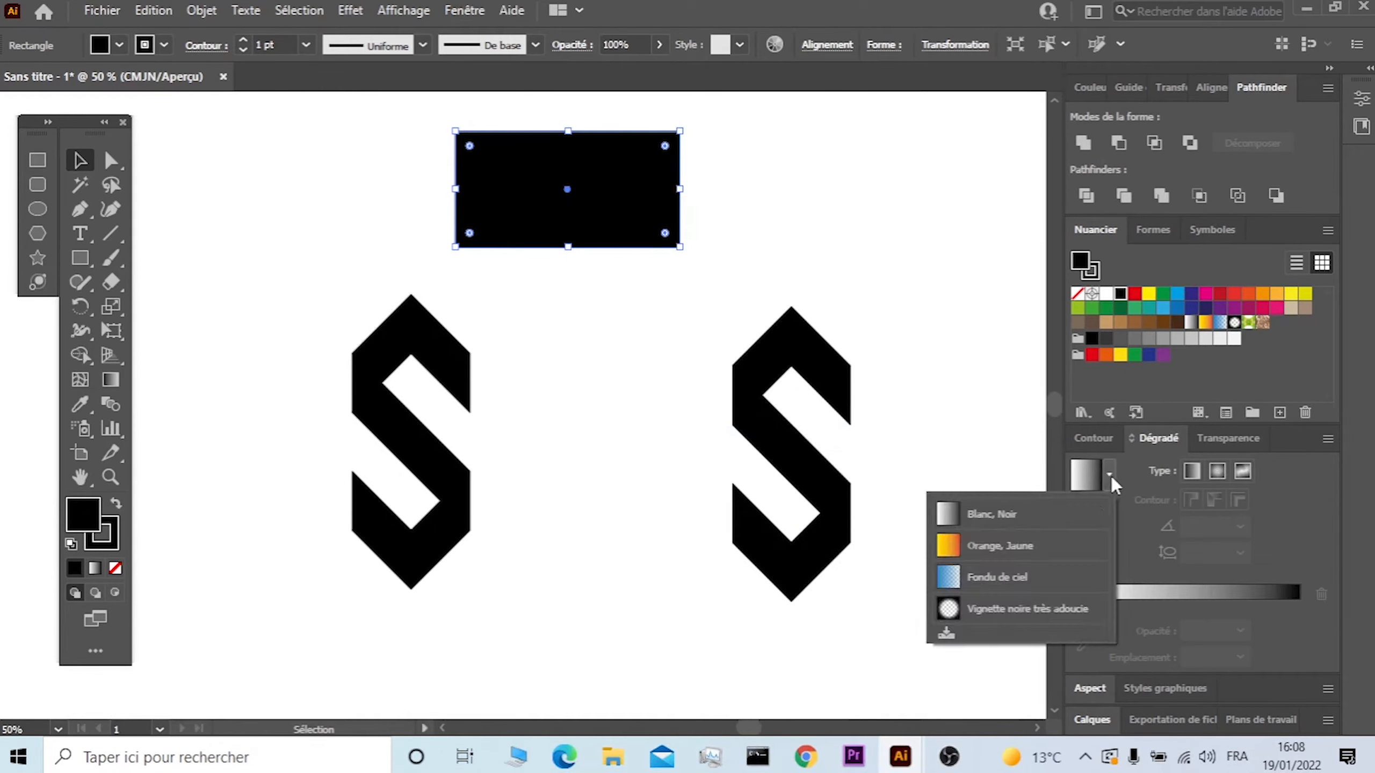
{"action": "left_click", "coordinate": [994, 551]}
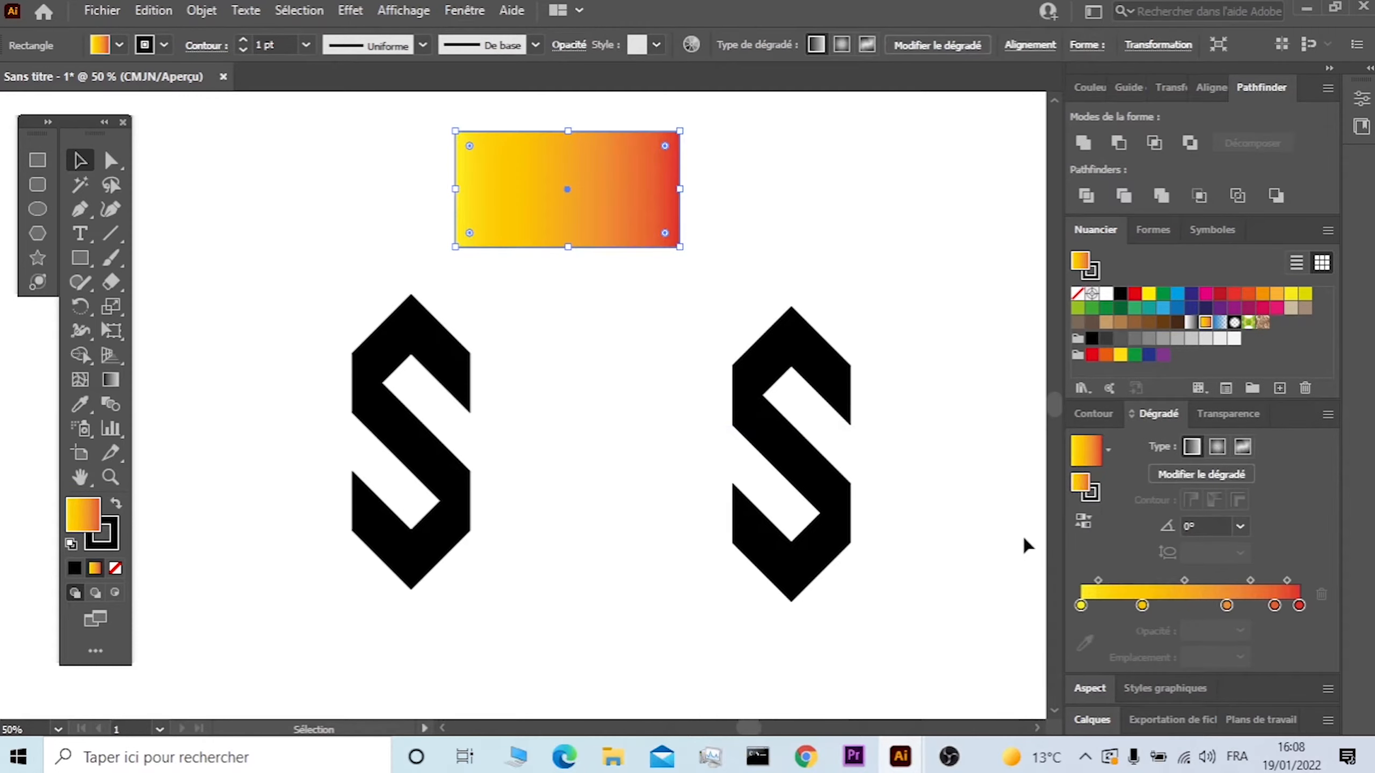
Remove the three intermediate color stops from the rectangle's gradient and move its midpoint toward the red end.
{"action": "left_click_drag", "start_coordinate": [1275, 605], "coordinate": [1256, 701]}
{"action": "left_click_drag", "start_coordinate": [1227, 605], "coordinate": [1227, 677]}
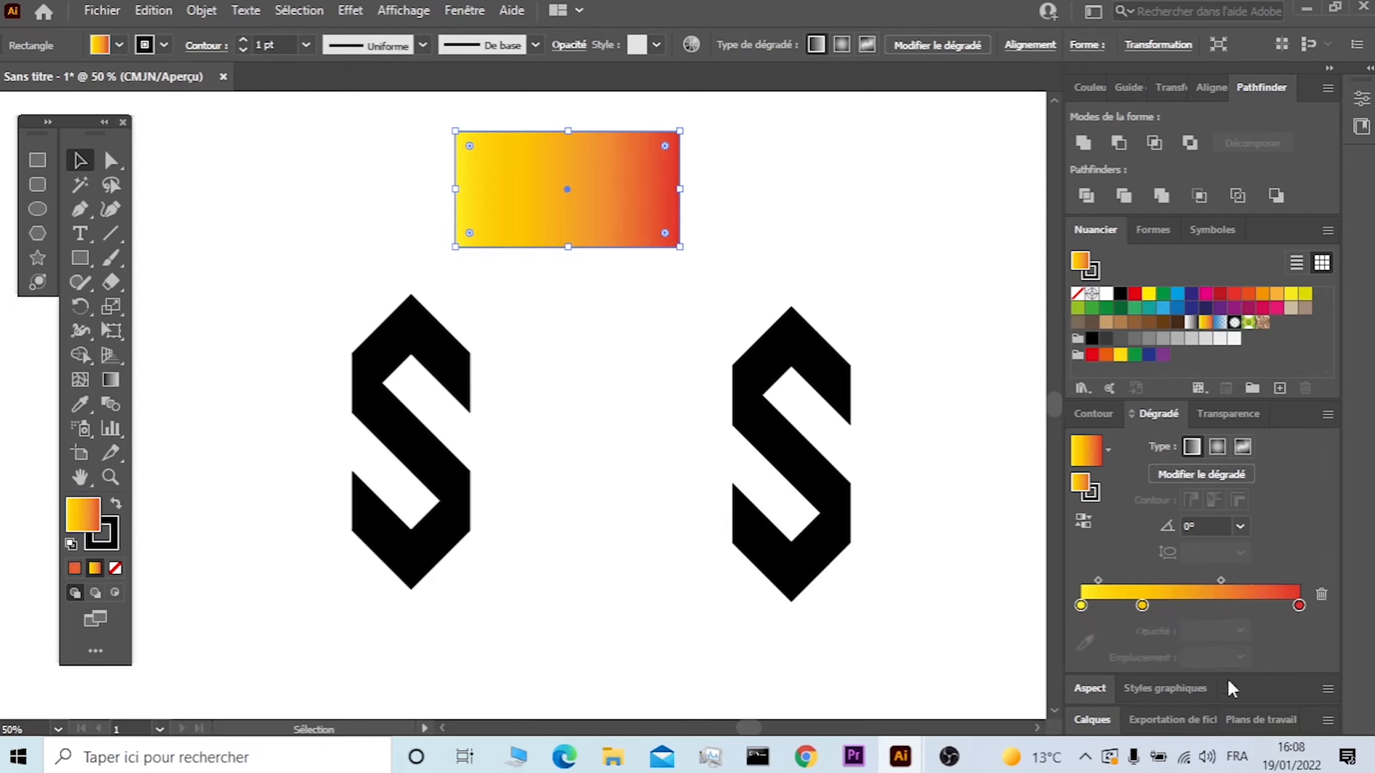
{"action": "left_click_drag", "start_coordinate": [1142, 605], "coordinate": [1158, 697]}
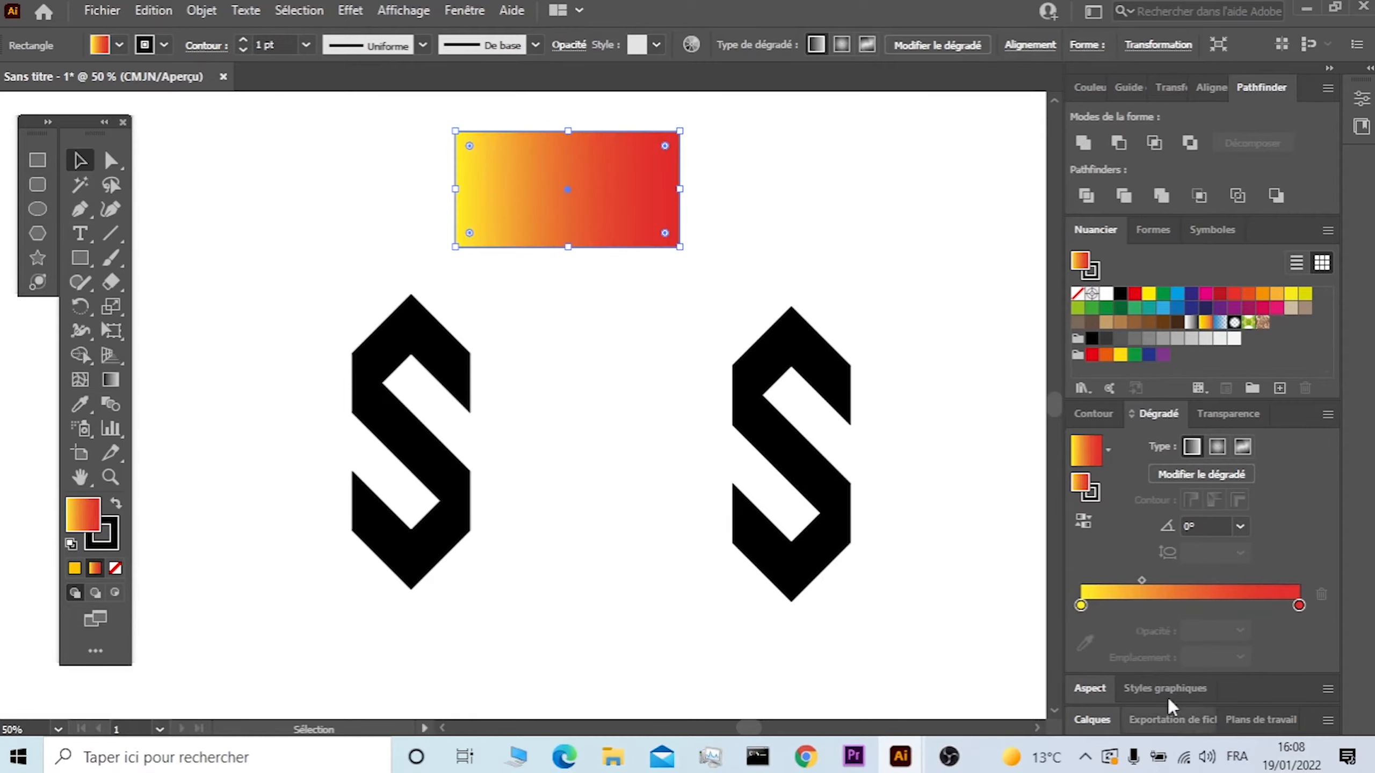
{"action": "left_click_drag", "start_coordinate": [1142, 581], "coordinate": [1179, 581]}
Recolor the end stop of the rectangle's gradient with the bright red swatch.
{"action": "left_click", "coordinate": [1299, 606]}
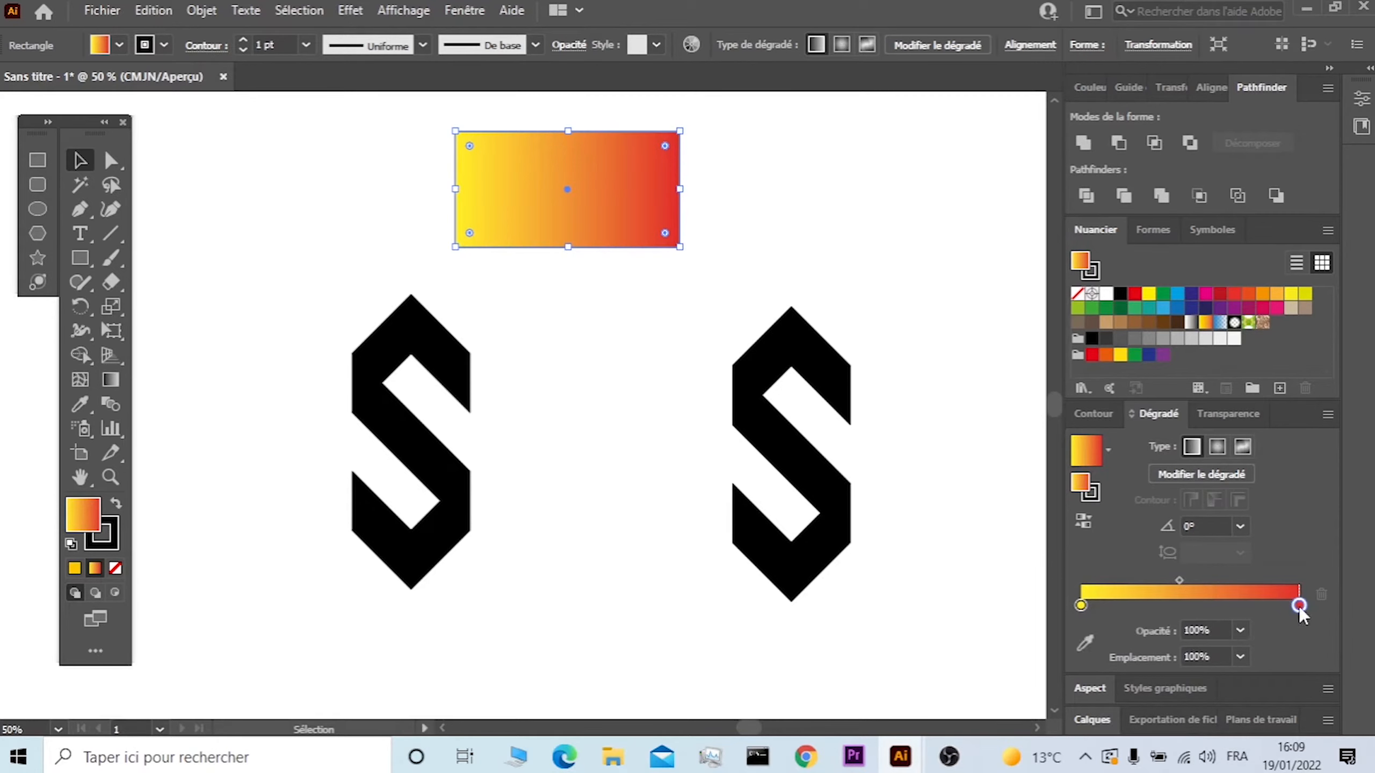
{"action": "double_click", "coordinate": [1299, 605]}
{"action": "double_click", "coordinate": [1299, 605]}
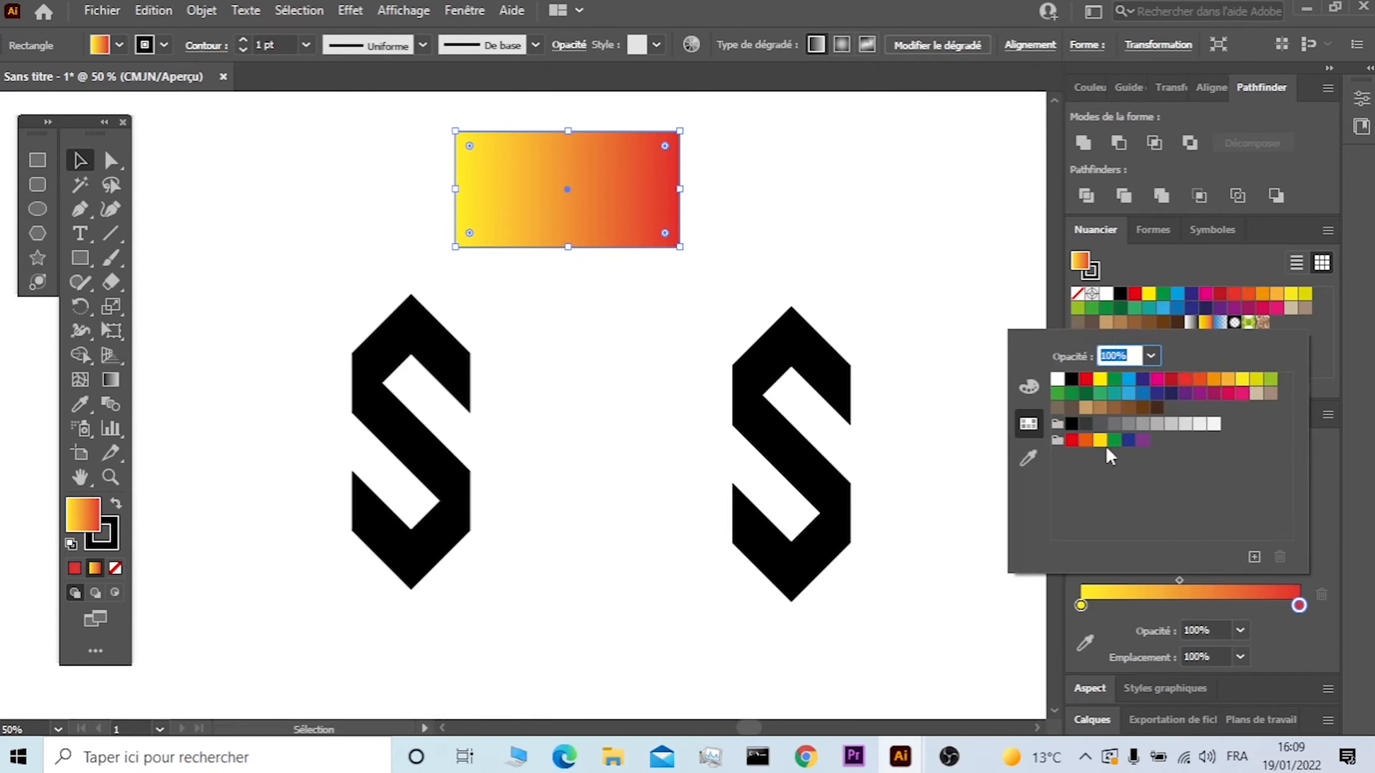
{"action": "left_click", "coordinate": [1085, 380]}
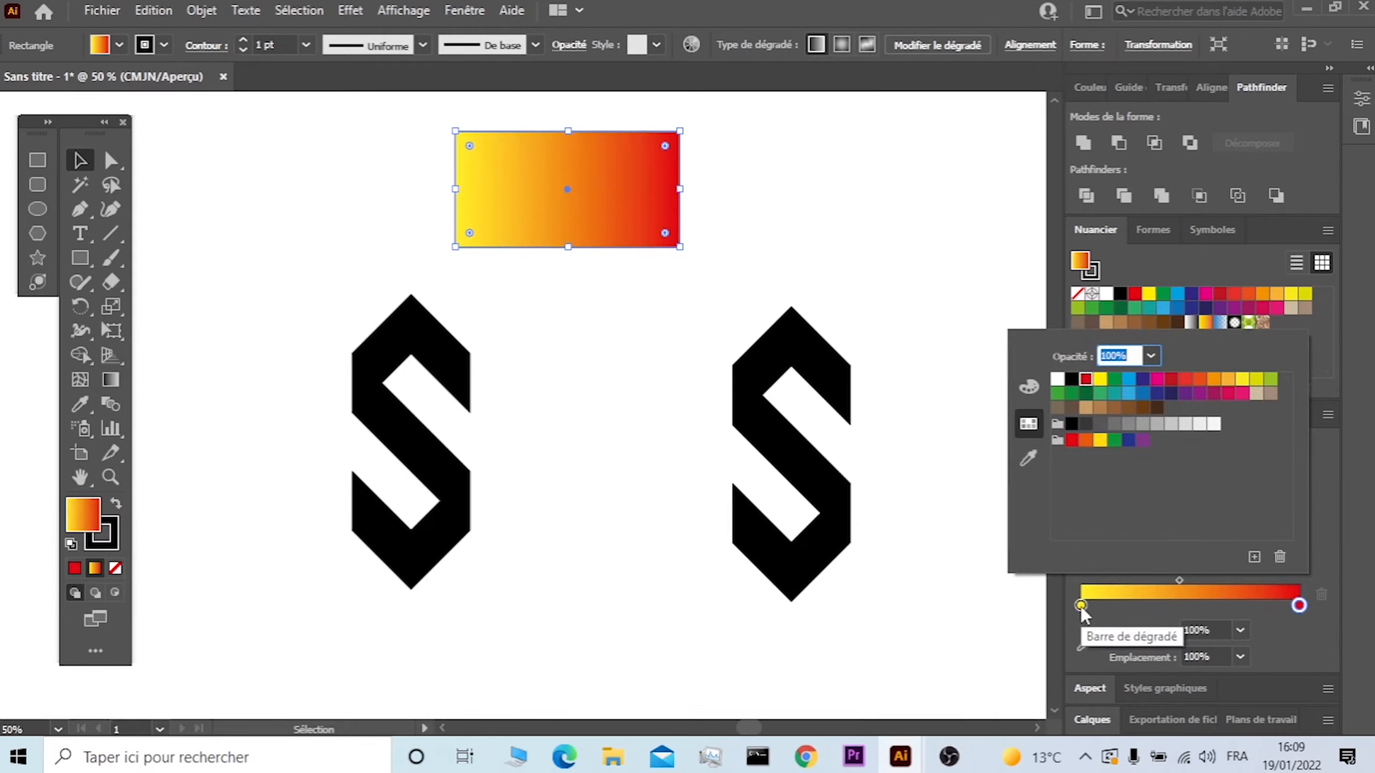
Set the gradient's yellow start stop to black and move the gradient midpoint to about 60%.
{"action": "left_click", "coordinate": [1081, 606]}
{"action": "double_click", "coordinate": [1081, 605]}
{"action": "left_click", "coordinate": [1072, 381]}
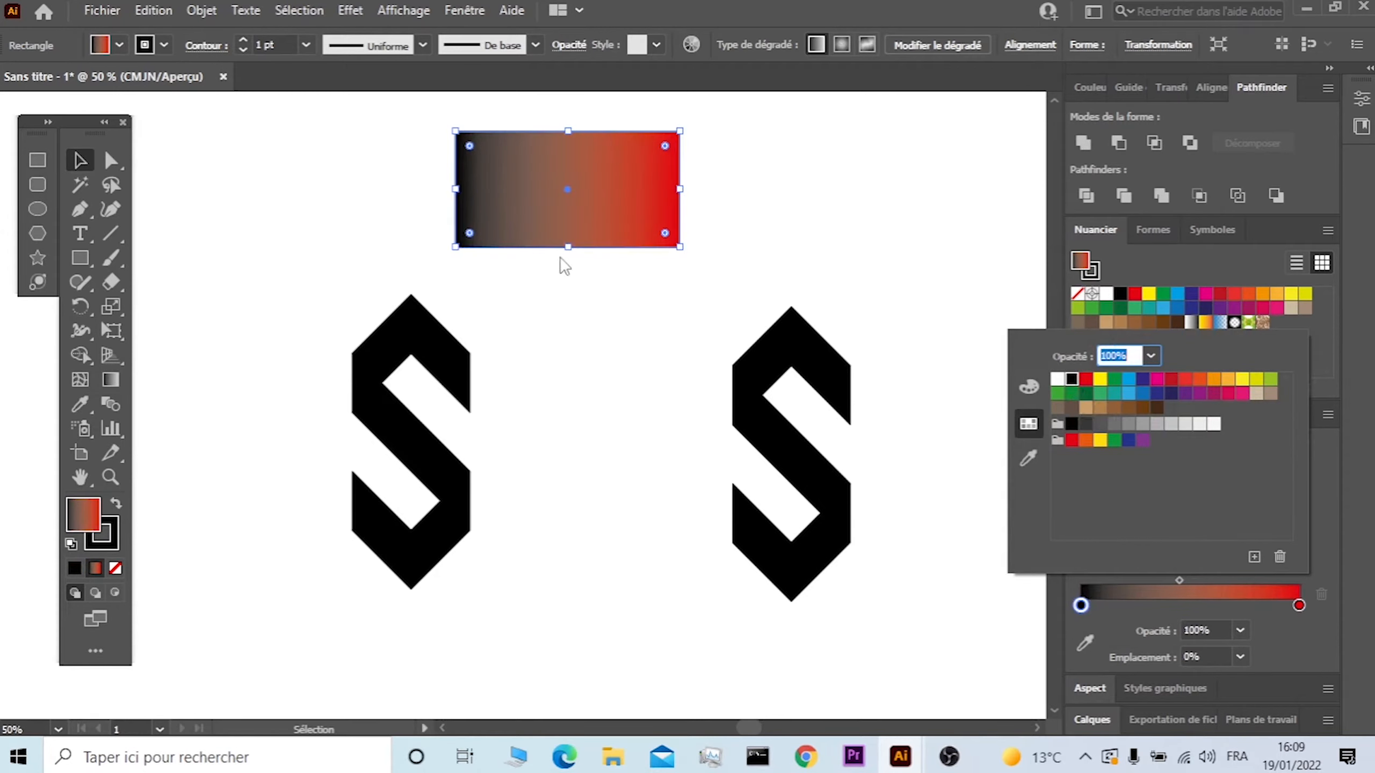
{"action": "left_click", "coordinate": [509, 187]}
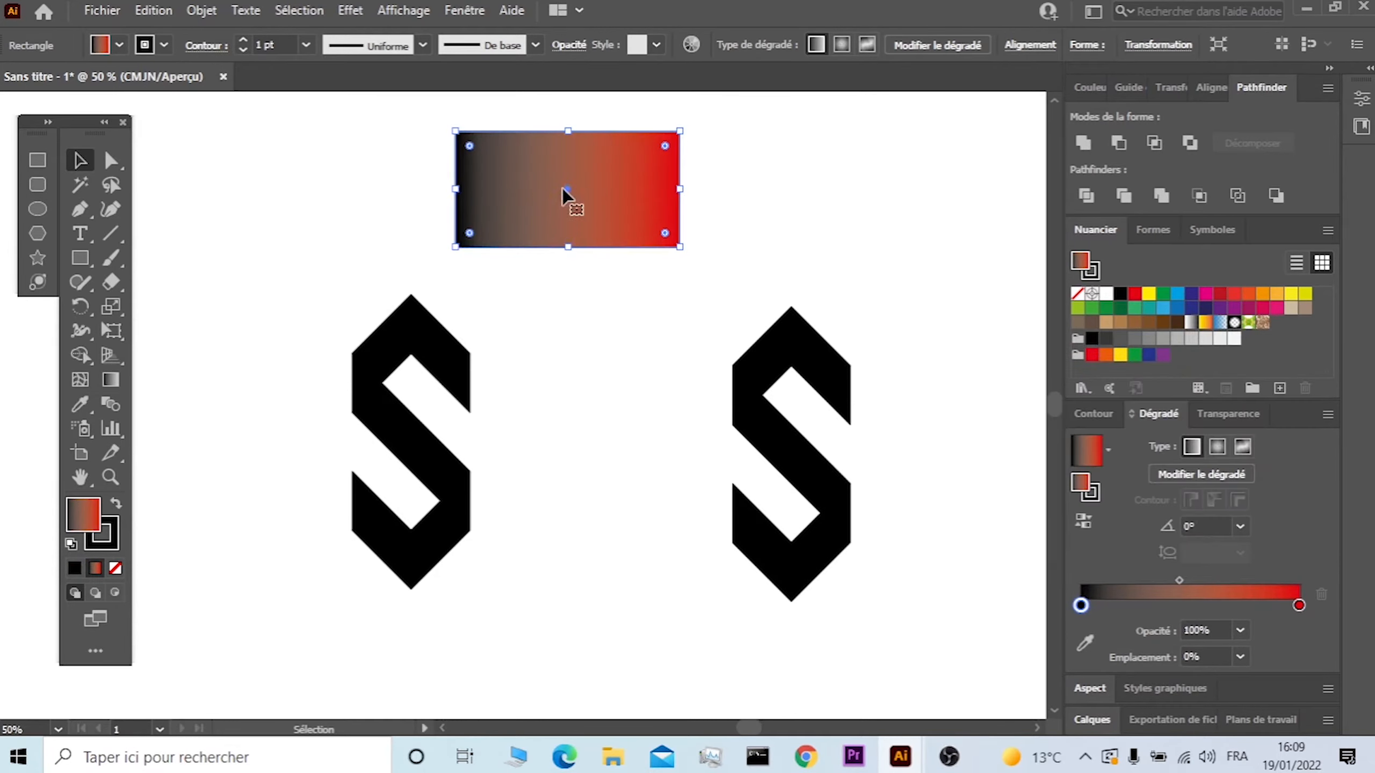
{"action": "mouse_move", "coordinate": [564, 190]}
{"action": "left_mouse_down"}
{"action": "mouse_move", "coordinate": [552, 193]}
{"action": "mouse_move", "coordinate": [565, 193]}
{"action": "left_mouse_up"}
{"action": "left_click_drag", "start_coordinate": [1186, 583], "coordinate": [1212, 577]}
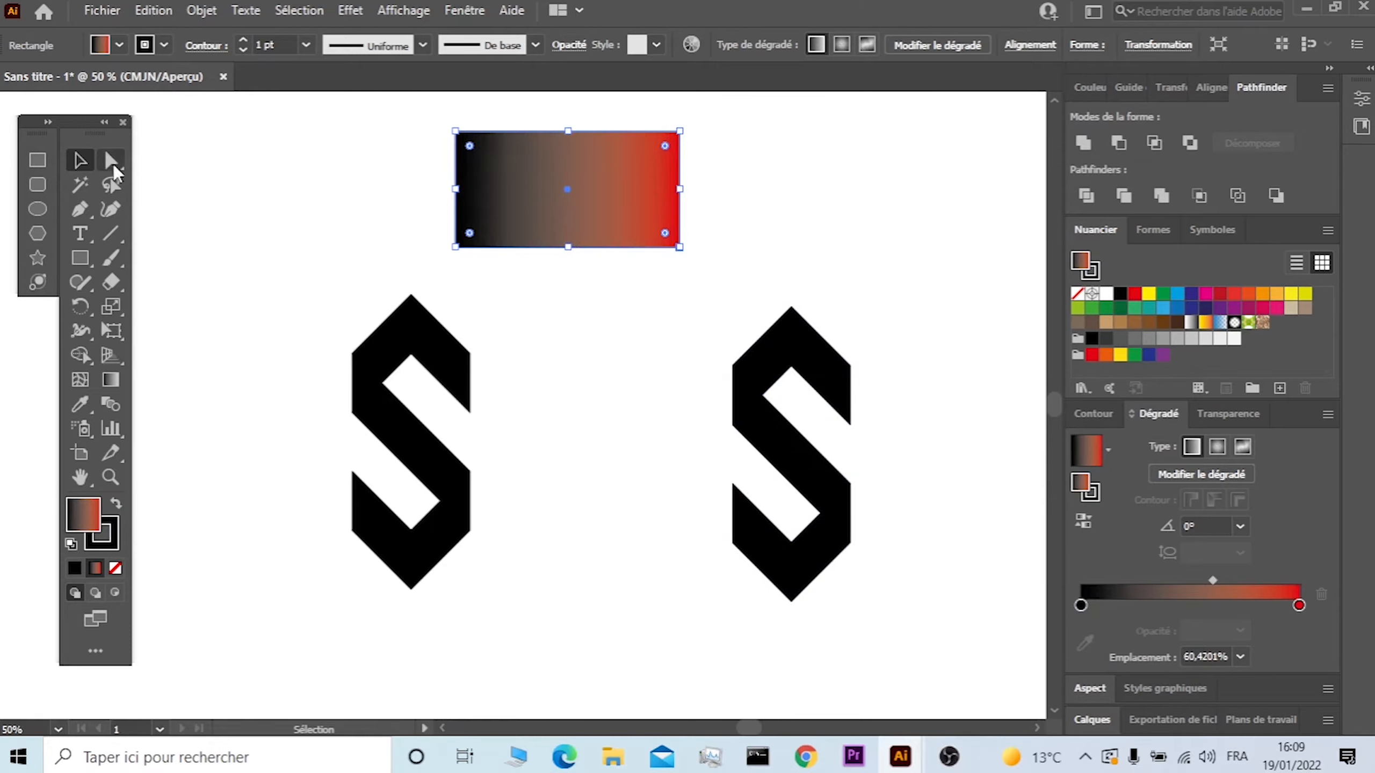
Apply the rectangle's gradient to the original grouped S with the Eyedropper and move its gradient midpoint to about 36%.
{"action": "left_click_drag", "start_coordinate": [305, 279], "coordinate": [491, 605]}
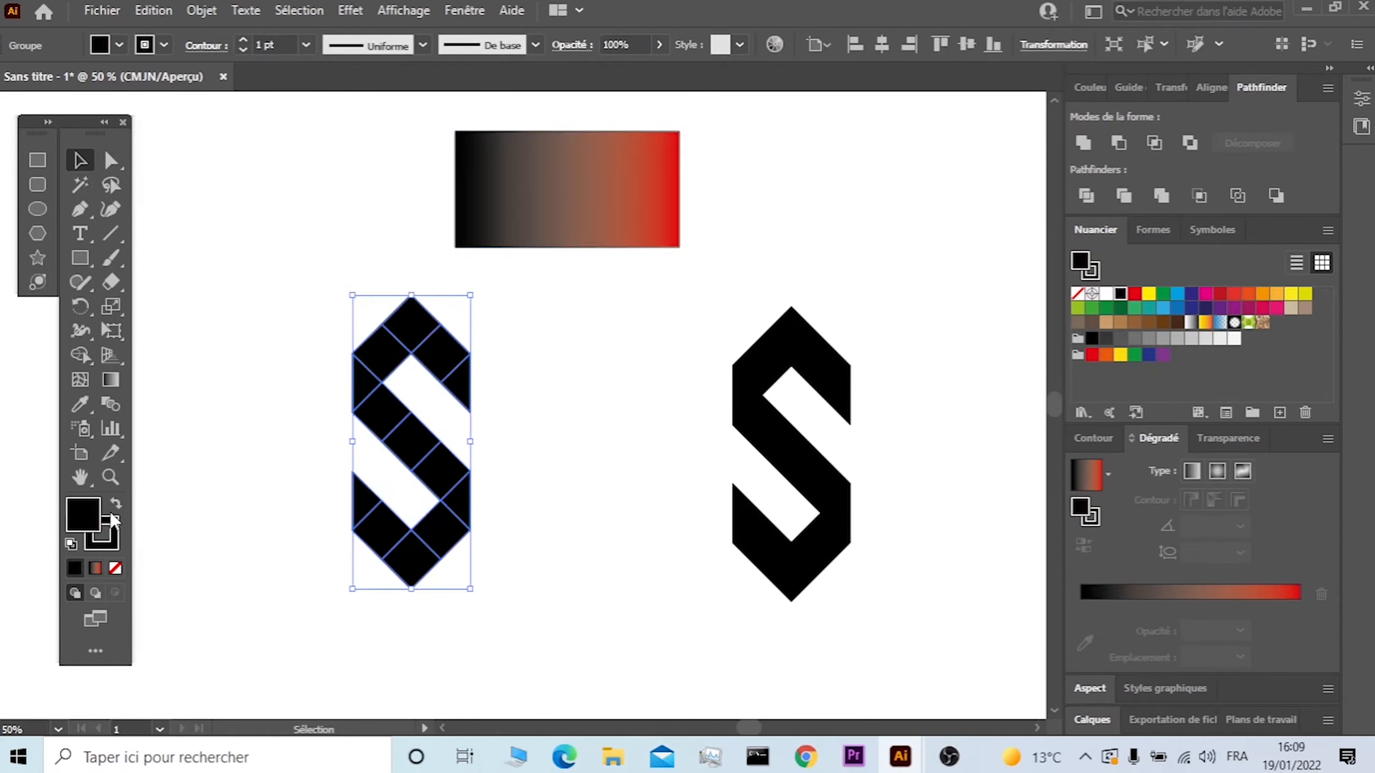
{"action": "left_click", "coordinate": [112, 381]}
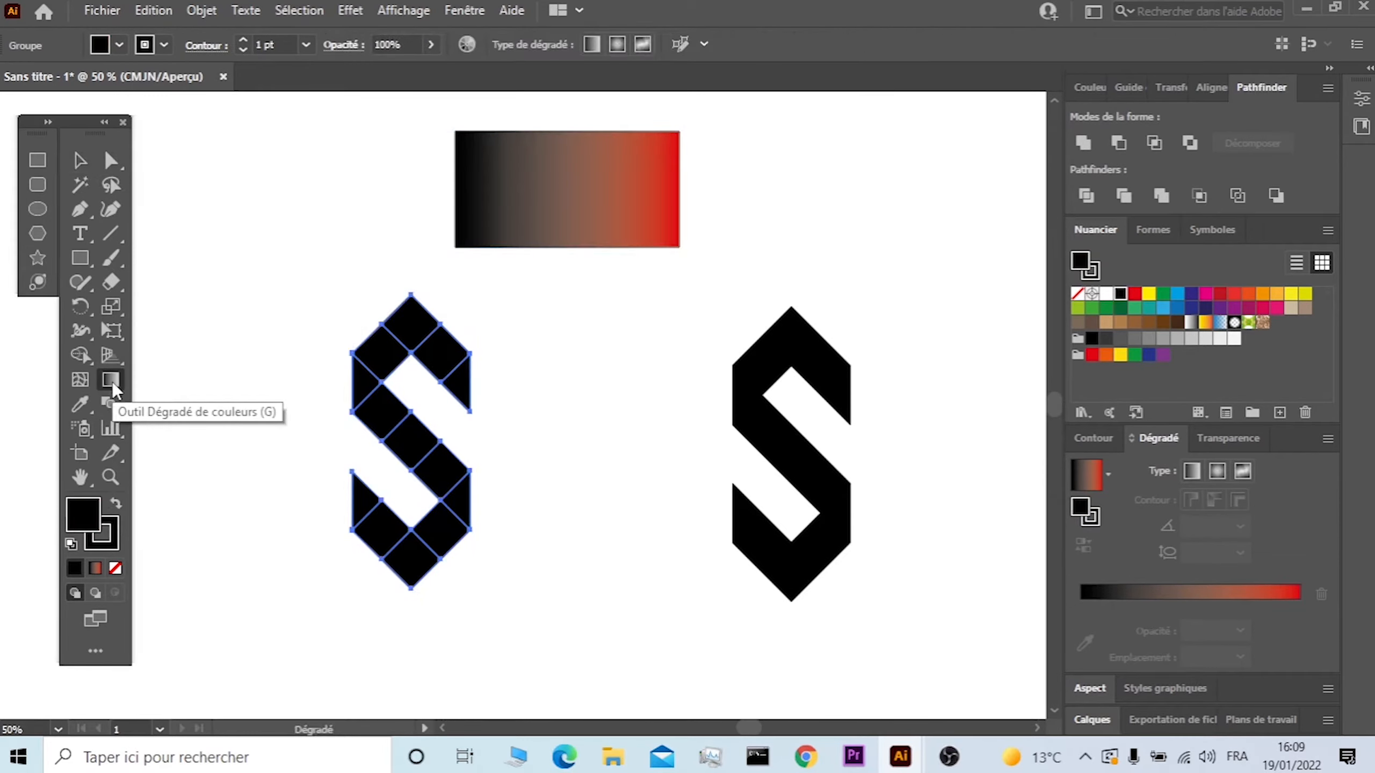
{"action": "left_click", "coordinate": [80, 404]}
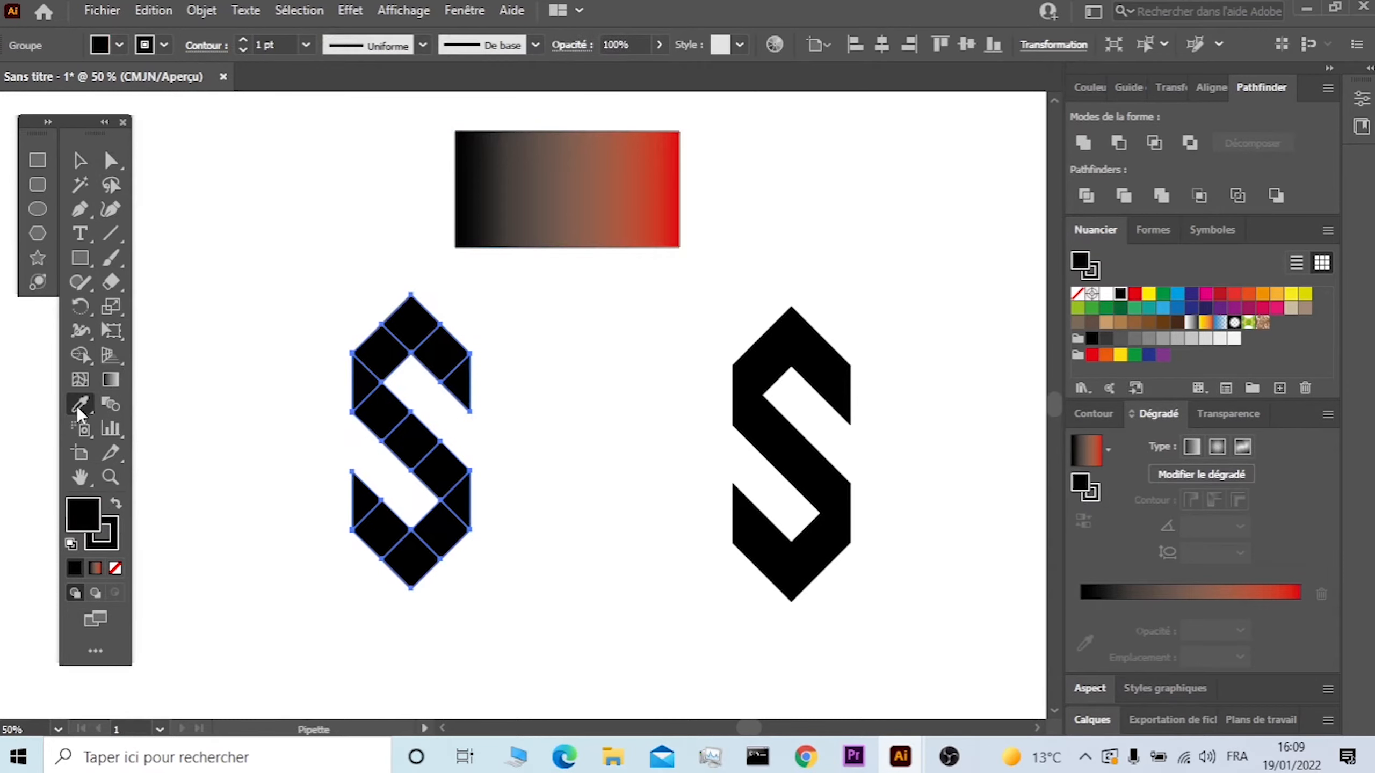
{"action": "left_click", "coordinate": [572, 194]}
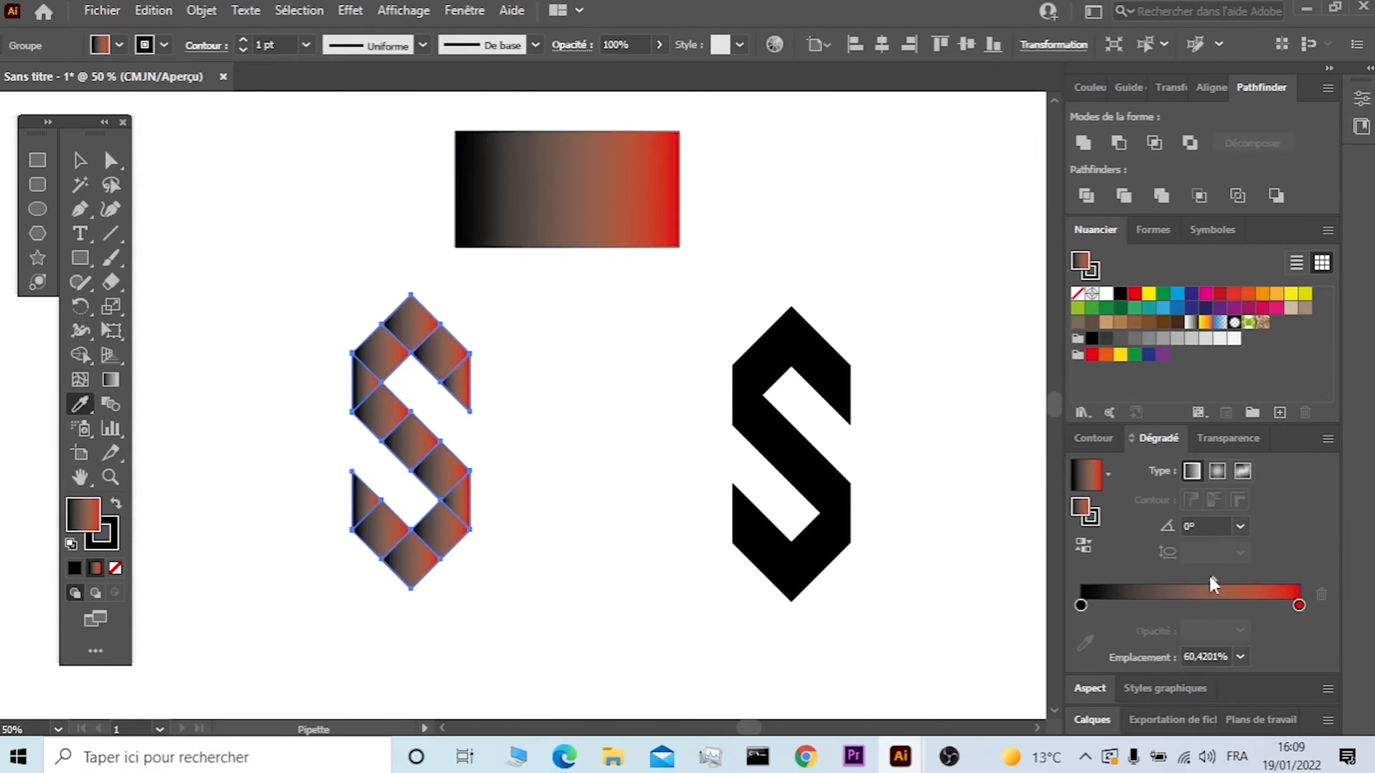
{"action": "left_click_drag", "start_coordinate": [1210, 581], "coordinate": [1156, 583]}
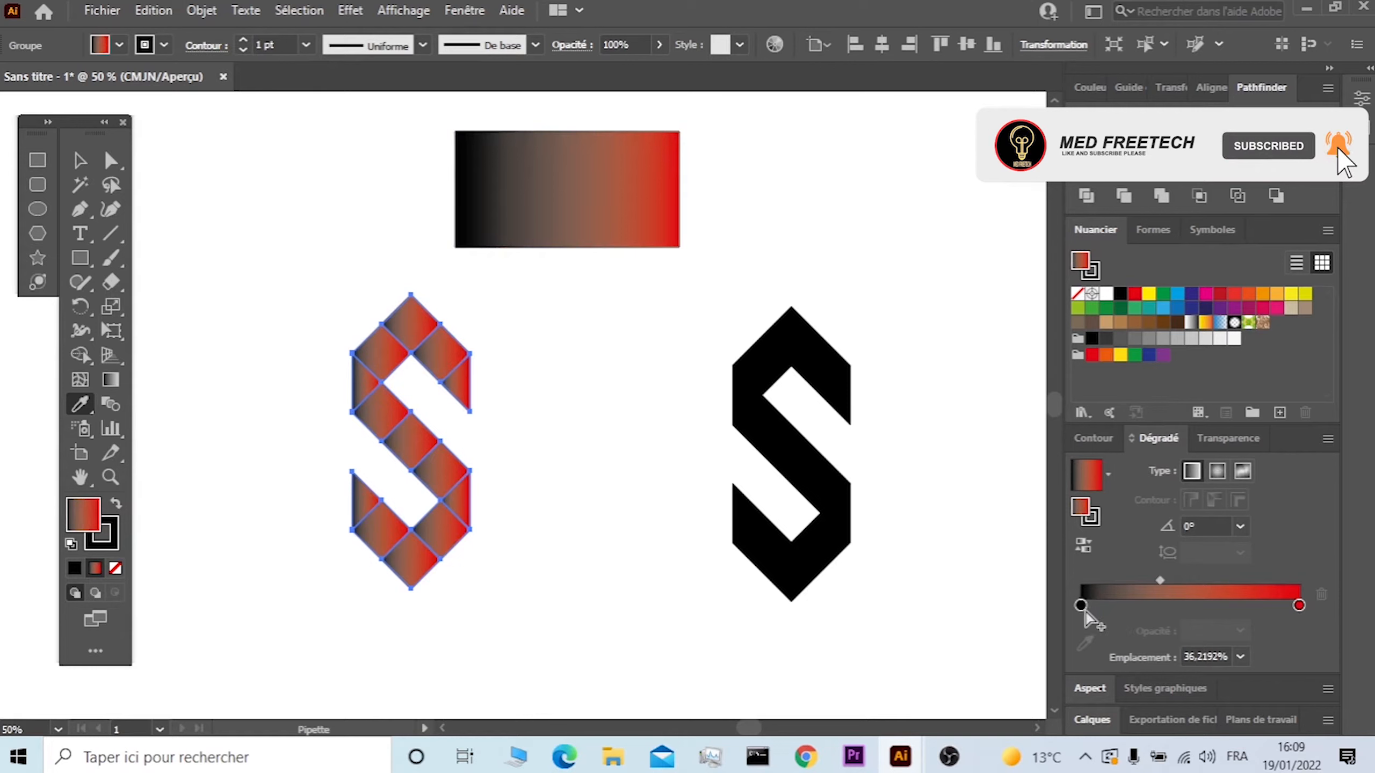
Apply the rectangle's gradient to the merged S with the Eyedropper and set its gradient midpoint to about 31%.
{"action": "left_click", "coordinate": [79, 159]}
{"action": "left_click", "coordinate": [735, 310]}
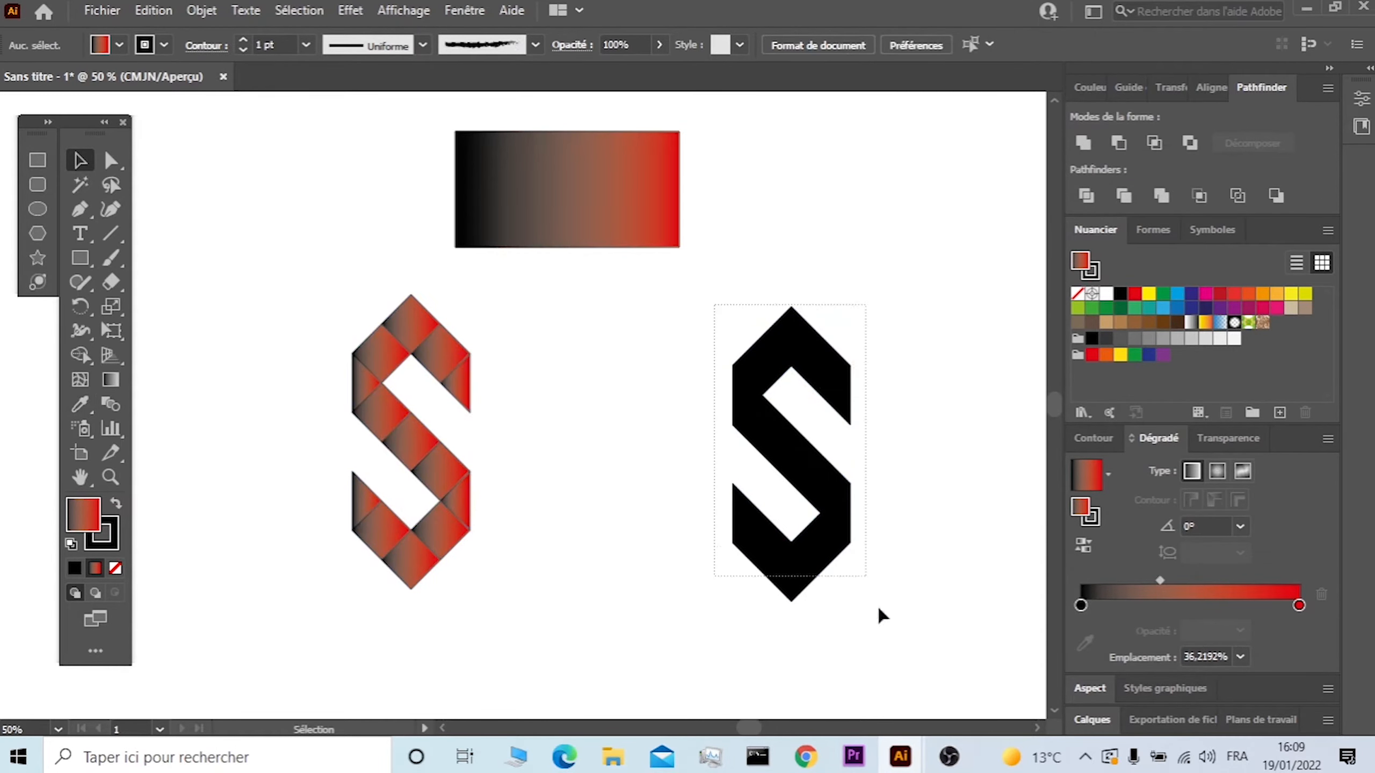
{"action": "left_click_drag", "start_coordinate": [864, 570], "coordinate": [884, 622]}
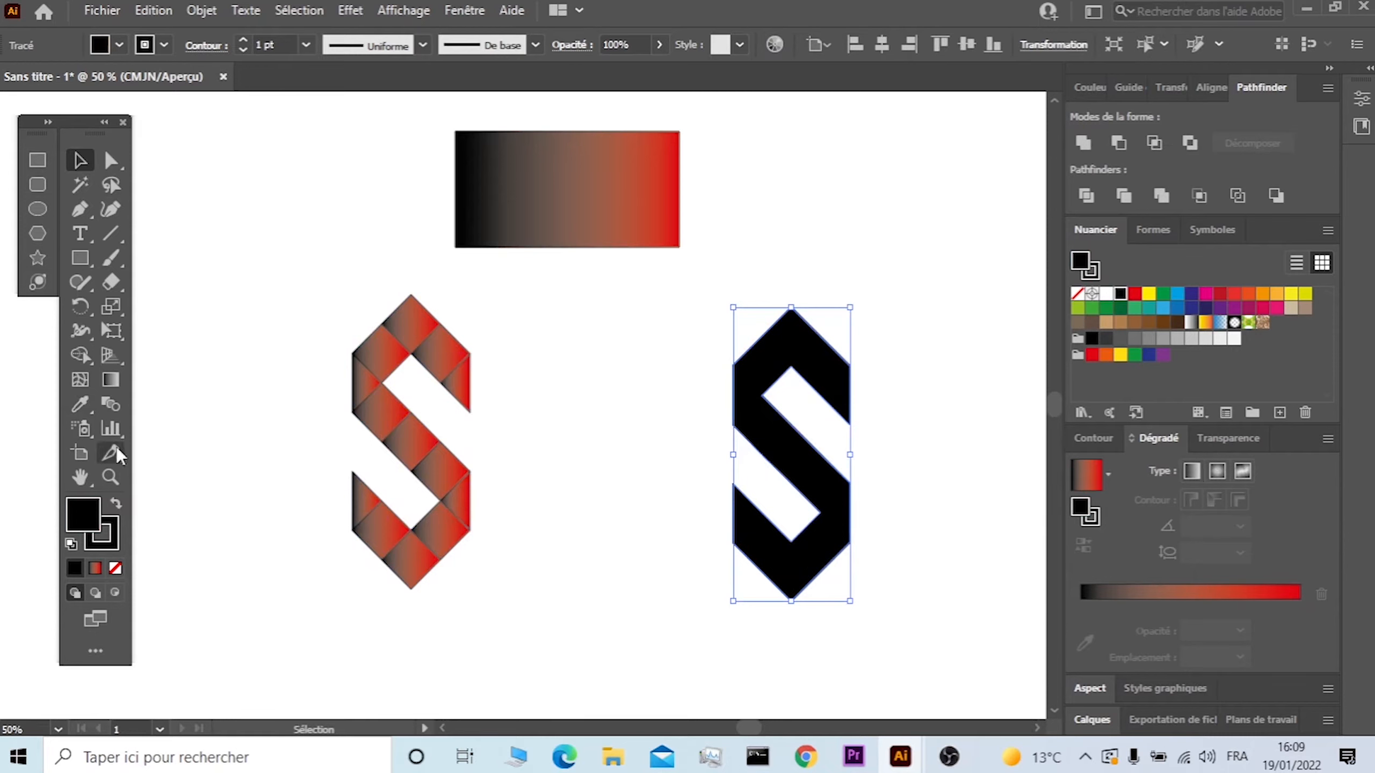
{"action": "left_click", "coordinate": [85, 406]}
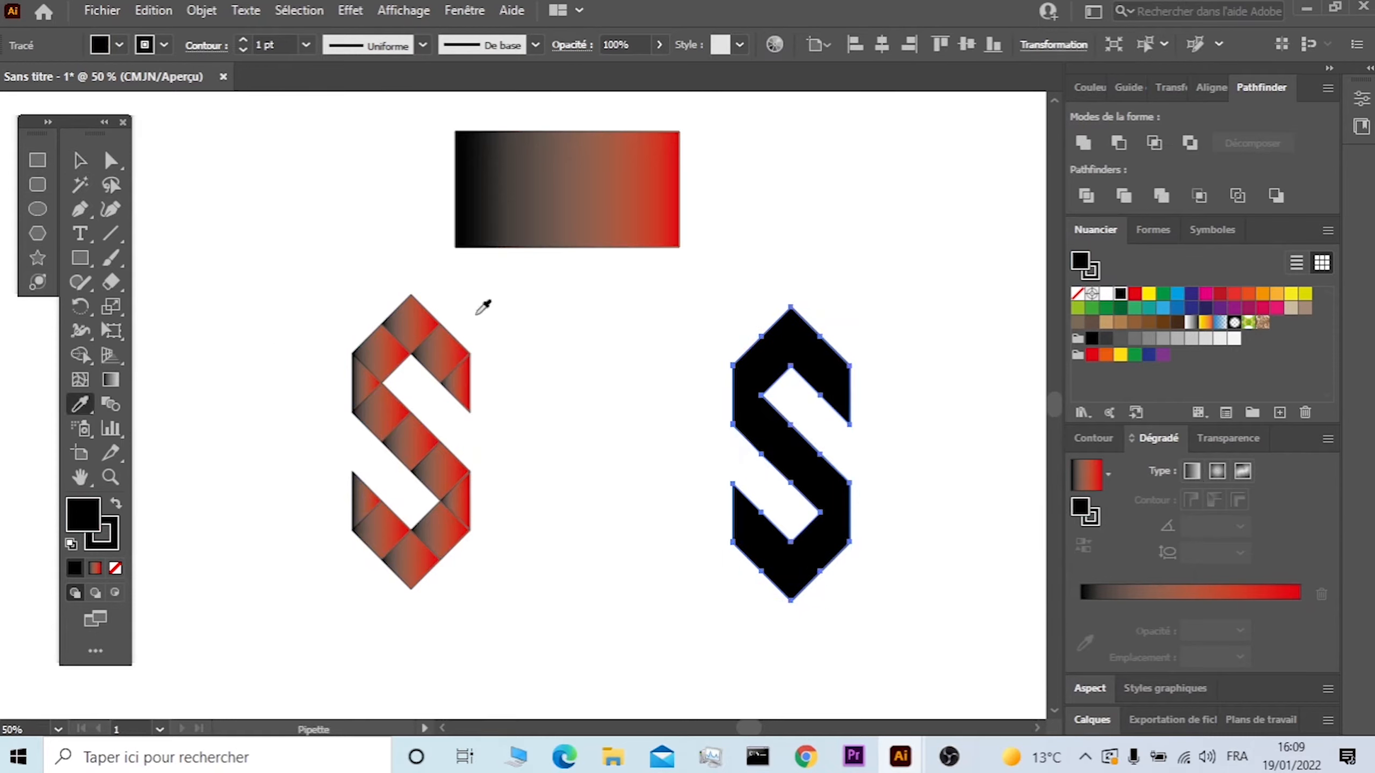
{"action": "left_click", "coordinate": [591, 187]}
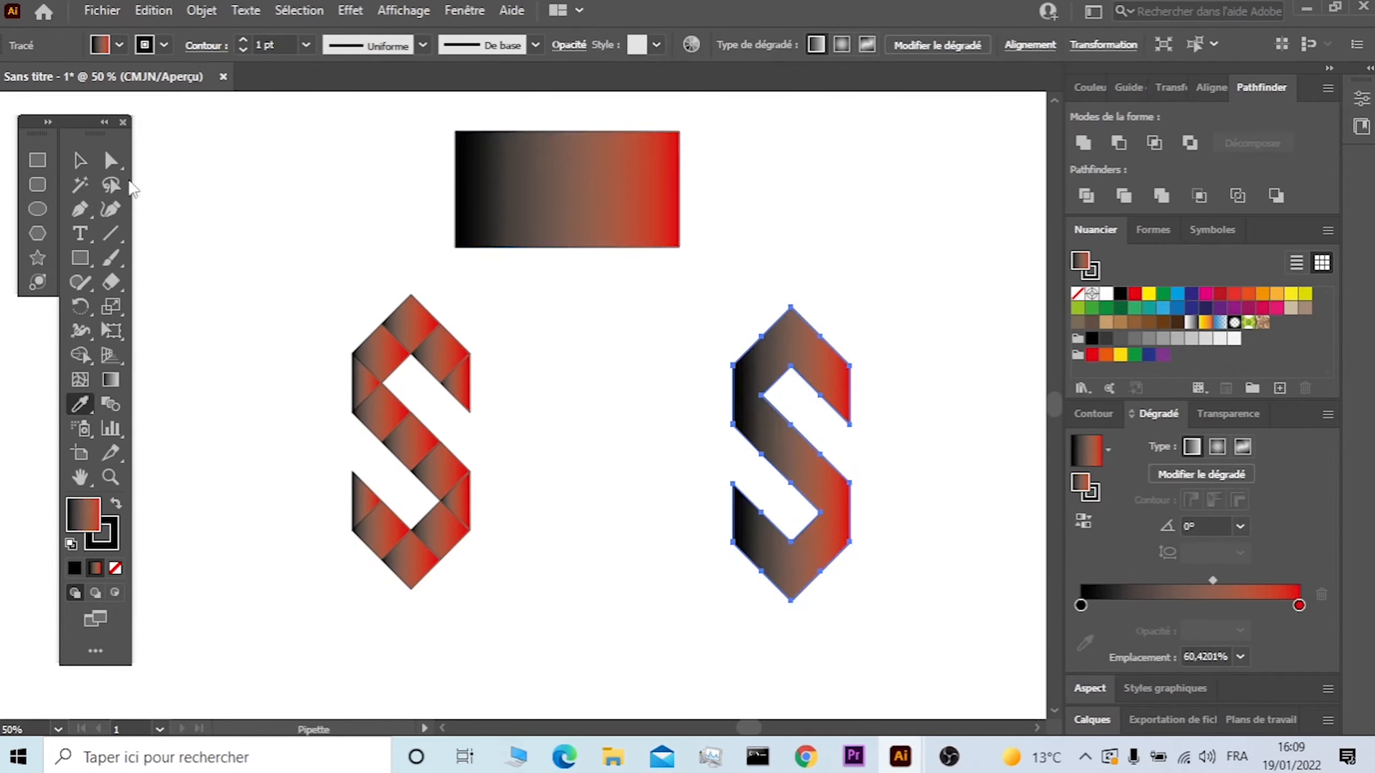
{"action": "left_click", "coordinate": [82, 160]}
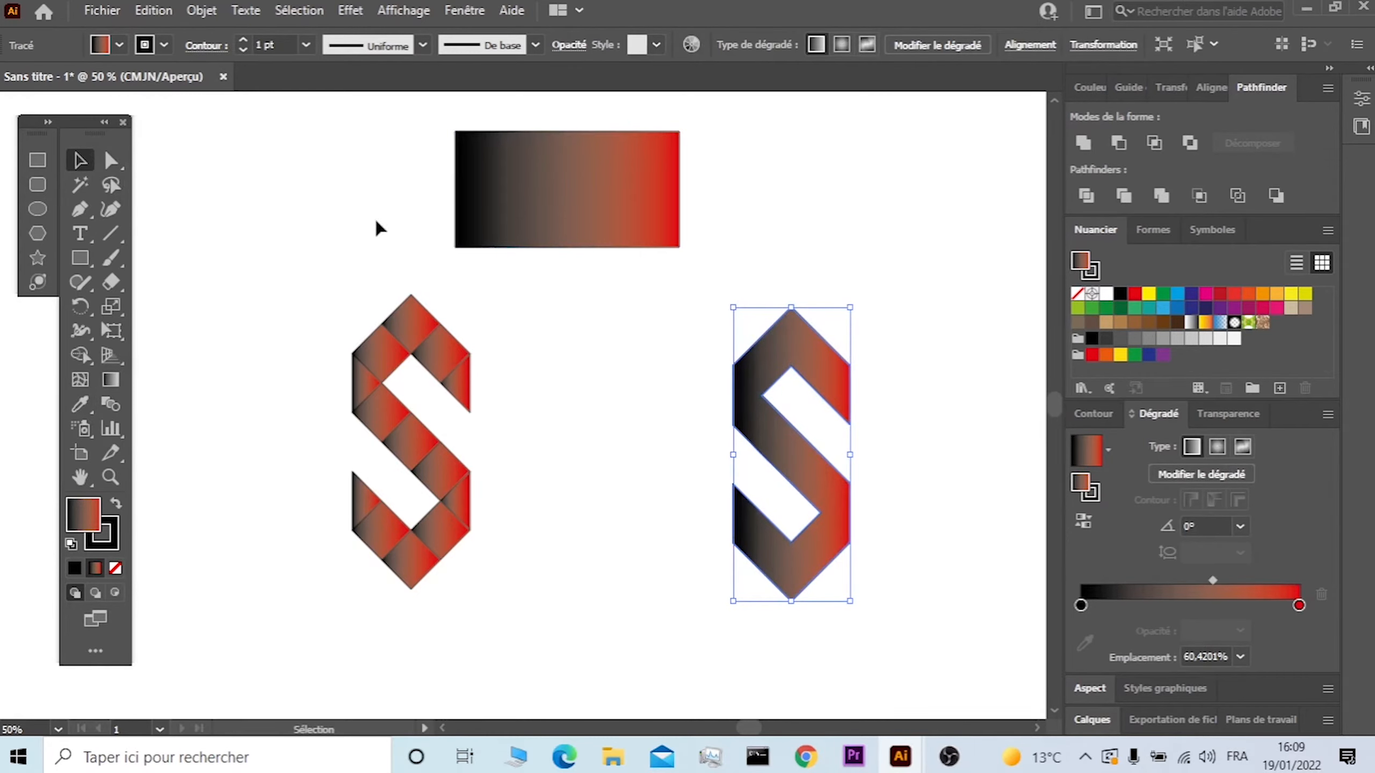
{"action": "left_click_drag", "start_coordinate": [1213, 582], "coordinate": [1142, 596]}
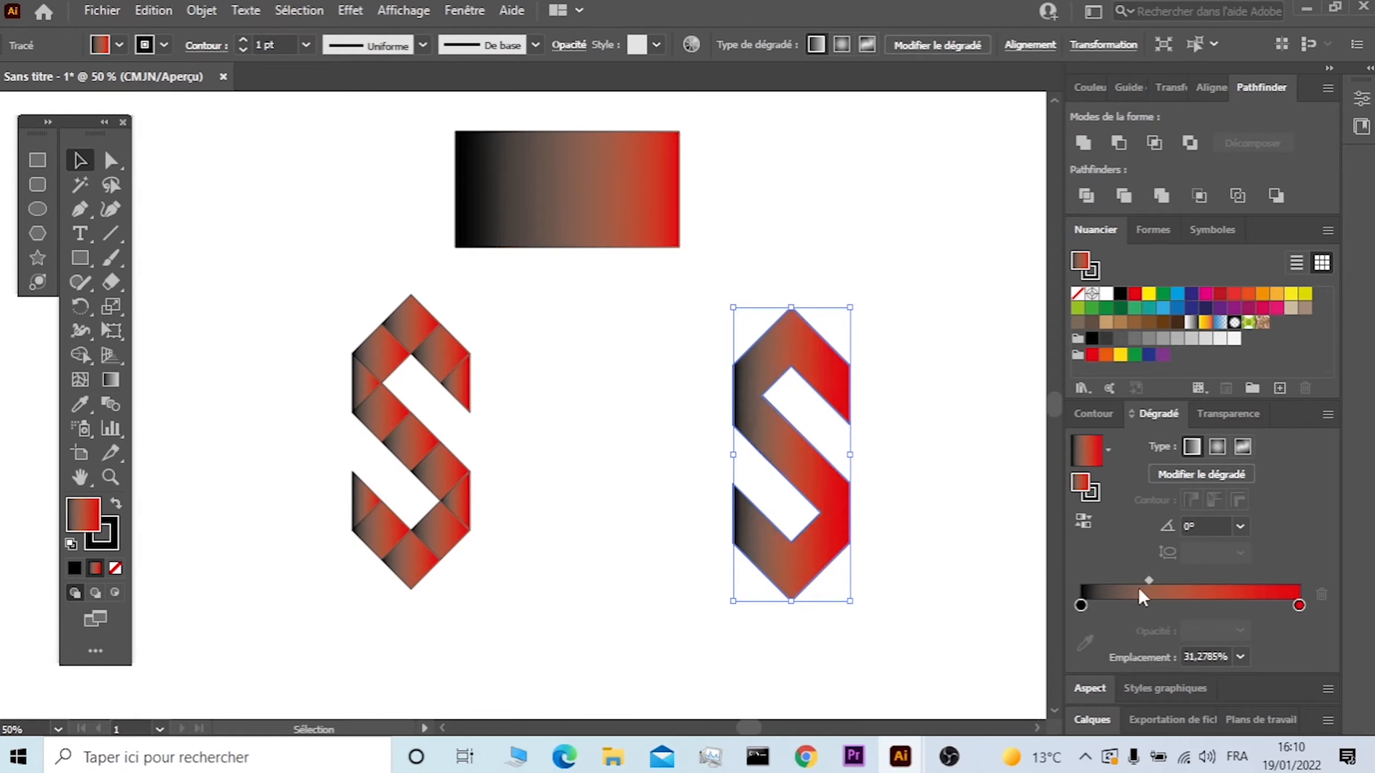
Adjust the grouped S's gradient midpoint, then move its red stop to about 79% and its black stop to about 4.6%.
{"action": "left_click", "coordinate": [408, 347]}
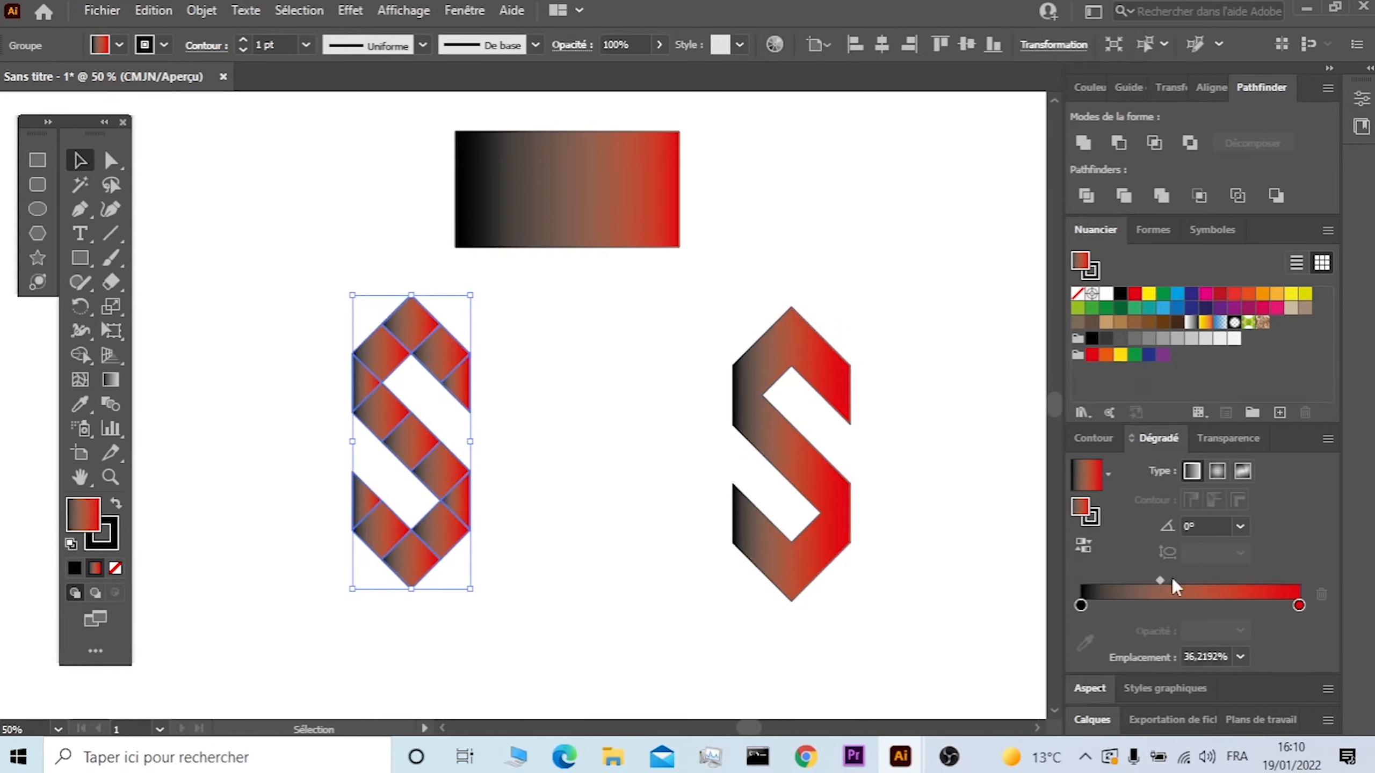
{"action": "mouse_move", "coordinate": [1170, 581]}
{"action": "left_mouse_down"}
{"action": "mouse_move", "coordinate": [1245, 583]}
{"action": "mouse_move", "coordinate": [1147, 586]}
{"action": "mouse_move", "coordinate": [1188, 575]}
{"action": "left_mouse_up"}
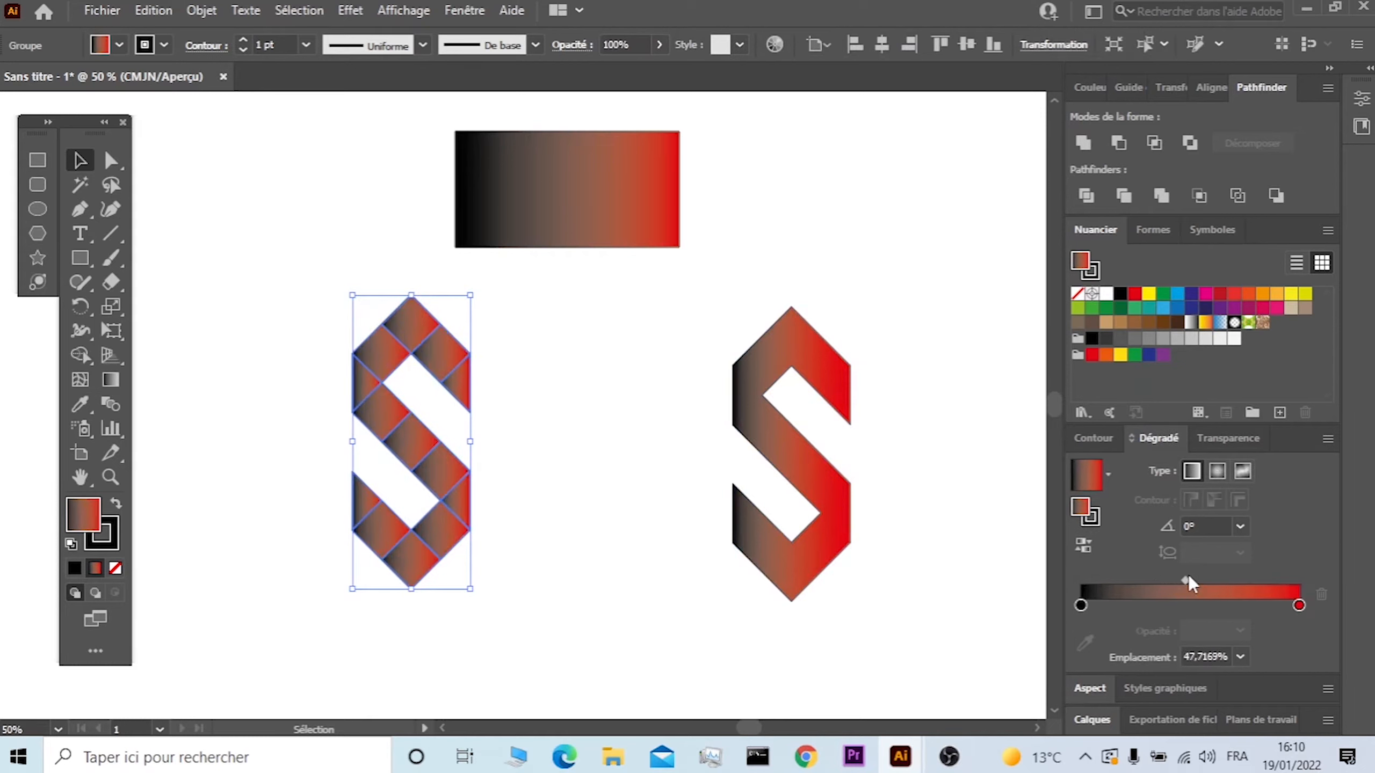
{"action": "left_click_drag", "start_coordinate": [1188, 578], "coordinate": [1172, 582]}
{"action": "left_click_drag", "start_coordinate": [1298, 607], "coordinate": [1246, 608]}
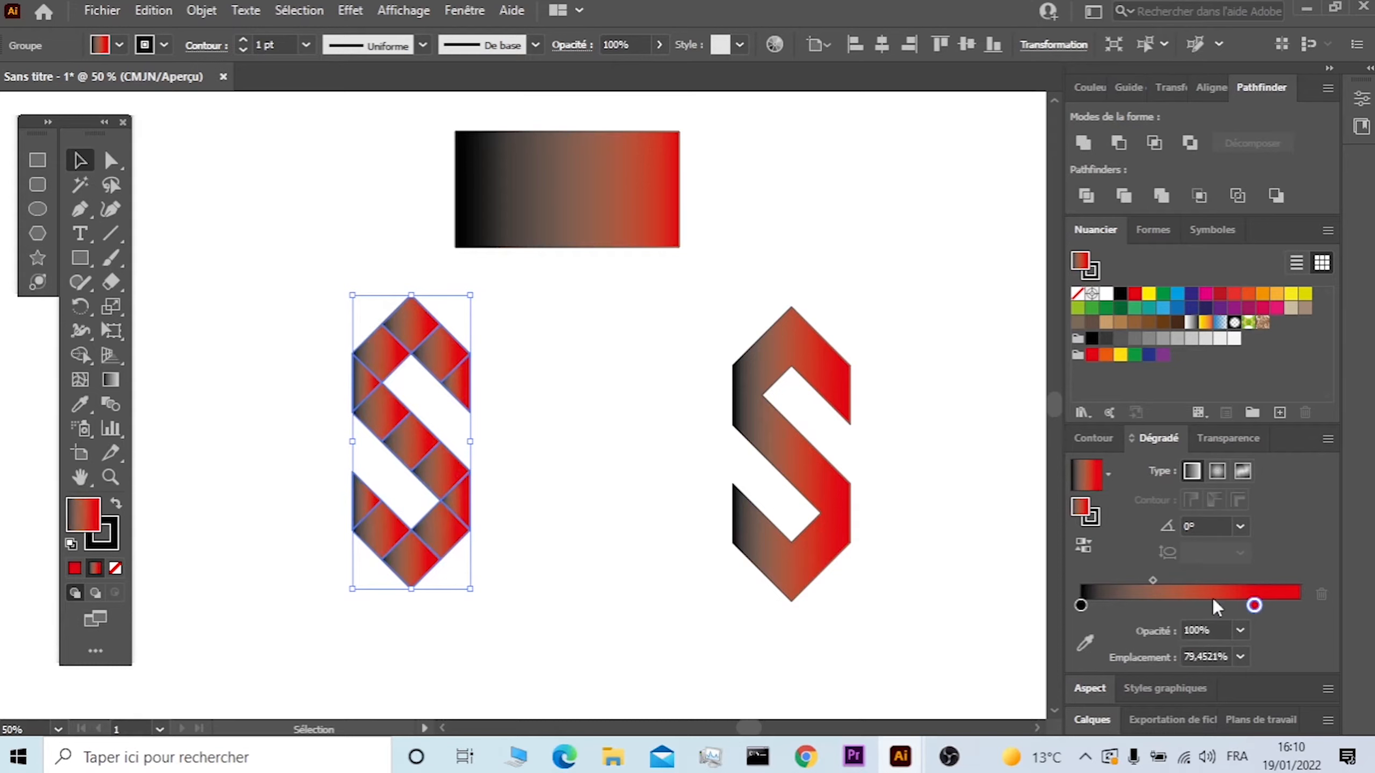
{"action": "mouse_move", "coordinate": [1081, 605]}
{"action": "left_mouse_down"}
{"action": "mouse_move", "coordinate": [1130, 607]}
{"action": "mouse_move", "coordinate": [1089, 606]}
{"action": "left_mouse_up"}
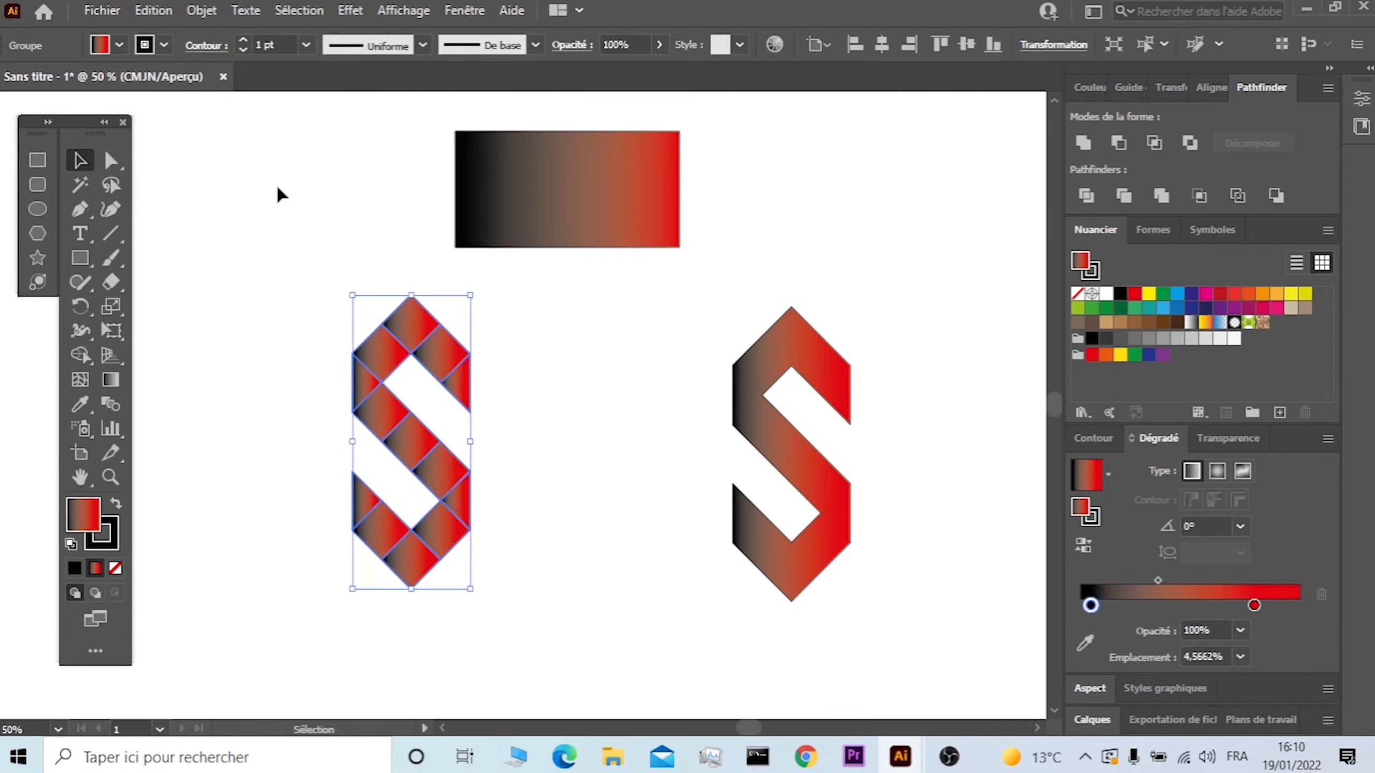
{"action": "left_click", "coordinate": [375, 180]}
Delete the gradient sample rectangle and bring the merged S close beside the grouped S.
{"action": "left_click", "coordinate": [589, 188]}
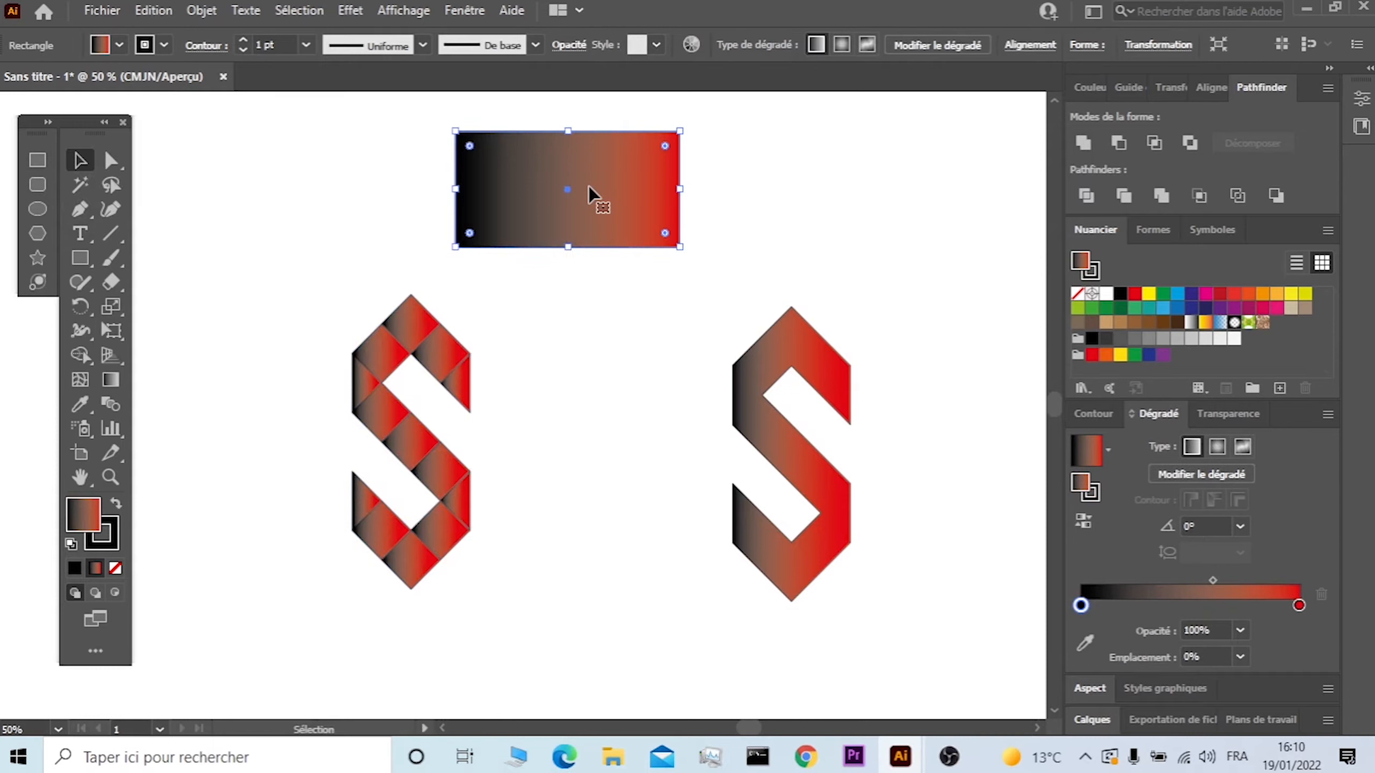
{"action": "key", "text": "Delete"}
{"action": "left_click_drag", "start_coordinate": [923, 269], "coordinate": [566, 558]}
{"action": "left_click", "coordinate": [773, 331]}
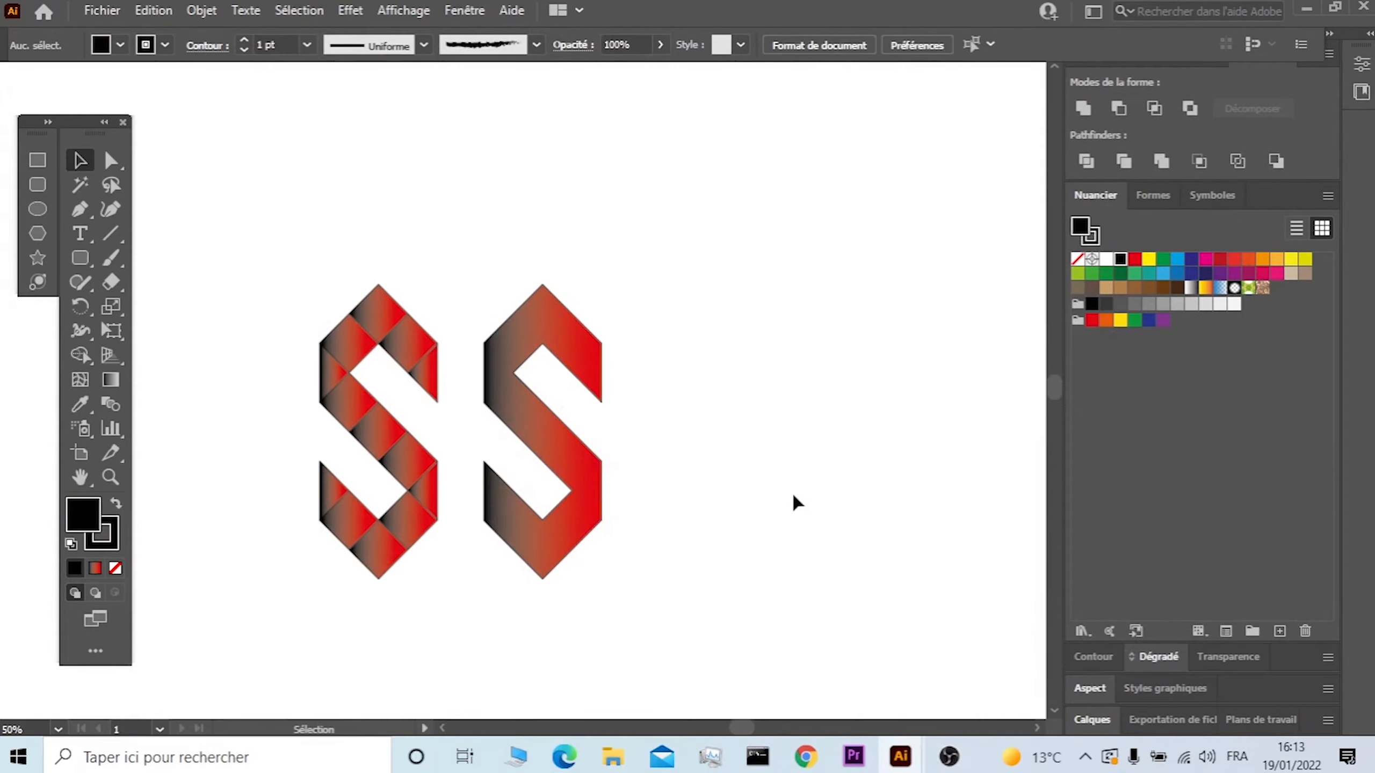
Move both gradient S letters to the left to free up space on the artboard.
{"action": "scroll", "coordinate": [717, 403], "scroll_direction": "down", "scroll_amount": 1}
{"action": "left_click_drag", "start_coordinate": [700, 252], "coordinate": [291, 566]}
{"action": "left_click_drag", "start_coordinate": [385, 403], "coordinate": [185, 393]}
{"action": "left_click", "coordinate": [621, 289]}
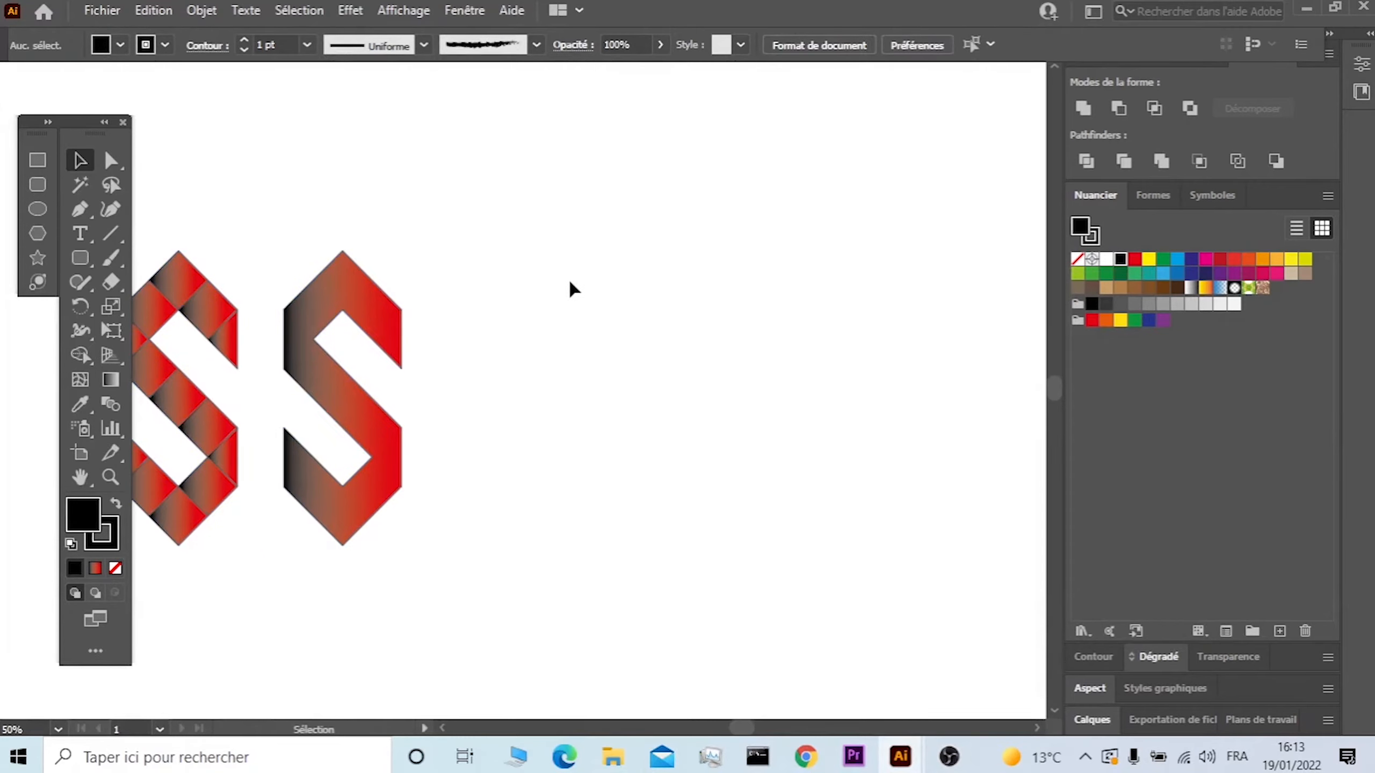
Draw a wide black rounded rectangle in the empty area above and to the right of the S letters.
{"action": "left_click", "coordinate": [81, 258]}
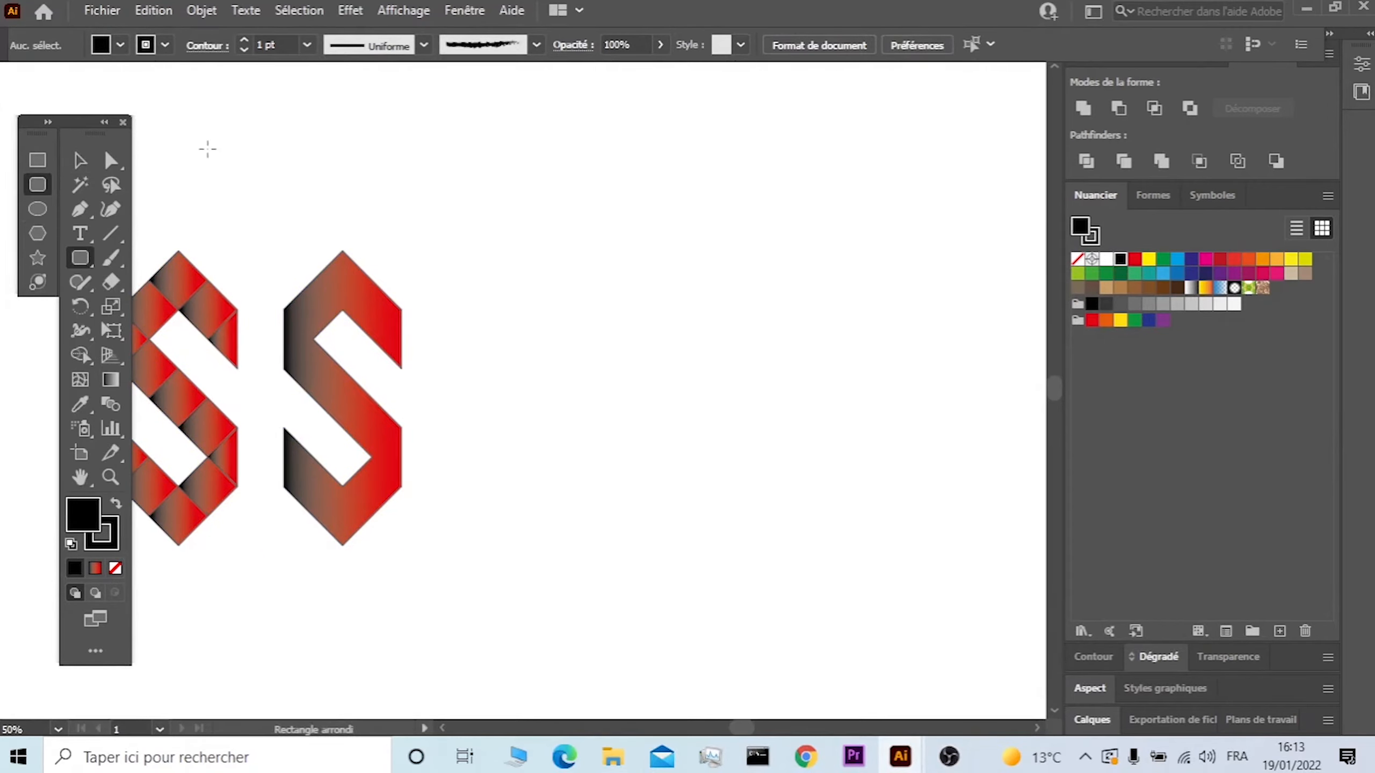
{"action": "mouse_move", "coordinate": [627, 121]}
{"action": "left_mouse_down"}
{"action": "mouse_move", "coordinate": [658, 189]}
{"action": "mouse_move", "coordinate": [892, 219]}
{"action": "left_mouse_up"}
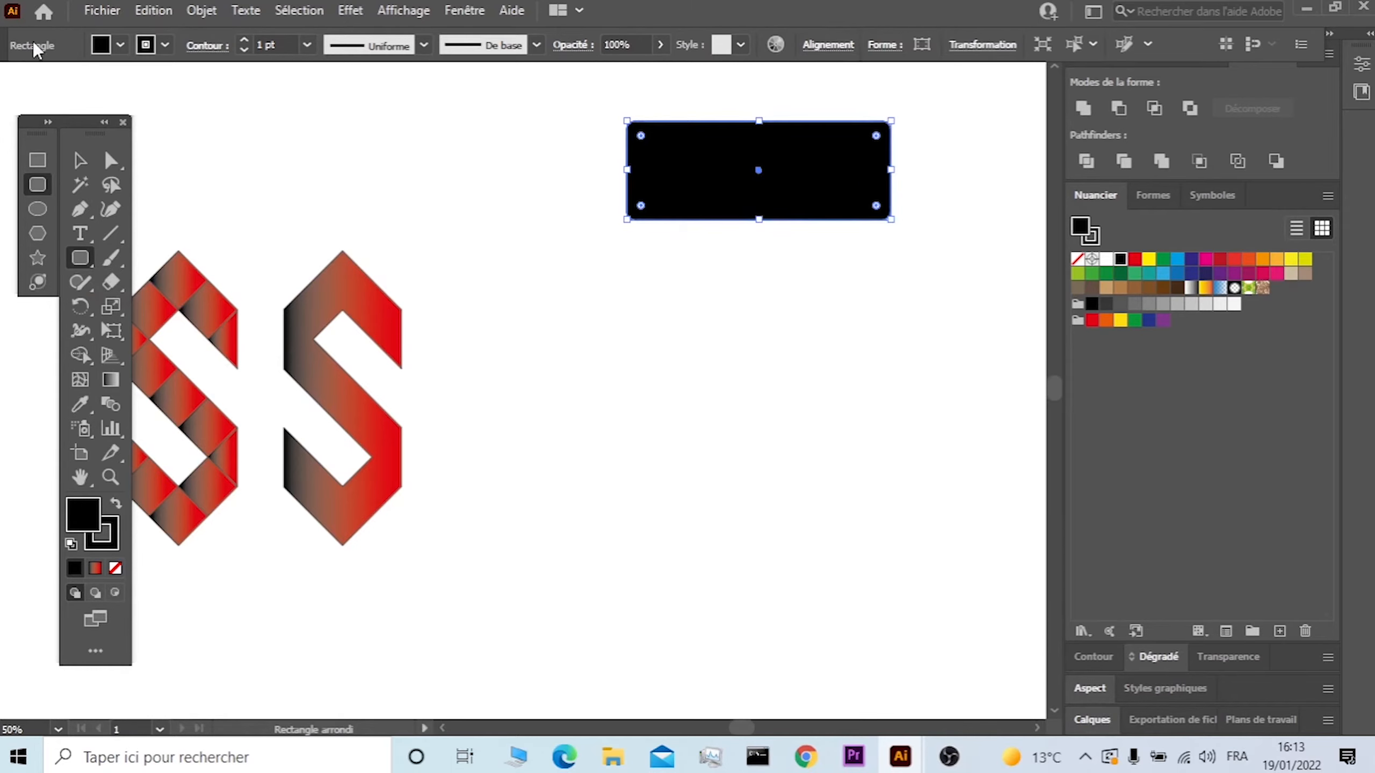
{"action": "left_click", "coordinate": [79, 159]}
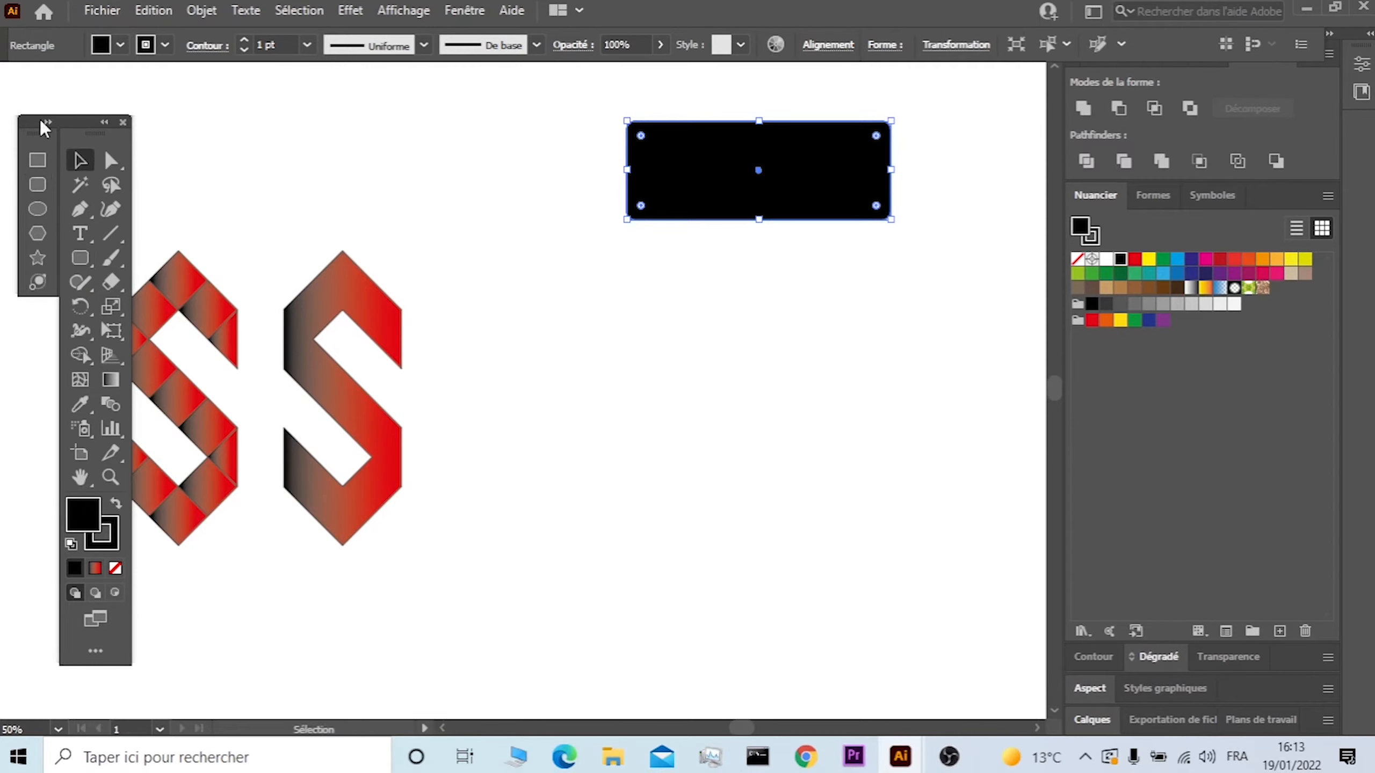
Remove the rounded rectangle's fill and set its stroke weight to 42 pt.
{"action": "left_click_drag", "start_coordinate": [7, 47], "coordinate": [151, 79]}
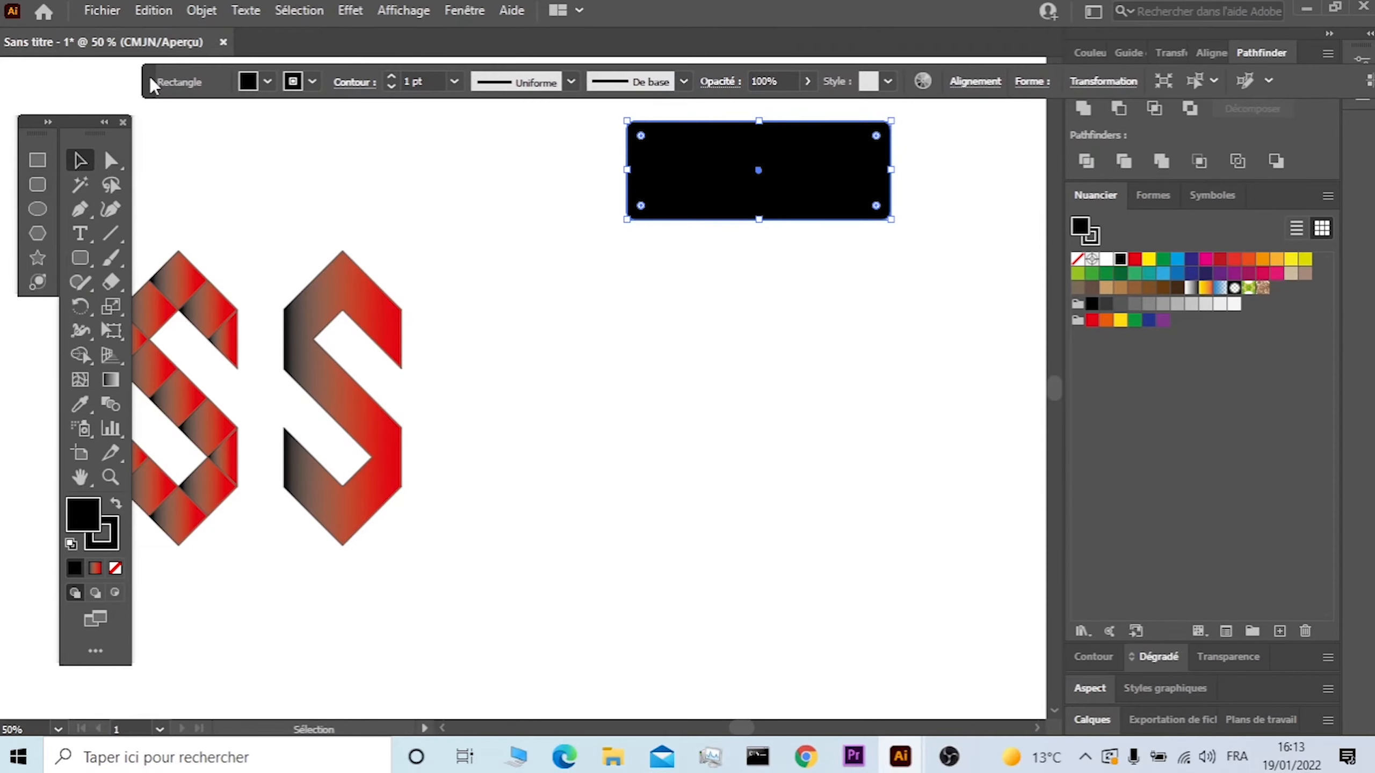
{"action": "left_click", "coordinate": [267, 81]}
{"action": "left_click", "coordinate": [59, 117]}
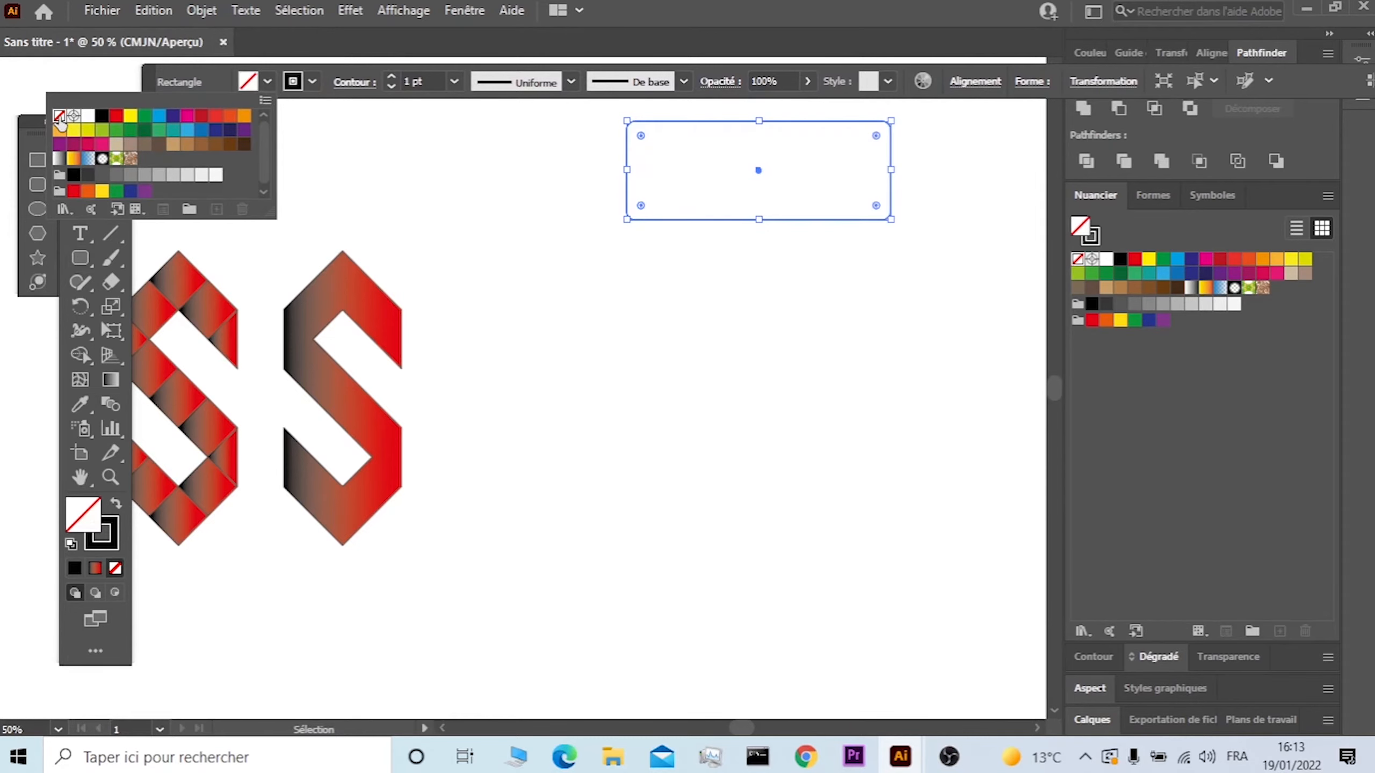
{"action": "double_click", "coordinate": [427, 81]}
{"action": "type", "text": "22"}
{"action": "key", "text": "Return"}
{"action": "scroll", "coordinate": [422, 101], "scroll_direction": "up", "scroll_amount": 20}
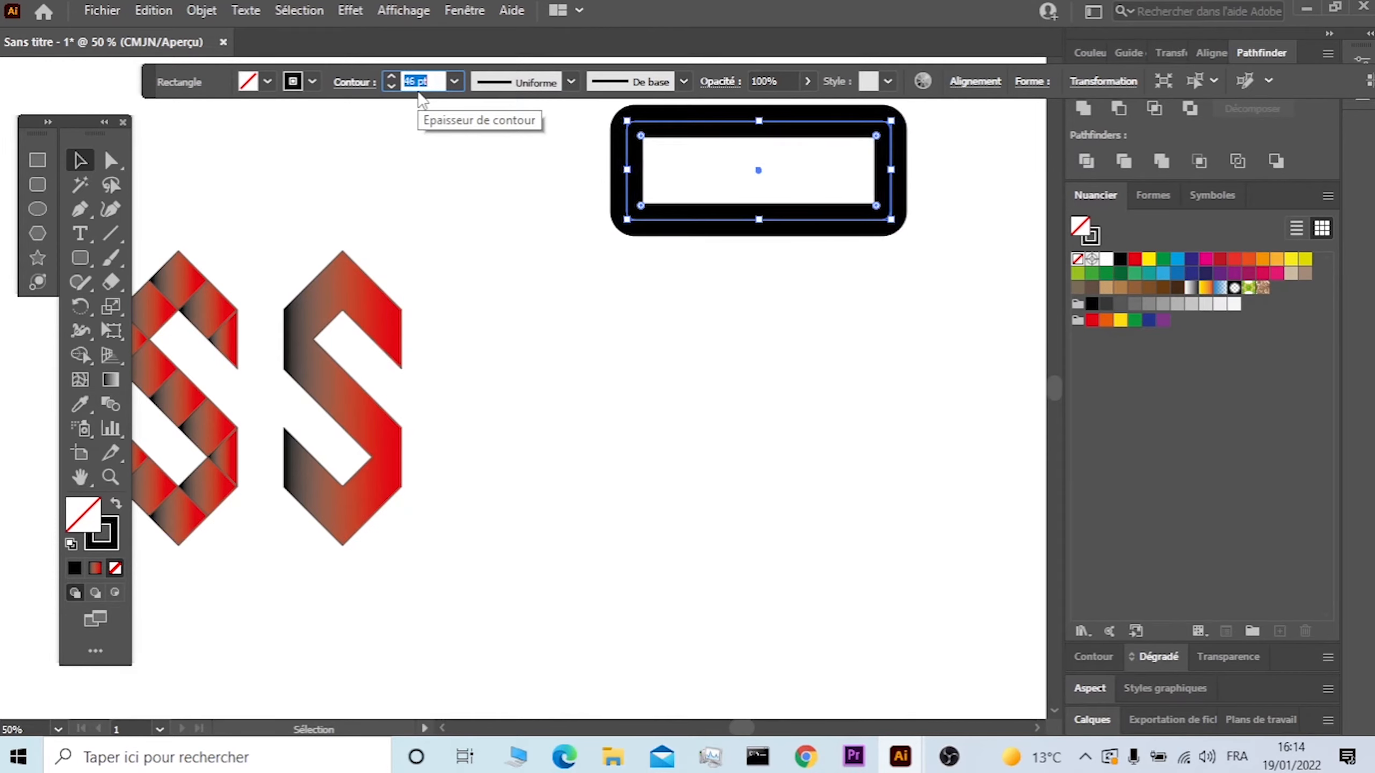
{"action": "scroll", "coordinate": [422, 101], "scroll_direction": "down", "scroll_amount": 4}
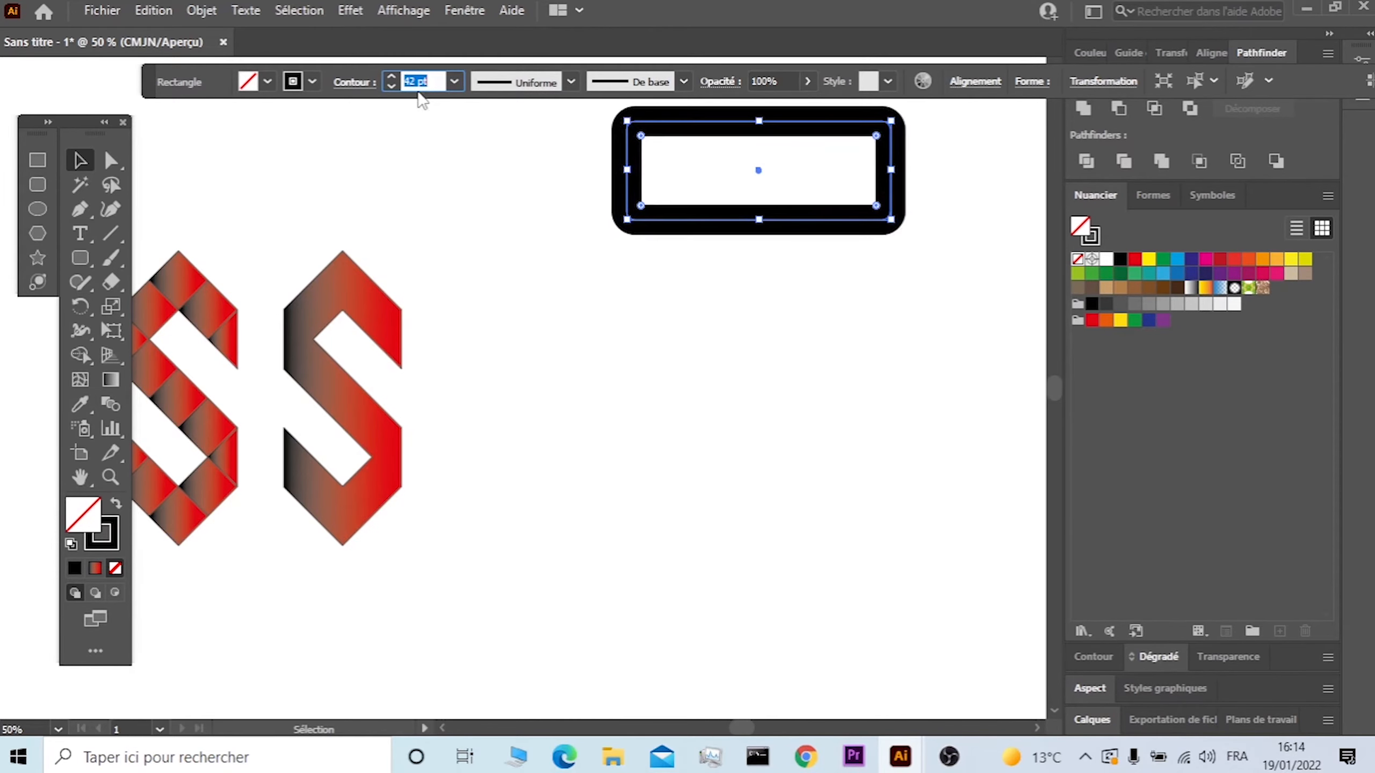
Reduce the rounded rectangle's height to roughly half and round its corners fully to 38.16 px.
{"action": "left_click", "coordinate": [79, 169]}
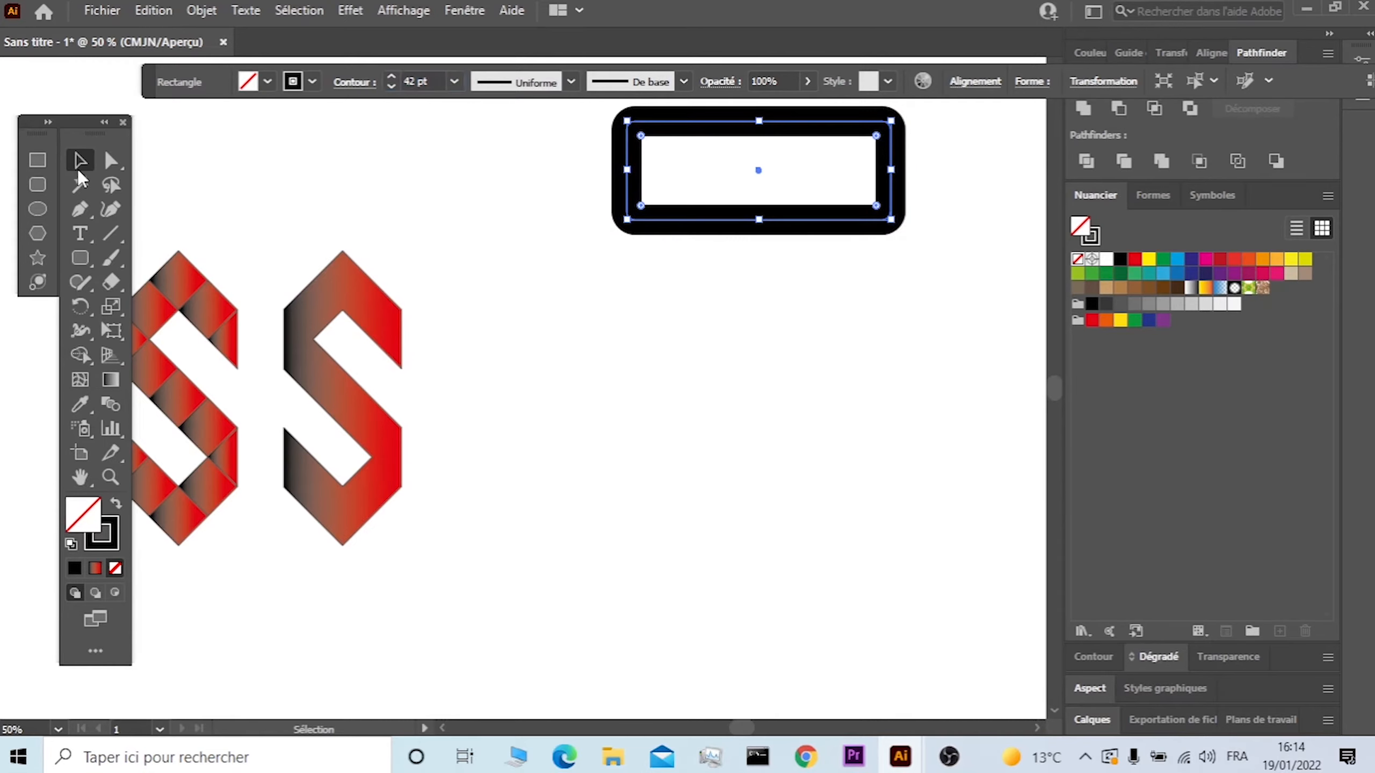
{"action": "left_click", "coordinate": [763, 238]}
{"action": "left_click", "coordinate": [758, 221]}
{"action": "left_click_drag", "start_coordinate": [759, 221], "coordinate": [759, 177]}
{"action": "left_click", "coordinate": [111, 160]}
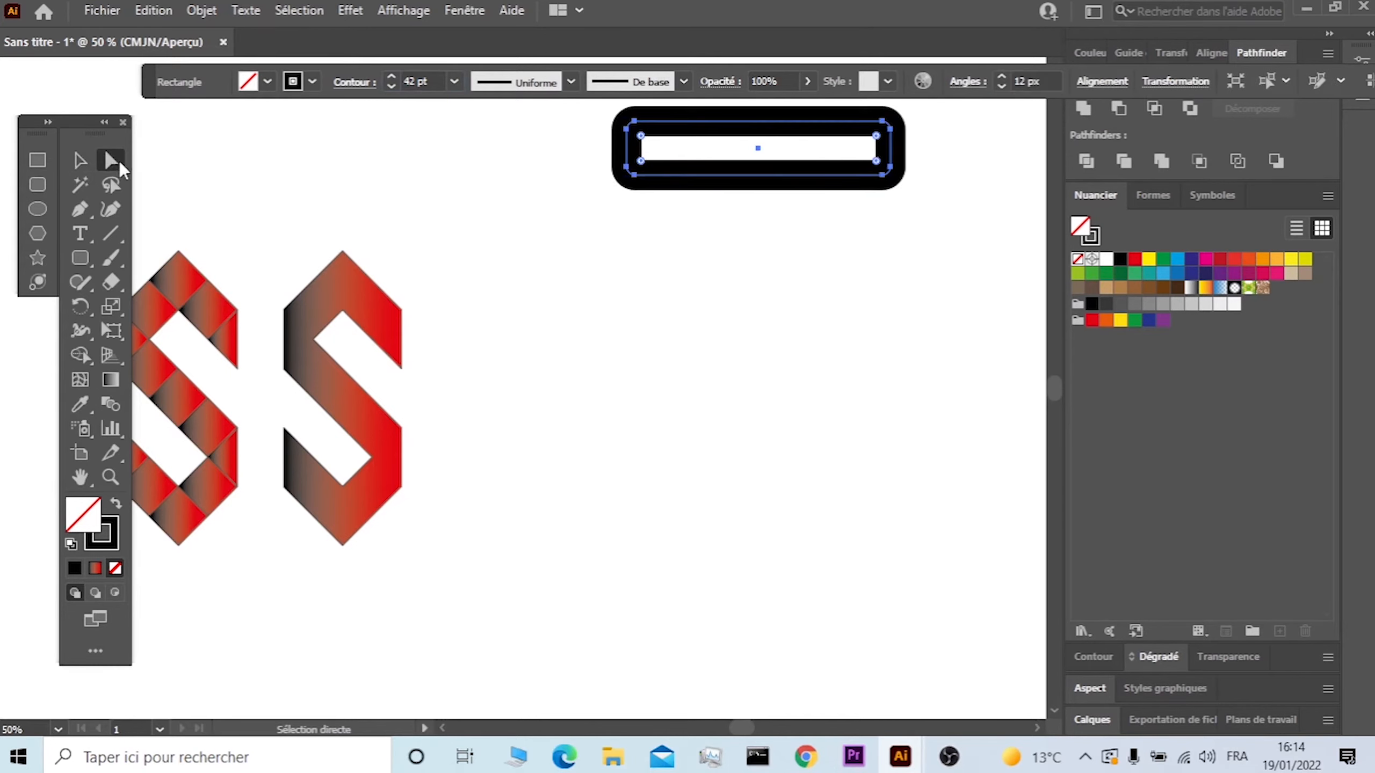
{"action": "left_click_drag", "start_coordinate": [640, 135], "coordinate": [693, 150]}
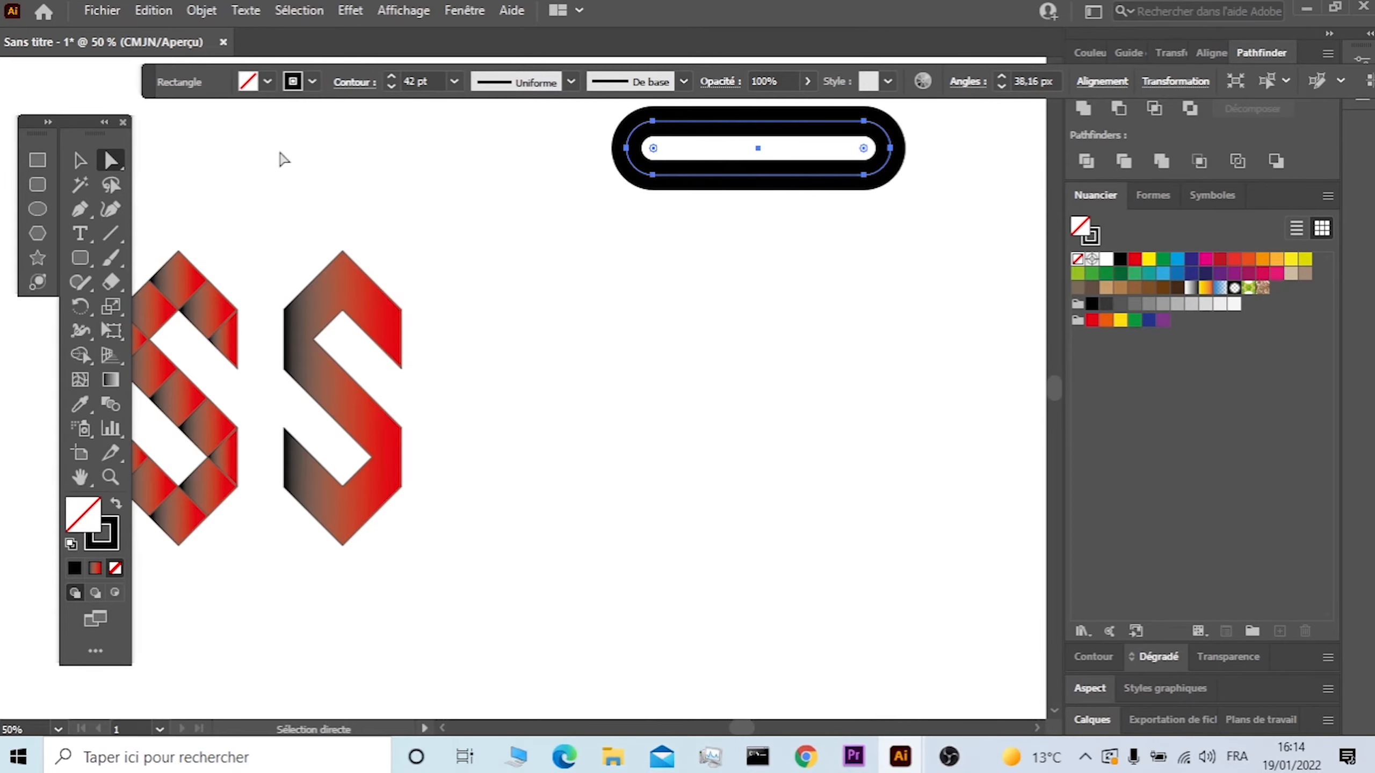
Shorten the pill-shaped outline from its right end and move it down into the open area beside the S letters.
{"action": "left_click", "coordinate": [81, 160]}
{"action": "left_click_drag", "start_coordinate": [892, 148], "coordinate": [853, 155]}
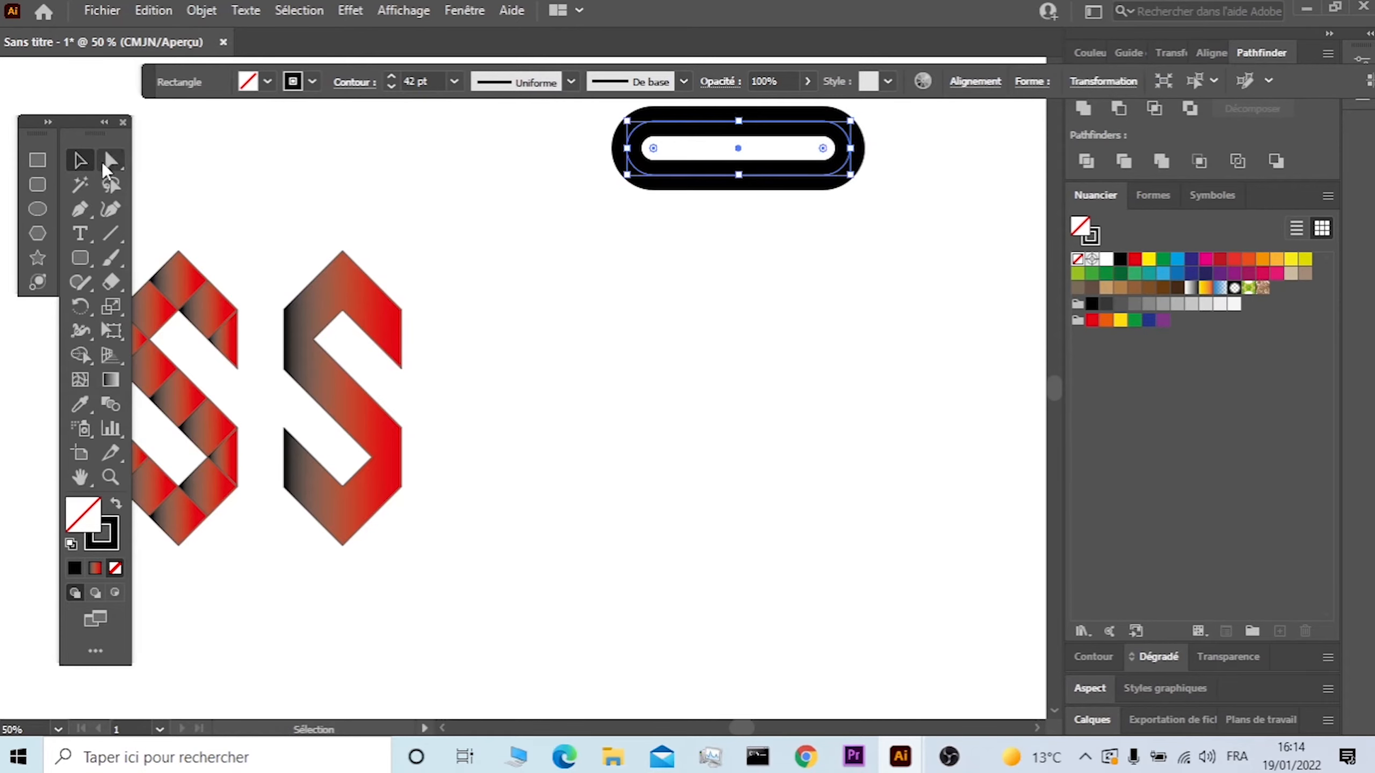
{"action": "left_click", "coordinate": [725, 138]}
{"action": "left_click", "coordinate": [712, 129]}
{"action": "left_click_drag", "start_coordinate": [711, 129], "coordinate": [695, 287]}
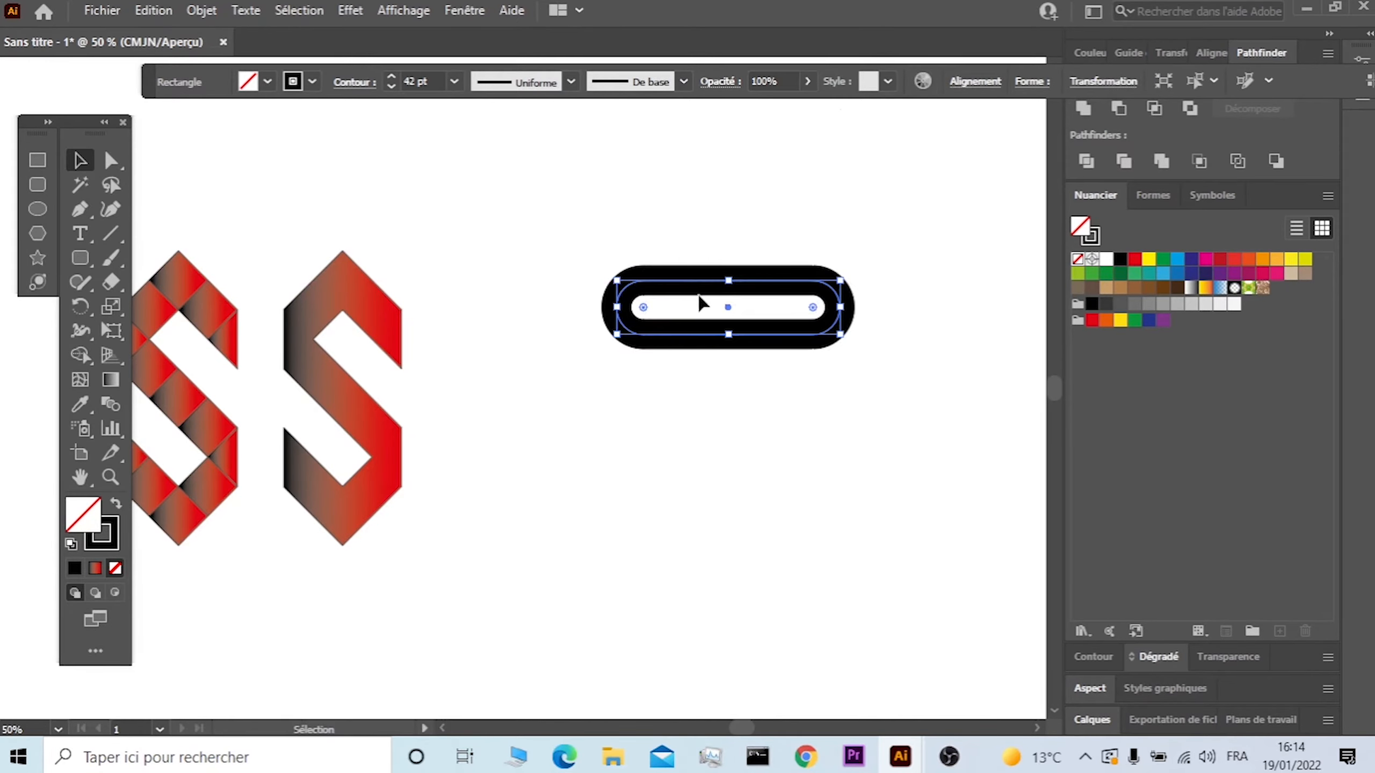
{"action": "left_click_drag", "start_coordinate": [706, 285], "coordinate": [700, 311]}
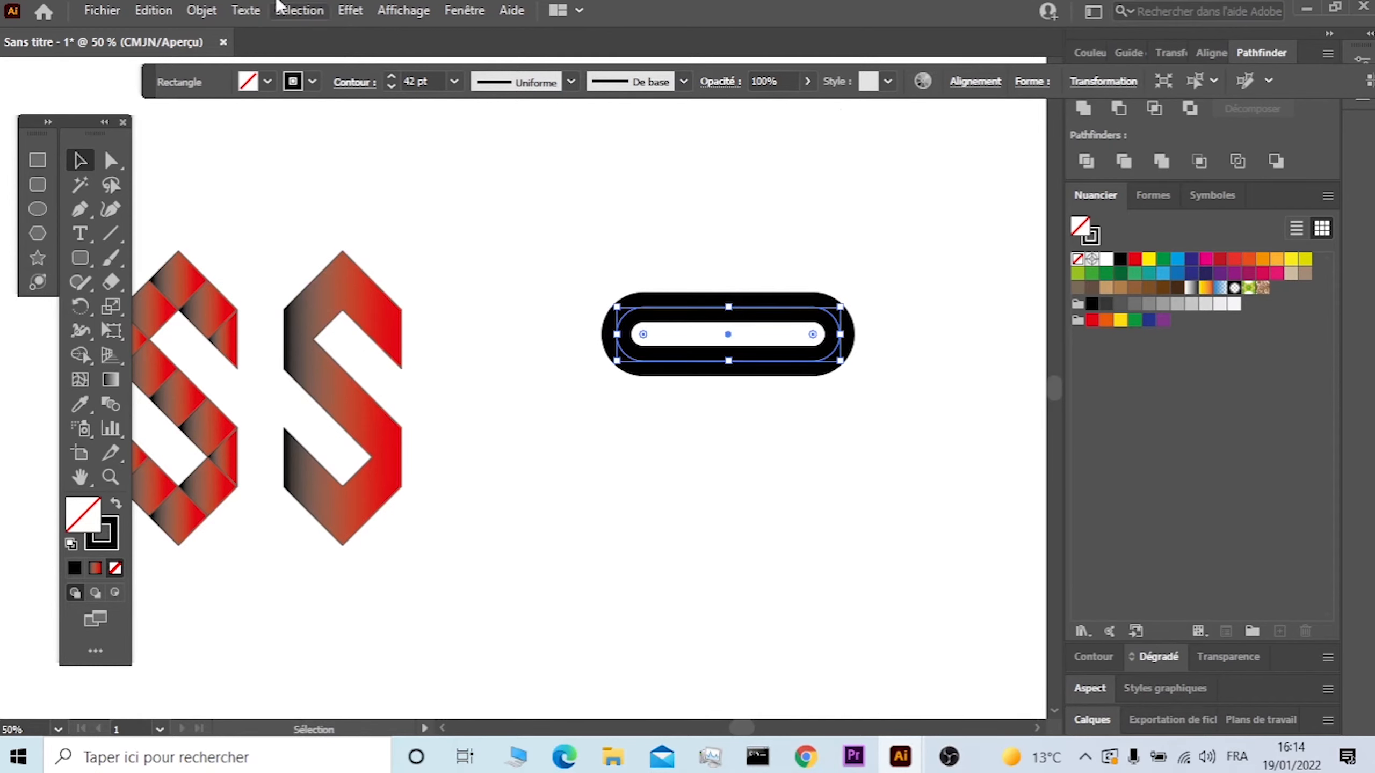
Expand the pill outline's fill and stroke into filled shapes.
{"action": "left_click", "coordinate": [187, 7]}
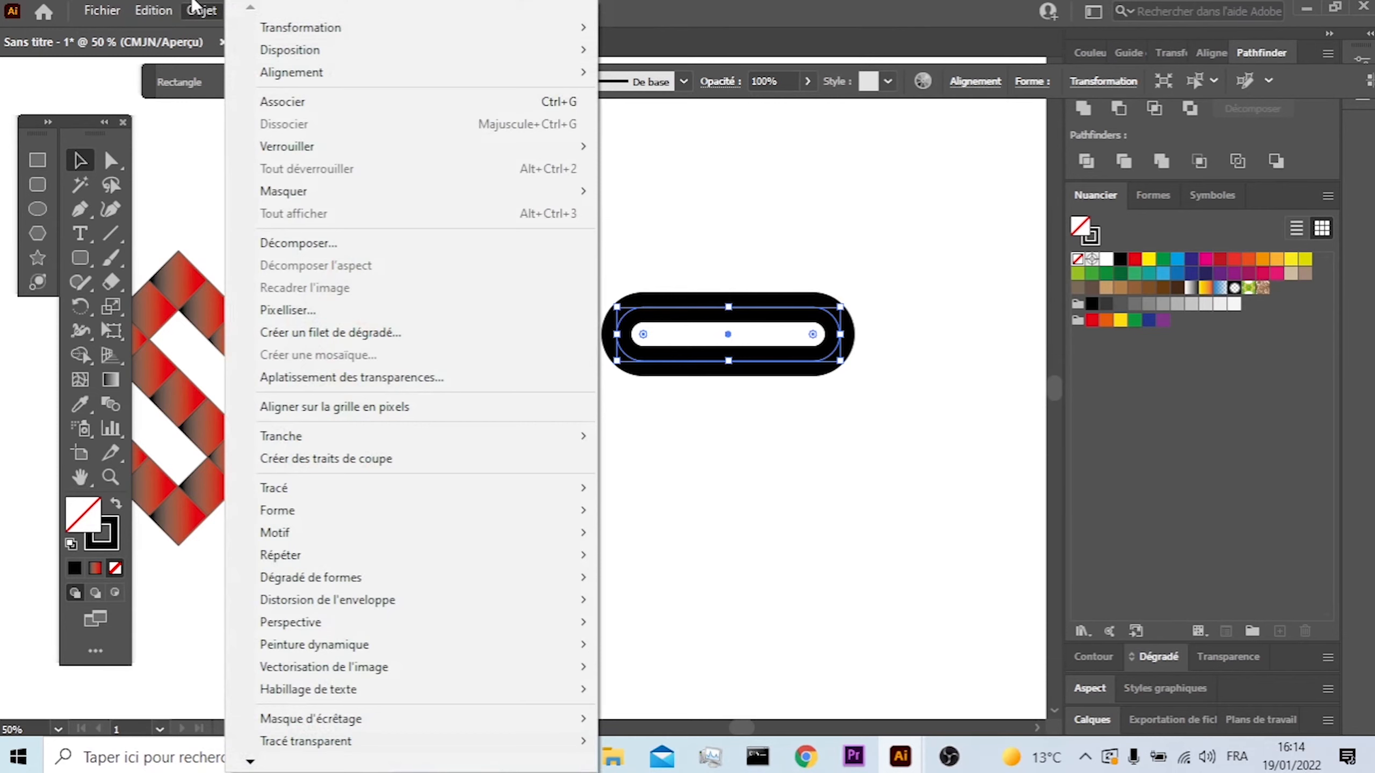
{"action": "left_click", "coordinate": [305, 239]}
{"action": "left_click", "coordinate": [755, 497]}
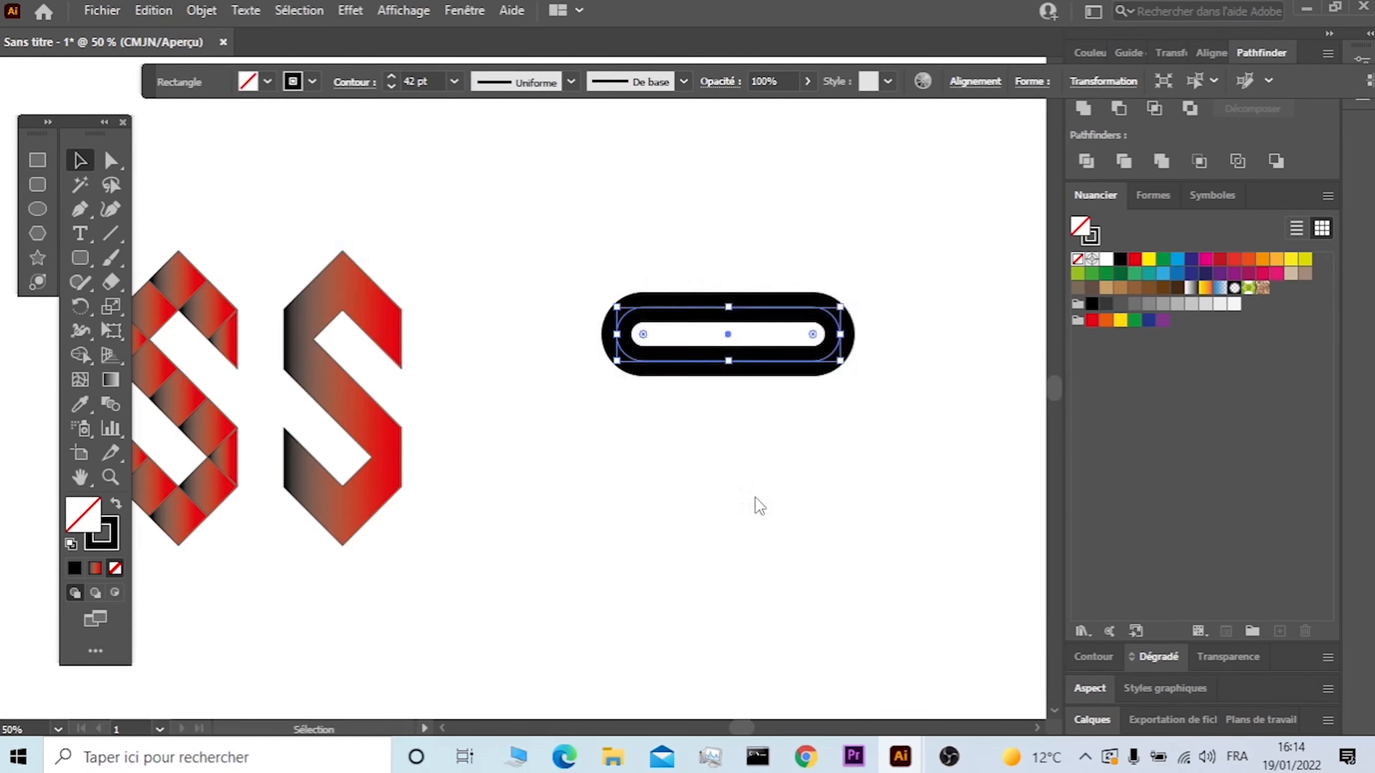
Draw a vertical line through the center of the pill, extending beyond its upper and lower edges.
{"action": "left_click", "coordinate": [111, 234]}
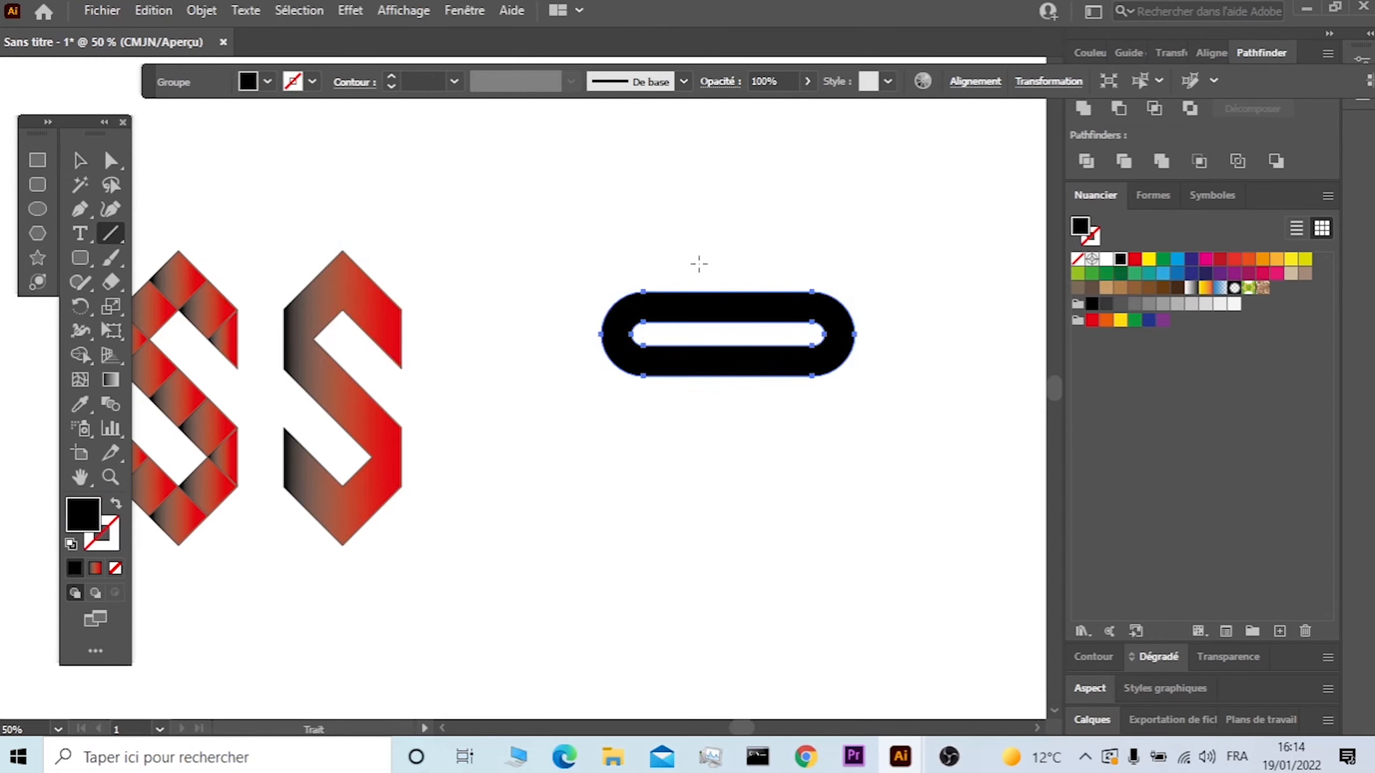
{"action": "left_click_drag", "start_coordinate": [728, 230], "coordinate": [729, 452]}
{"action": "left_click", "coordinate": [80, 159]}
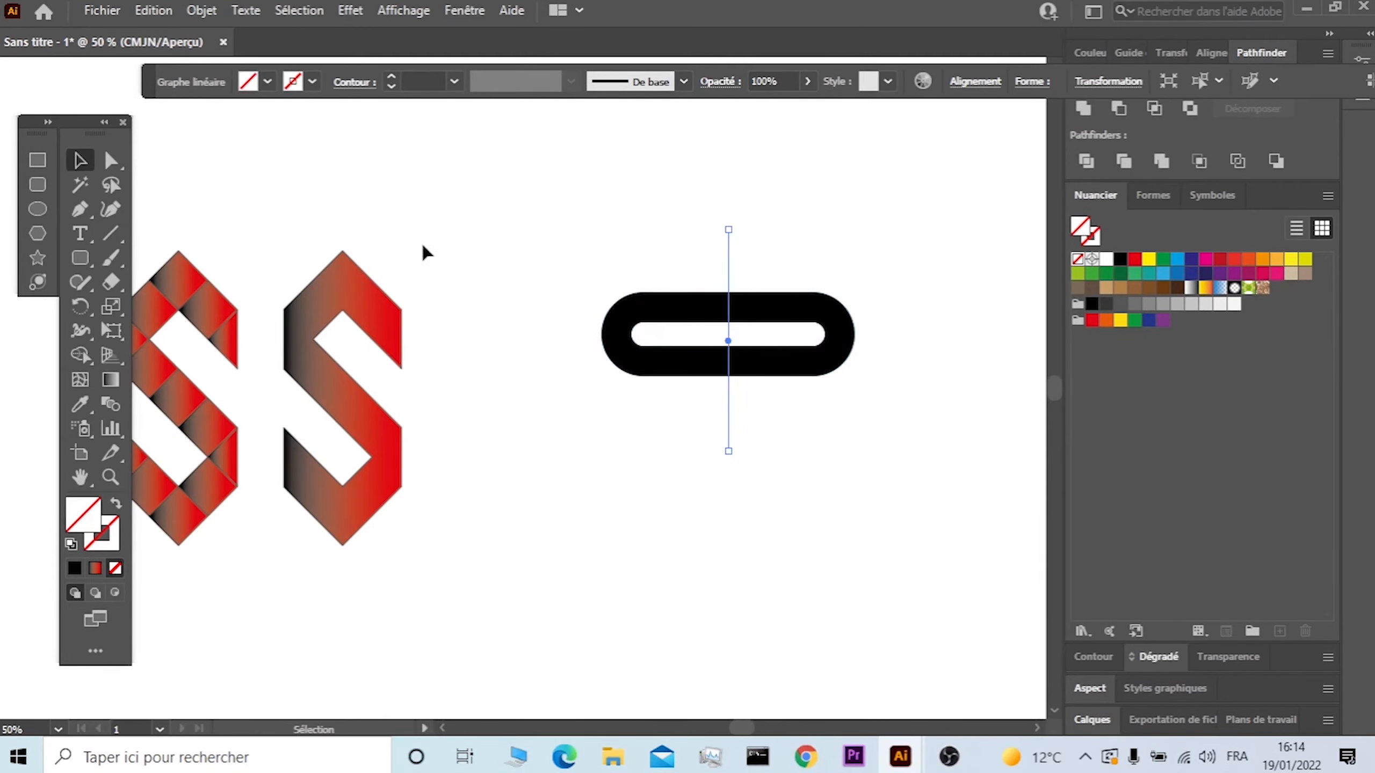
{"action": "left_click", "coordinate": [539, 237]}
Divide the pill along the vertical line with the Pathfinder and ungroup the resulting pieces.
{"action": "left_click_drag", "start_coordinate": [649, 393], "coordinate": [839, 459]}
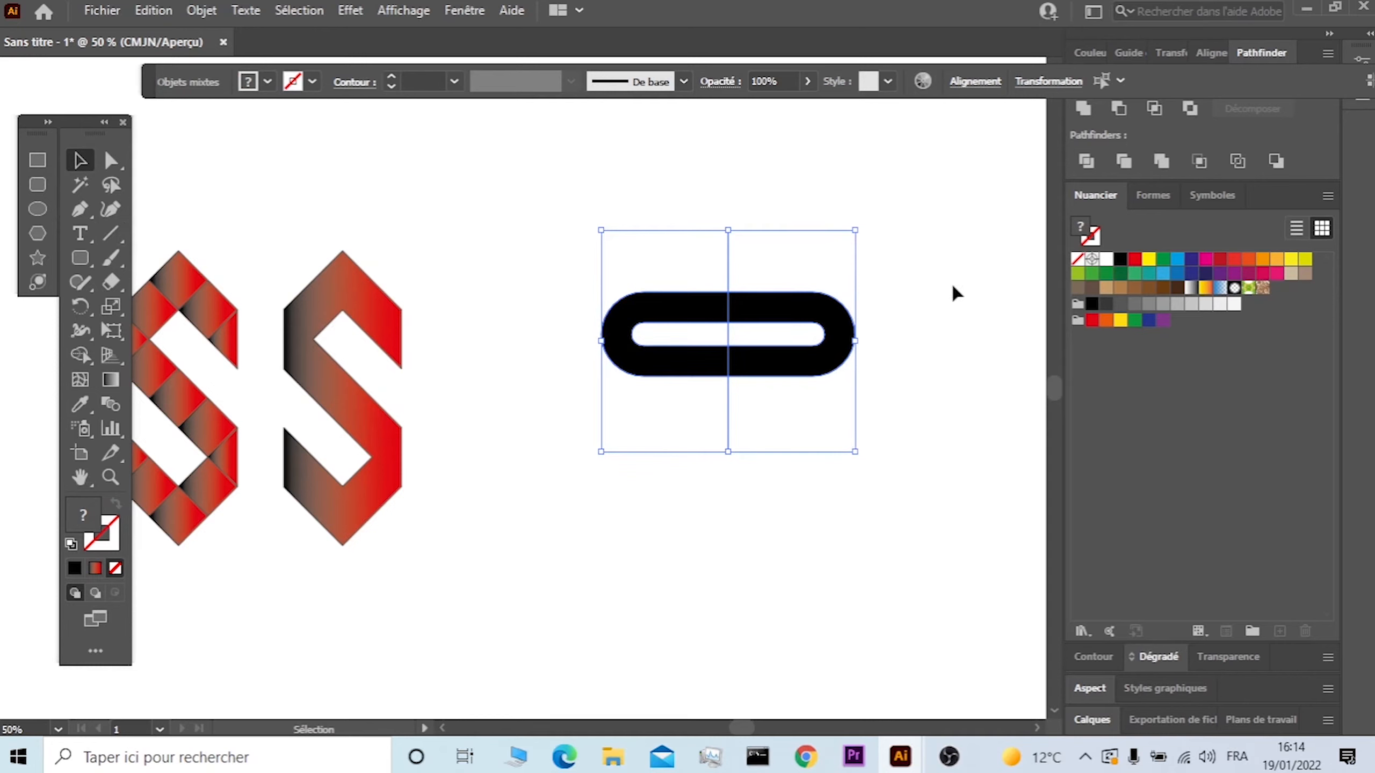
{"action": "left_click", "coordinate": [1087, 161]}
{"action": "key", "text": "ctrl+shift+g"}
{"action": "left_click", "coordinate": [914, 374]}
Pull the two black pill halves away from the center and delete the leftover unfilled inner pieces.
{"action": "left_click_drag", "start_coordinate": [807, 311], "coordinate": [834, 463]}
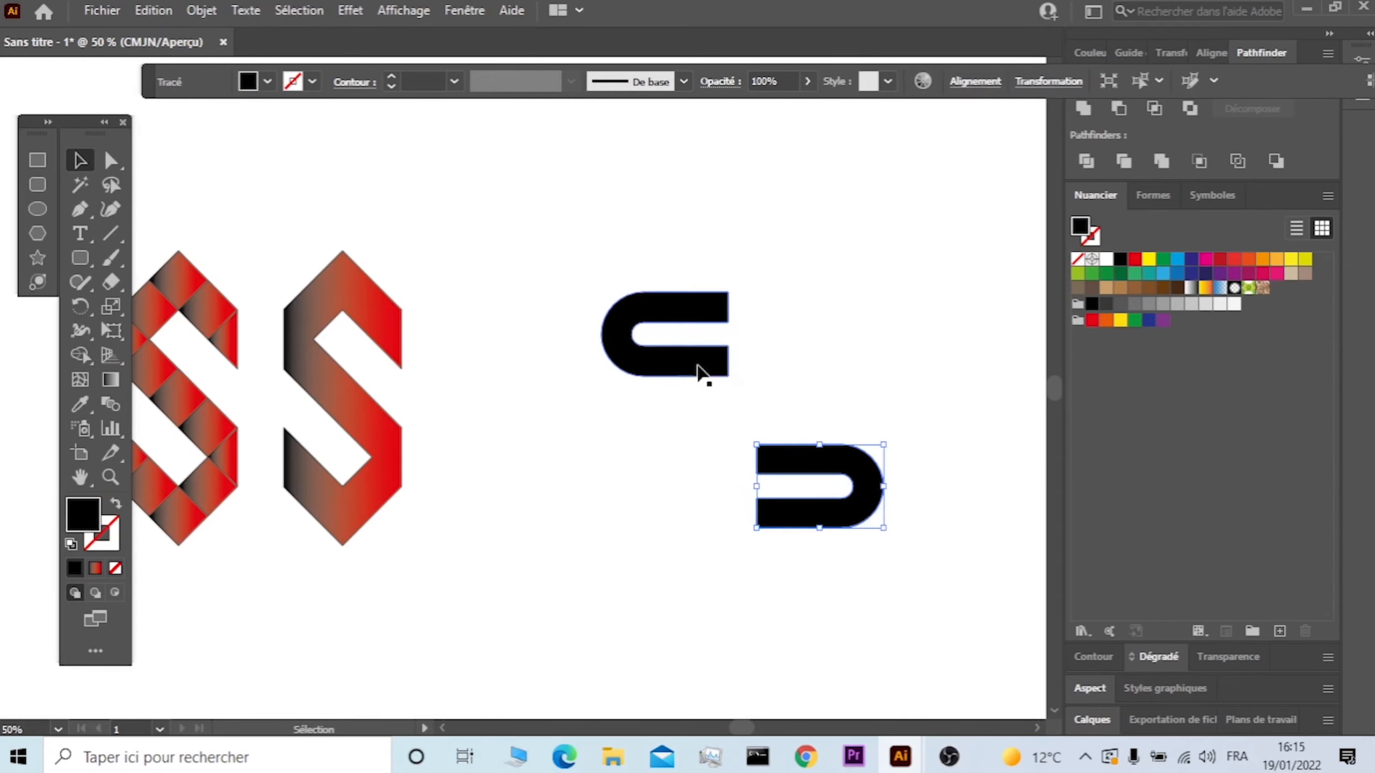
{"action": "left_click_drag", "start_coordinate": [695, 364], "coordinate": [662, 521]}
{"action": "left_click_drag", "start_coordinate": [659, 351], "coordinate": [646, 276]}
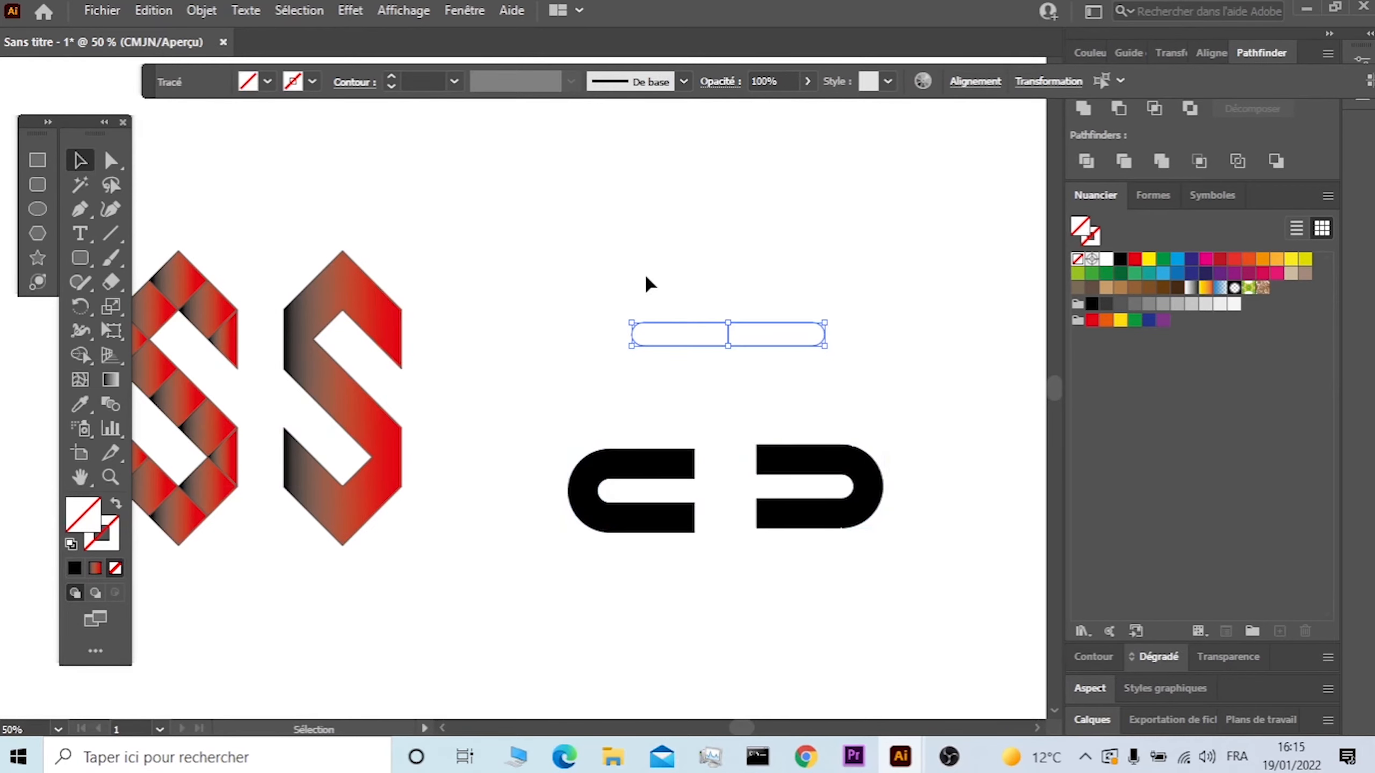
{"action": "key", "text": "Delete"}
Move the left pill half up, duplicate the right half, and overlap one right half beneath the left half as an S.
{"action": "left_click_drag", "start_coordinate": [657, 517], "coordinate": [762, 279]}
{"action": "left_click_drag", "start_coordinate": [803, 469], "coordinate": [855, 500]}
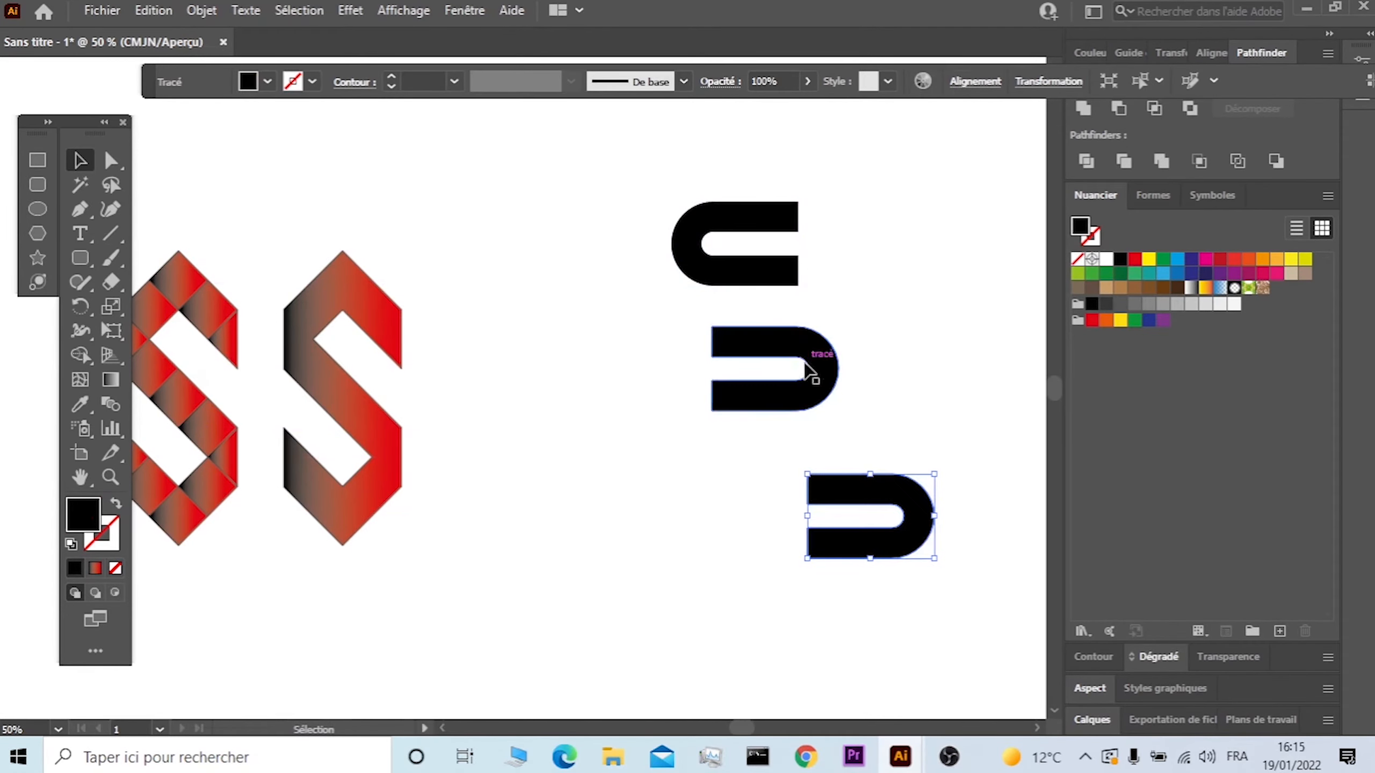
{"action": "left_click_drag", "start_coordinate": [783, 351], "coordinate": [749, 280]}
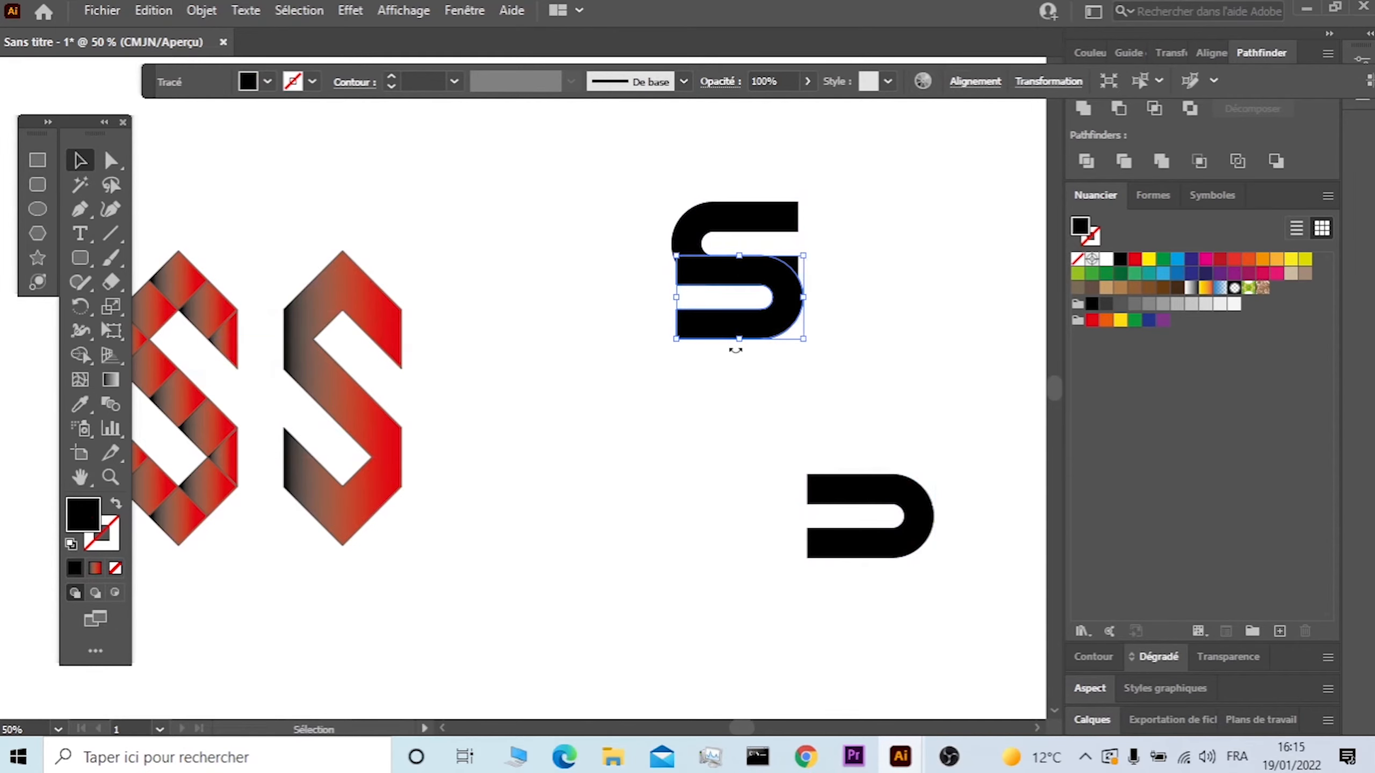
Nudge the lower half vertically until its upper bar lines up with the lower bar of the upper half.
{"action": "scroll", "coordinate": [745, 381], "scroll_direction": "up", "scroll_amount": 5}
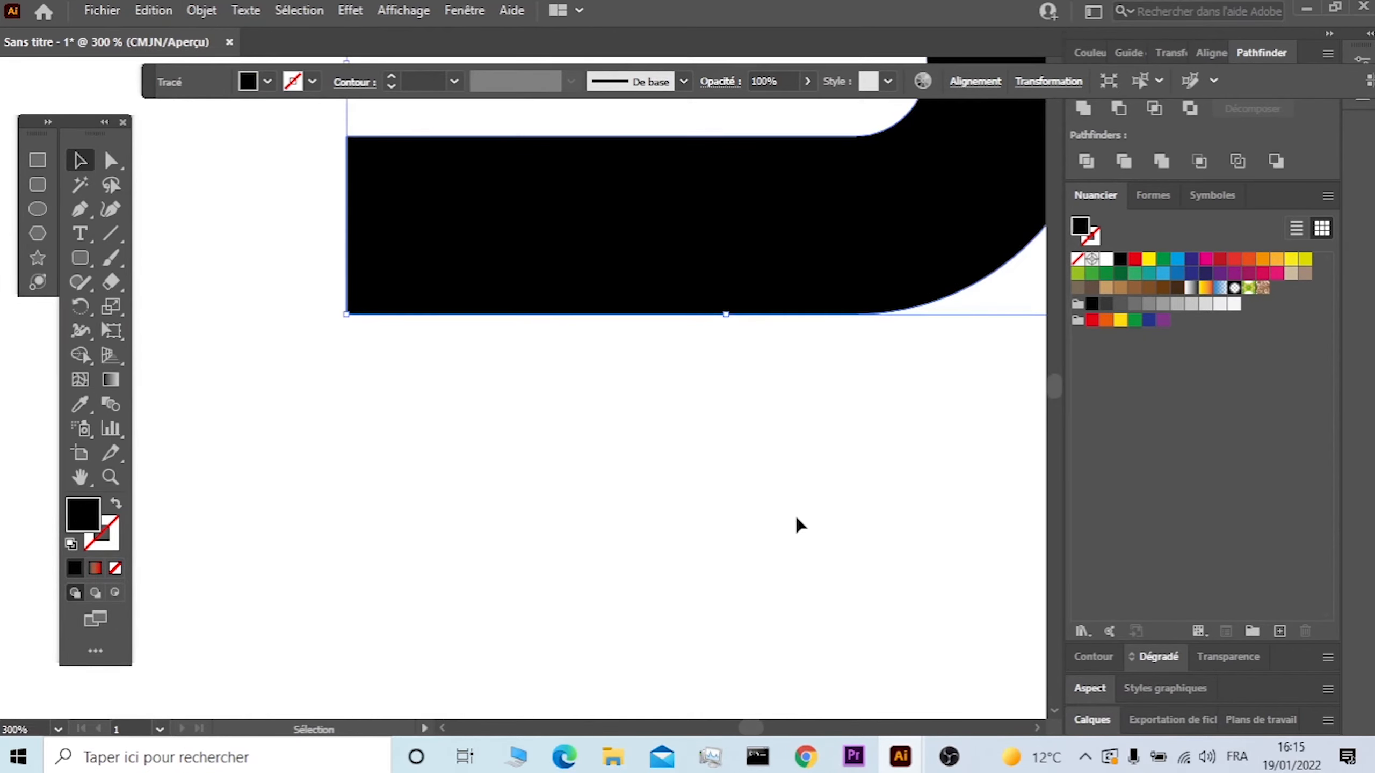
{"action": "scroll", "coordinate": [795, 514], "scroll_direction": "up", "scroll_amount": 2}
{"action": "scroll", "coordinate": [796, 519], "scroll_direction": "down", "scroll_amount": 1}
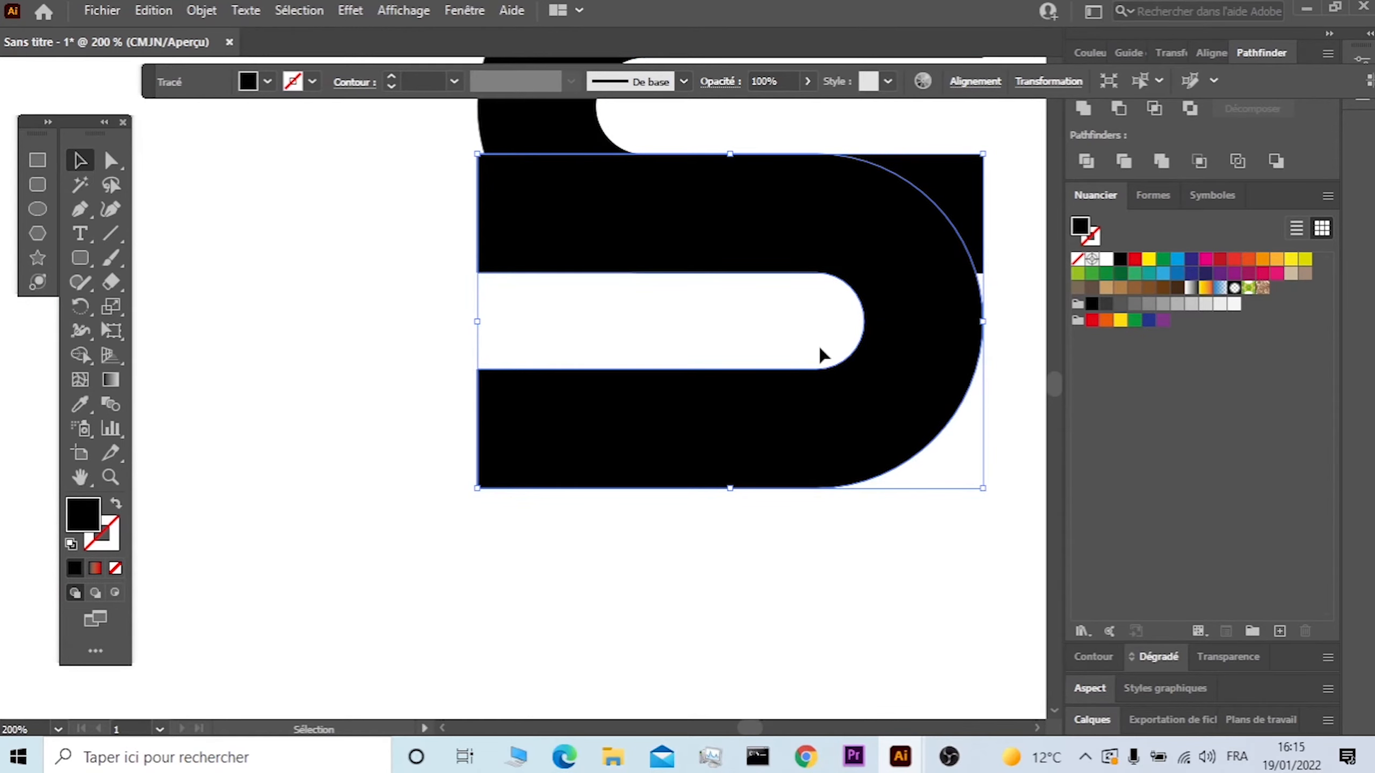
{"action": "scroll", "coordinate": [820, 354], "scroll_direction": "up", "scroll_amount": 3}
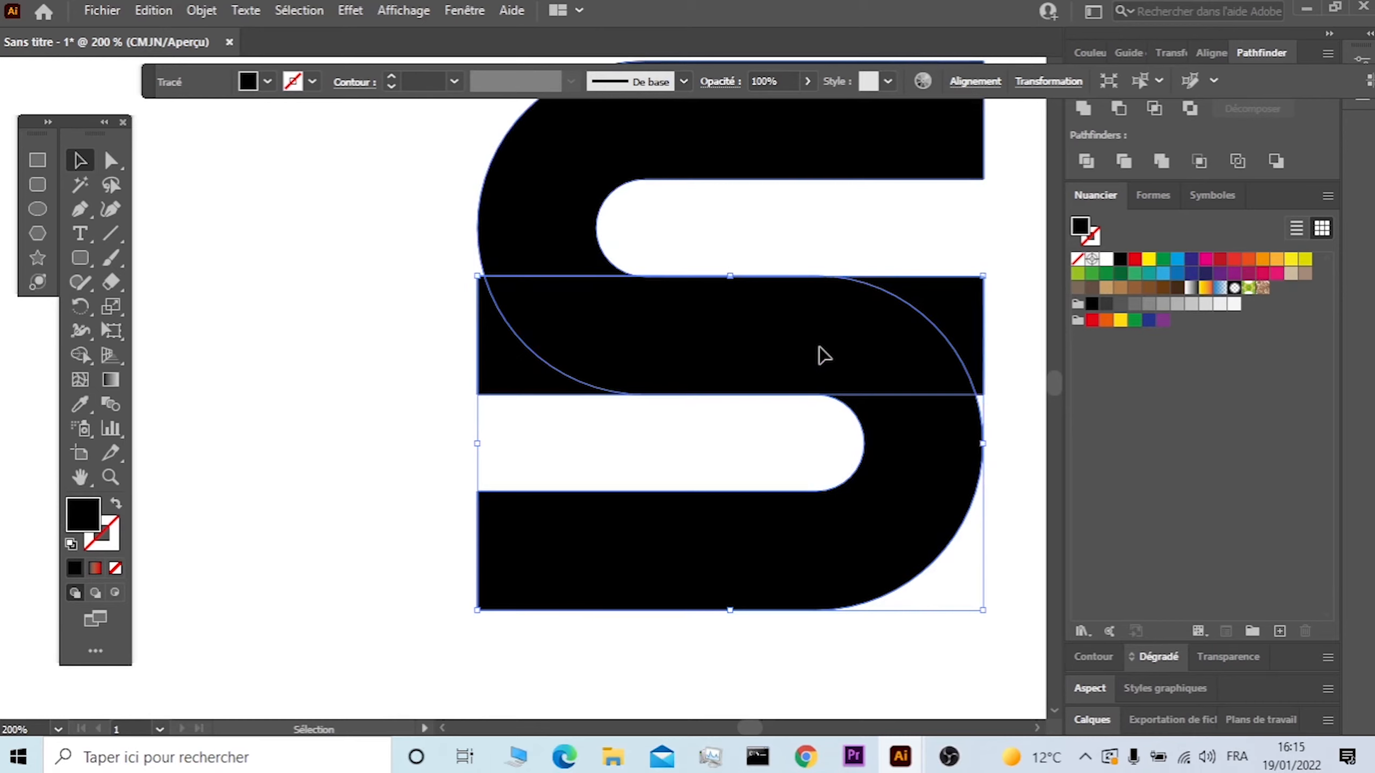
{"action": "left_click_drag", "start_coordinate": [822, 355], "coordinate": [826, 357]}
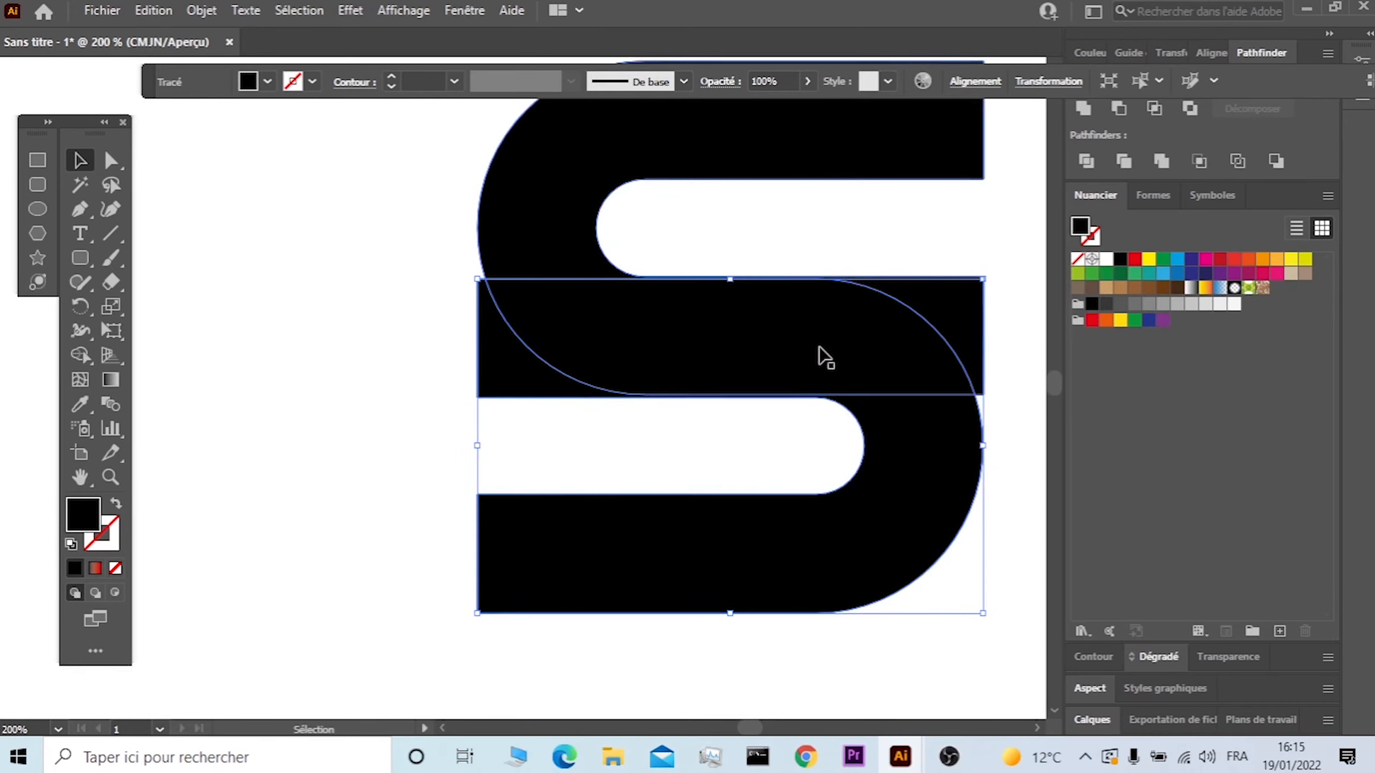
{"action": "key", "text": "Up"}
{"action": "key", "text": "Up"}
{"action": "key", "text": "Up"}
{"action": "key", "text": "Up"}
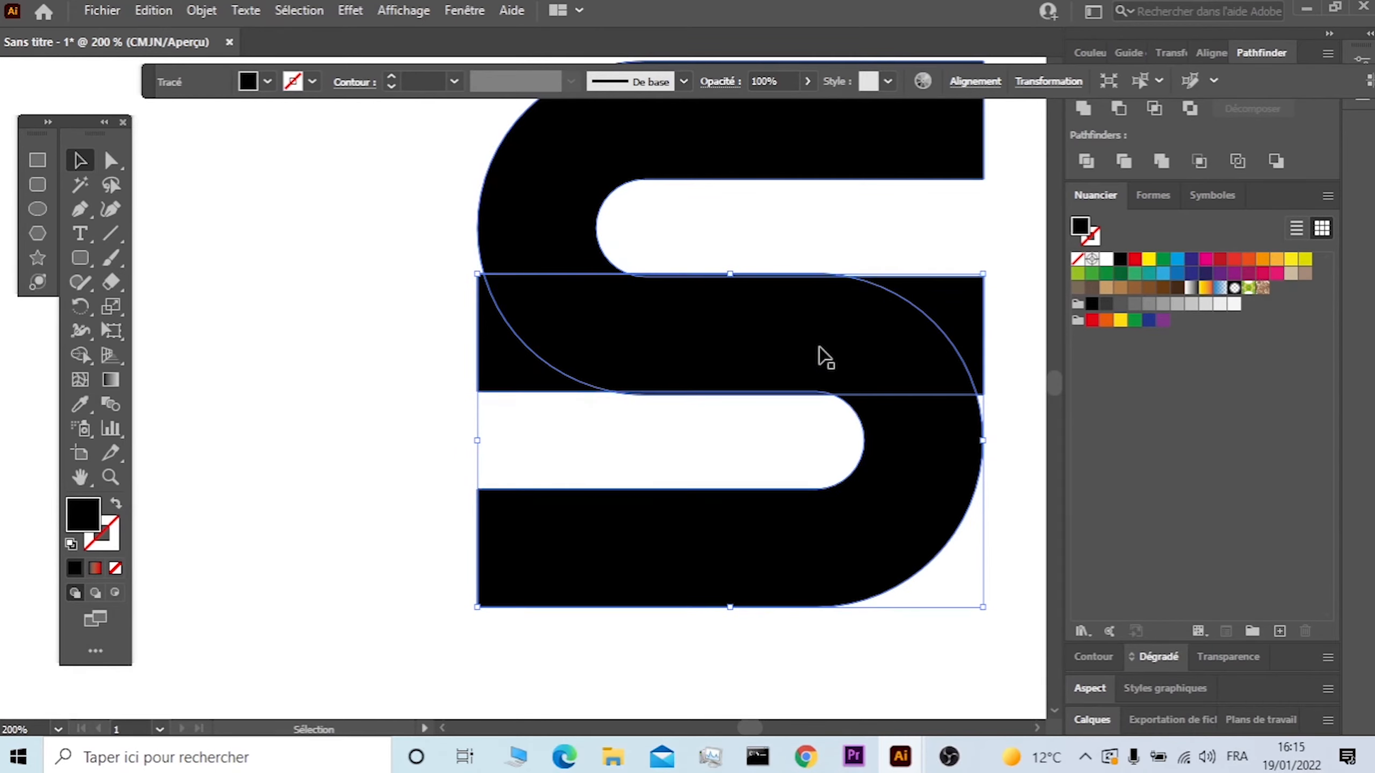
{"action": "key", "text": "Down"}
{"action": "key", "text": "Down"}
{"action": "left_click", "coordinate": [745, 228]}
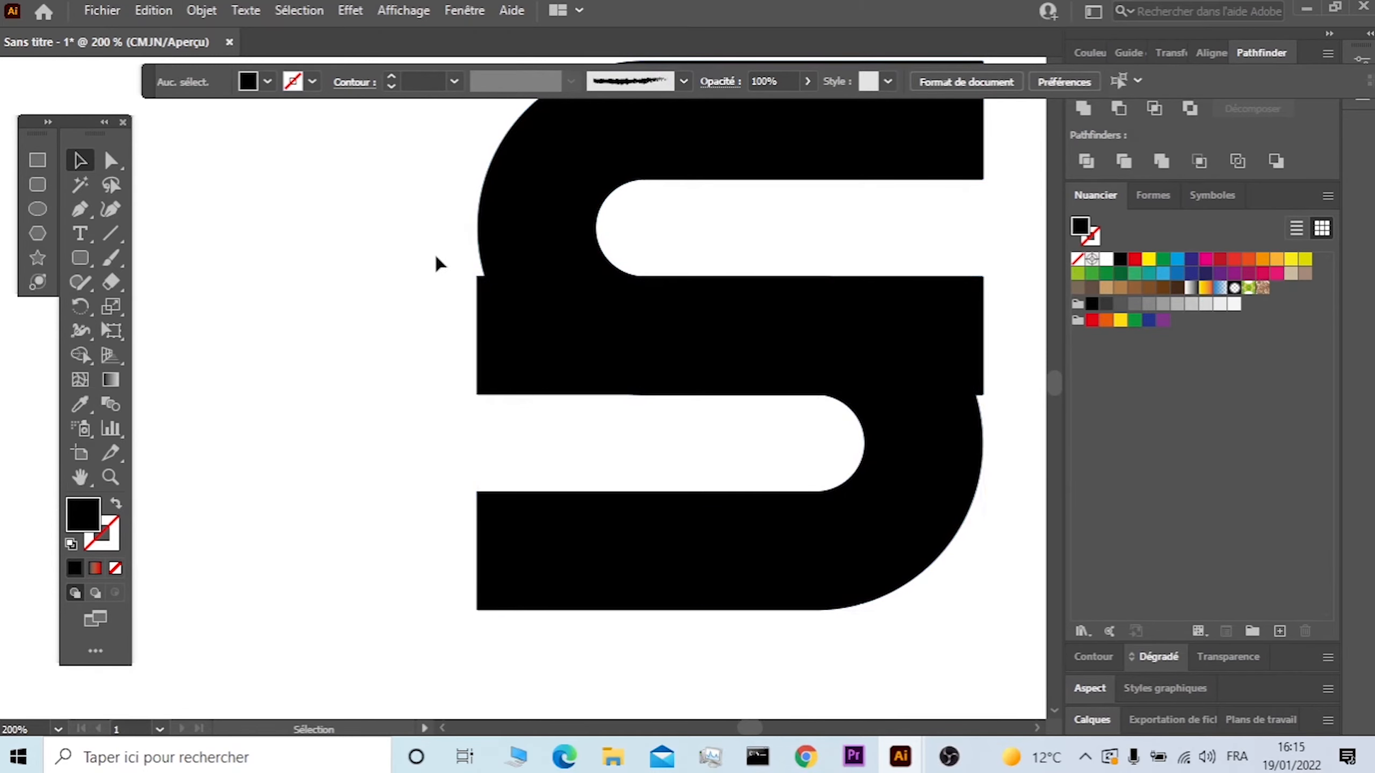
Remove the two square corners protruding beyond the curves at the middle of the S with the Shape Builder.
{"action": "scroll", "coordinate": [433, 252], "scroll_direction": "down", "scroll_amount": 2}
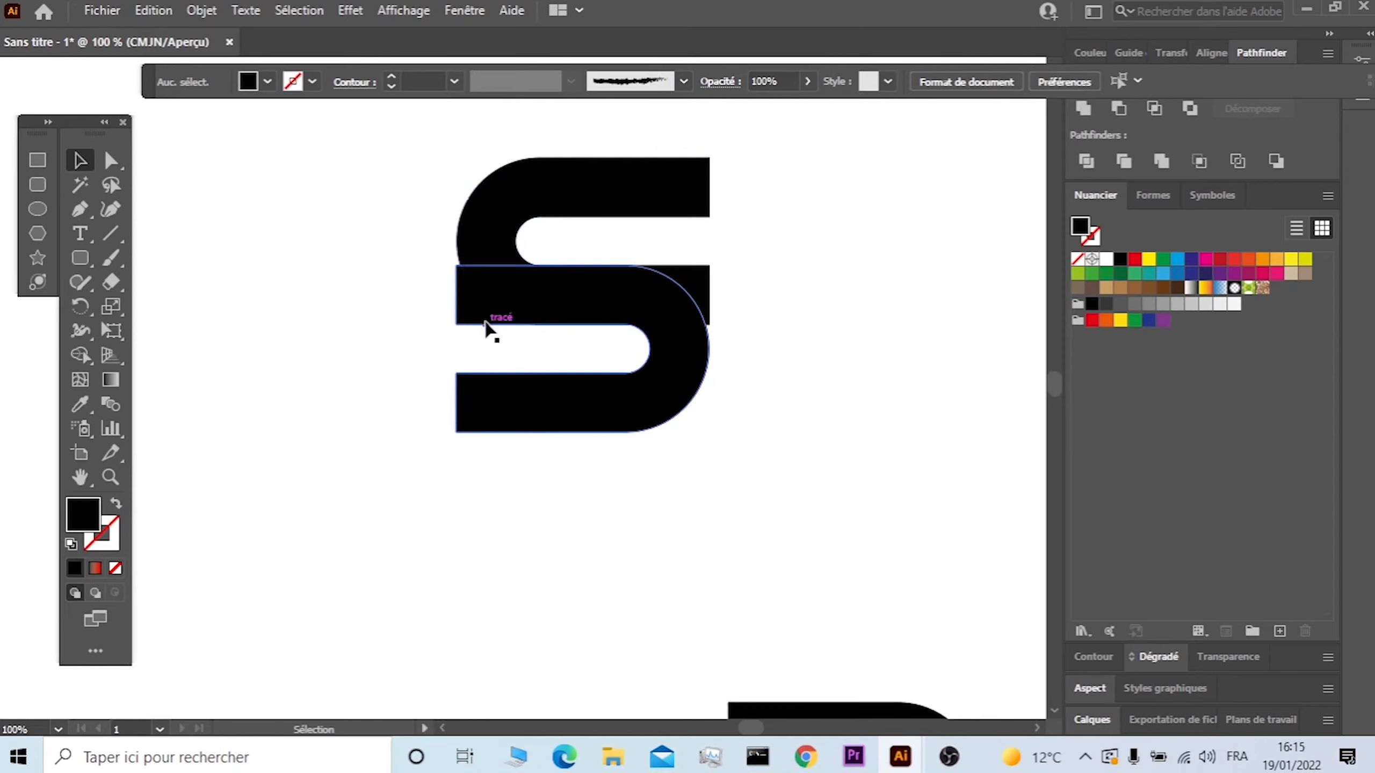
{"action": "left_click_drag", "start_coordinate": [393, 133], "coordinate": [744, 498]}
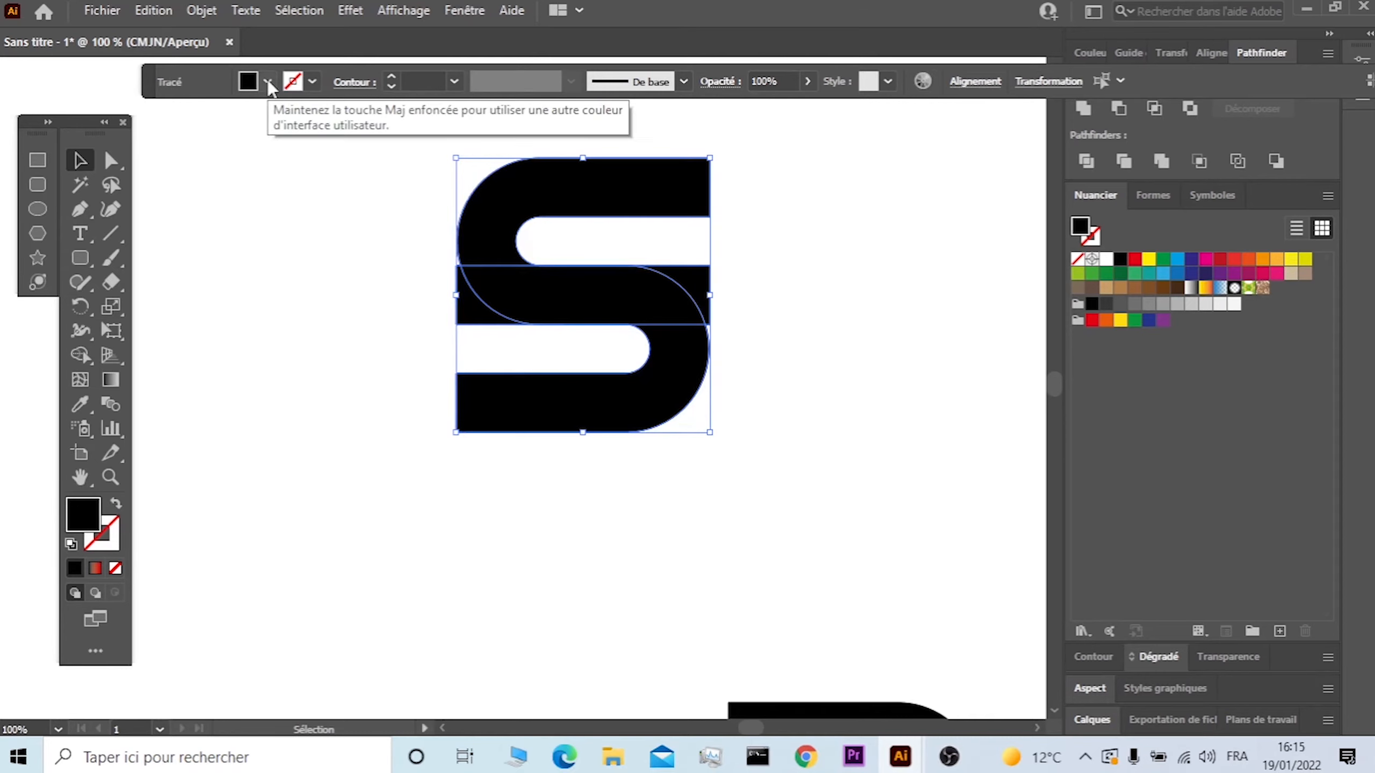
{"action": "left_click", "coordinate": [81, 355]}
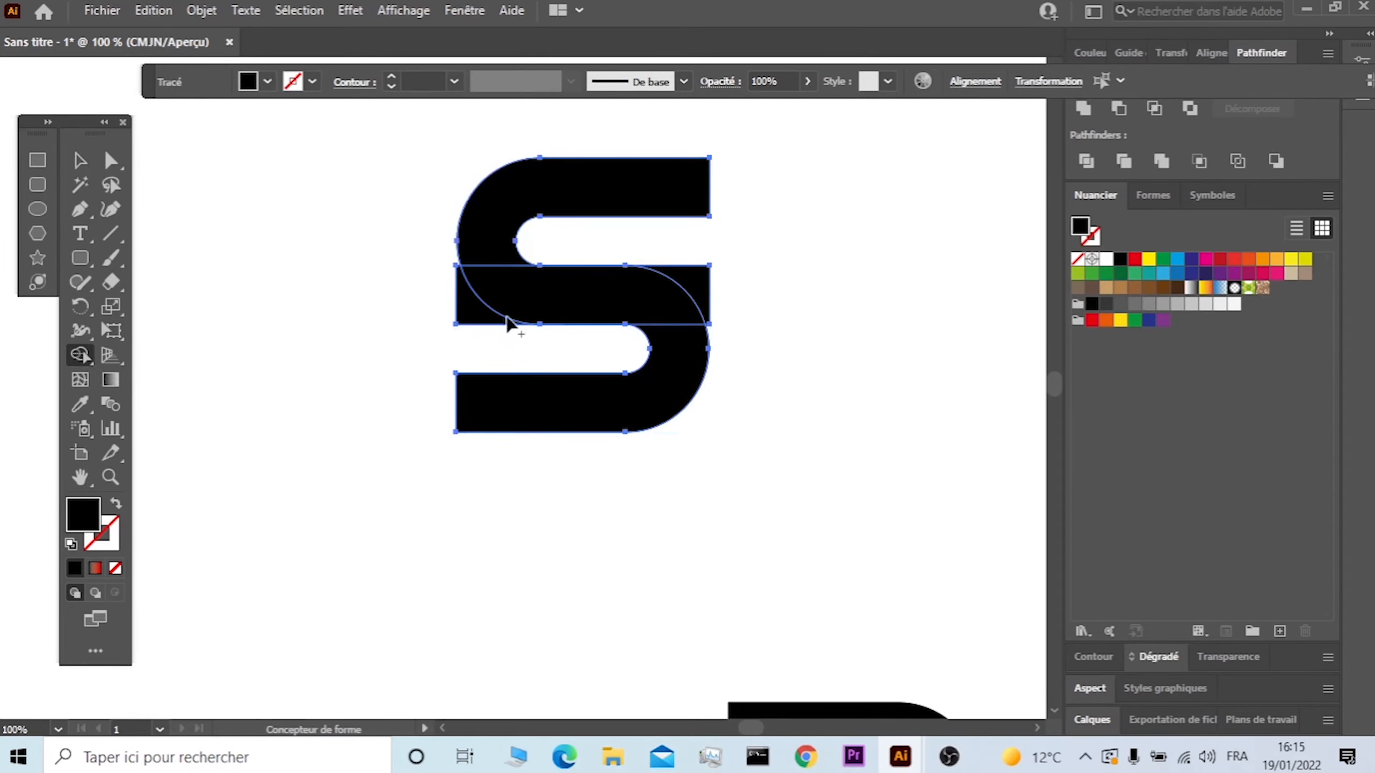
{"action": "key", "text": "alt"}
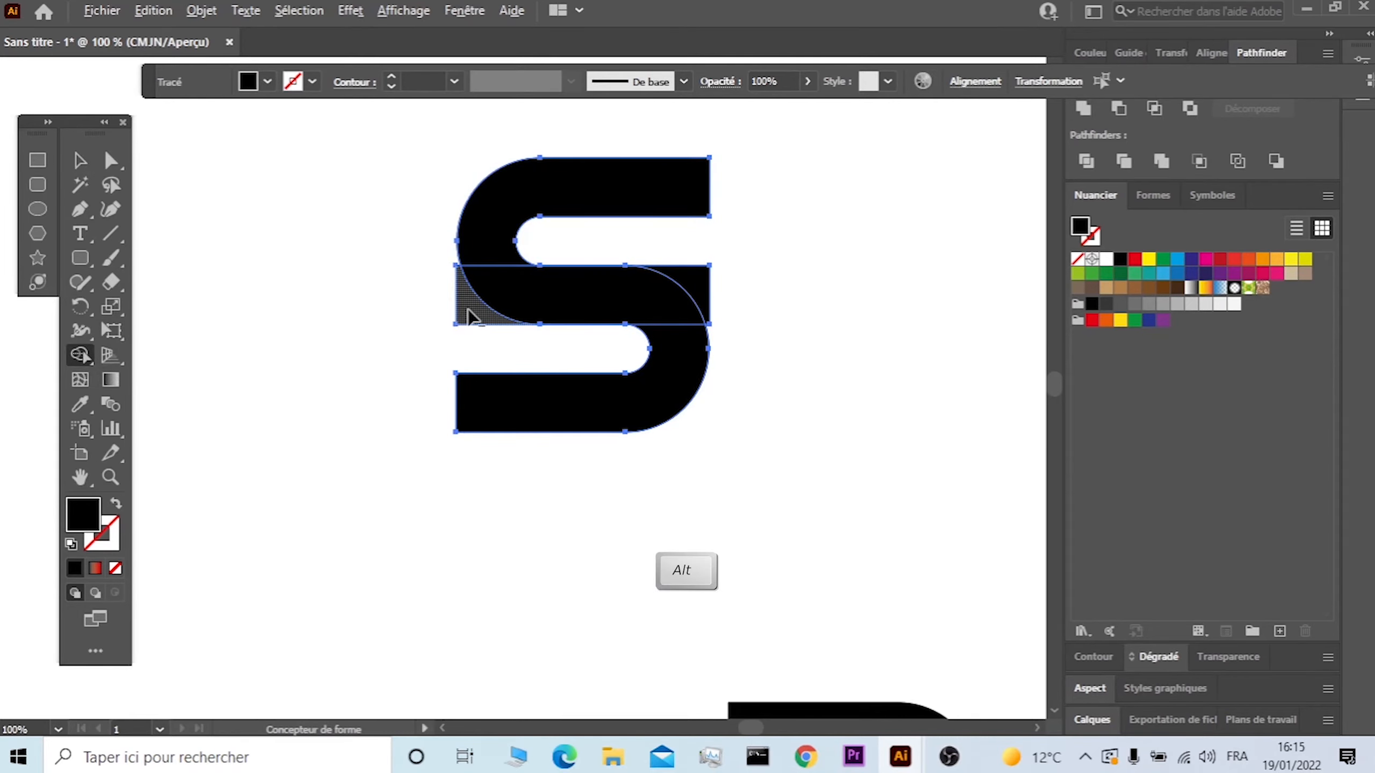
{"action": "left_click_drag", "start_coordinate": [469, 316], "coordinate": [355, 308]}
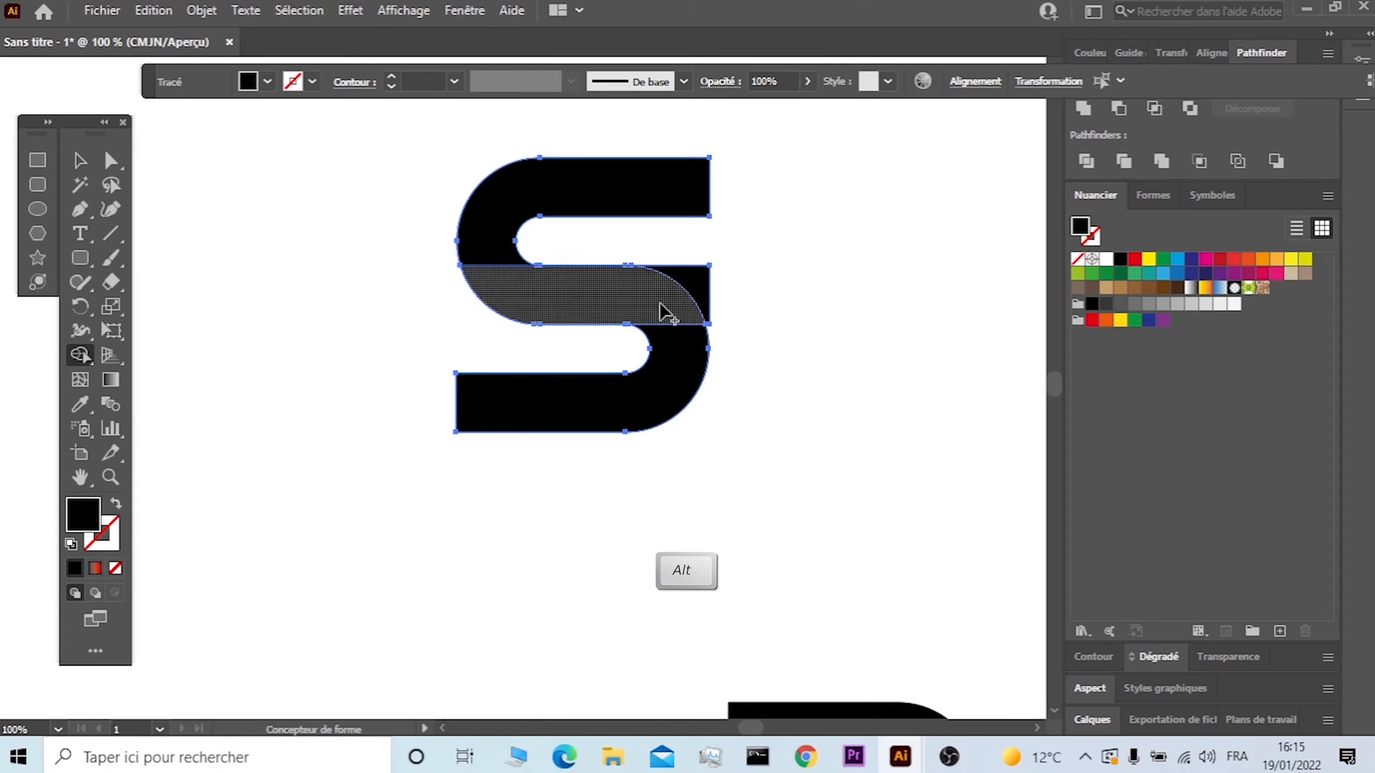
{"action": "left_click_drag", "start_coordinate": [784, 291], "coordinate": [828, 292]}
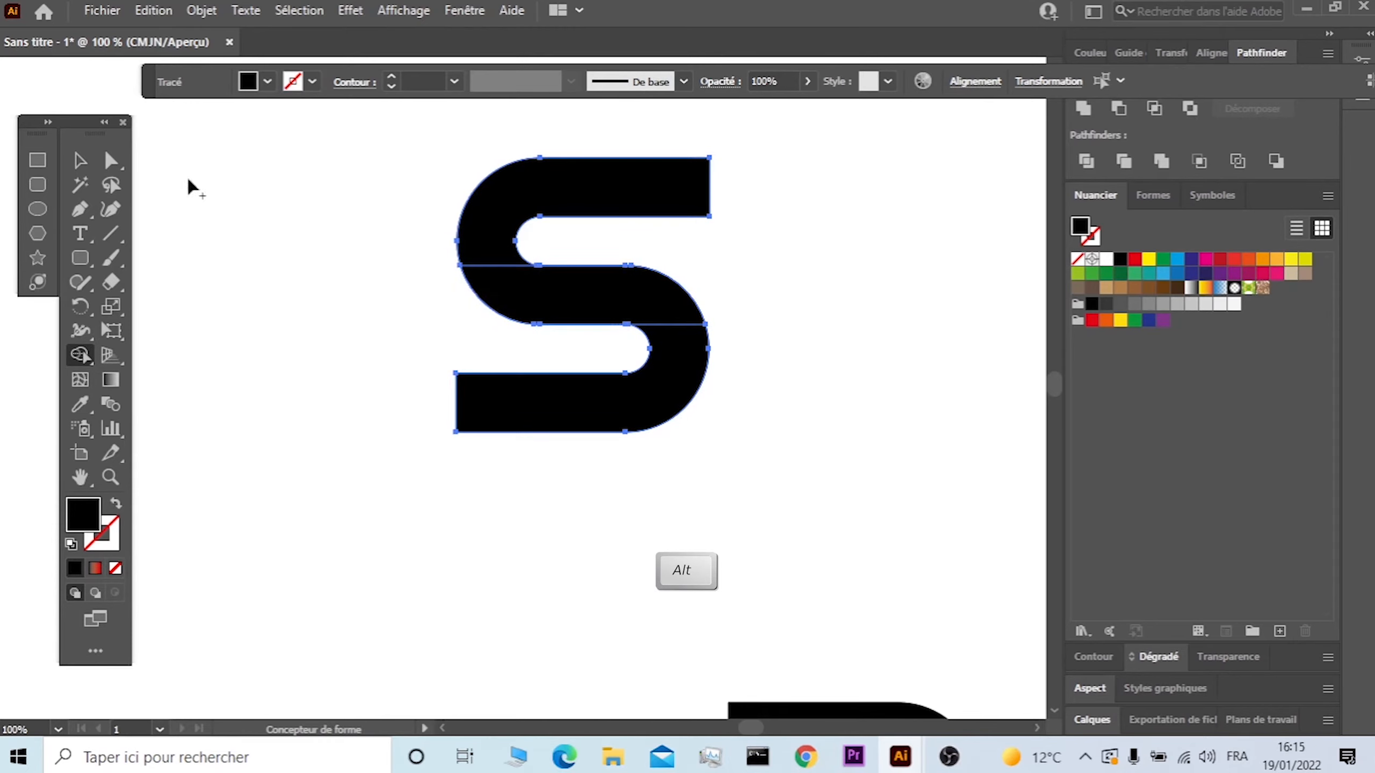
{"action": "left_click", "coordinate": [81, 166]}
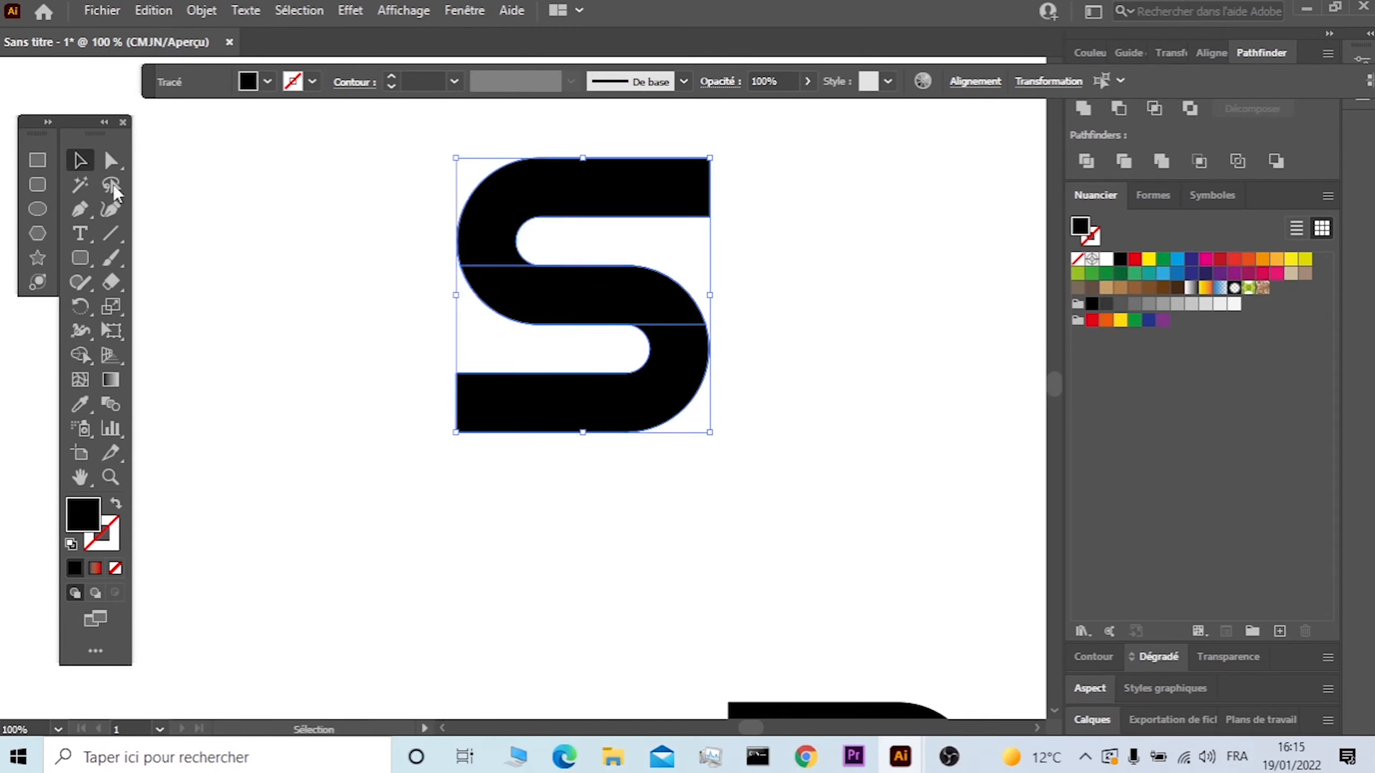
{"action": "left_click", "coordinate": [304, 291]}
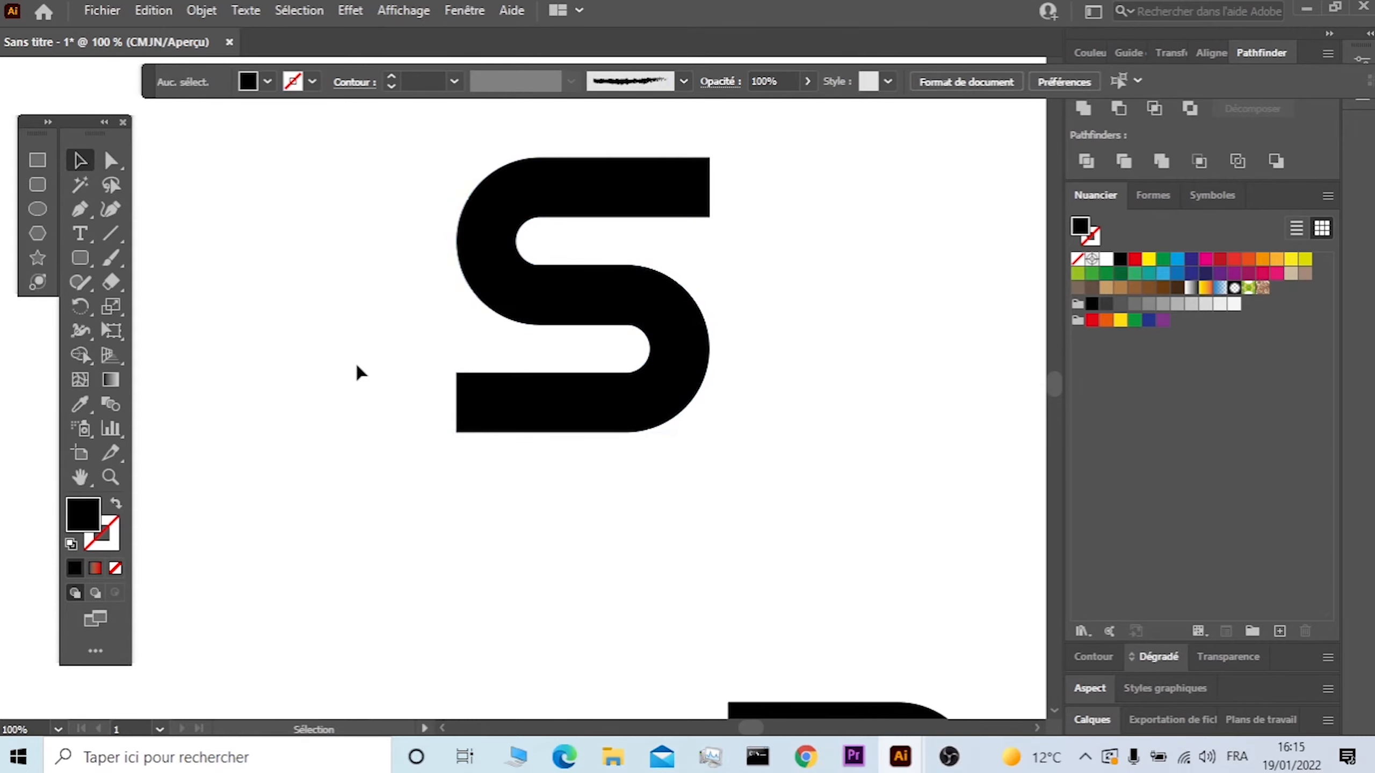
Move the whole S down and to the left, and bring the spare pill half up beside it.
{"action": "left_click_drag", "start_coordinate": [440, 153], "coordinate": [782, 546]}
{"action": "left_click_drag", "start_coordinate": [623, 302], "coordinate": [521, 416]}
{"action": "left_click_drag", "start_coordinate": [835, 713], "coordinate": [828, 261]}
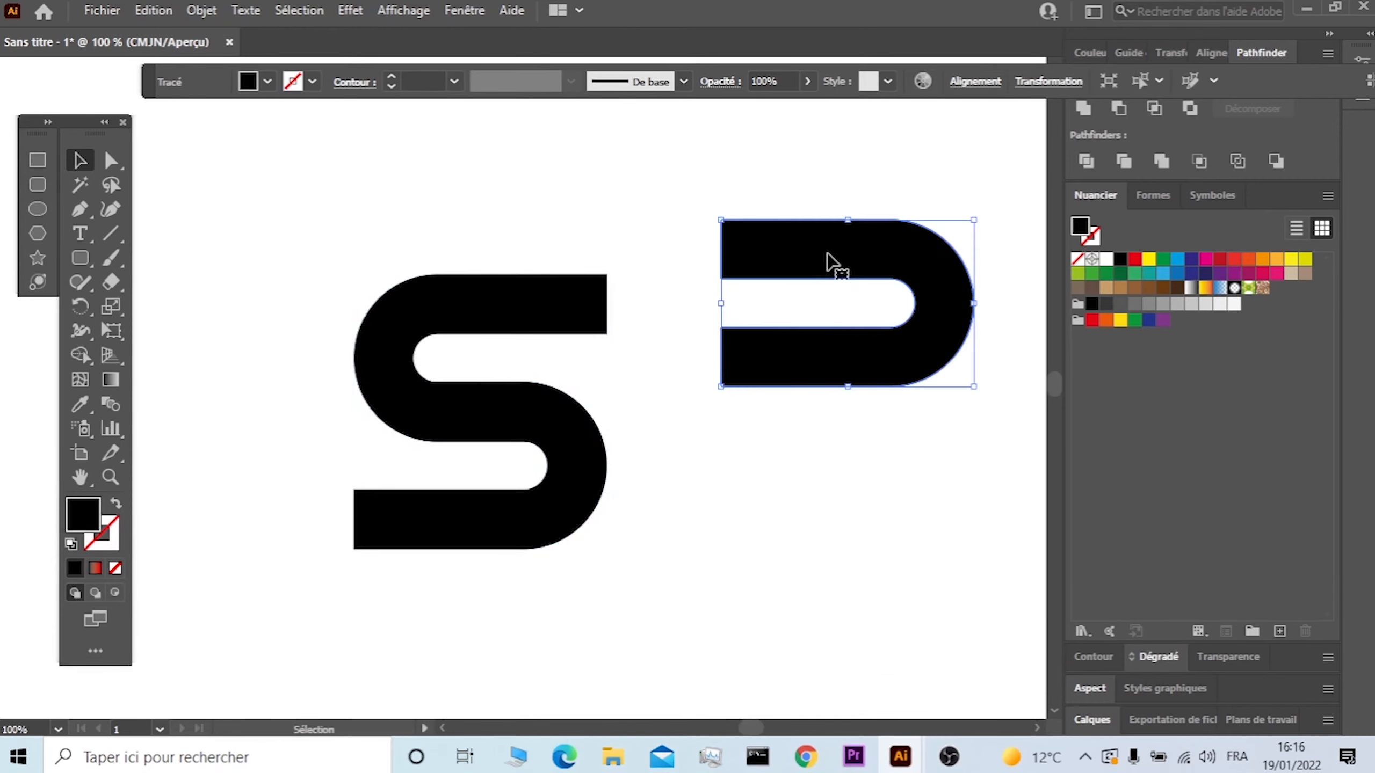
Remove the fill from the spare pill half and give it a 1 pt black stroke.
{"action": "left_click", "coordinate": [268, 82]}
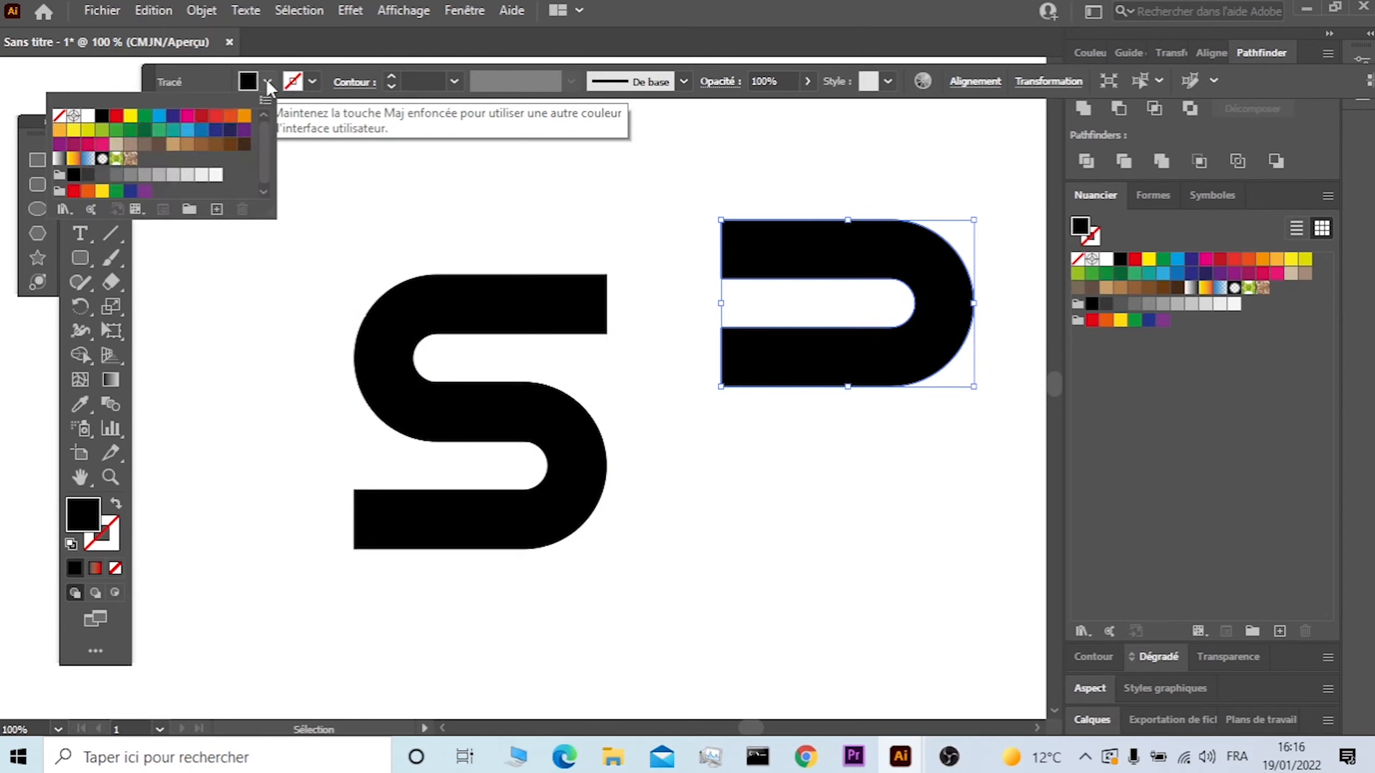
{"action": "left_click", "coordinate": [59, 116]}
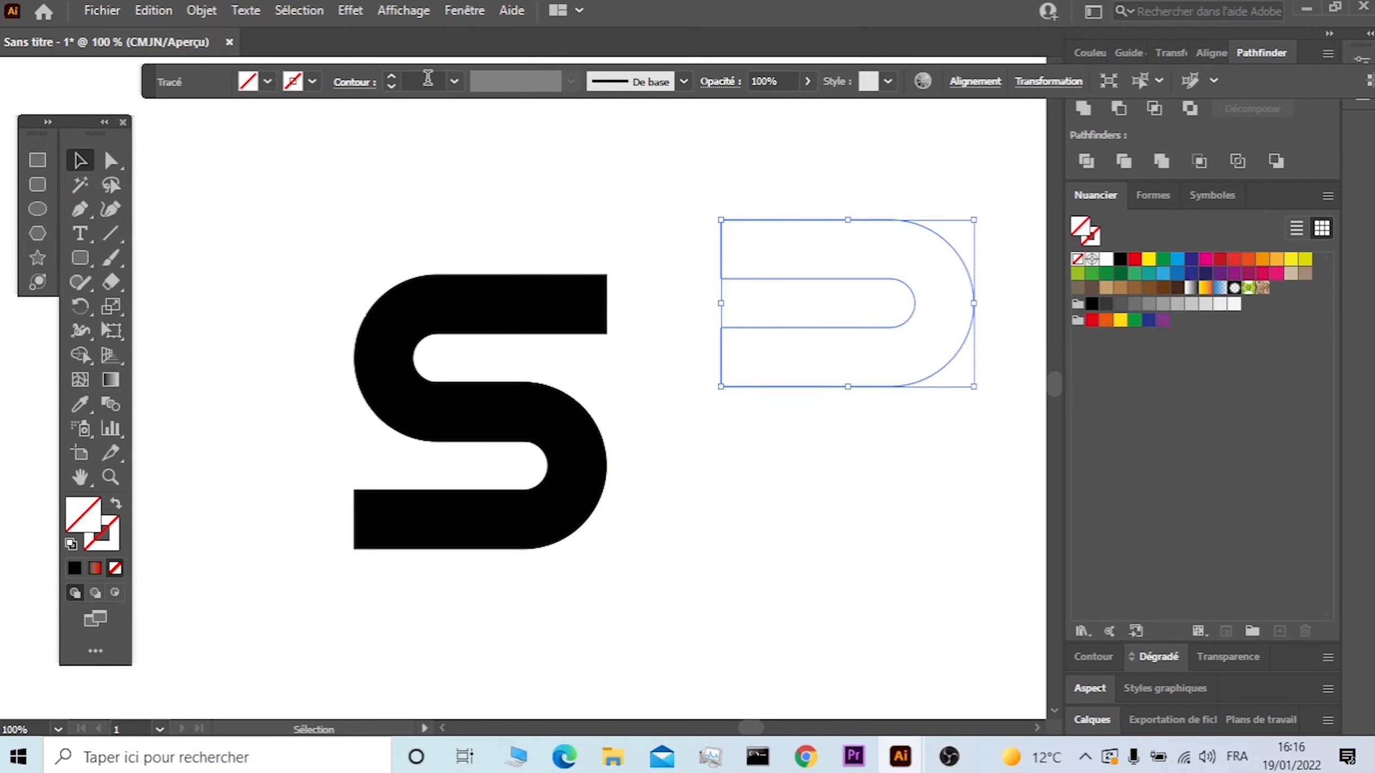
{"action": "left_click", "coordinate": [454, 81]}
{"action": "left_click", "coordinate": [479, 169]}
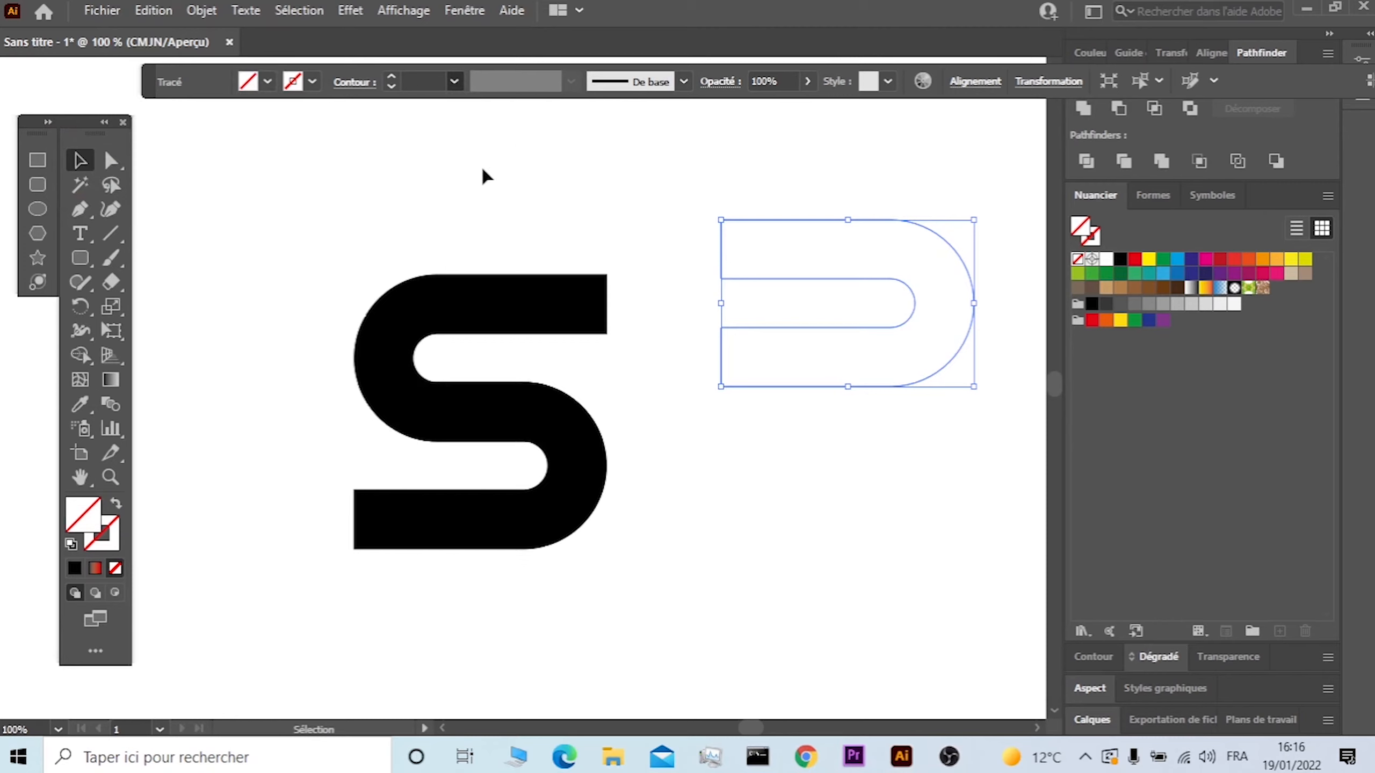
{"action": "left_click", "coordinate": [719, 174]}
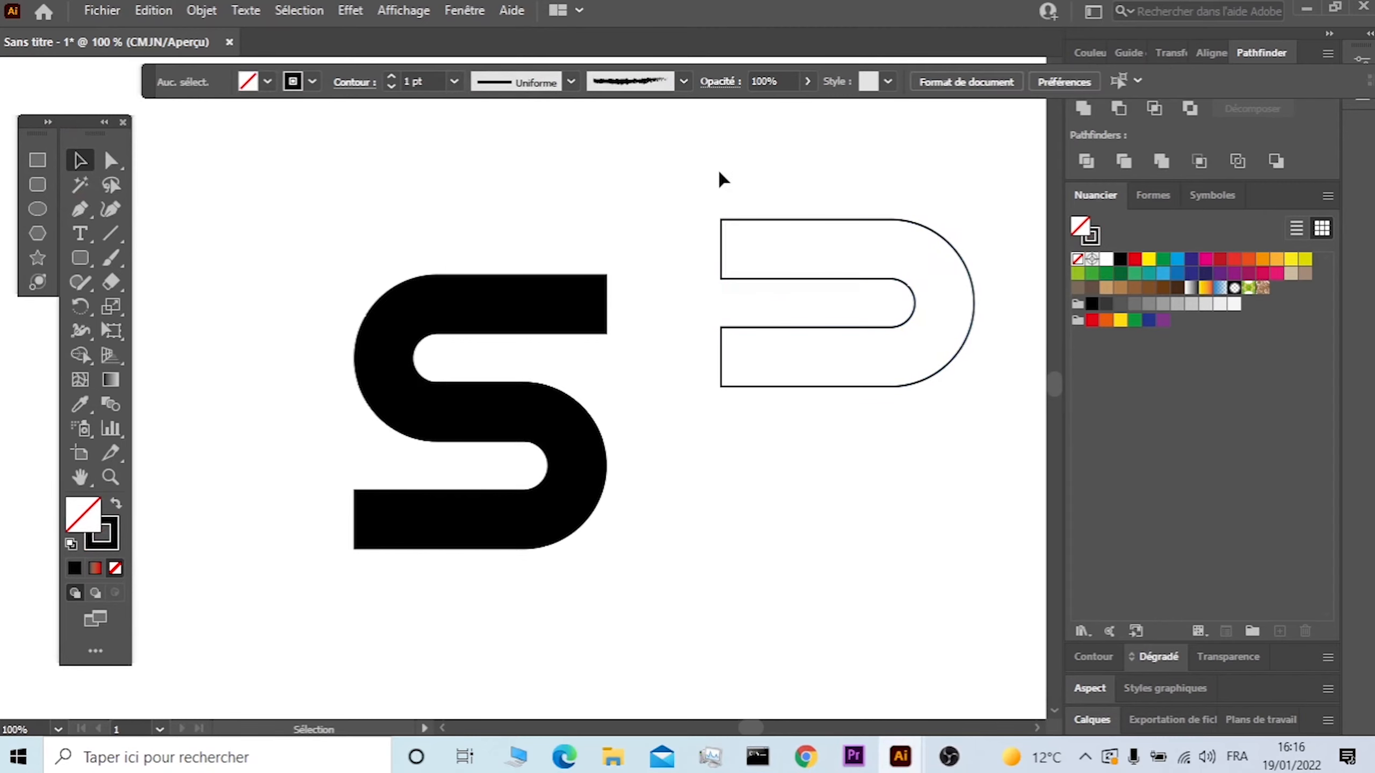
Delete the inner anchor points of the outlined pill half, leaving only its open outer curve.
{"action": "left_click", "coordinate": [112, 160]}
{"action": "left_click_drag", "start_coordinate": [681, 253], "coordinate": [855, 372]}
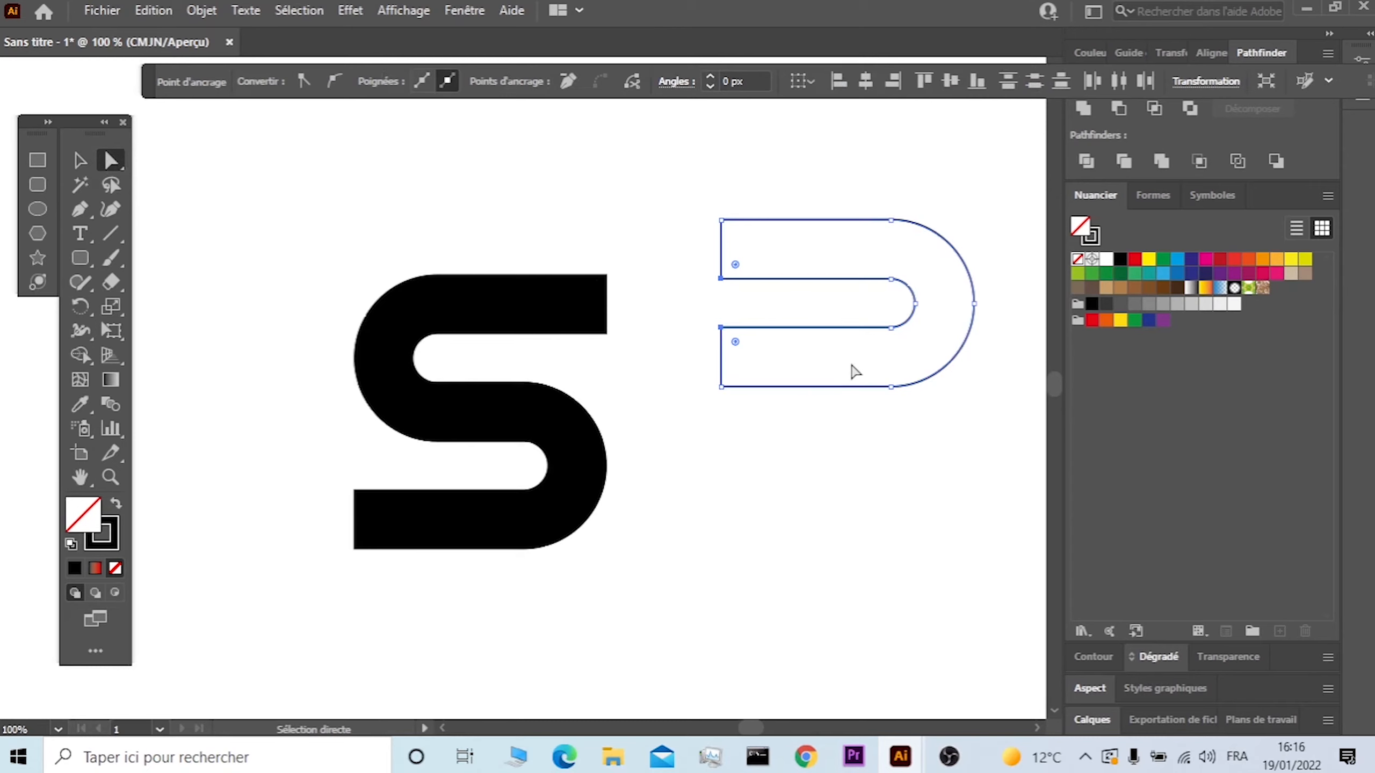
{"action": "key", "text": "Delete"}
{"action": "left_click_drag", "start_coordinate": [867, 262], "coordinate": [929, 332]}
{"action": "key", "text": "Delete"}
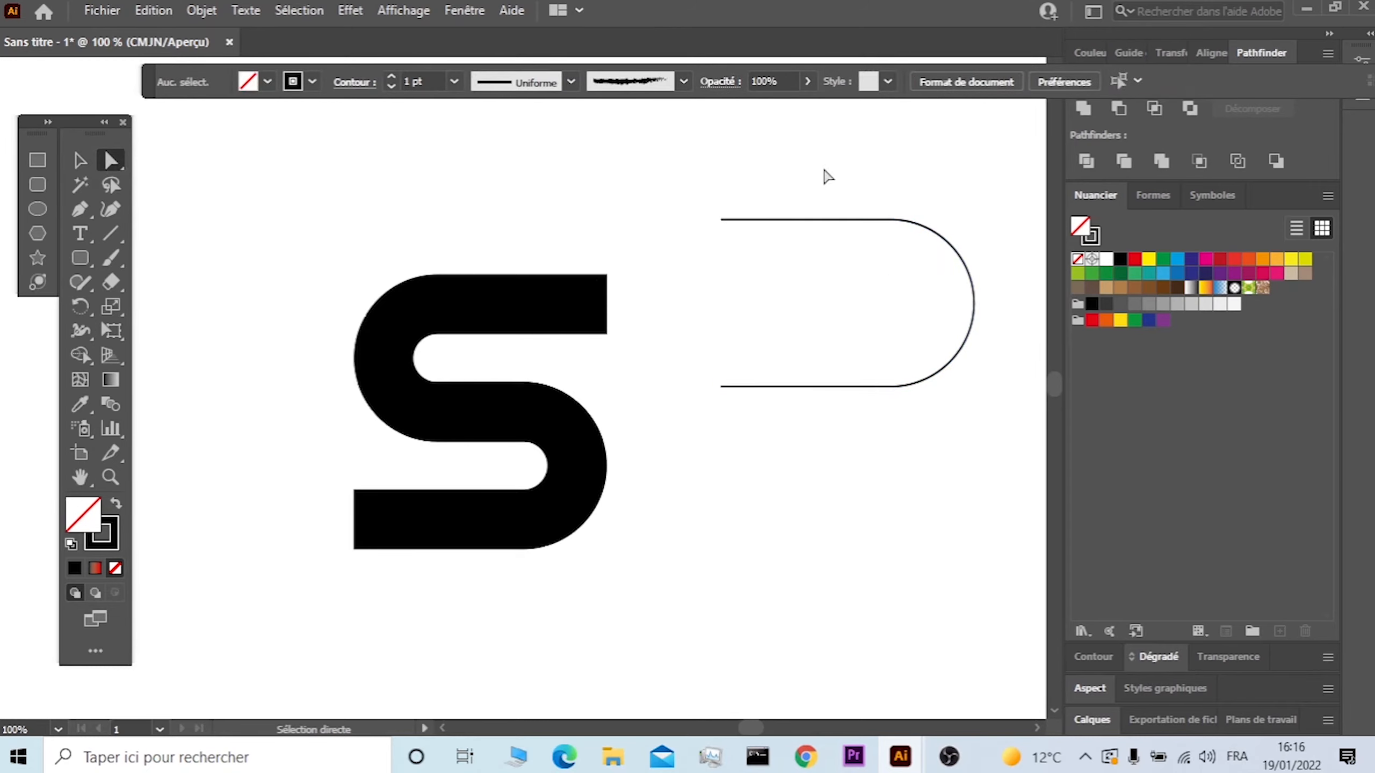
Create a mirrored copy of the open curve facing the opposite way and move it below the original.
{"action": "left_click", "coordinate": [90, 166]}
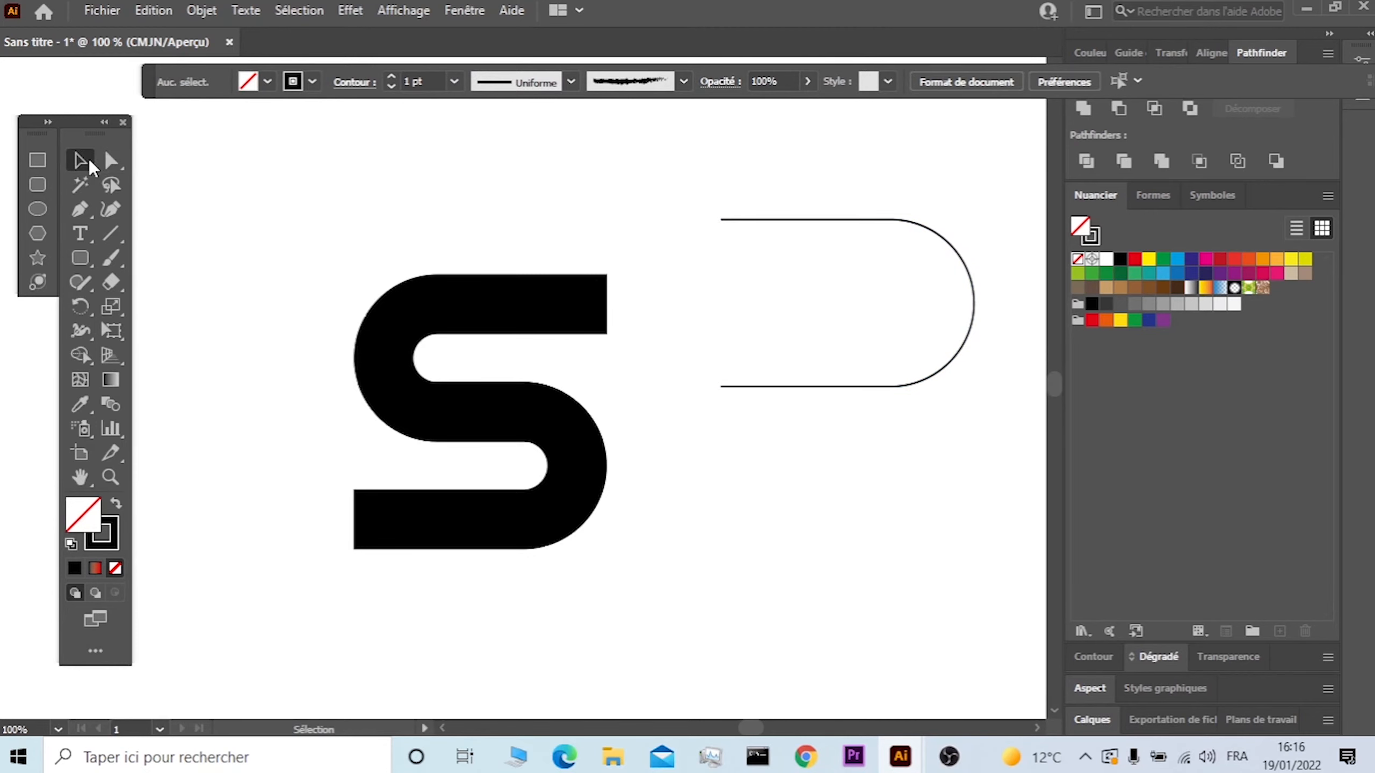
{"action": "right_click", "coordinate": [868, 222]}
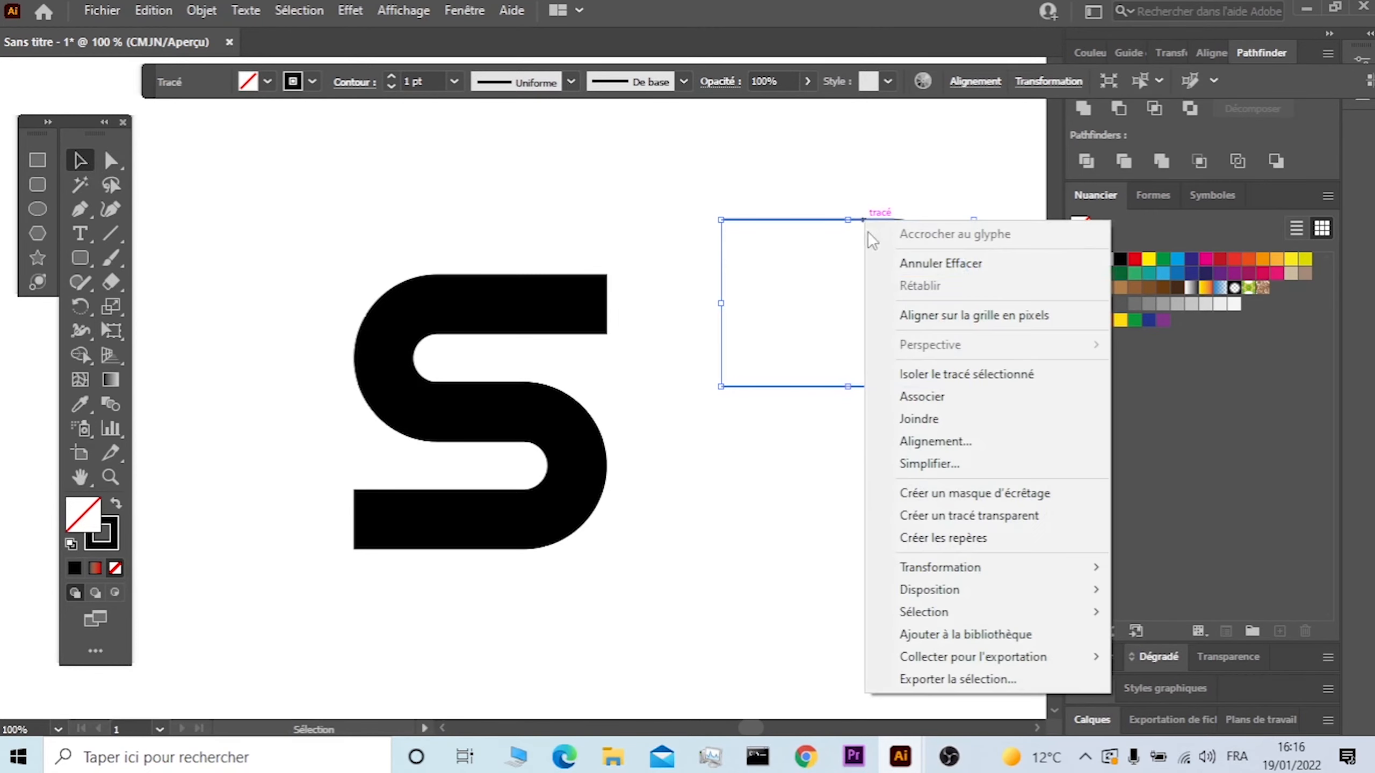
{"action": "mouse_move", "coordinate": [940, 567]}
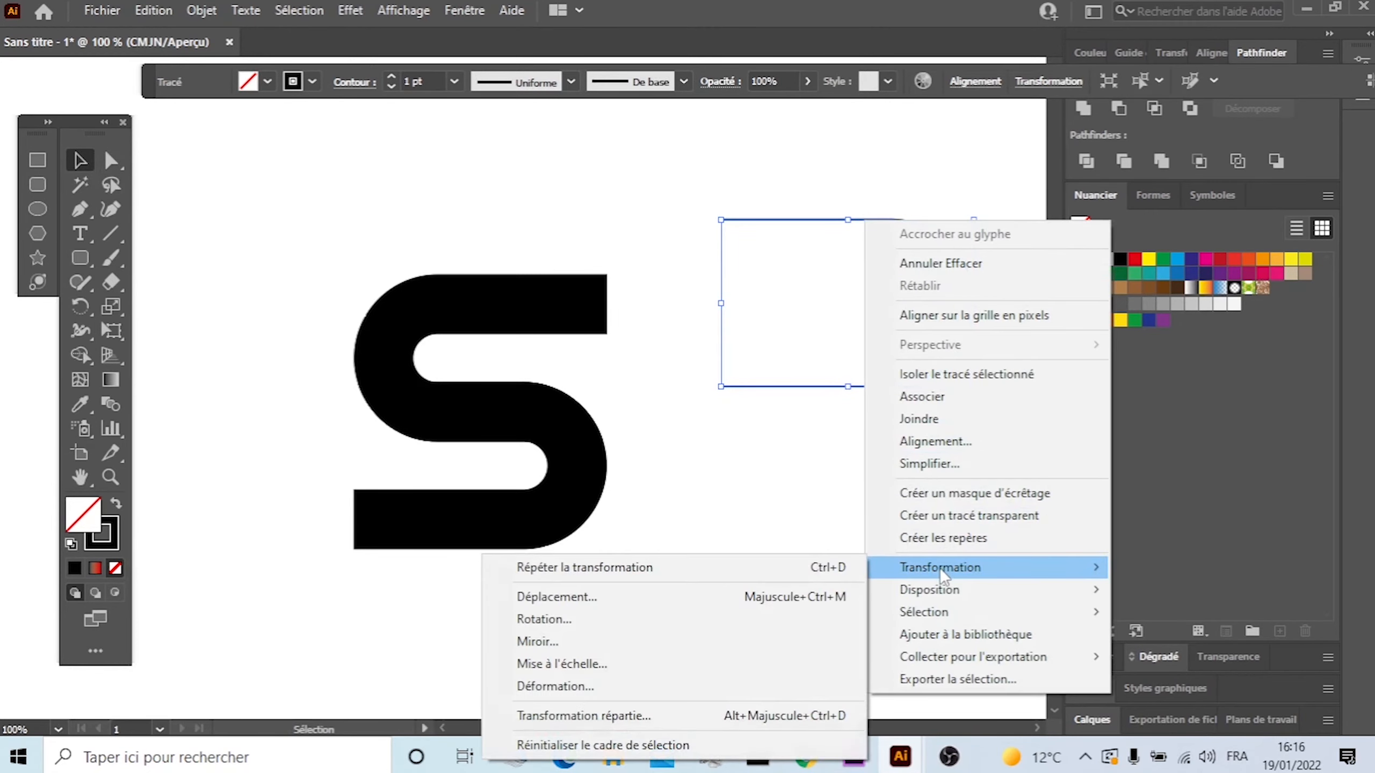
{"action": "left_click", "coordinate": [583, 641]}
{"action": "left_click", "coordinate": [590, 520]}
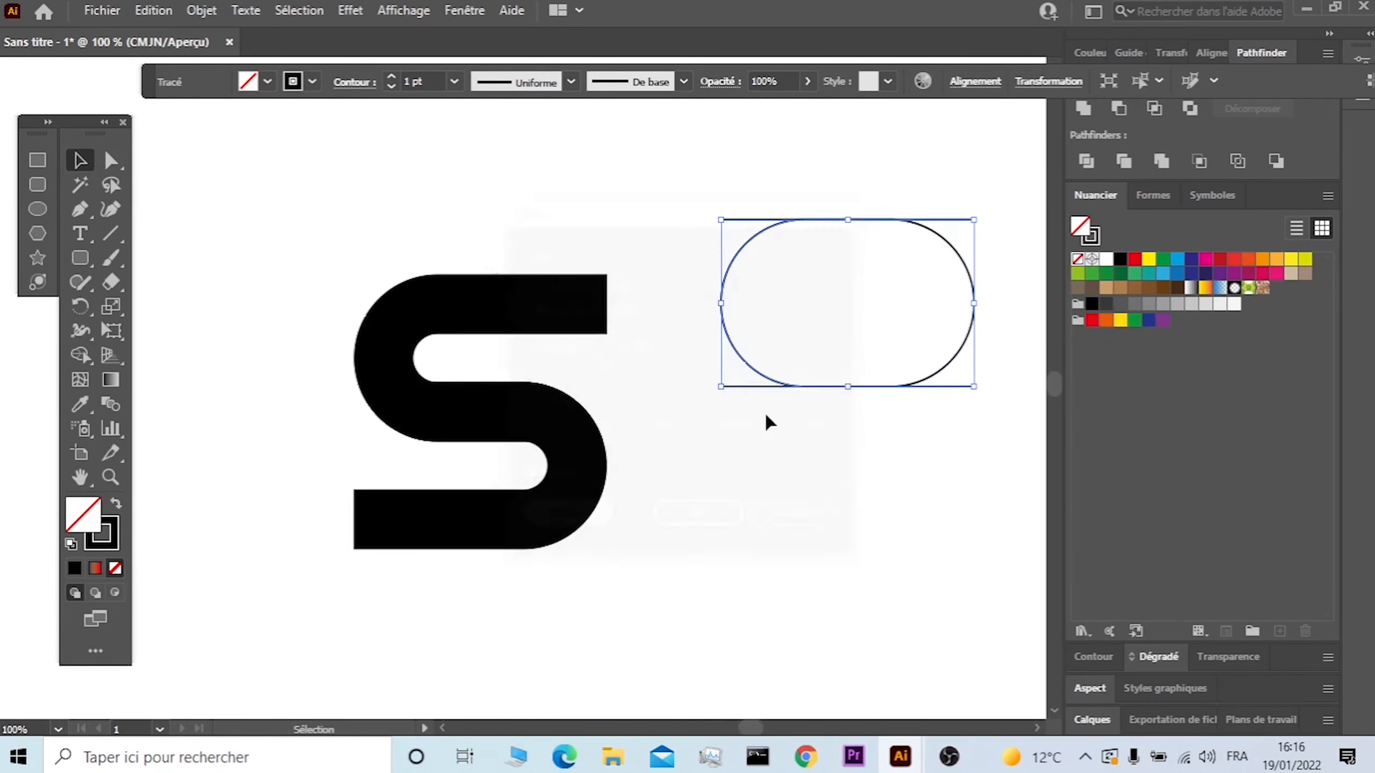
{"action": "left_click_drag", "start_coordinate": [746, 366], "coordinate": [748, 639]}
Place the original open curve over the lower half of the S, with its arc touching the bowl's inner edge.
{"action": "left_click_drag", "start_coordinate": [878, 224], "coordinate": [446, 394]}
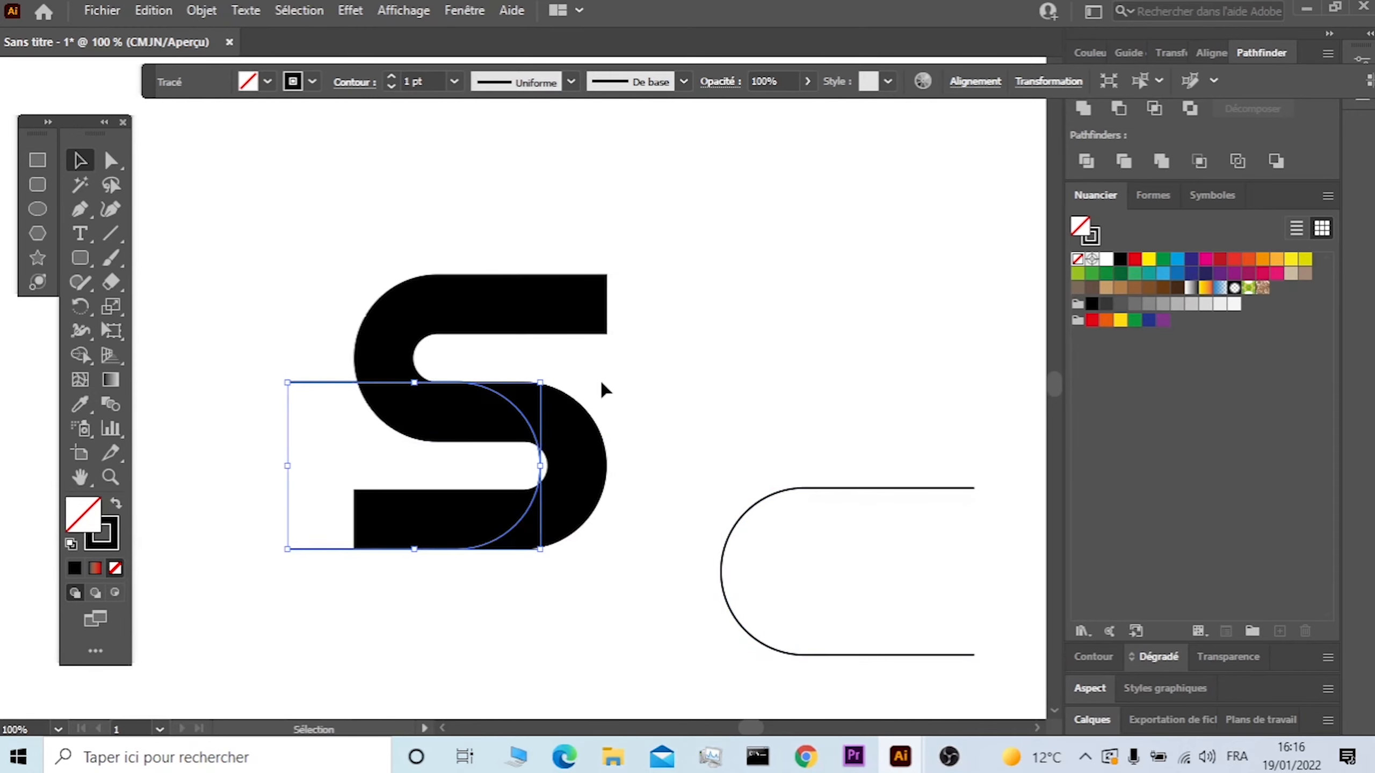
{"action": "scroll", "coordinate": [597, 383], "scroll_direction": "up", "scroll_amount": 3}
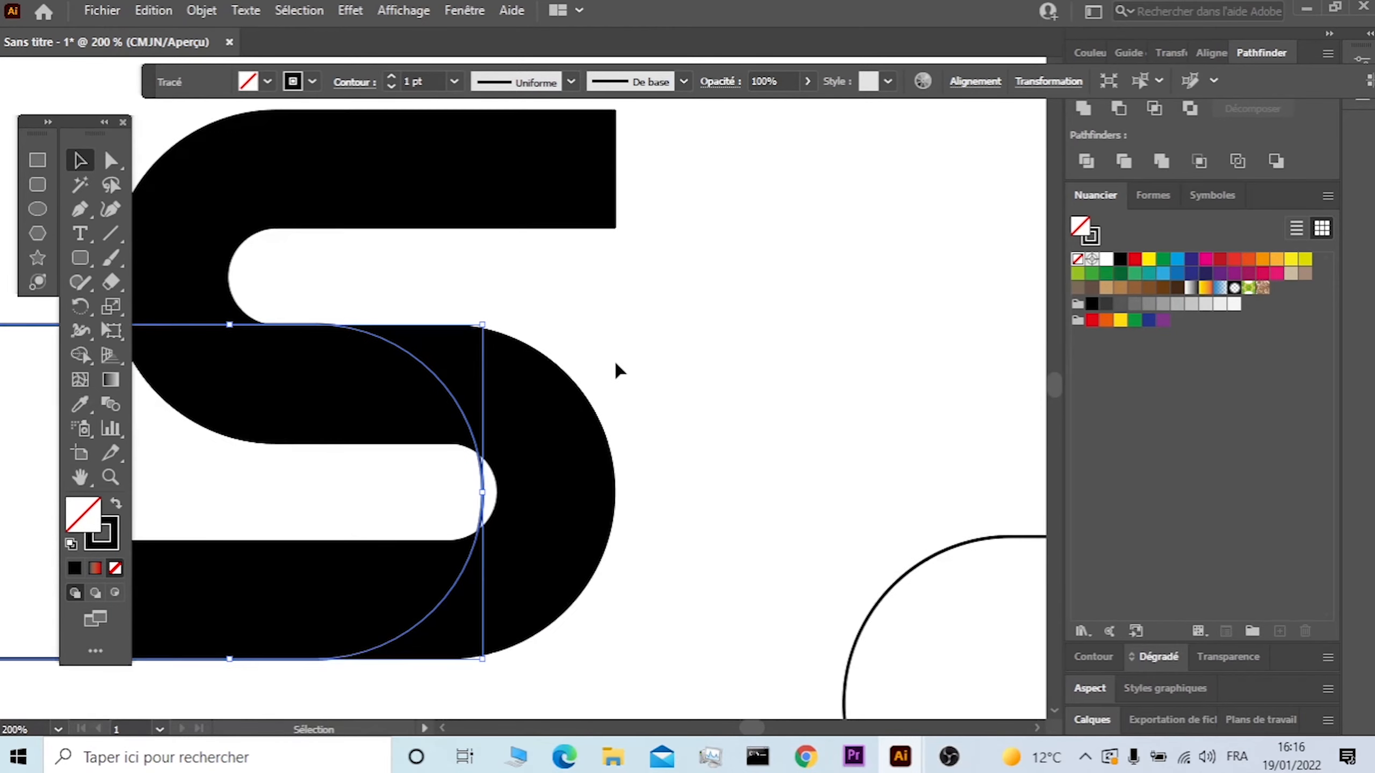
{"action": "key", "text": "Right"}
{"action": "key", "text": "Right"}
{"action": "key", "text": "Right"}
{"action": "key", "text": "Right"}
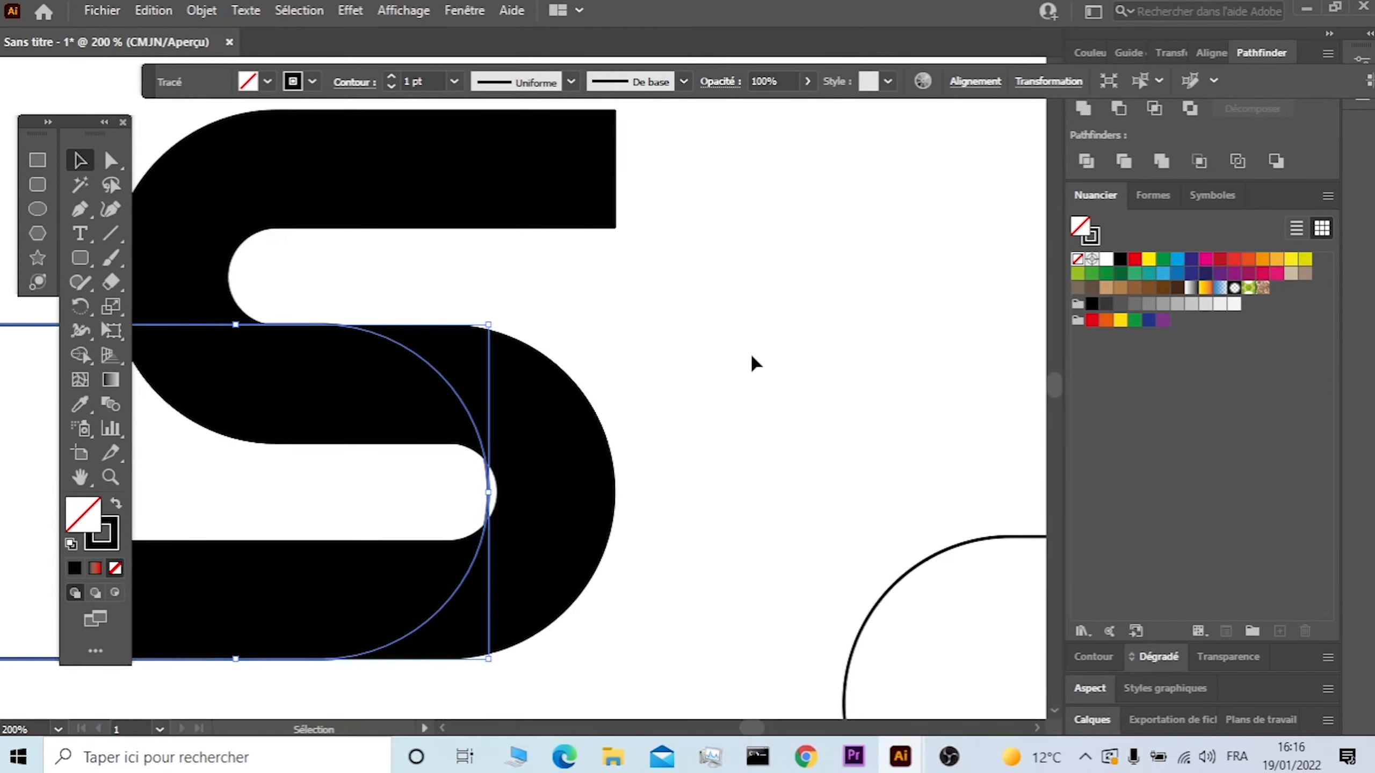
{"action": "key", "text": "Right"}
{"action": "key", "text": "Right"}
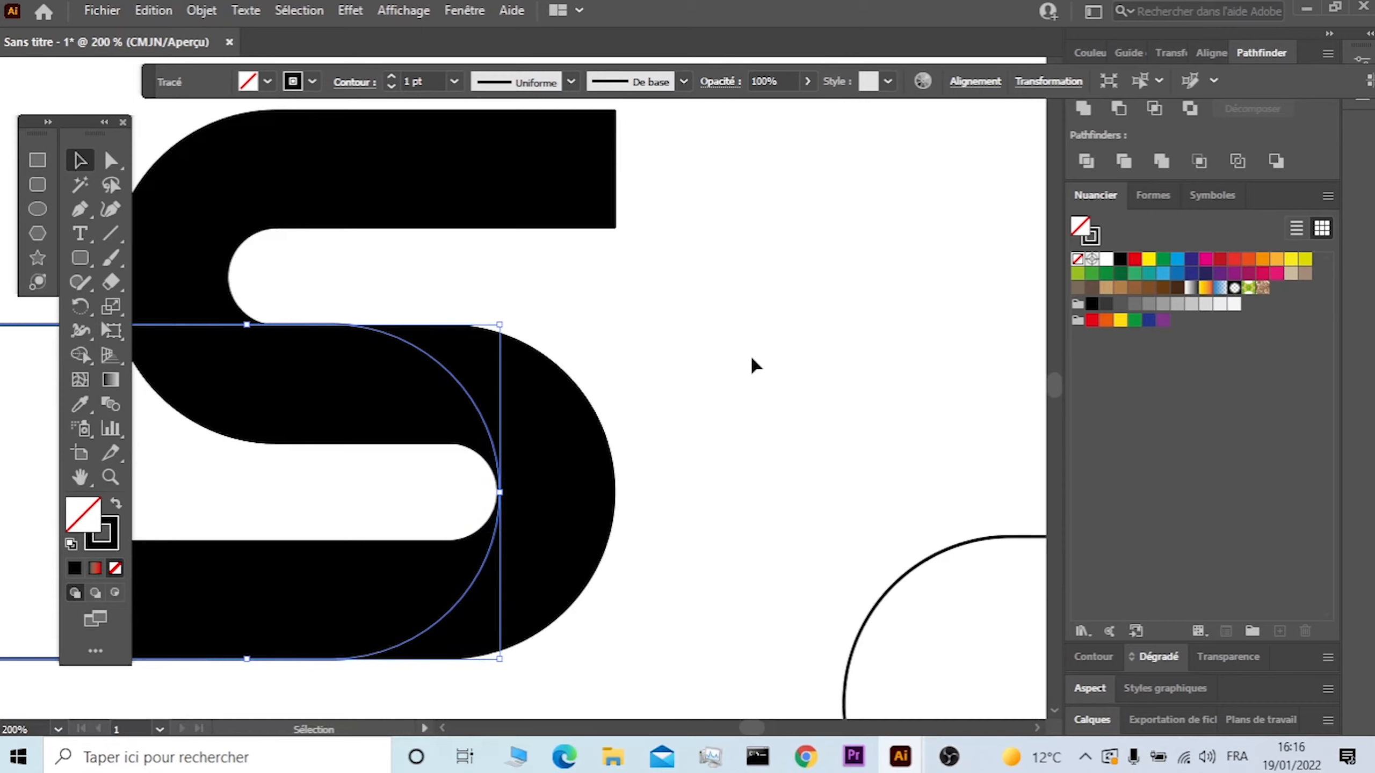
{"action": "key", "text": "Left"}
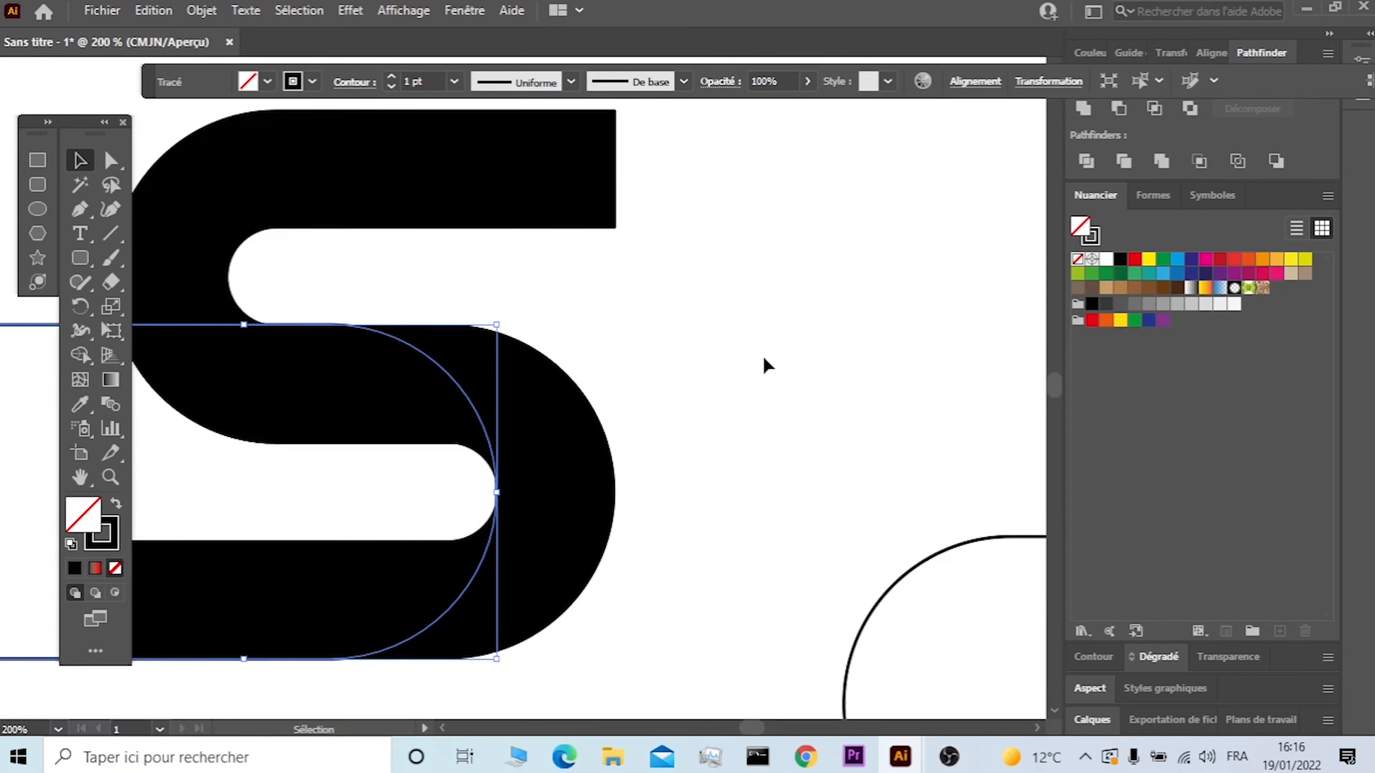
{"action": "left_click", "coordinate": [712, 388]}
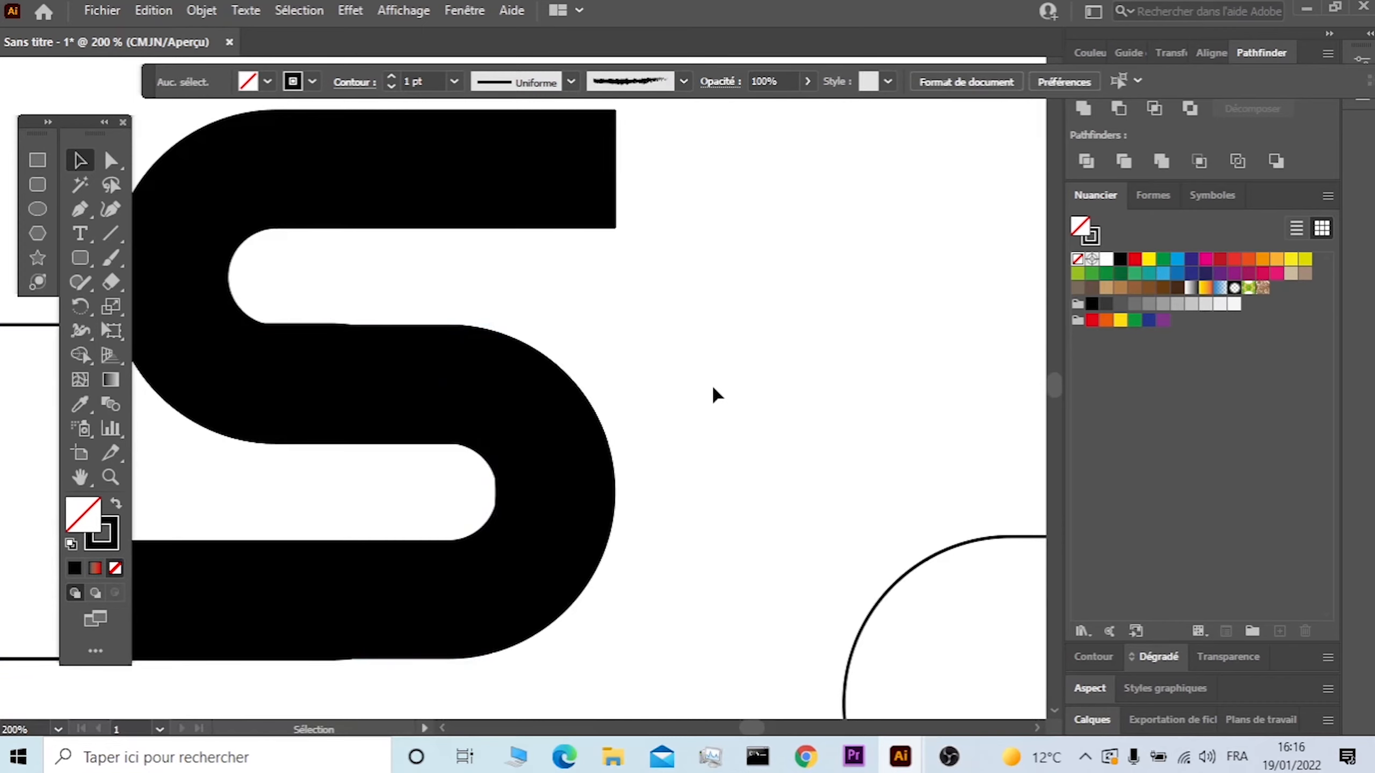
Move the mirrored open curve over the upper half of the S, aligning its straight ends with the bowl's outer edges.
{"action": "scroll", "coordinate": [606, 362], "scroll_direction": "down", "scroll_amount": 2}
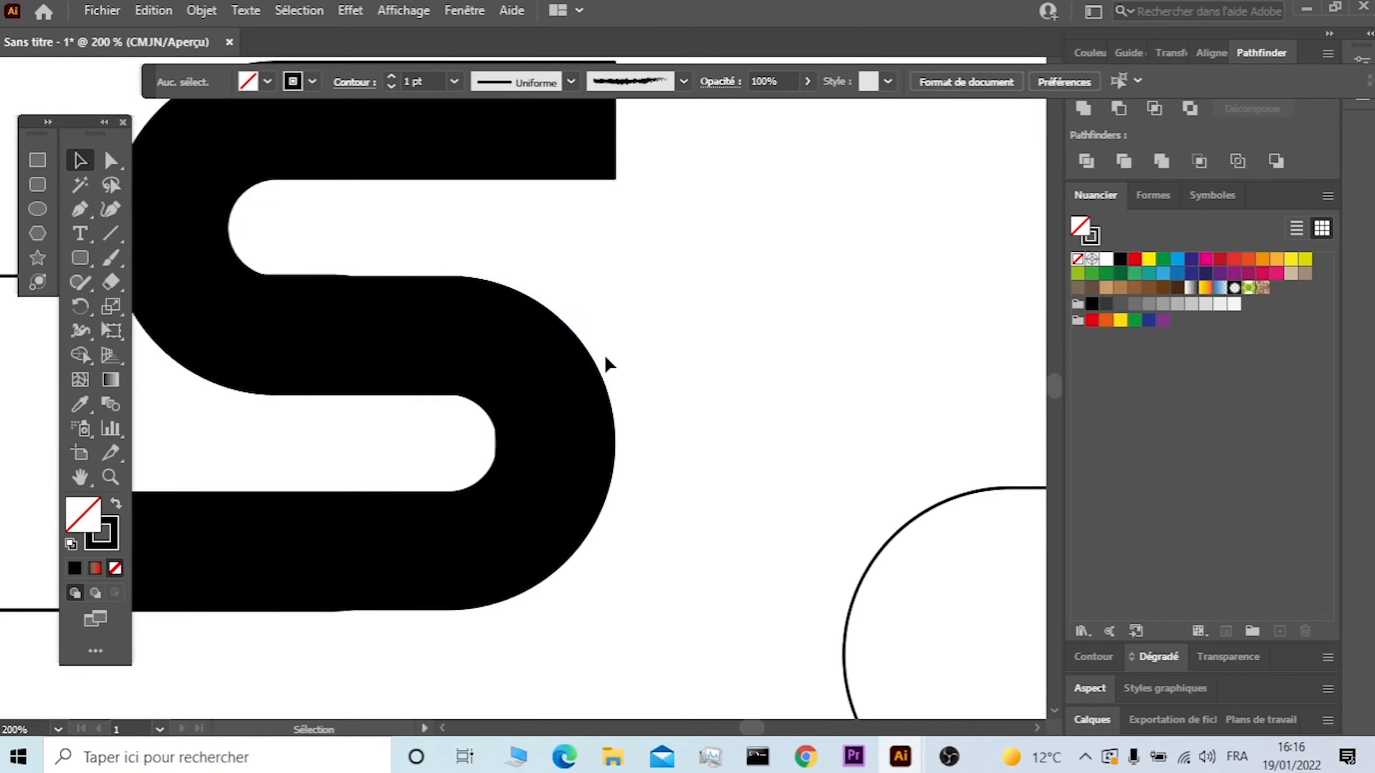
{"action": "left_click", "coordinate": [442, 727]}
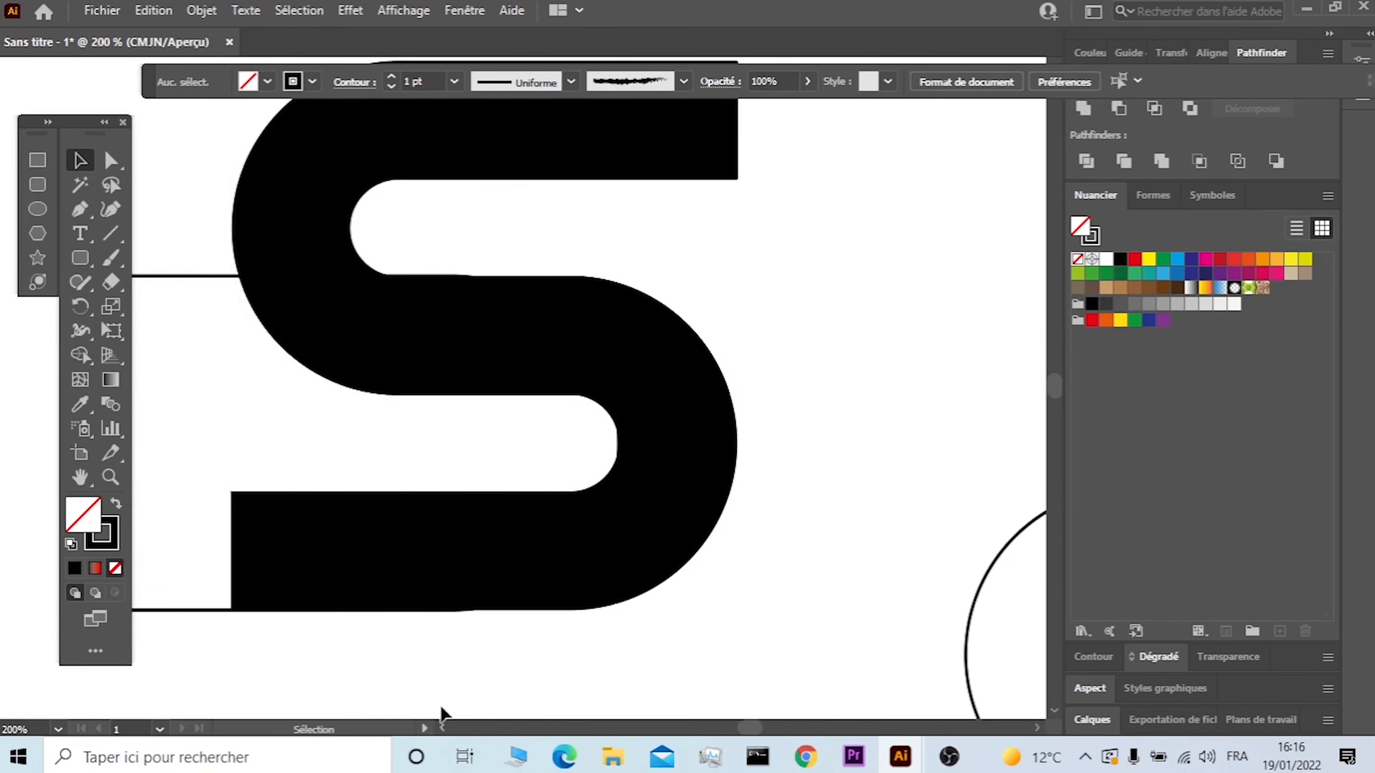
{"action": "left_click", "coordinate": [182, 276]}
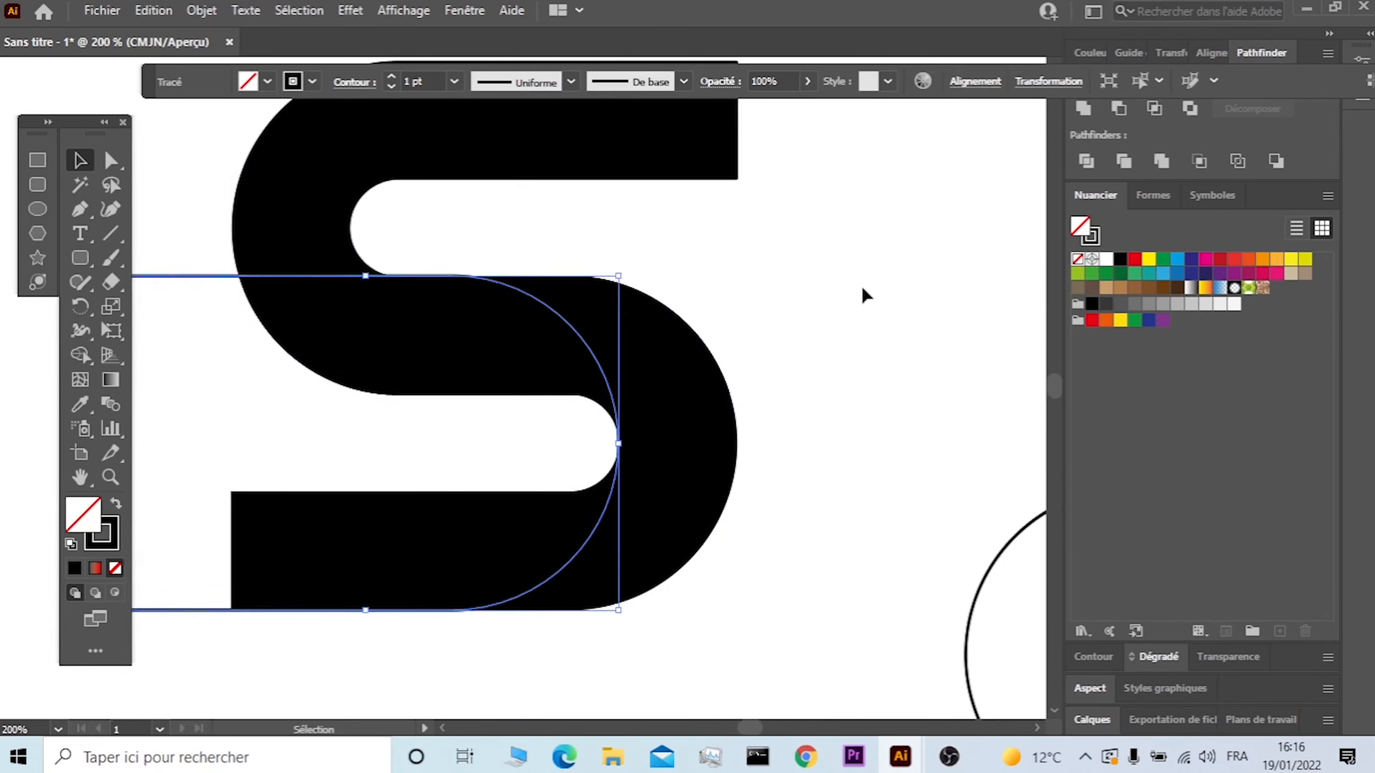
{"action": "left_click", "coordinate": [828, 292]}
{"action": "left_click_drag", "start_coordinate": [982, 587], "coordinate": [344, 153]}
{"action": "scroll", "coordinate": [832, 359], "scroll_direction": "up", "scroll_amount": 2}
{"action": "scroll", "coordinate": [849, 371], "scroll_direction": "up", "scroll_amount": 1}
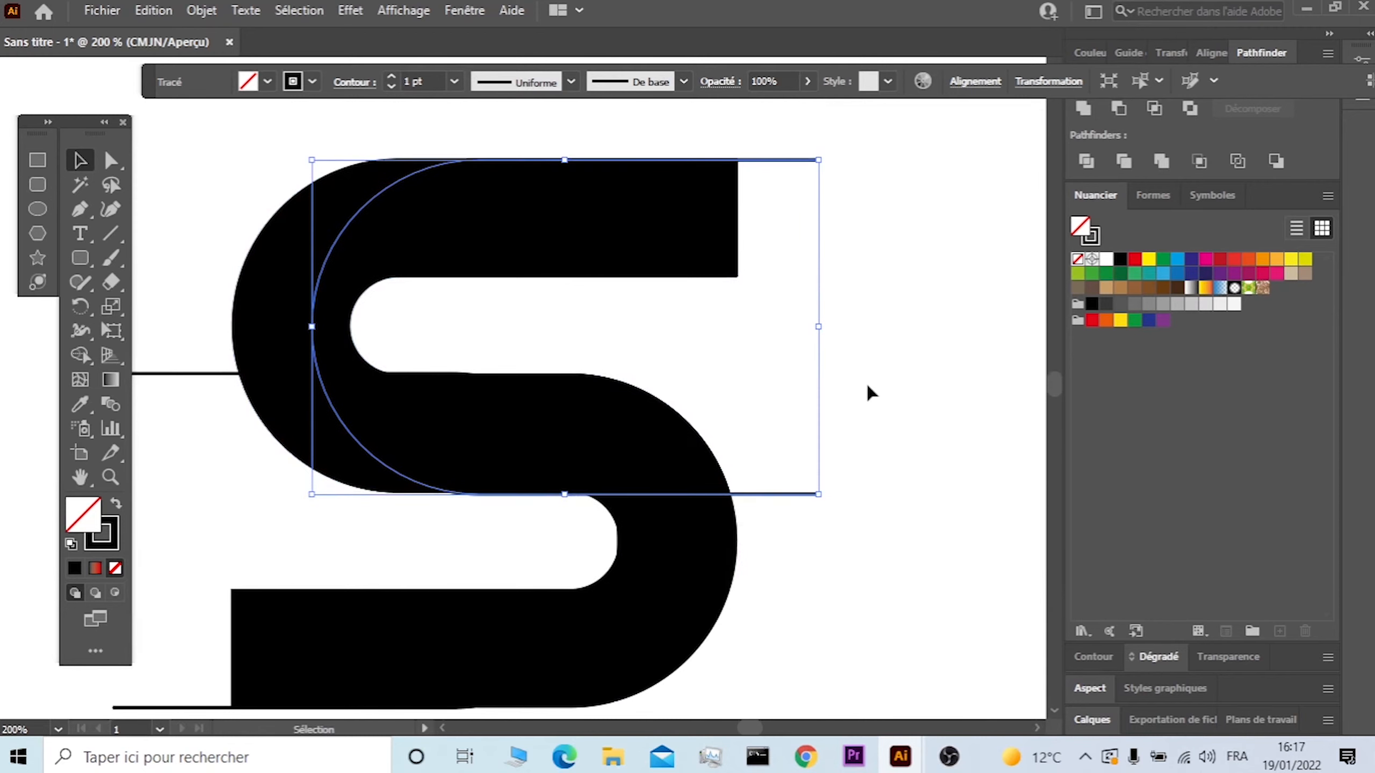
Nudge the mirrored curve sideways until its arc touches the inner edge of the upper bowl.
{"action": "key", "text": "Right"}
{"action": "key", "text": "Right"}
{"action": "key", "text": "Right"}
{"action": "key", "text": "Right"}
{"action": "key", "text": "Right"}
{"action": "key", "text": "Right"}
{"action": "key", "text": "Right"}
{"action": "key", "text": "Right"}
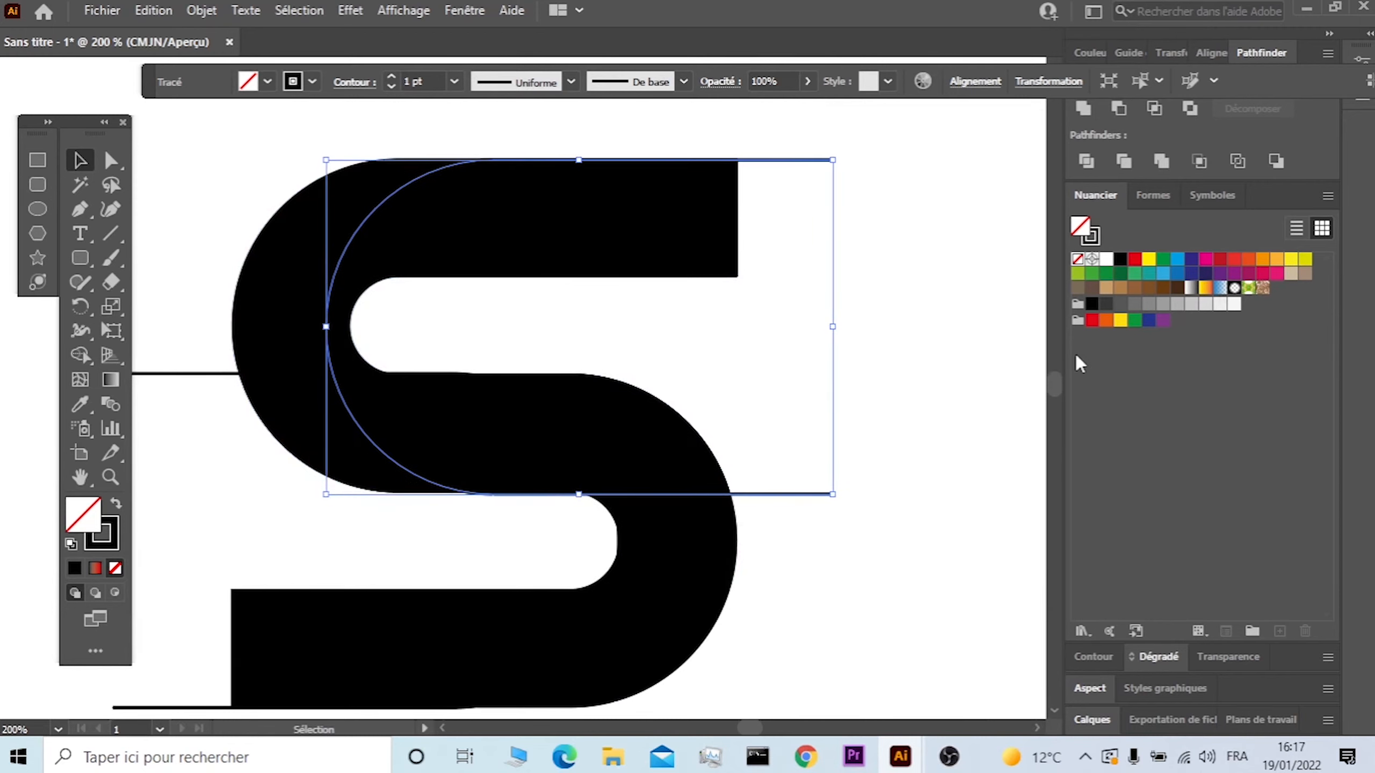
{"action": "key", "text": "Right"}
{"action": "key", "text": "Right"}
{"action": "key", "text": "Right"}
{"action": "key", "text": "Right"}
{"action": "key", "text": "Right"}
{"action": "key", "text": "Right"}
{"action": "key", "text": "Right"}
{"action": "key", "text": "Right"}
{"action": "key", "text": "Right"}
{"action": "key", "text": "Right"}
{"action": "key", "text": "Right"}
{"action": "key", "text": "Right"}
{"action": "key", "text": "Right"}
{"action": "key", "text": "Right"}
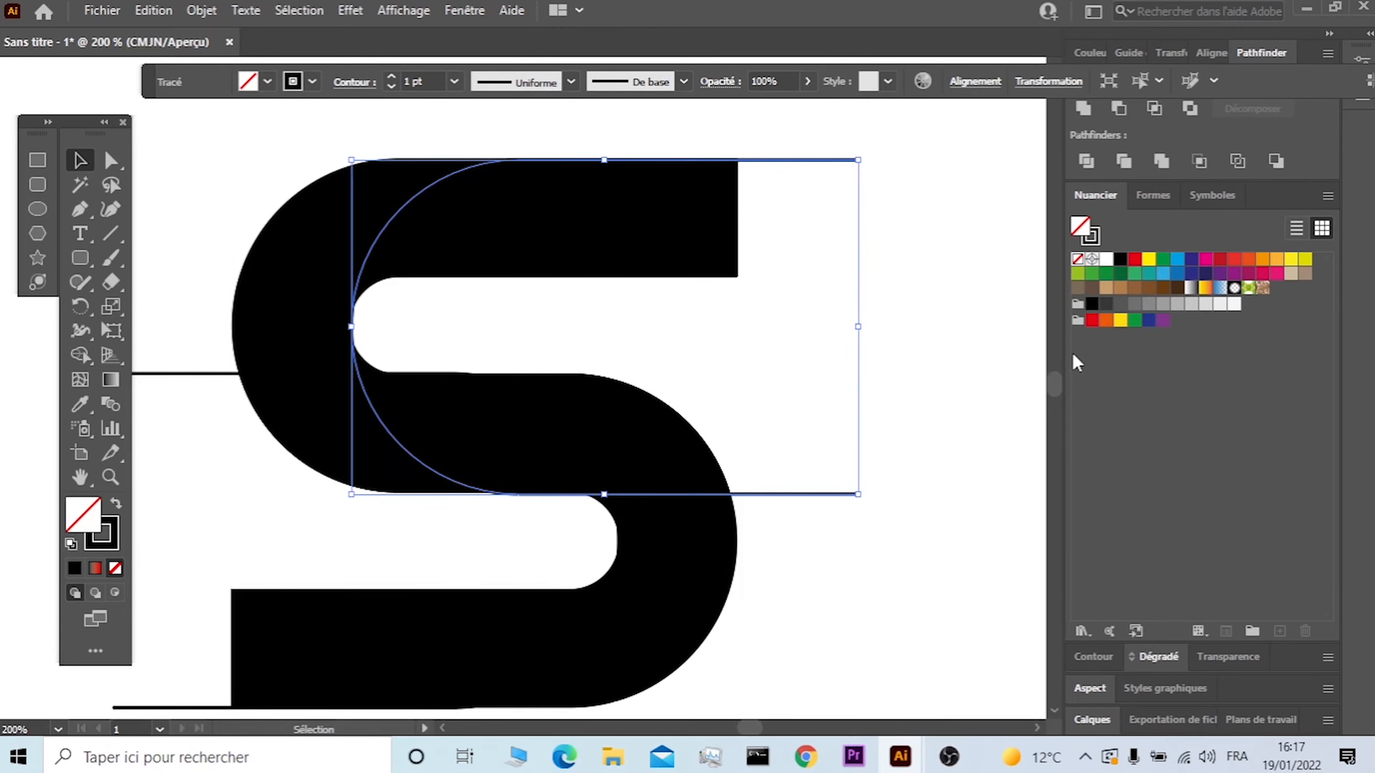
{"action": "left_click", "coordinate": [1000, 333]}
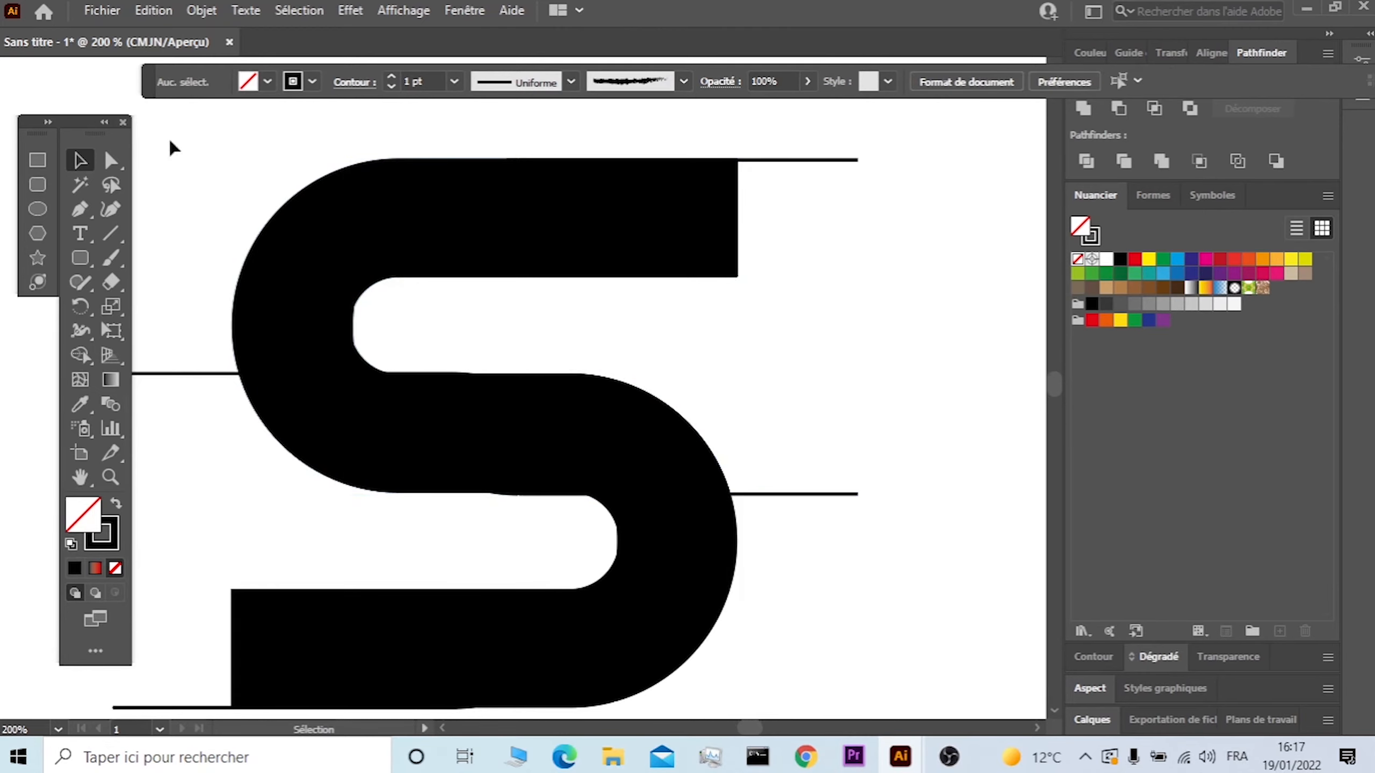
Divide the S shapes along both open curves with Pathfinder Divide and ungroup the resulting pieces.
{"action": "scroll", "coordinate": [362, 205], "scroll_direction": "down", "scroll_amount": 2}
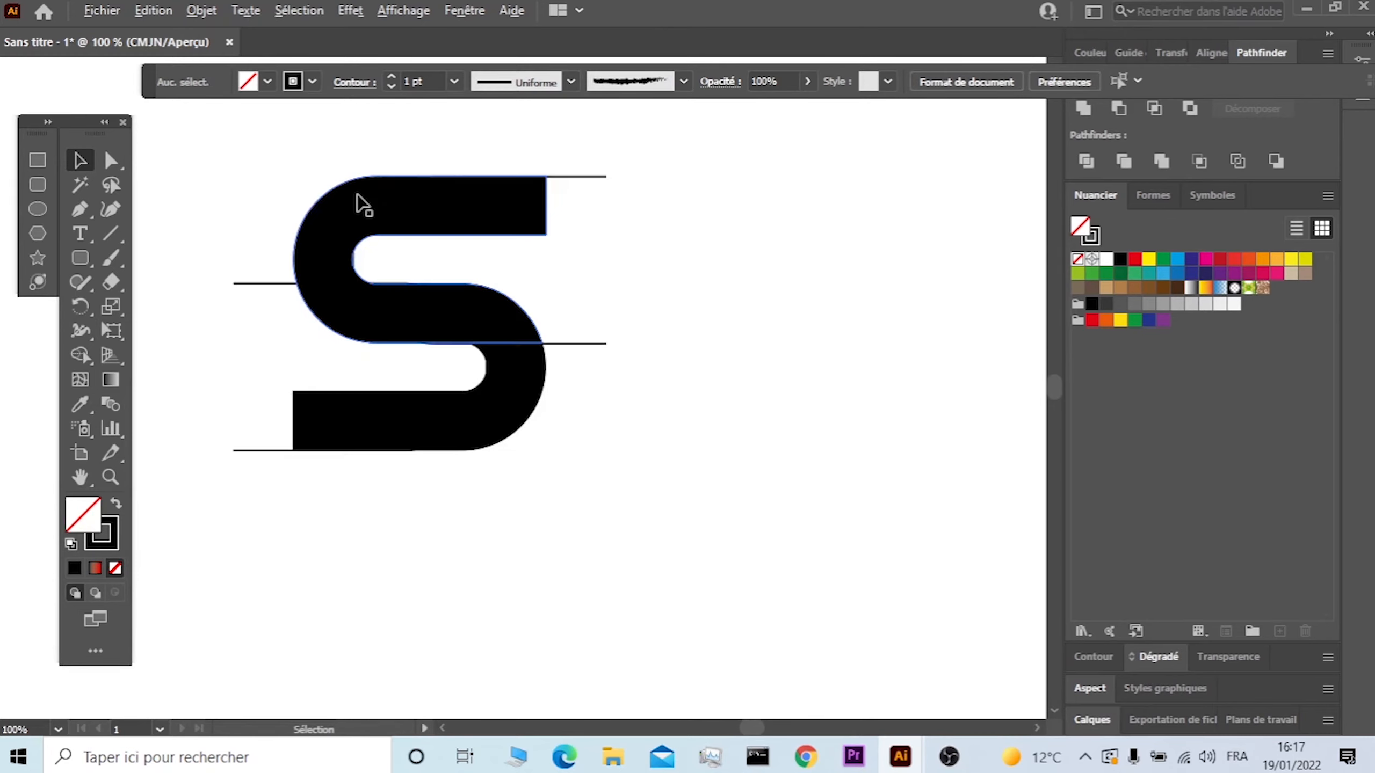
{"action": "left_click_drag", "start_coordinate": [622, 501], "coordinate": [241, 146]}
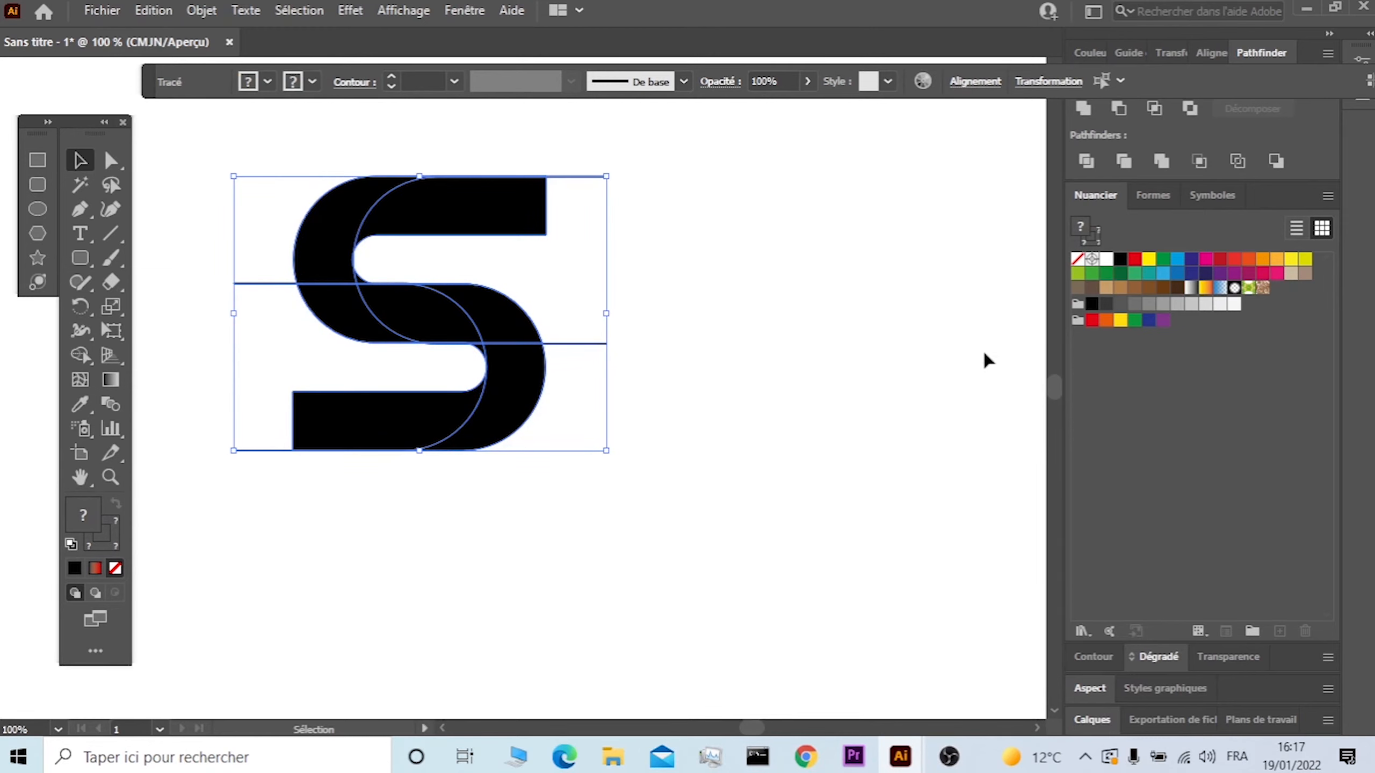
{"action": "left_click", "coordinate": [1086, 161]}
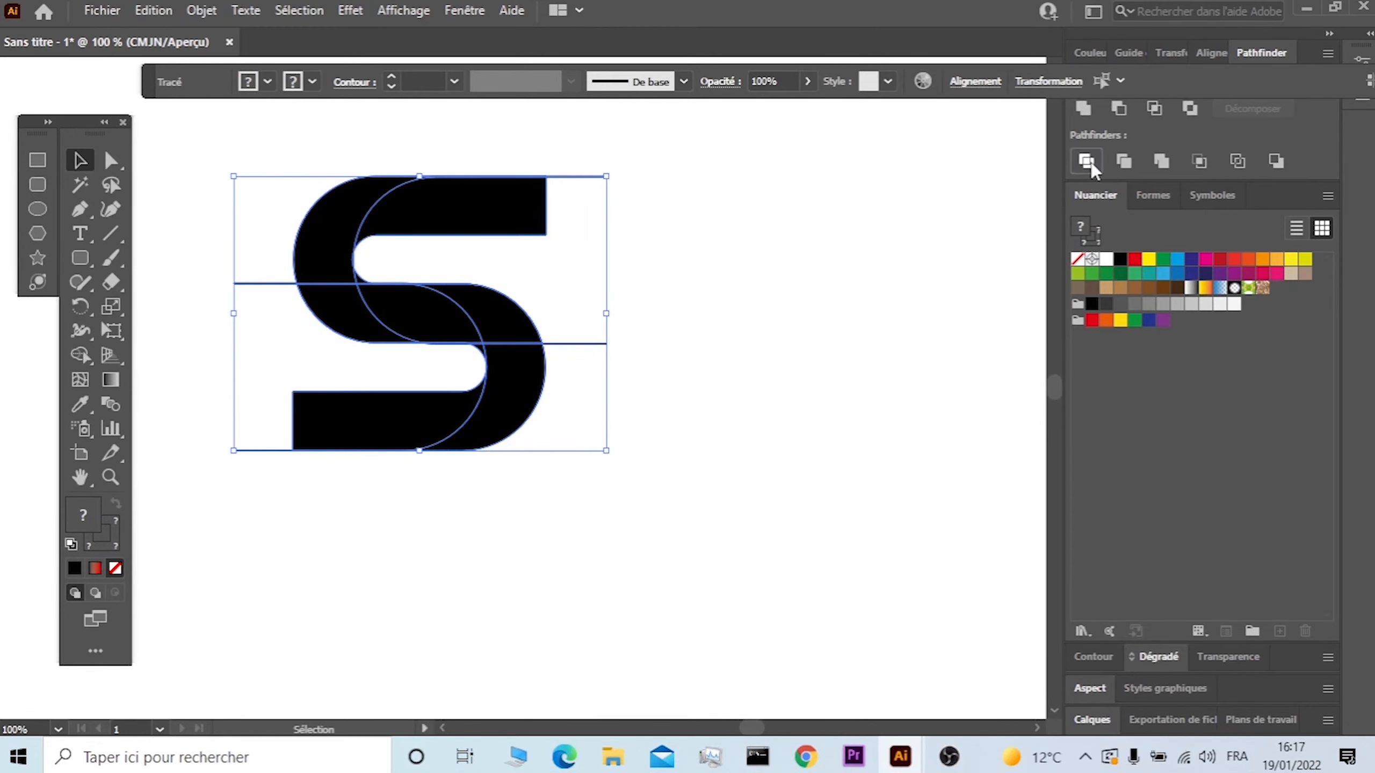
{"action": "right_click", "coordinate": [416, 325]}
{"action": "left_click", "coordinate": [464, 489]}
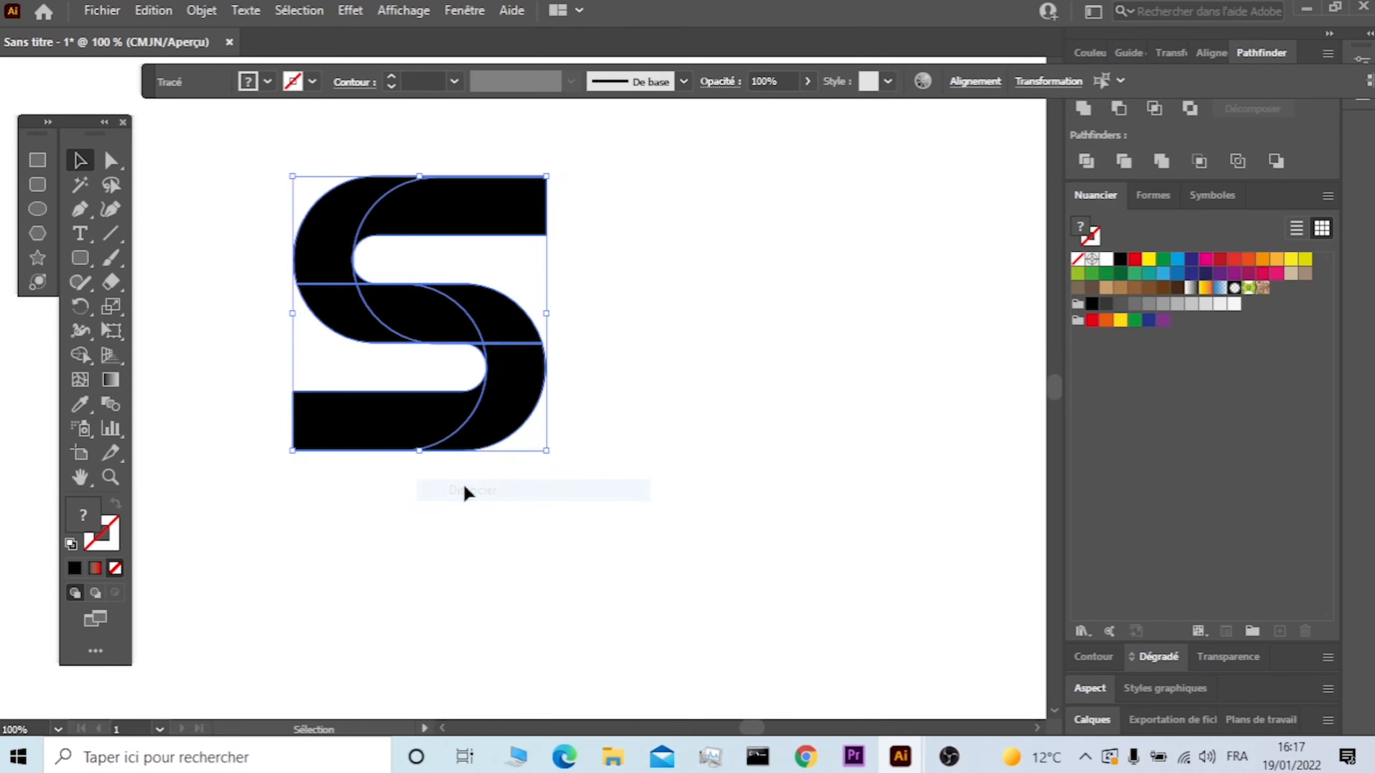
{"action": "left_click", "coordinate": [625, 401]}
Select all the divided pieces of the S and fill them with black.
{"action": "left_click_drag", "start_coordinate": [651, 174], "coordinate": [304, 521]}
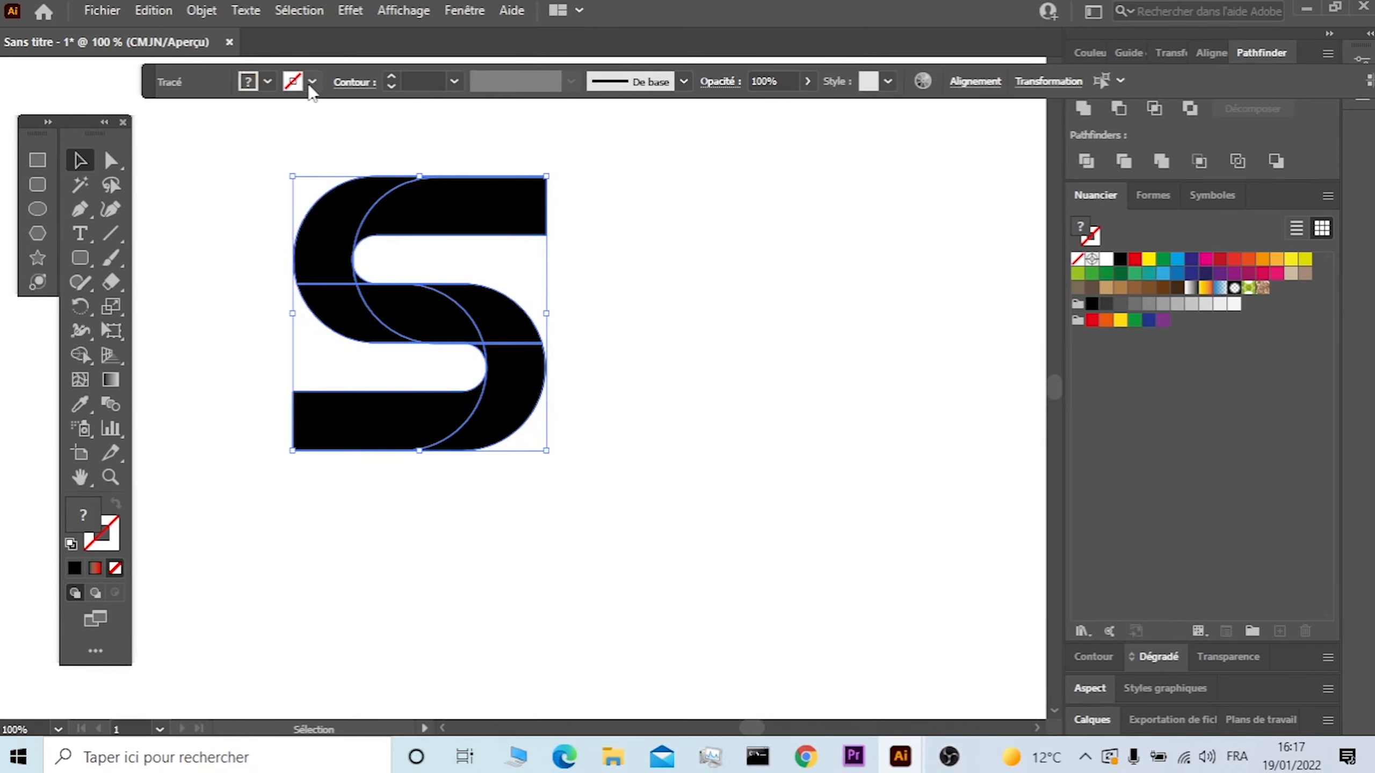
{"action": "left_click", "coordinate": [267, 82]}
{"action": "left_click", "coordinate": [59, 114]}
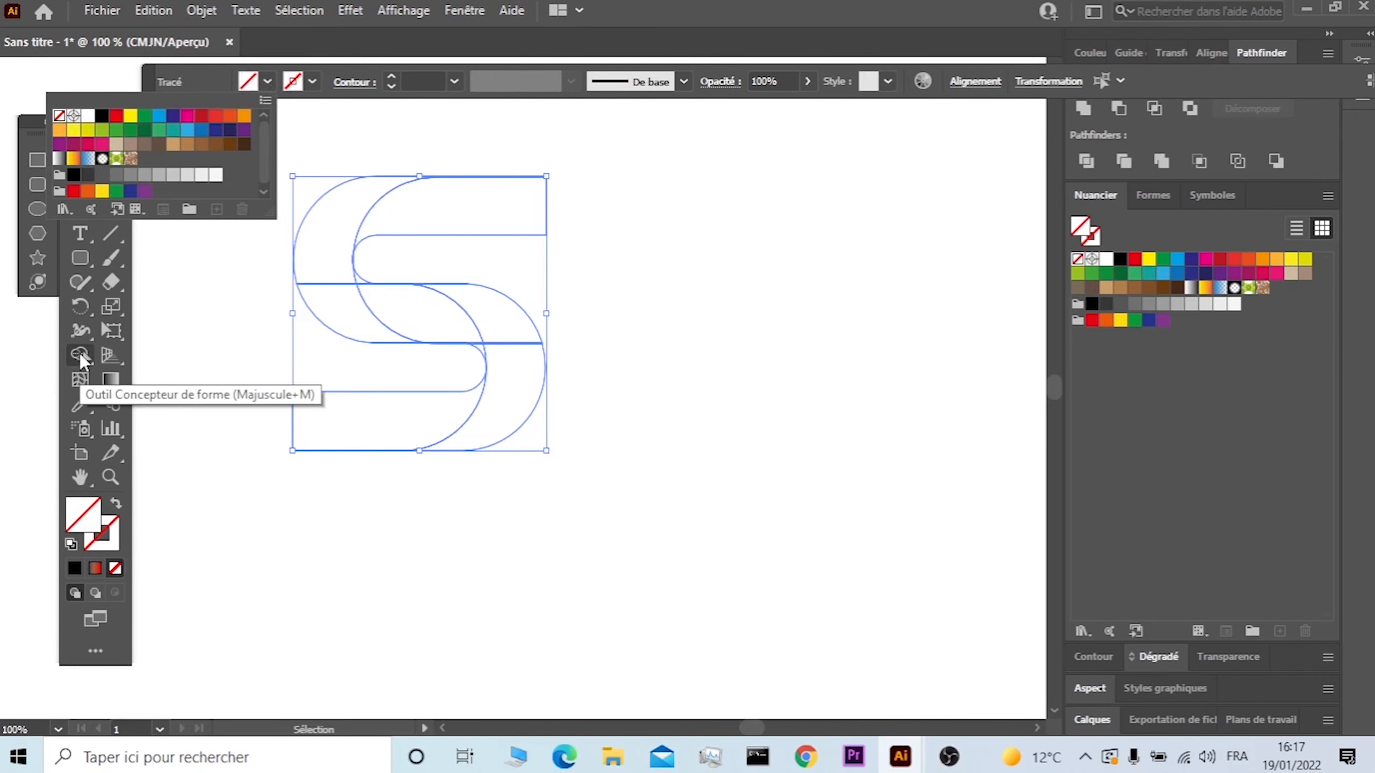
{"action": "left_click", "coordinate": [102, 115]}
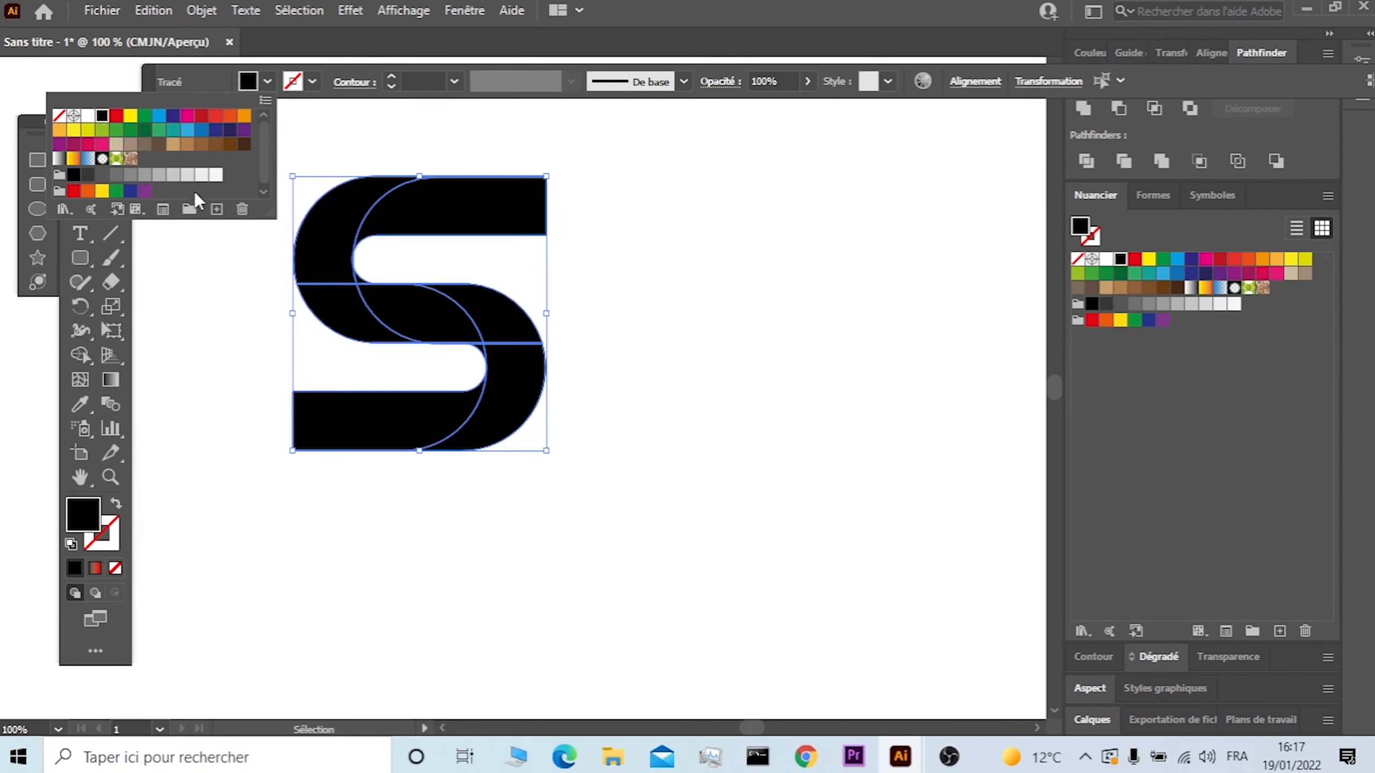
With Shape Builder and no fill, merge the two lower-bowl pieces, and join the upper bowl with the central band.
{"action": "left_click", "coordinate": [81, 356]}
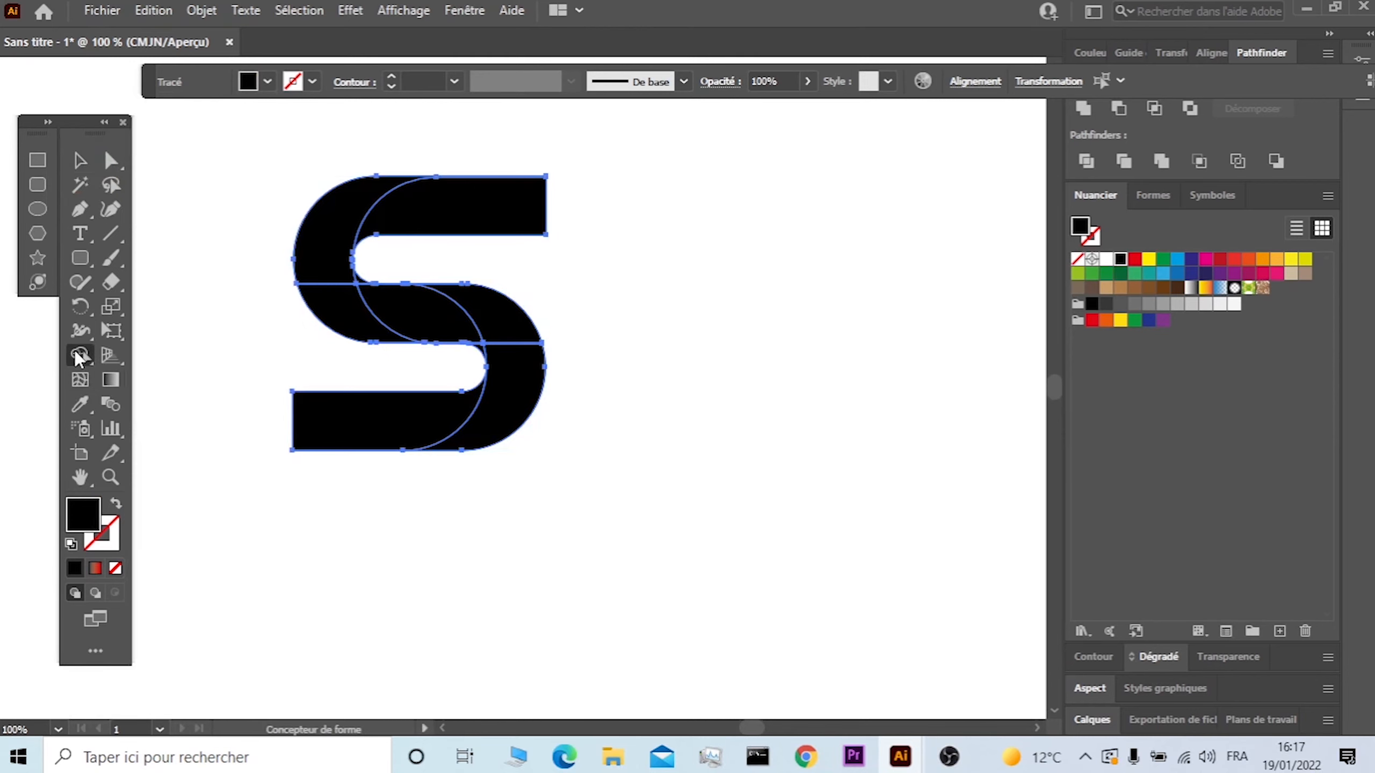
{"action": "left_click", "coordinate": [267, 81]}
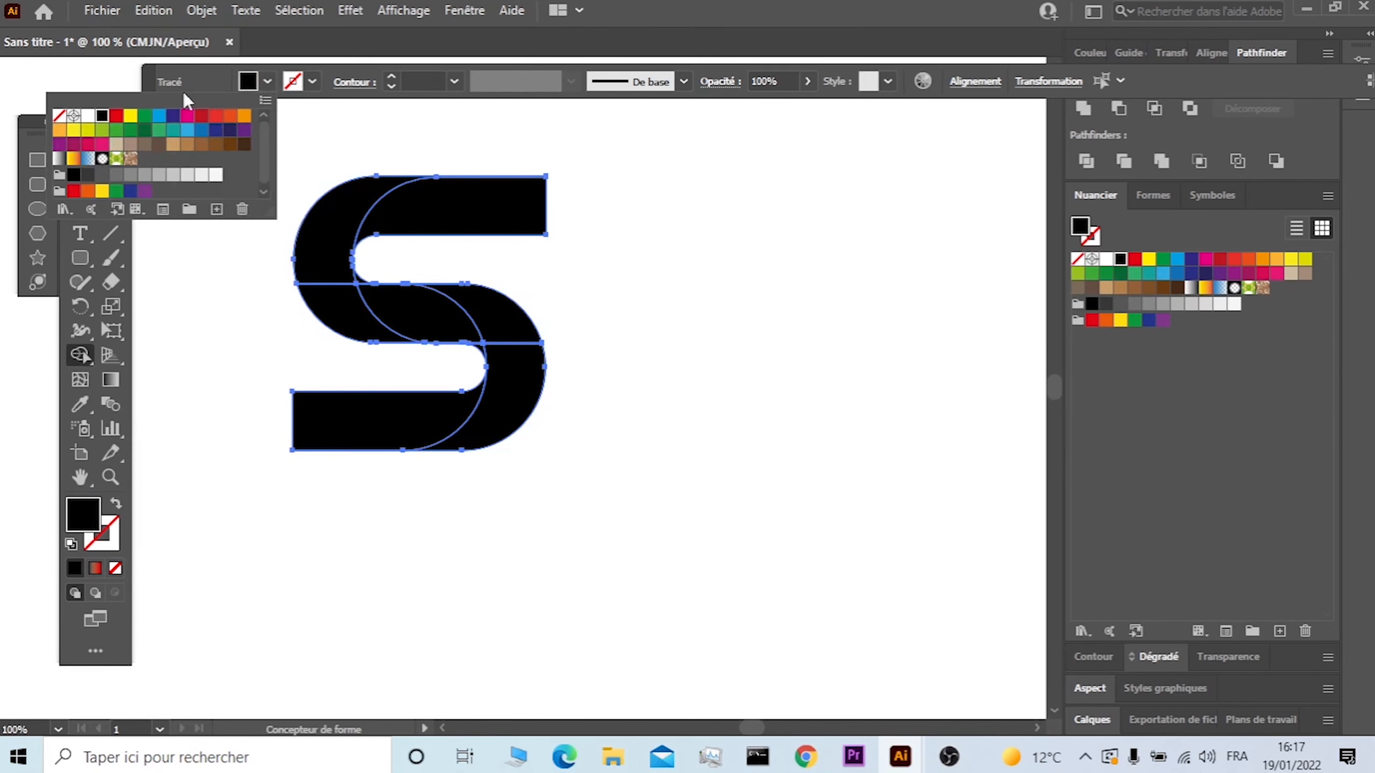
{"action": "left_click", "coordinate": [60, 115]}
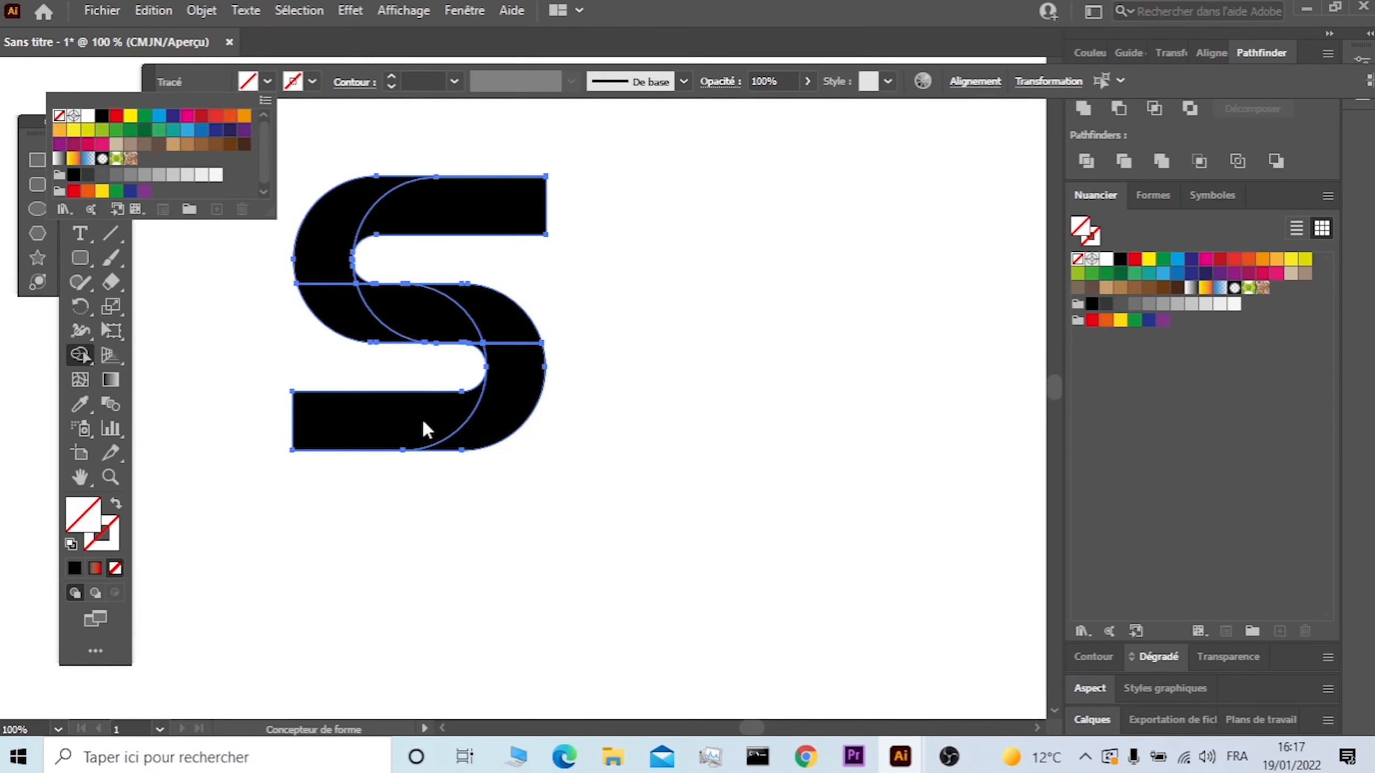
{"action": "left_click", "coordinate": [290, 364]}
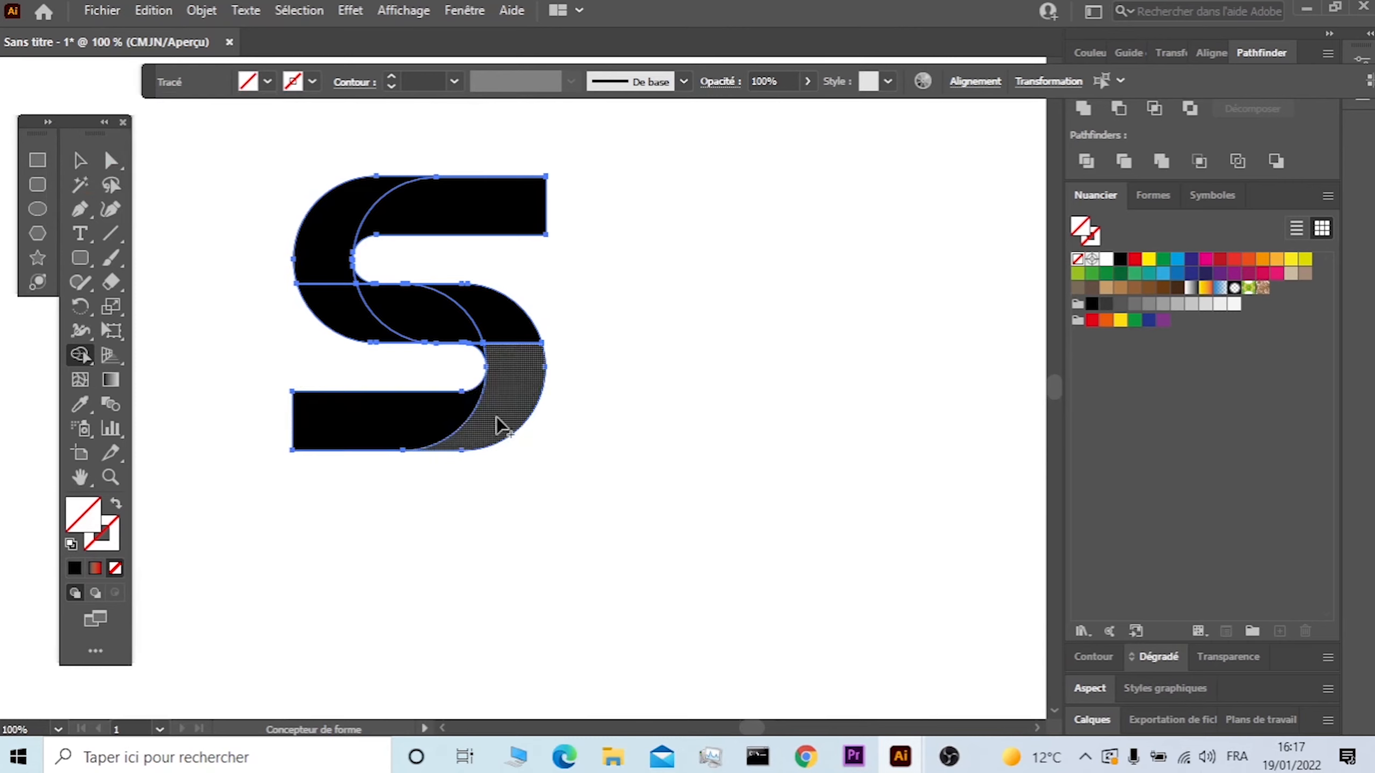
{"action": "mouse_move", "coordinate": [507, 397]}
{"action": "left_mouse_down"}
{"action": "mouse_move", "coordinate": [515, 329]}
{"action": "mouse_move", "coordinate": [509, 342]}
{"action": "left_mouse_up"}
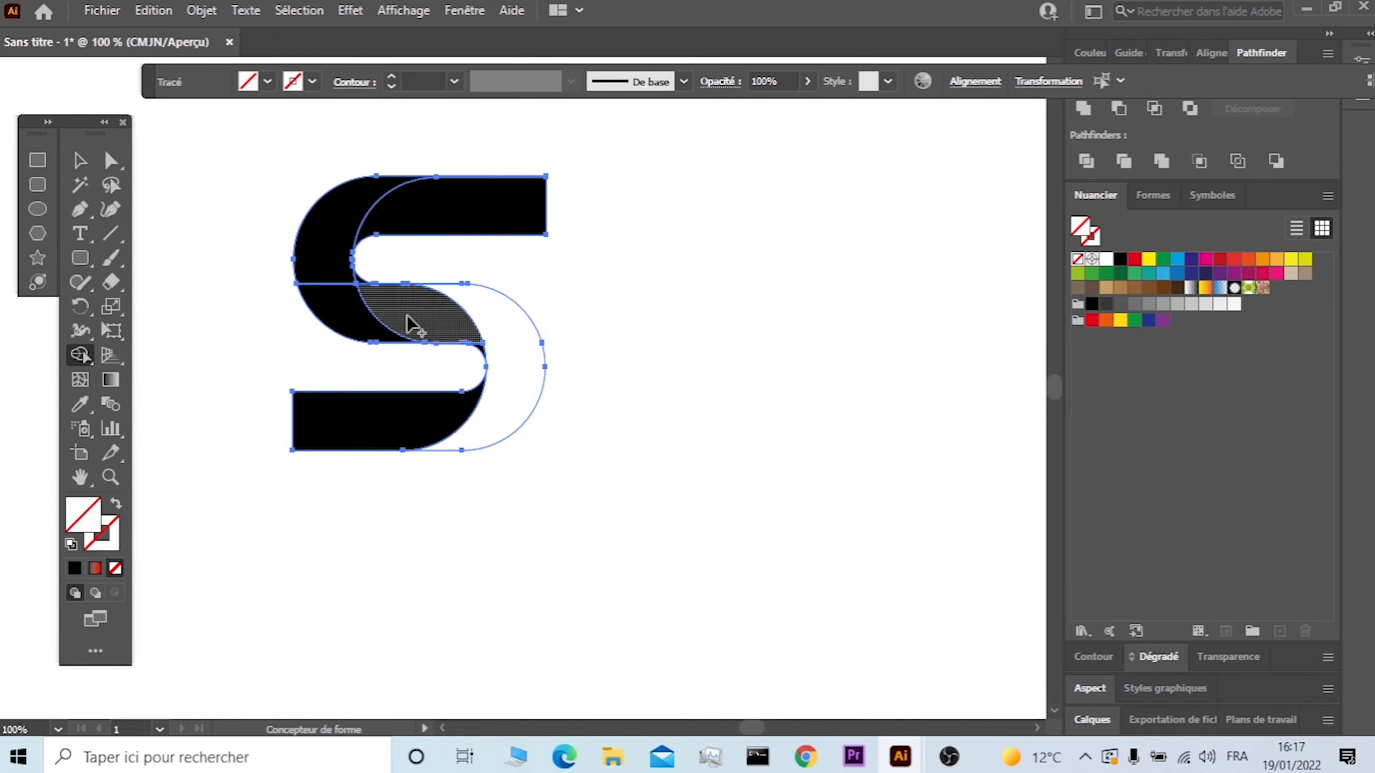
{"action": "left_click_drag", "start_coordinate": [339, 301], "coordinate": [316, 255]}
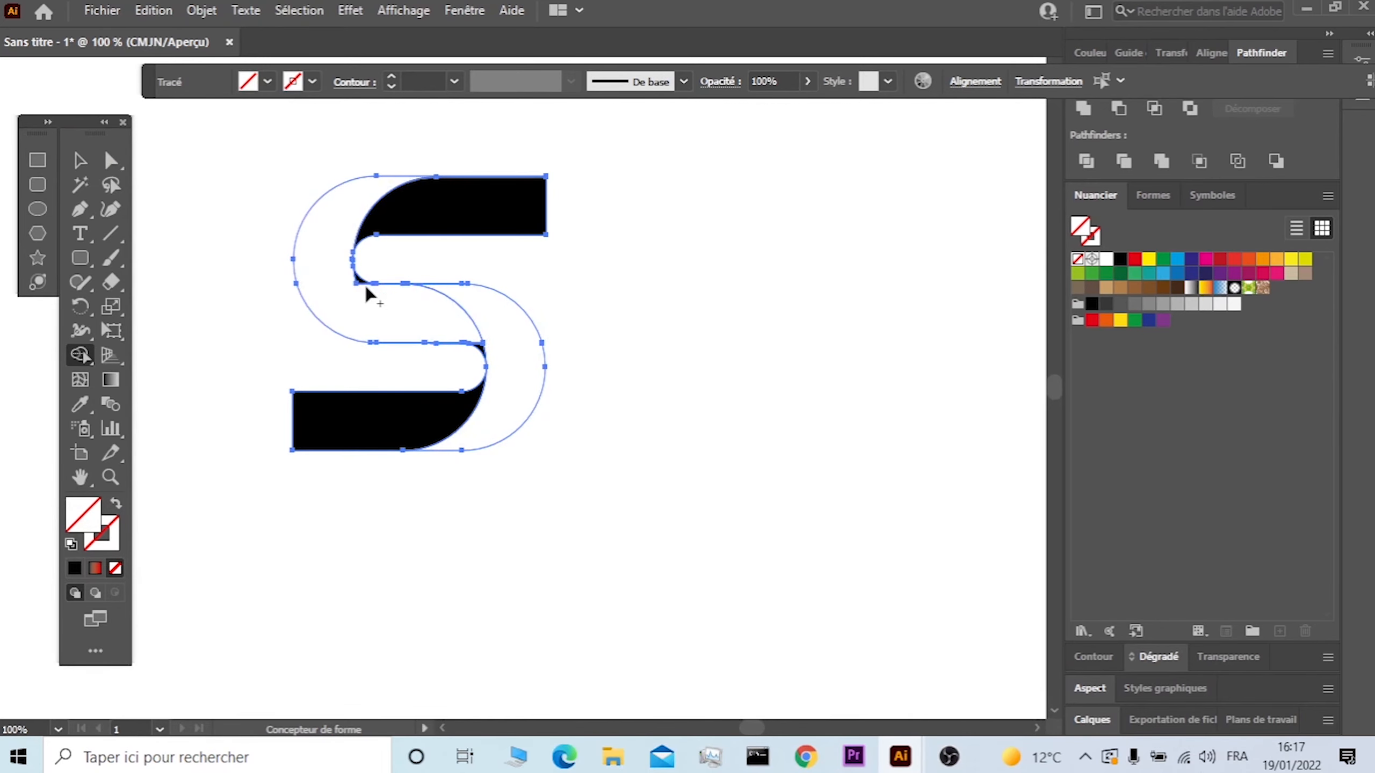
Merge the lower bowl with the upper bowl and central band into one black-filled body using Shape Builder.
{"action": "scroll", "coordinate": [374, 313], "scroll_direction": "up", "scroll_amount": 2}
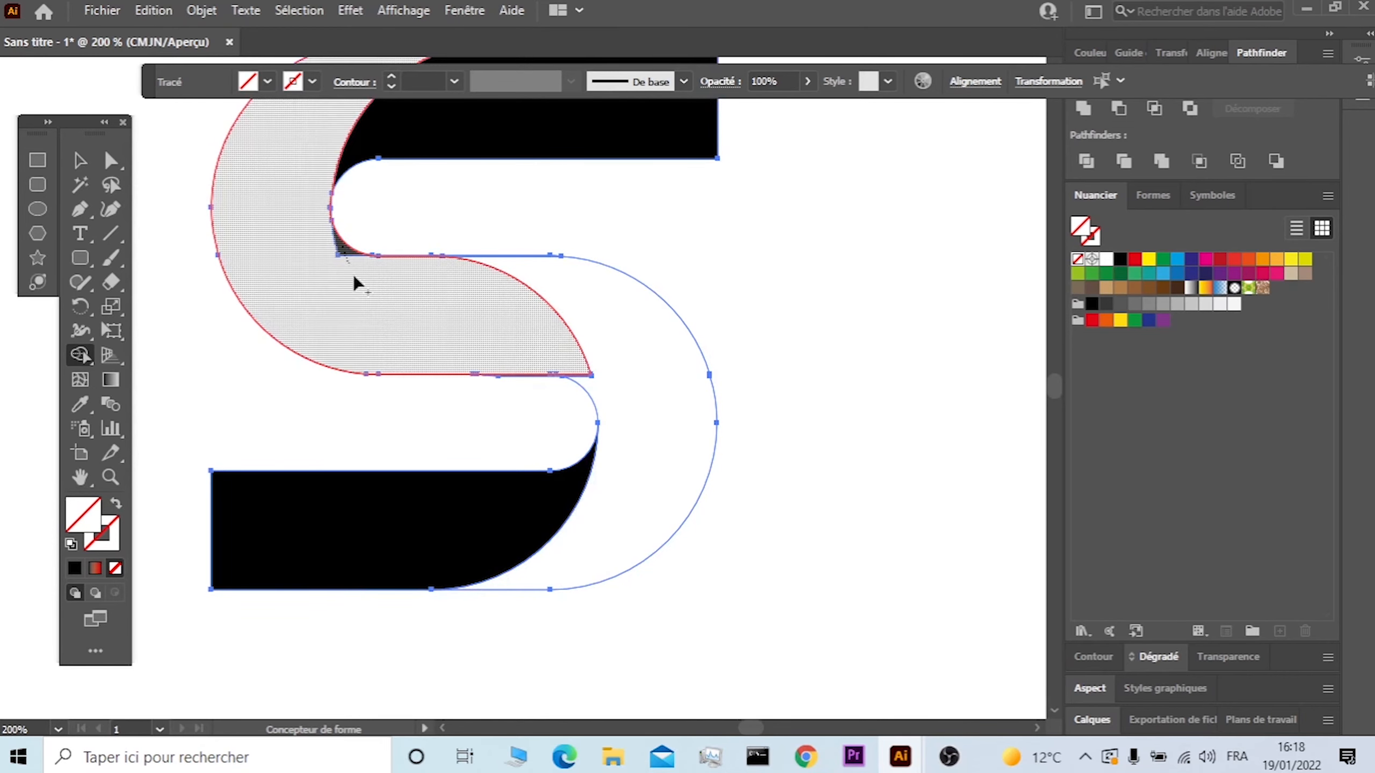
{"action": "scroll", "coordinate": [458, 346], "scroll_direction": "down", "scroll_amount": 3}
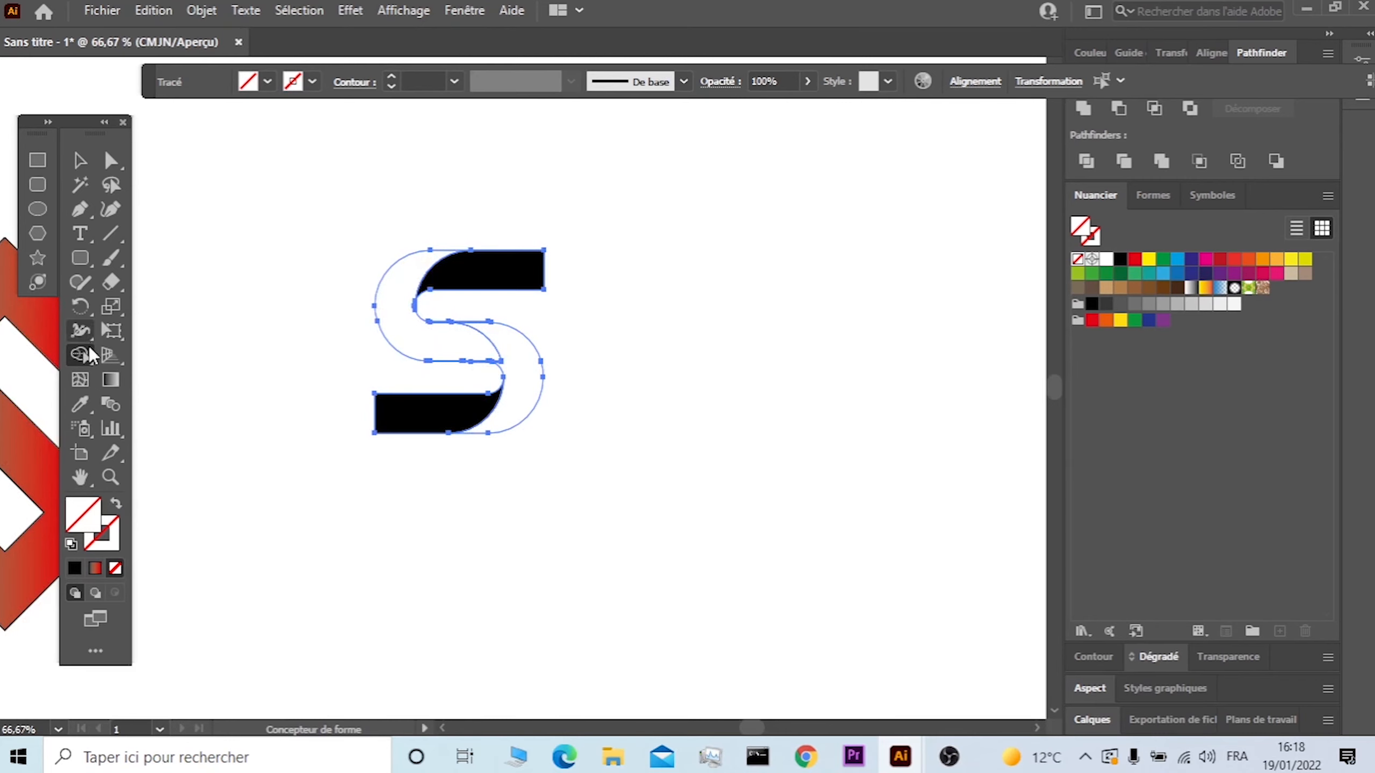
{"action": "left_click", "coordinate": [268, 81]}
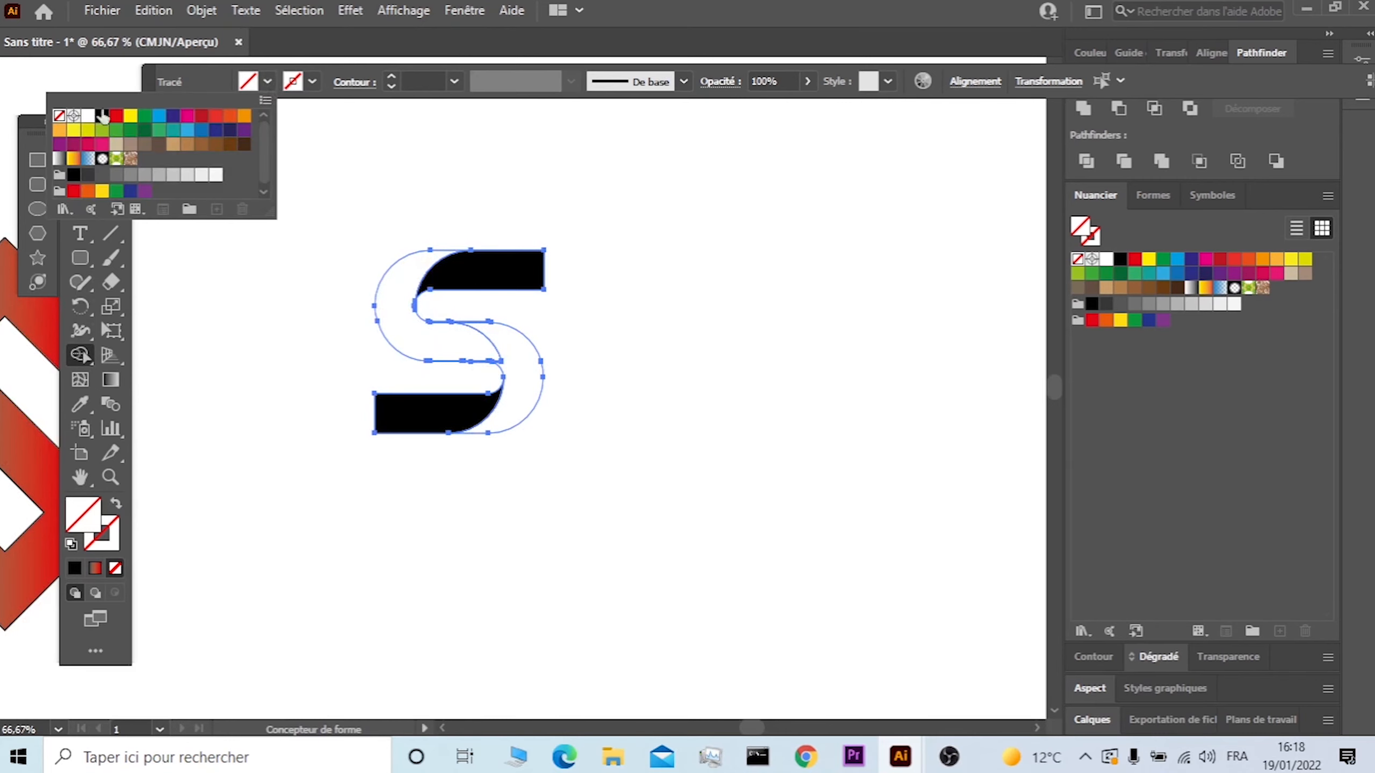
{"action": "left_click", "coordinate": [103, 116]}
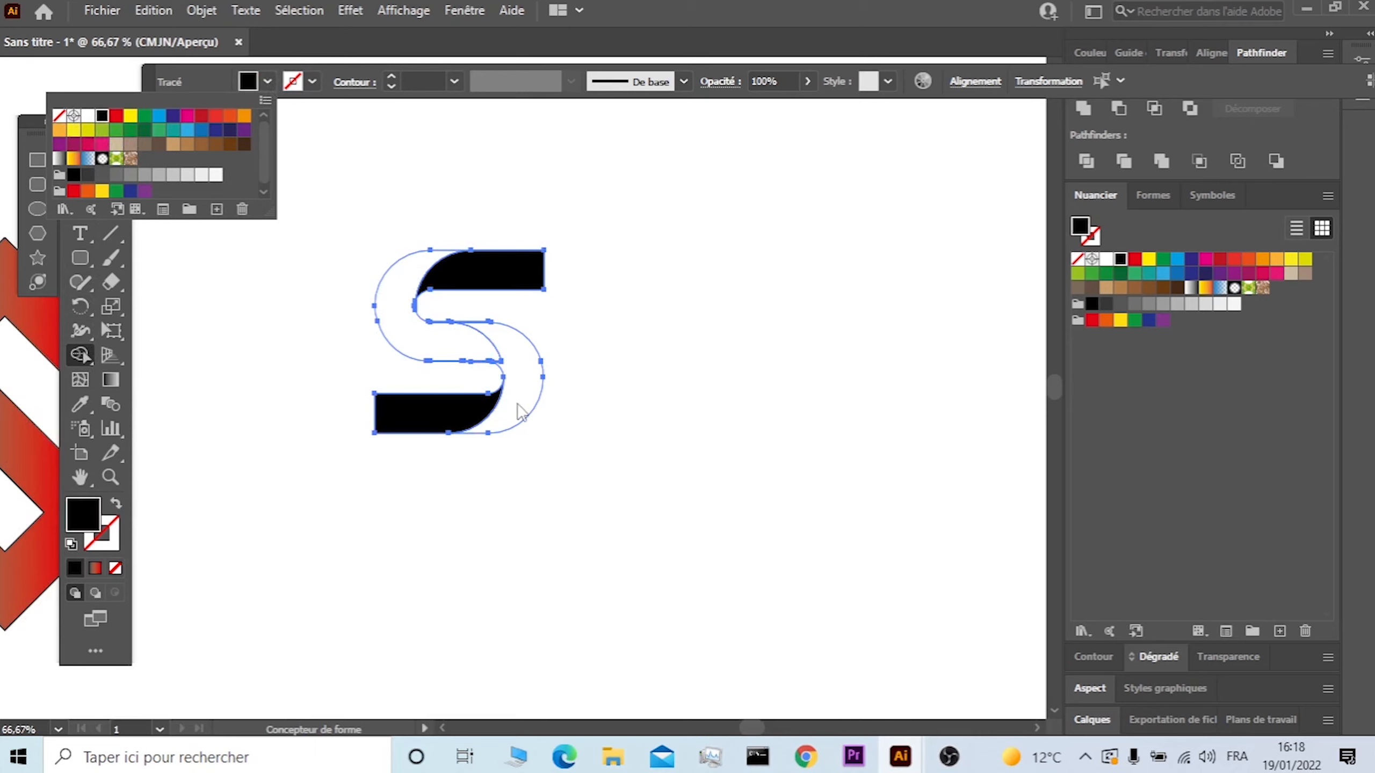
{"action": "mouse_move", "coordinate": [513, 420]}
{"action": "left_mouse_down"}
{"action": "mouse_move", "coordinate": [521, 386]}
{"action": "mouse_move", "coordinate": [501, 350]}
{"action": "mouse_move", "coordinate": [403, 315]}
{"action": "left_mouse_up"}
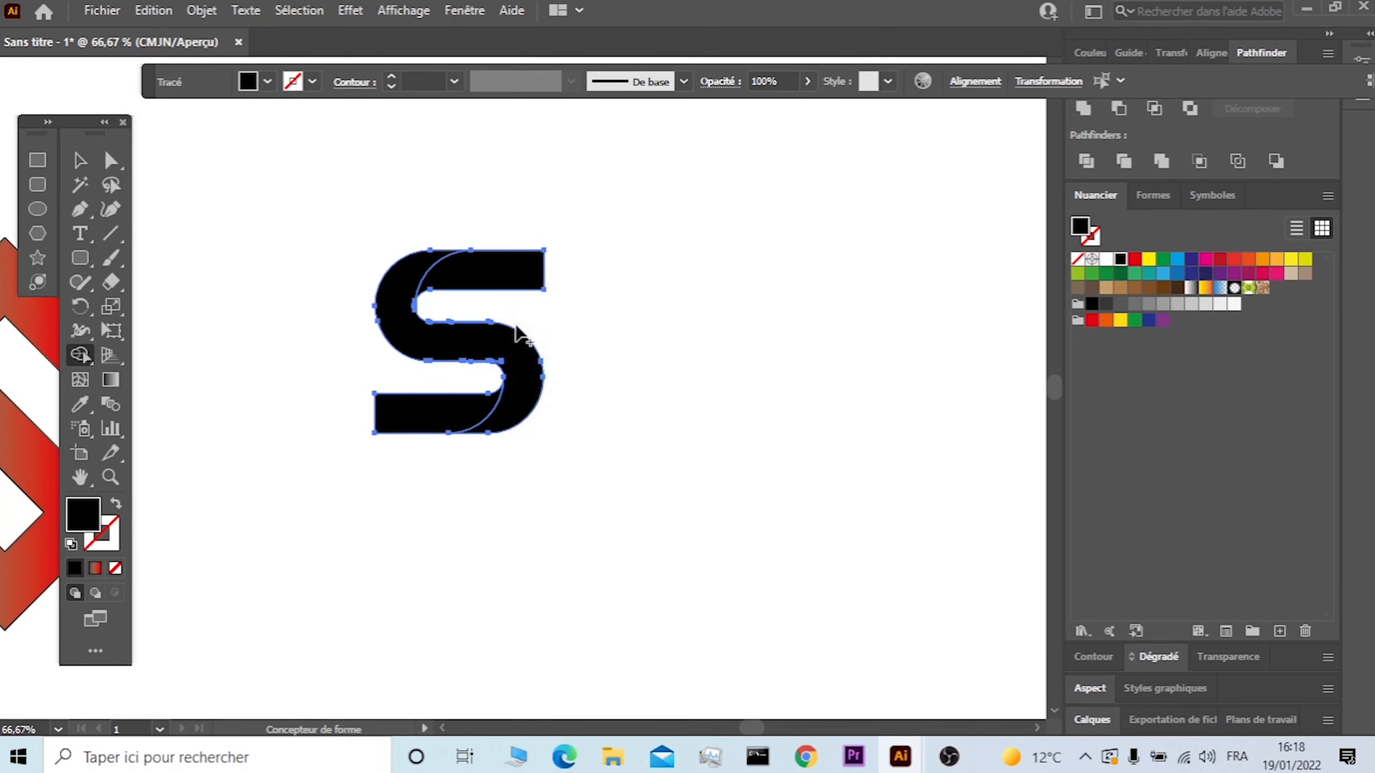
Select the complete rounded S and move it farther from the gradient S, into the open area of the artboard.
{"action": "scroll", "coordinate": [585, 262], "scroll_direction": "down", "scroll_amount": 1}
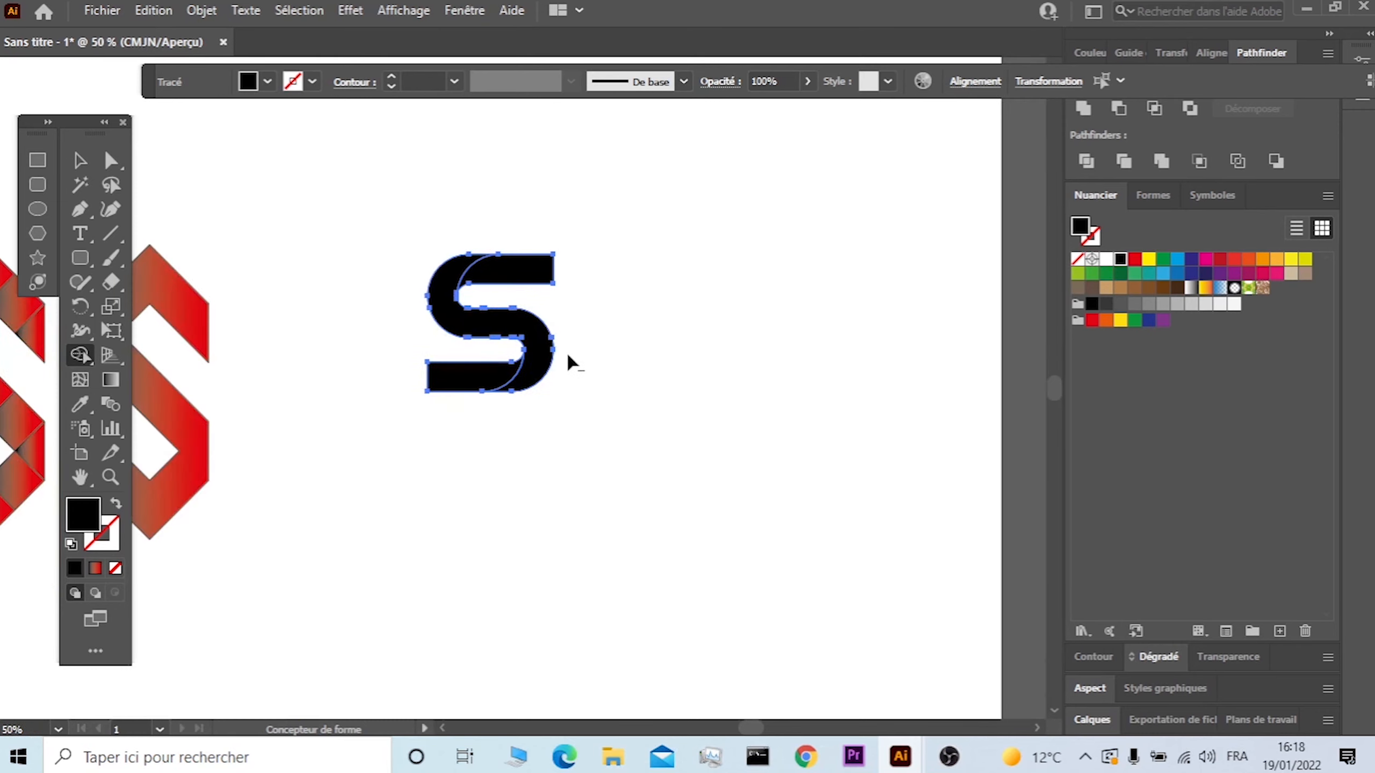
{"action": "scroll", "coordinate": [566, 350], "scroll_direction": "up", "scroll_amount": 1}
{"action": "scroll", "coordinate": [565, 382], "scroll_direction": "up", "scroll_amount": 1}
{"action": "key", "text": "v"}
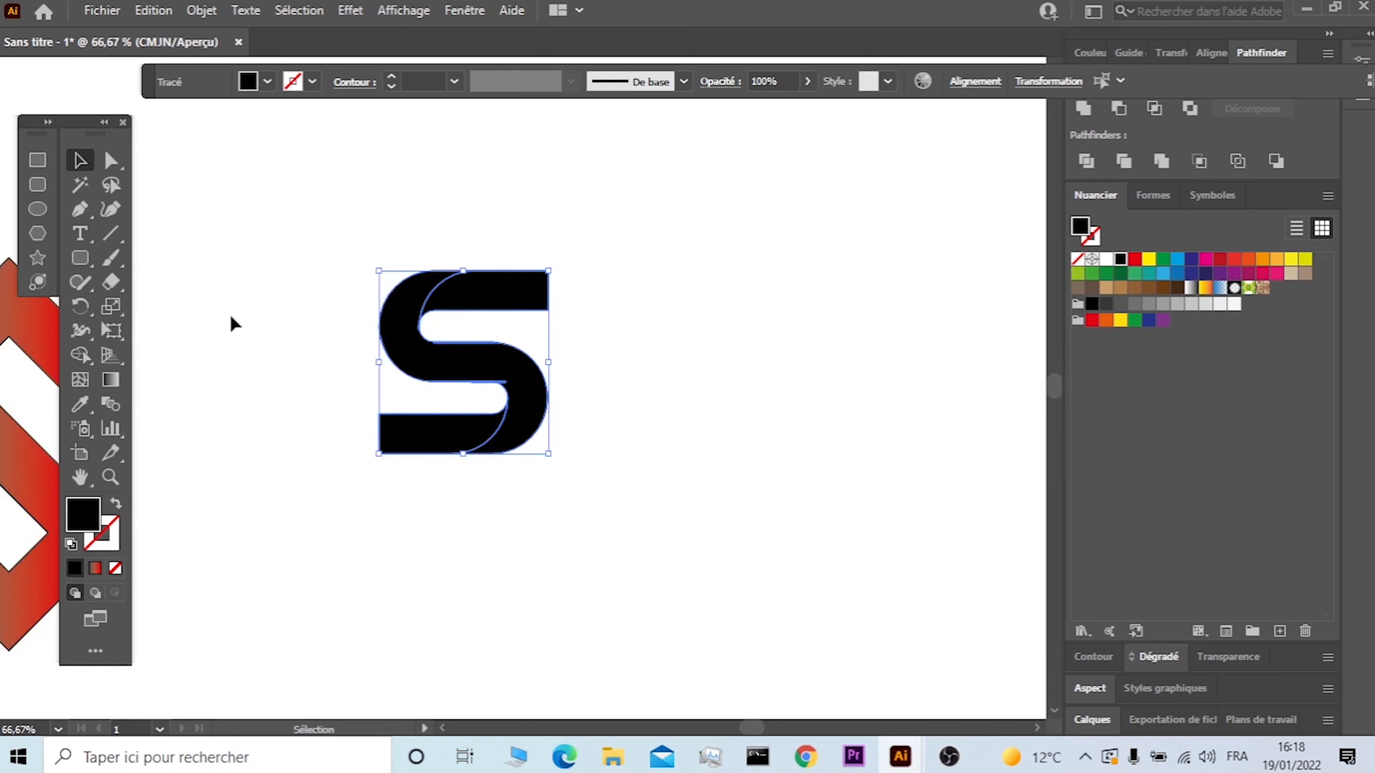
{"action": "left_click", "coordinate": [271, 326]}
{"action": "left_click_drag", "start_coordinate": [266, 247], "coordinate": [606, 629]}
{"action": "left_click_drag", "start_coordinate": [541, 441], "coordinate": [697, 477]}
{"action": "left_click", "coordinate": [657, 552]}
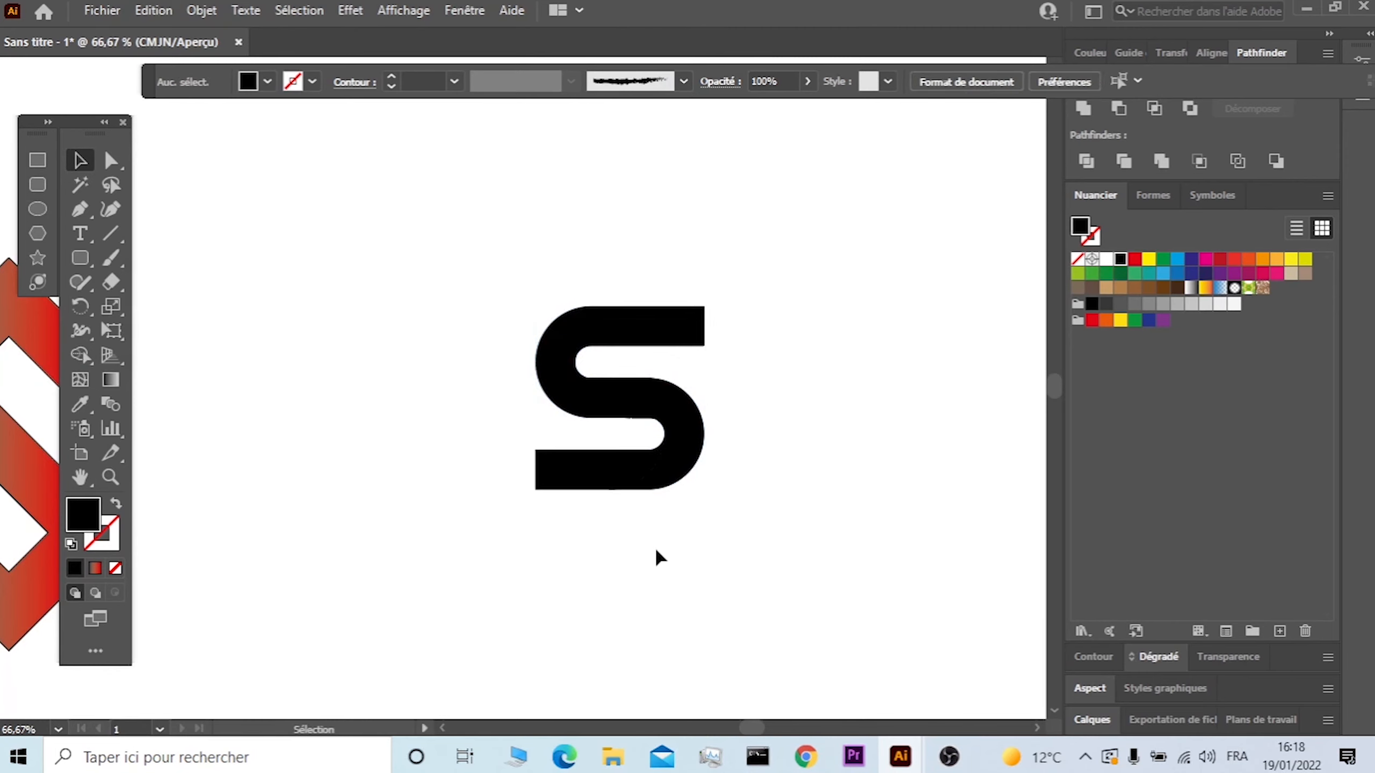
Fill the rounded S with the linear black-to-red gradient.
{"action": "left_click", "coordinate": [682, 438]}
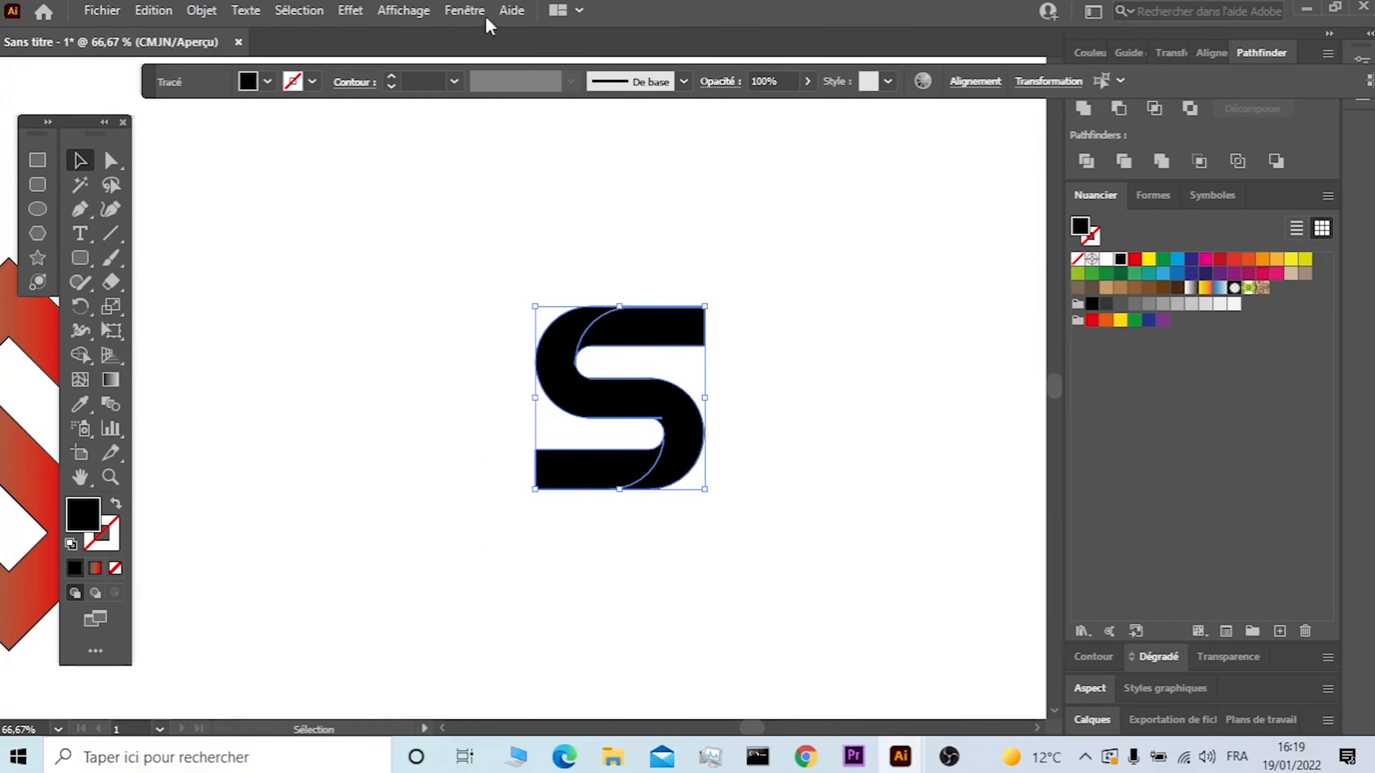
{"action": "left_click", "coordinate": [470, 11]}
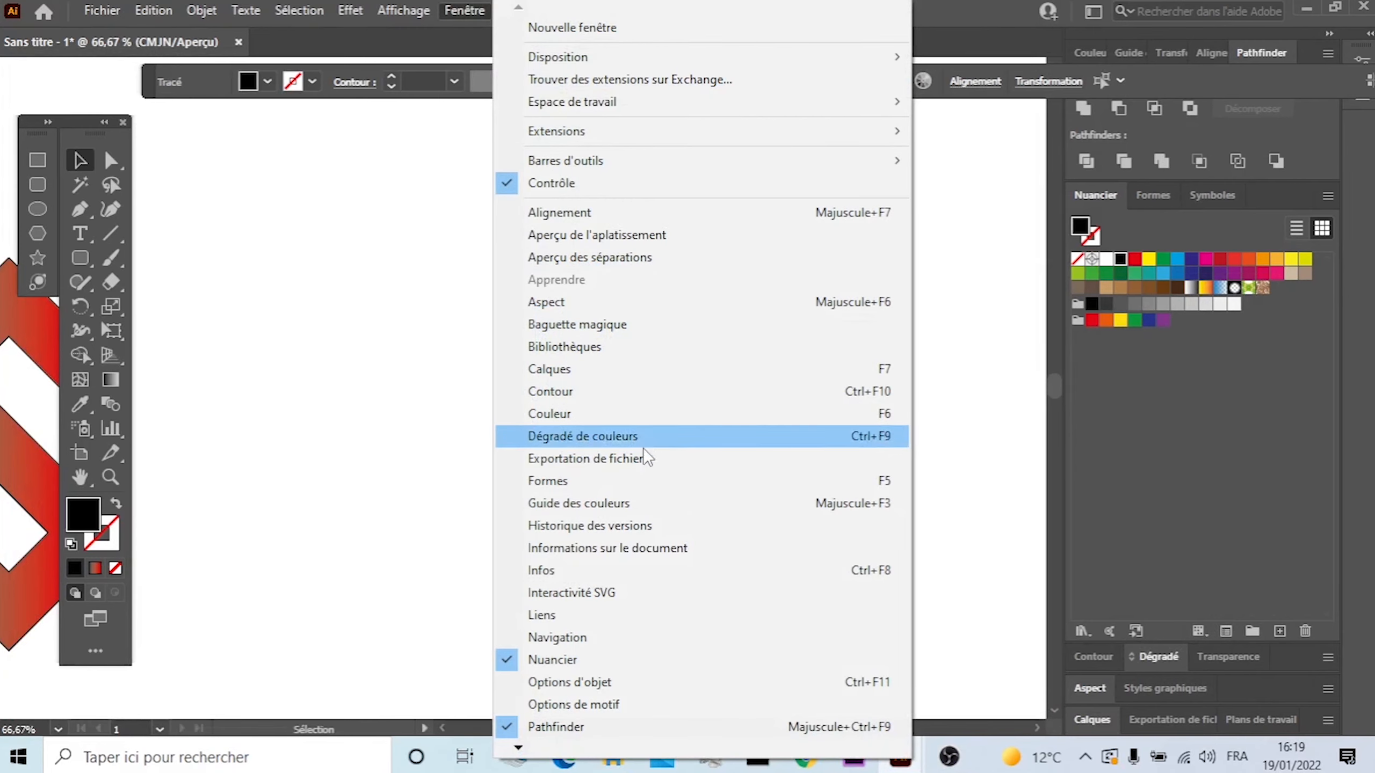
{"action": "left_click", "coordinate": [681, 436]}
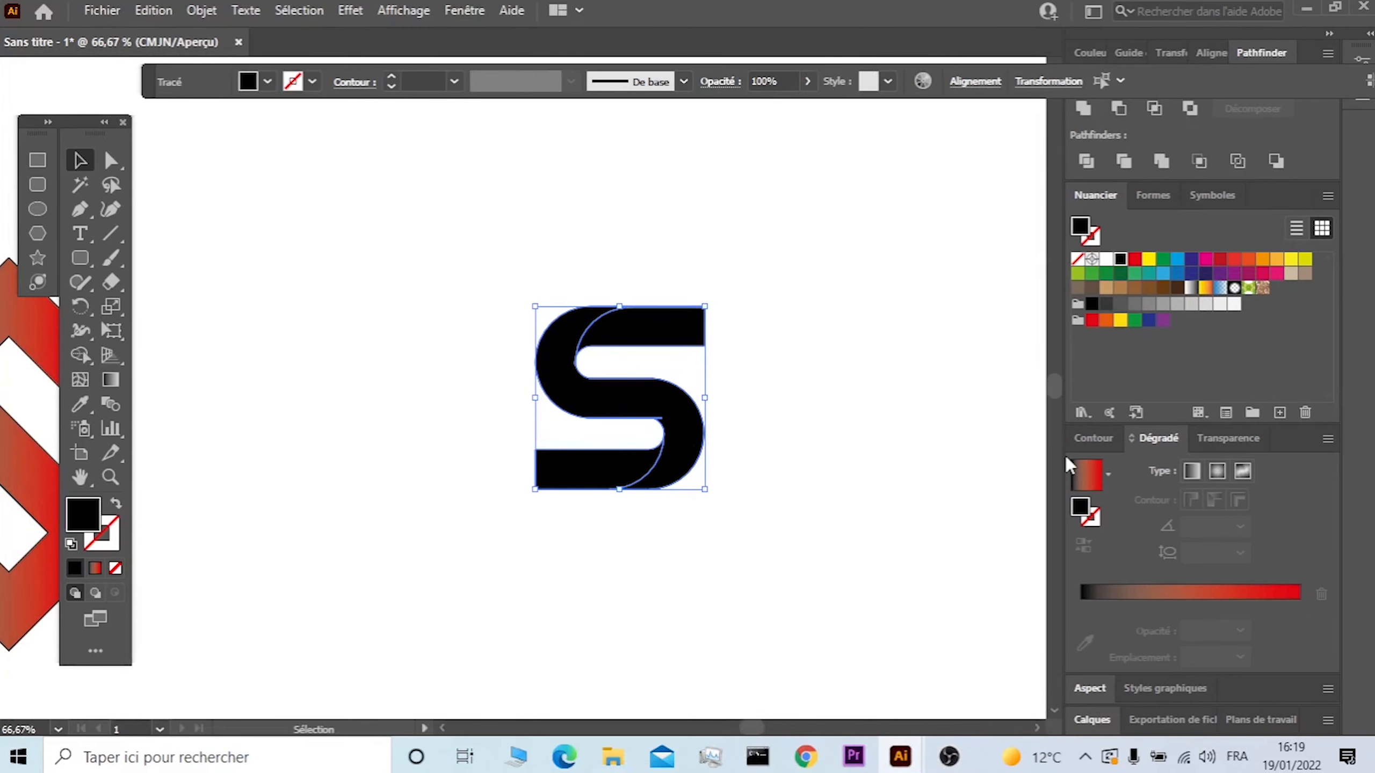
{"action": "left_click", "coordinate": [1093, 484]}
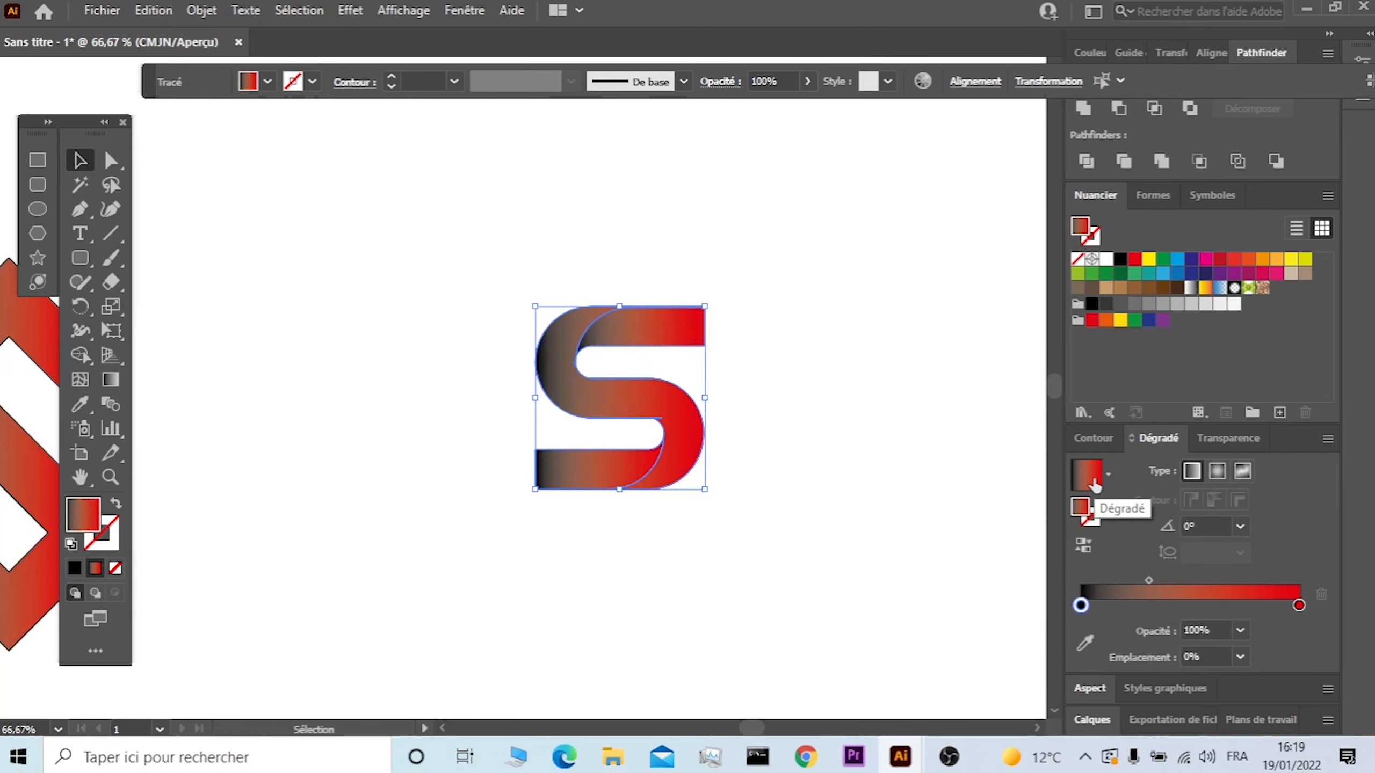
Shift the gradient's black stop to about 47% and try the radial and freeform gradient types on the S.
{"action": "mouse_move", "coordinate": [1081, 605]}
{"action": "left_mouse_down"}
{"action": "mouse_move", "coordinate": [1183, 605]}
{"action": "mouse_move", "coordinate": [1081, 605]}
{"action": "left_mouse_up"}
{"action": "left_click_drag", "start_coordinate": [1081, 605], "coordinate": [1182, 604]}
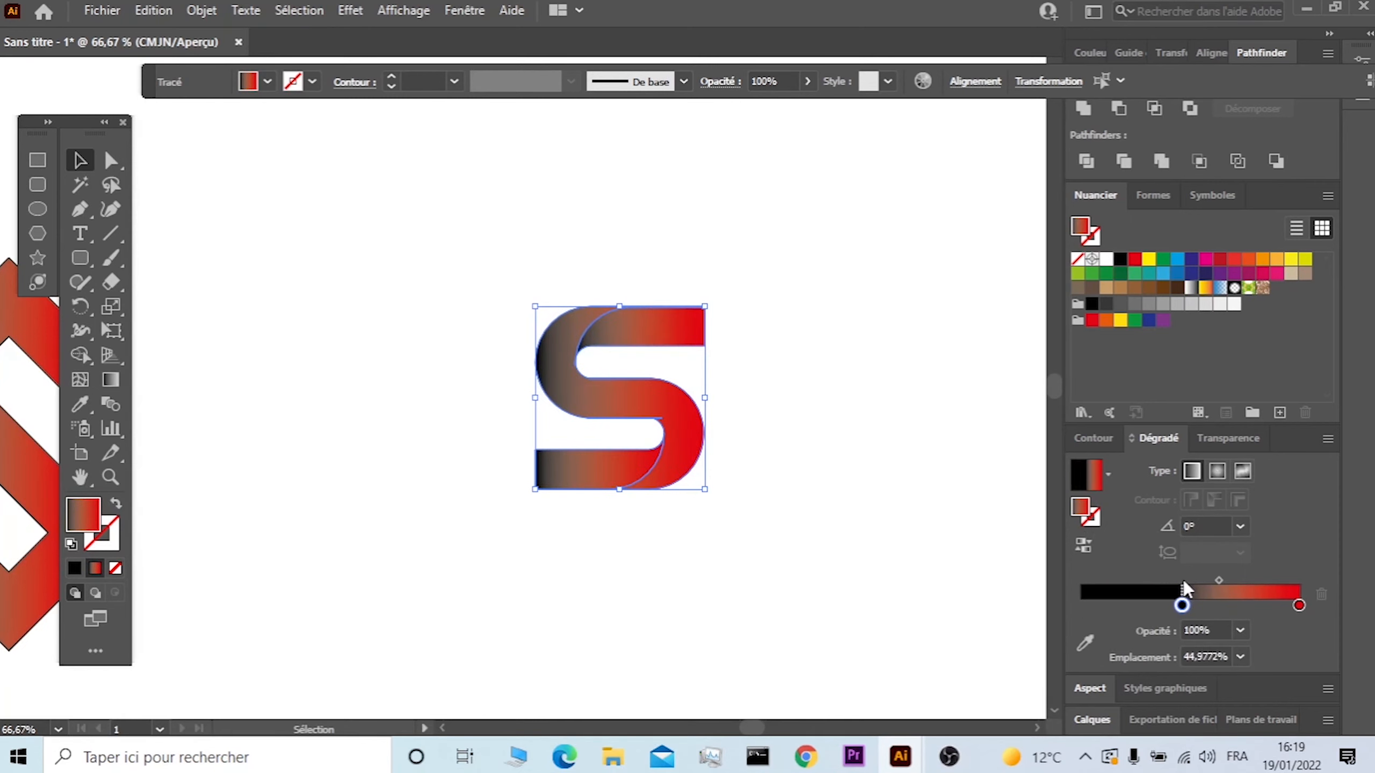
{"action": "left_click", "coordinate": [1217, 473]}
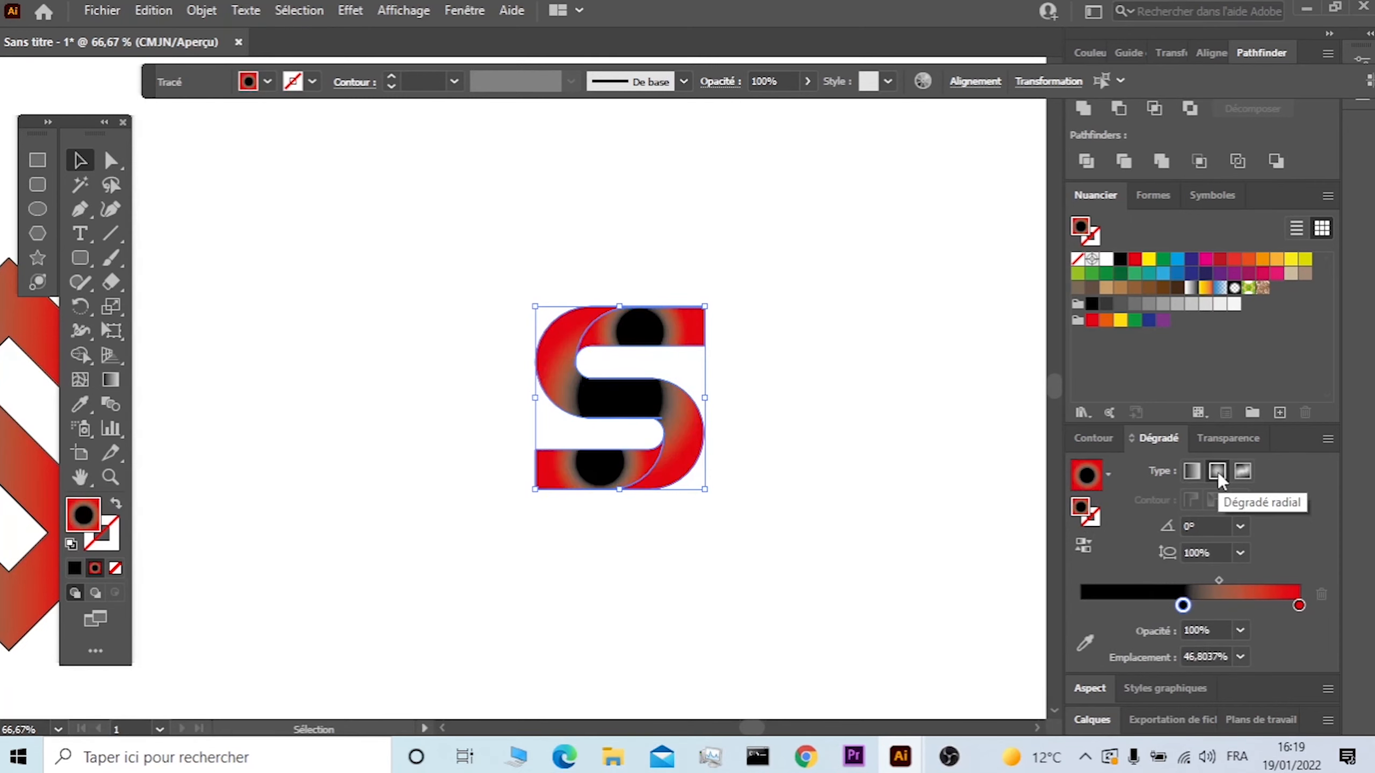
{"action": "left_click", "coordinate": [1243, 473]}
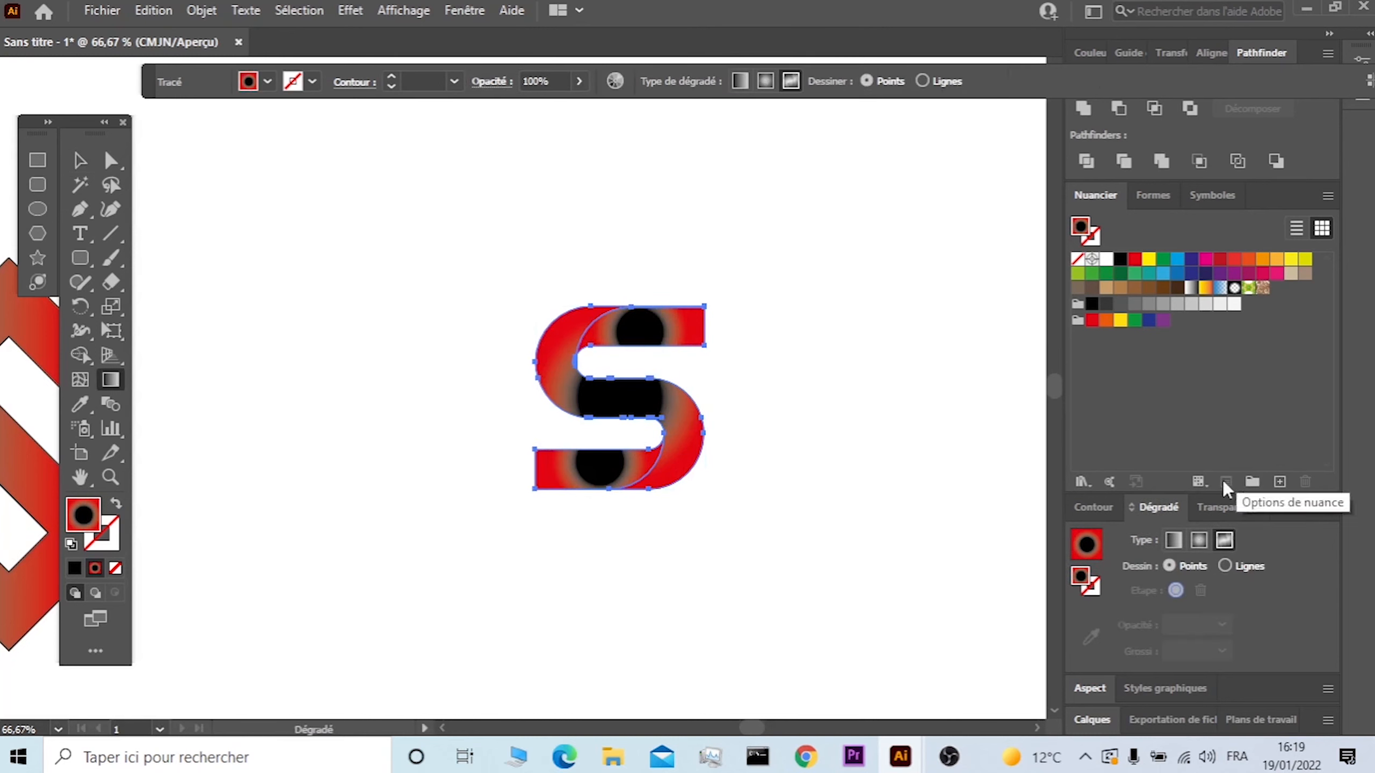
Switch the rounded S back to a linear gradient and move its black stop to about 0.2%.
{"action": "left_click", "coordinate": [1190, 539]}
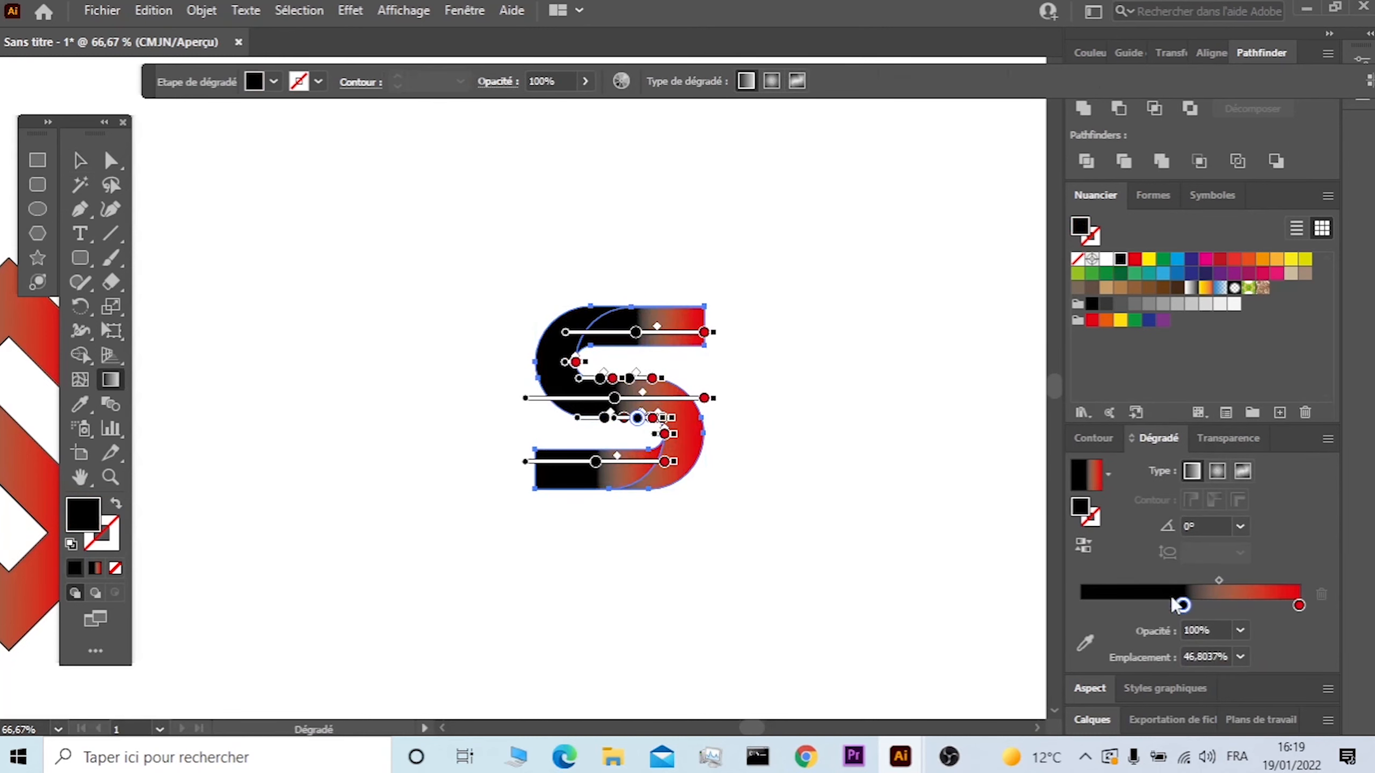
{"action": "left_click_drag", "start_coordinate": [1182, 604], "coordinate": [1081, 606]}
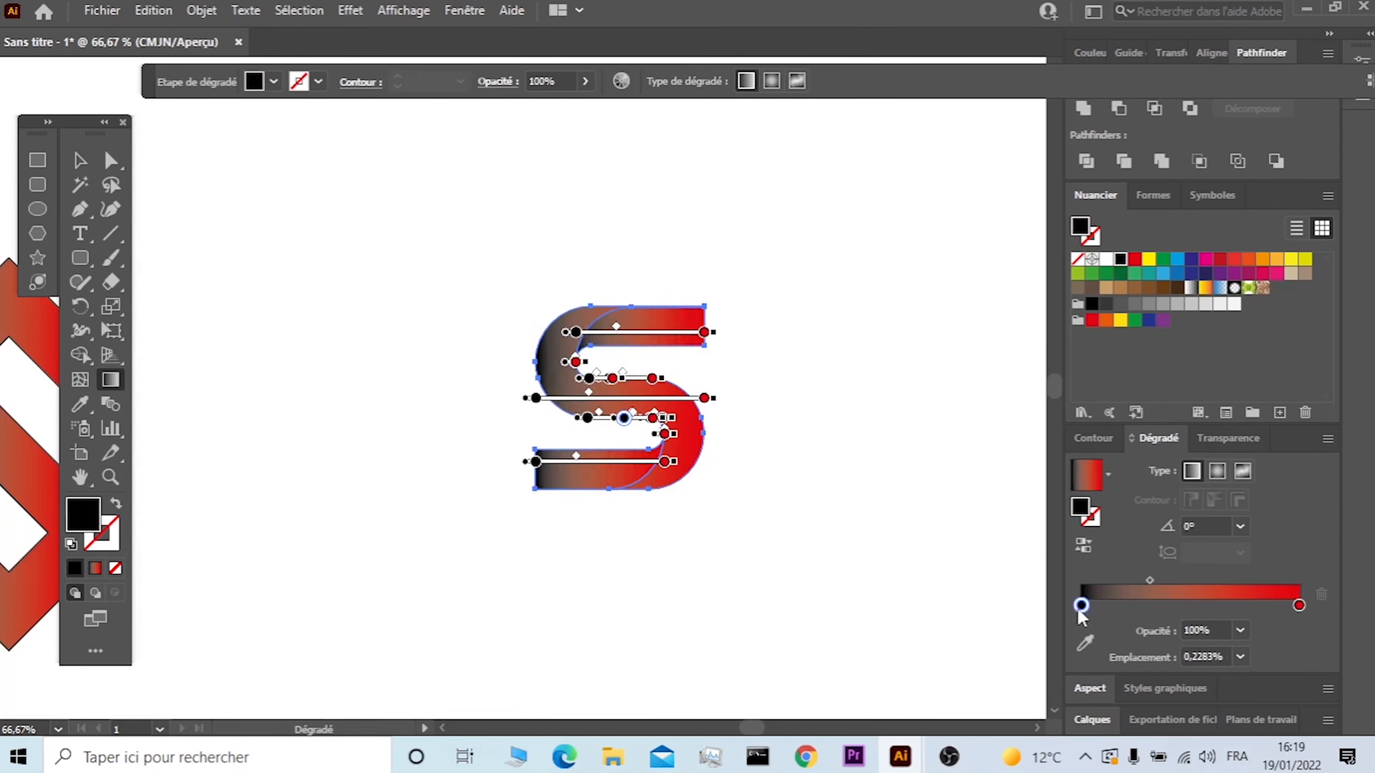
{"action": "left_click", "coordinate": [80, 160]}
{"action": "left_click", "coordinate": [442, 271]}
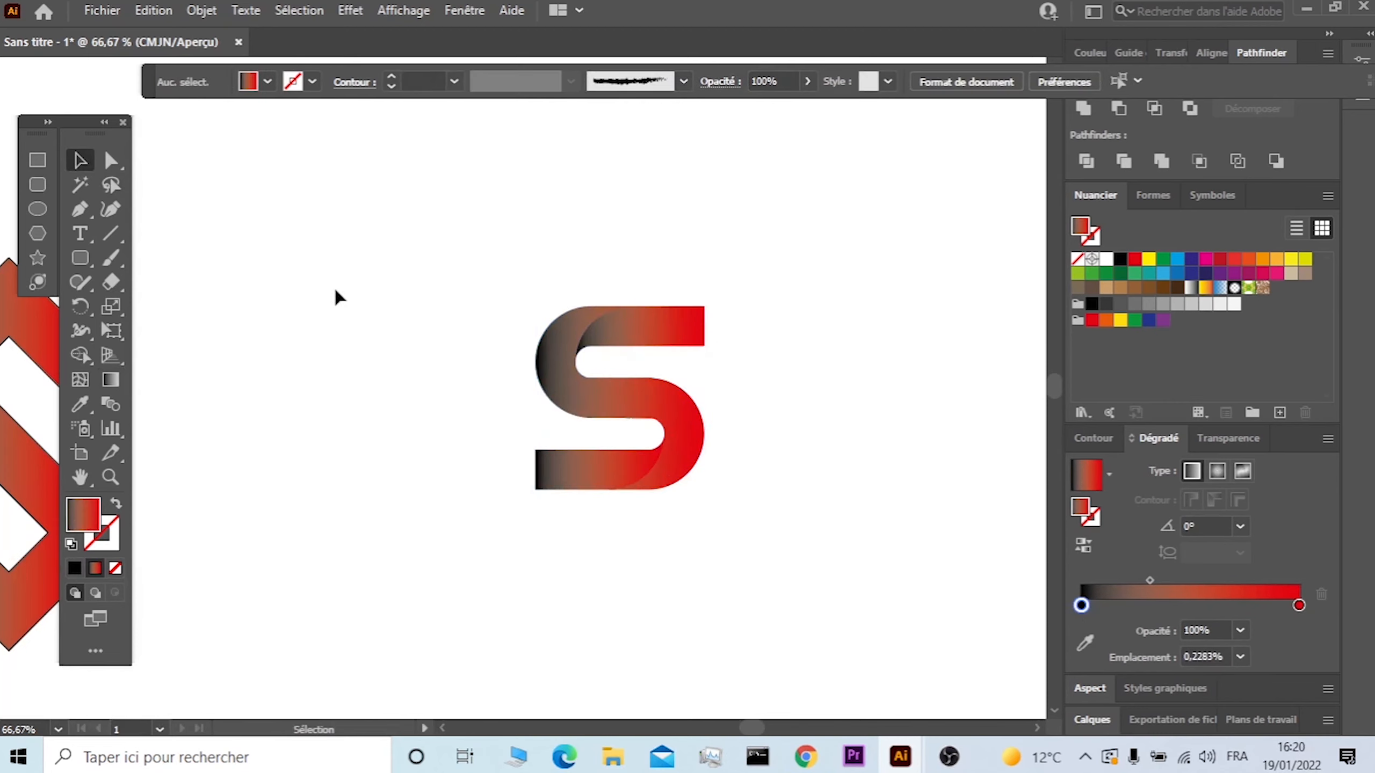
Redraw the central S body's gradient diagonally down to the right at about -39°, with its red stop at about 89%.
{"action": "left_click", "coordinate": [656, 340]}
{"action": "left_click", "coordinate": [788, 454]}
{"action": "left_click", "coordinate": [644, 409]}
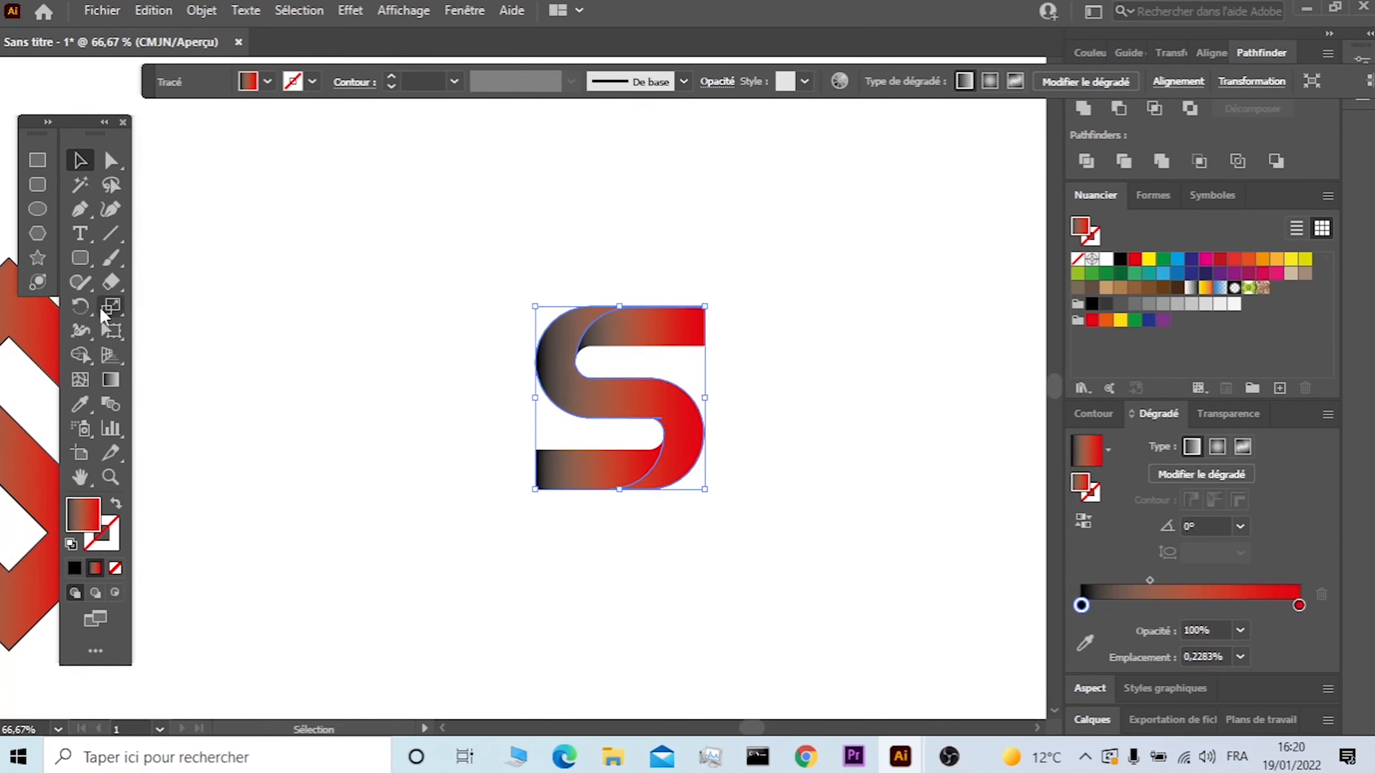
{"action": "left_click", "coordinate": [112, 378]}
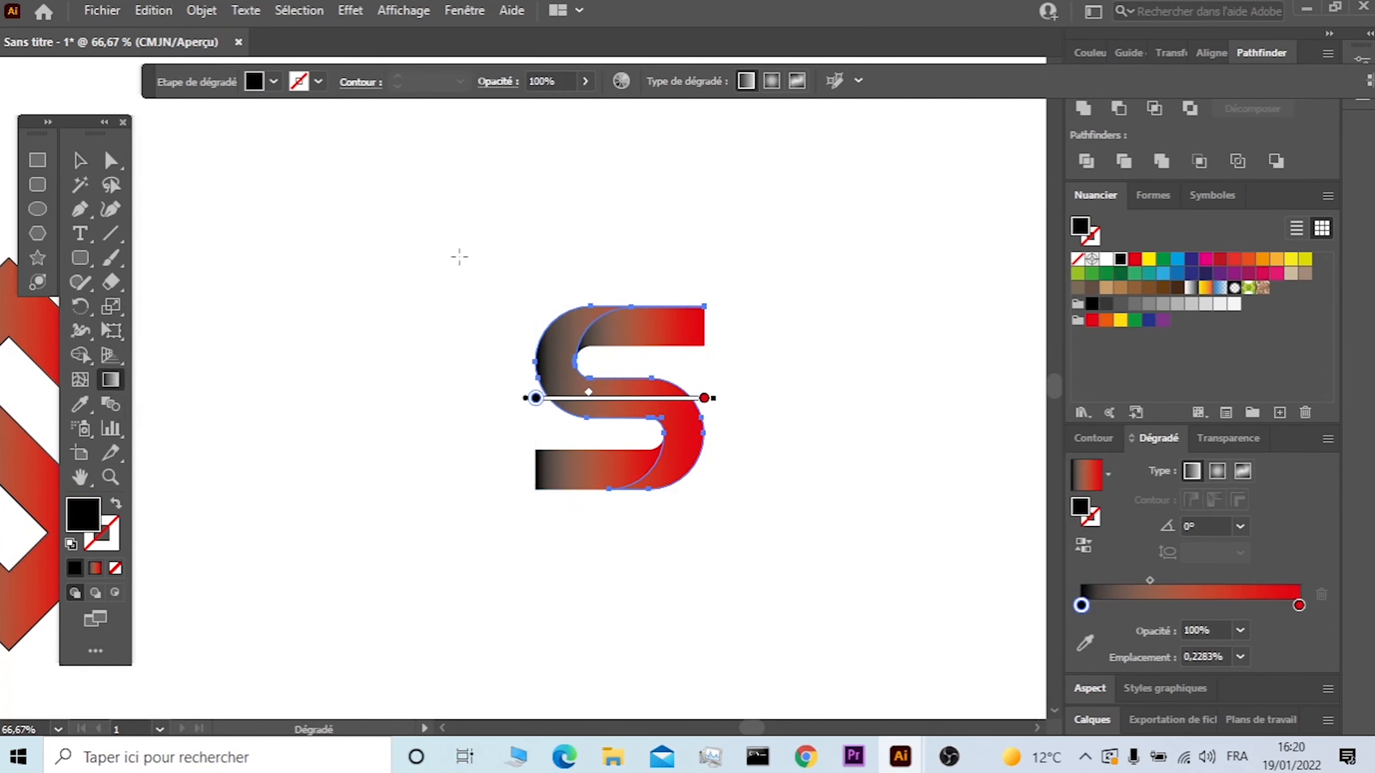
{"action": "left_click_drag", "start_coordinate": [389, 231], "coordinate": [864, 617]}
{"action": "mouse_move", "coordinate": [773, 501]}
{"action": "left_mouse_down"}
{"action": "mouse_move", "coordinate": [755, 513]}
{"action": "mouse_move", "coordinate": [768, 496]}
{"action": "left_mouse_up"}
{"action": "left_click_drag", "start_coordinate": [882, 589], "coordinate": [846, 537]}
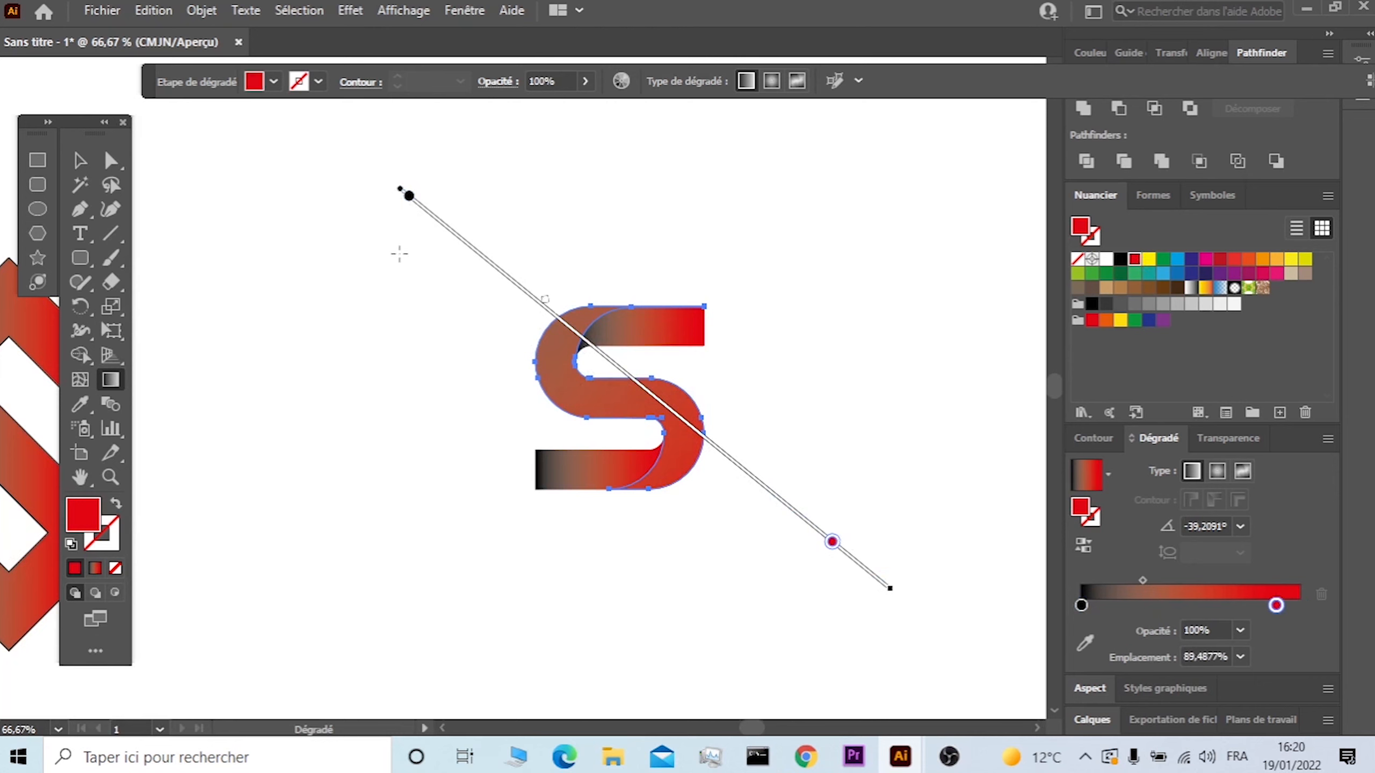
Tighten the central body's diagonal gradient by placing the black stop at about 44.5% and the red stop at about 69%.
{"action": "left_click", "coordinate": [409, 196]}
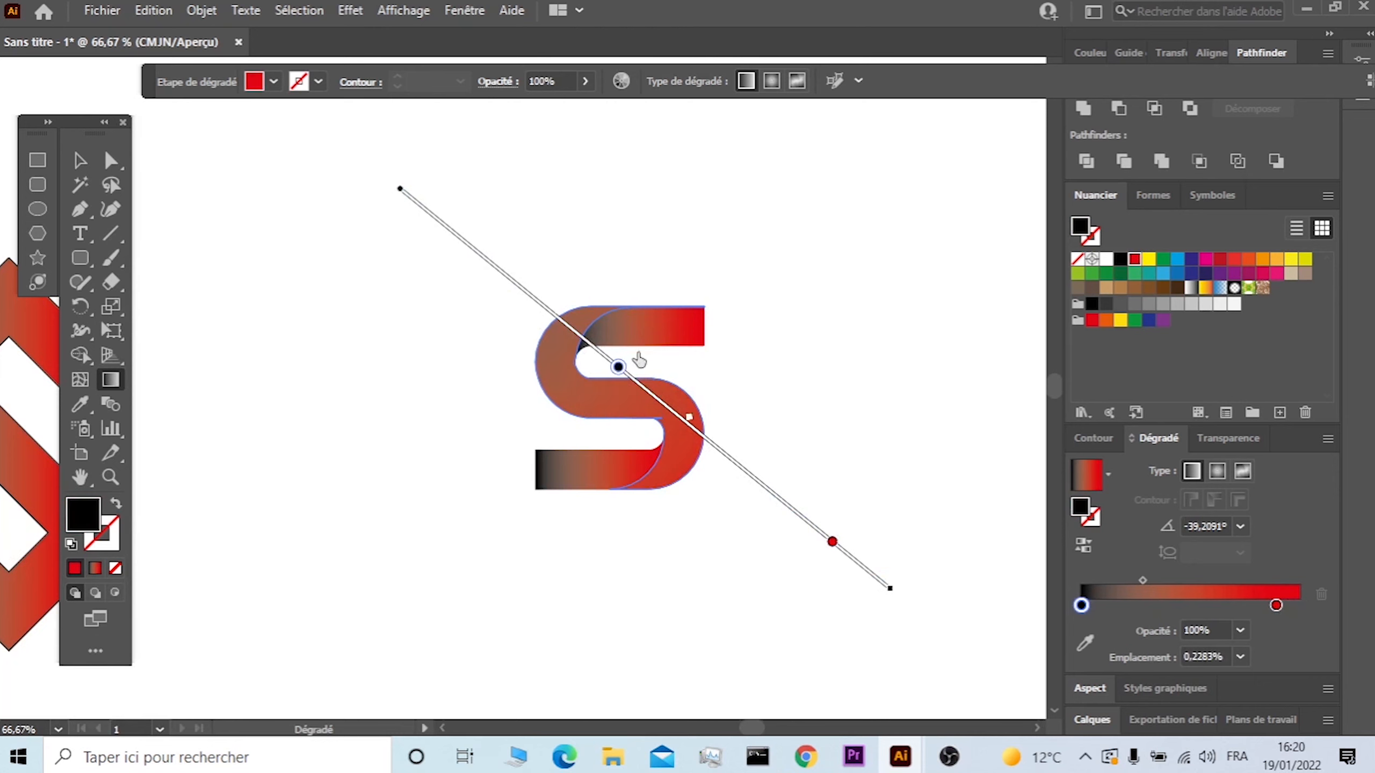
{"action": "left_click_drag", "start_coordinate": [827, 537], "coordinate": [442, 223]}
{"action": "left_click_drag", "start_coordinate": [1096, 609], "coordinate": [1163, 606]}
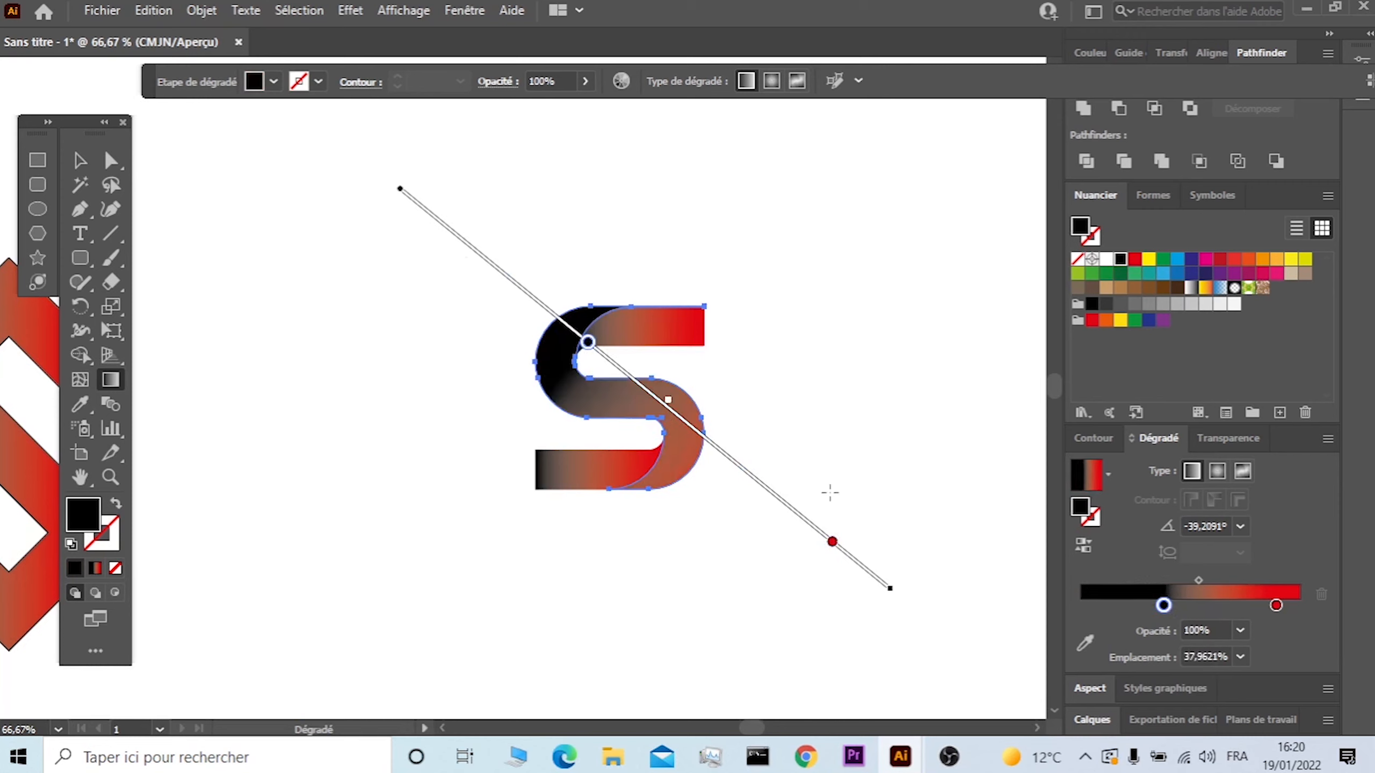
{"action": "mouse_move", "coordinate": [589, 344]}
{"action": "left_mouse_down"}
{"action": "mouse_move", "coordinate": [606, 361]}
{"action": "mouse_move", "coordinate": [579, 351]}
{"action": "left_mouse_up"}
{"action": "left_click_drag", "start_coordinate": [651, 393], "coordinate": [623, 362]}
{"action": "left_click_drag", "start_coordinate": [833, 543], "coordinate": [760, 431]}
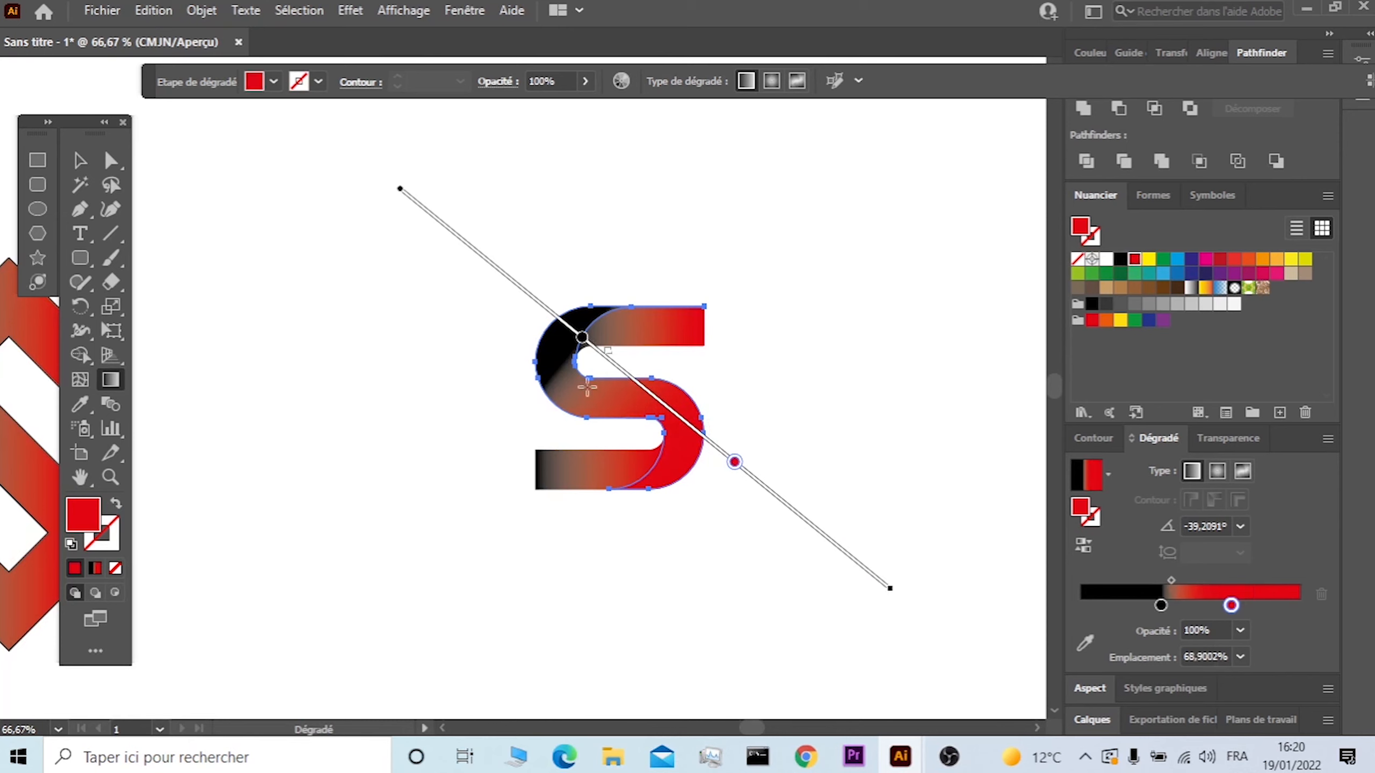
{"action": "left_click_drag", "start_coordinate": [581, 338], "coordinate": [618, 368]}
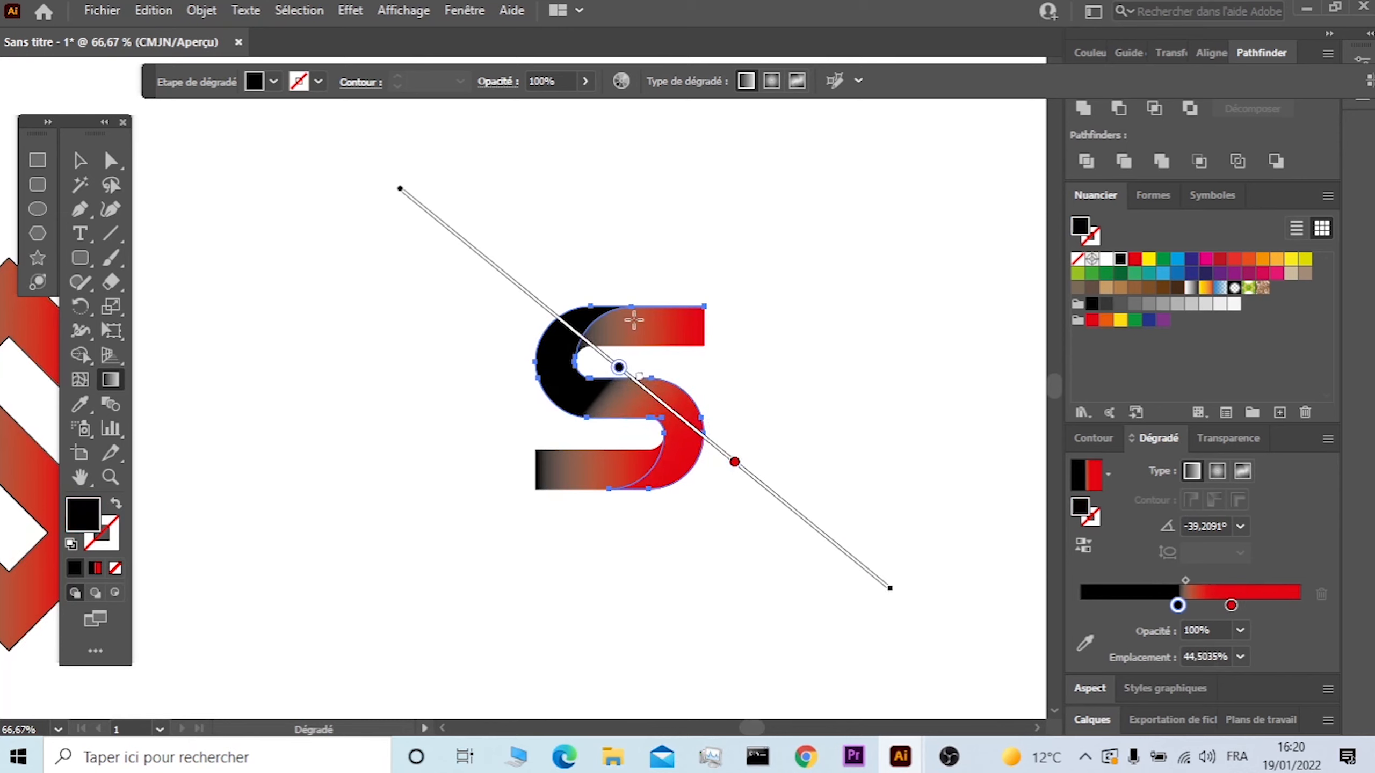
Redraw the upper arm's gradient diagonally at about -37°, moving the black stop inward and the red stop to about 56%.
{"action": "left_click", "coordinate": [80, 160]}
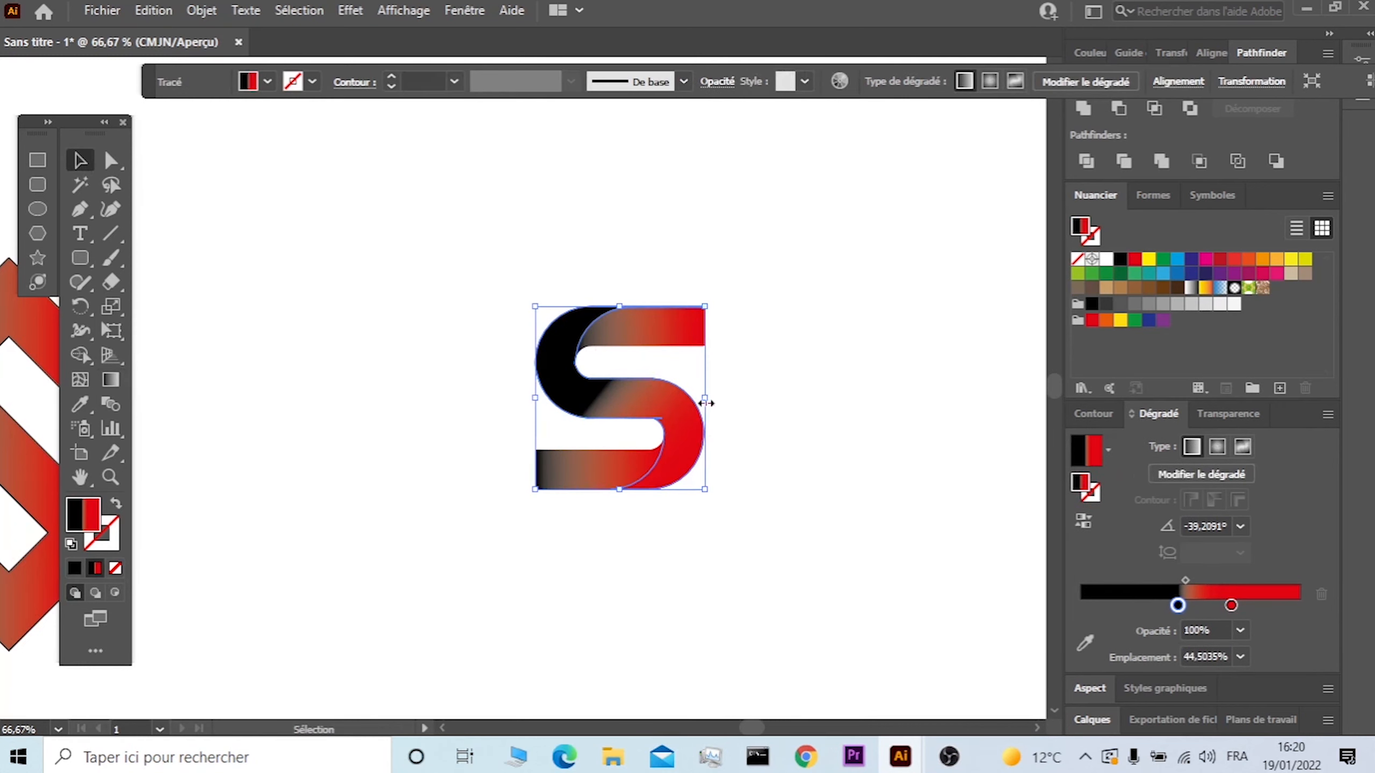
{"action": "left_click", "coordinate": [683, 333]}
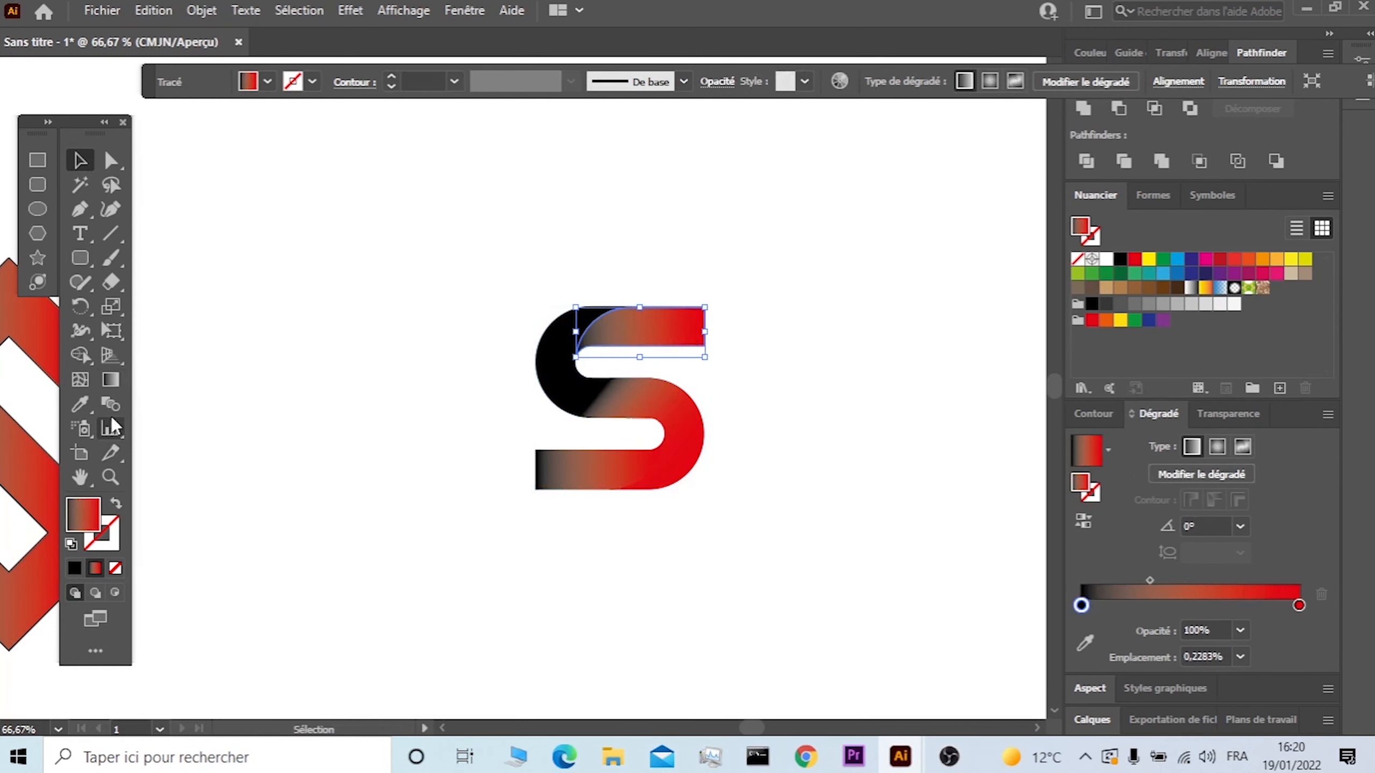
{"action": "left_click", "coordinate": [111, 380]}
{"action": "left_click_drag", "start_coordinate": [494, 221], "coordinate": [875, 510]}
{"action": "left_click_drag", "start_coordinate": [495, 223], "coordinate": [658, 289]}
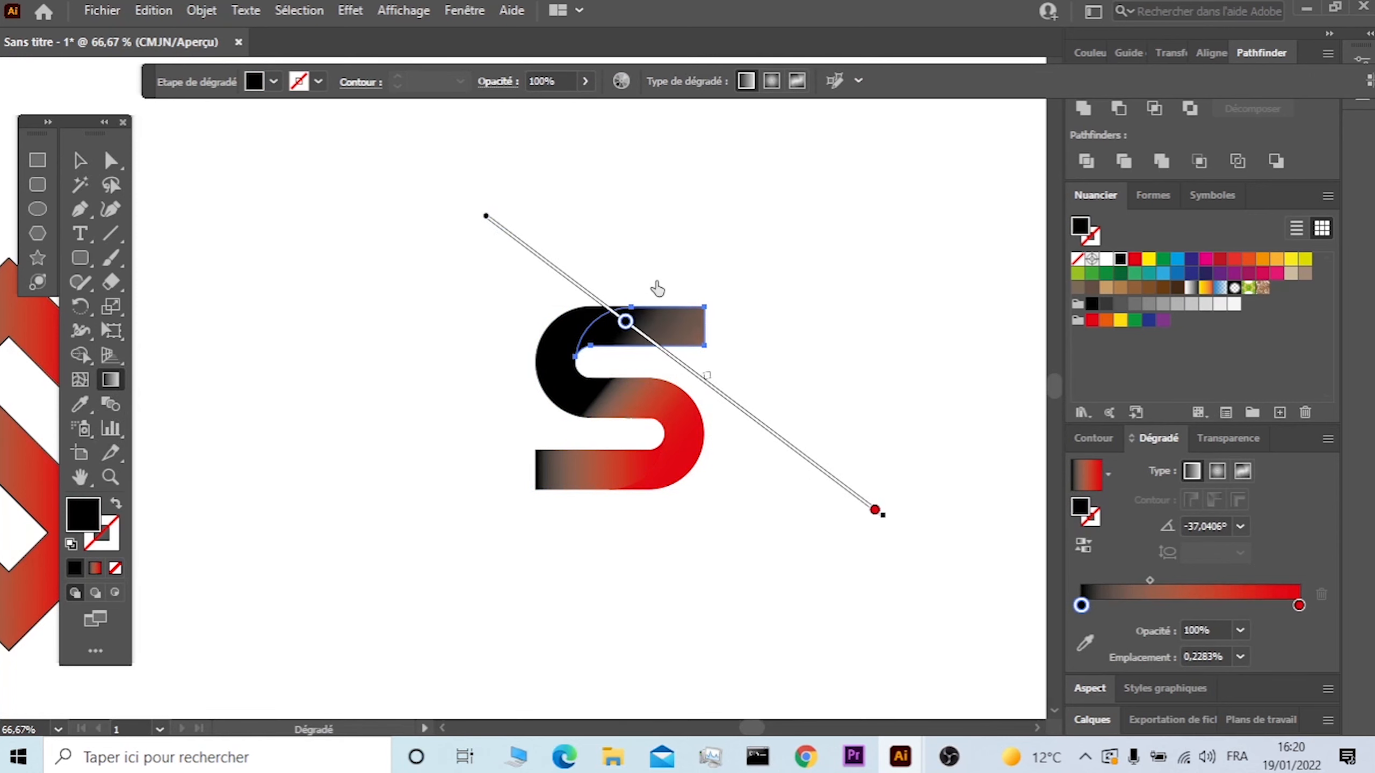
{"action": "left_click_drag", "start_coordinate": [875, 510], "coordinate": [705, 398]}
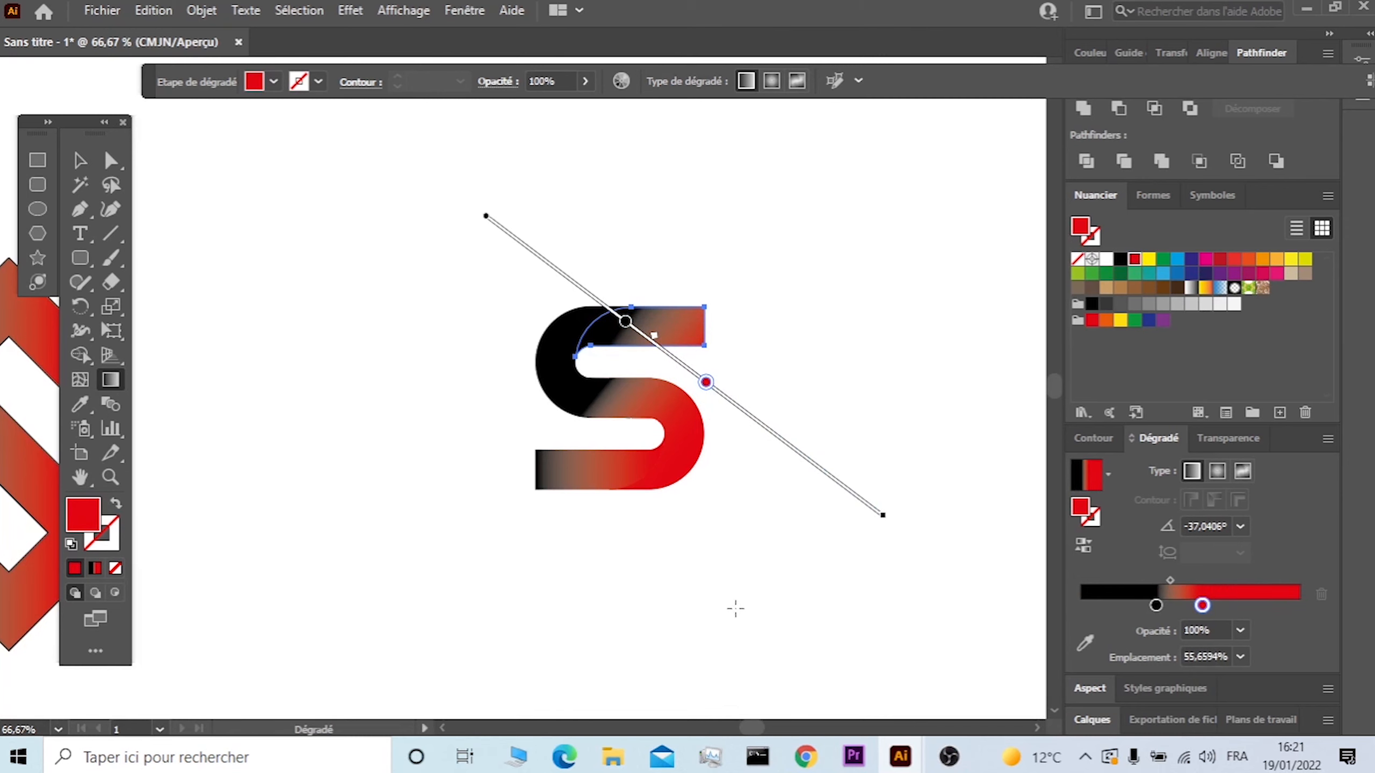
Redraw the lower arm's gradient diagonally at about -36°, moving the black stop inward and the red stop to about 57.5%.
{"action": "key", "text": "v"}
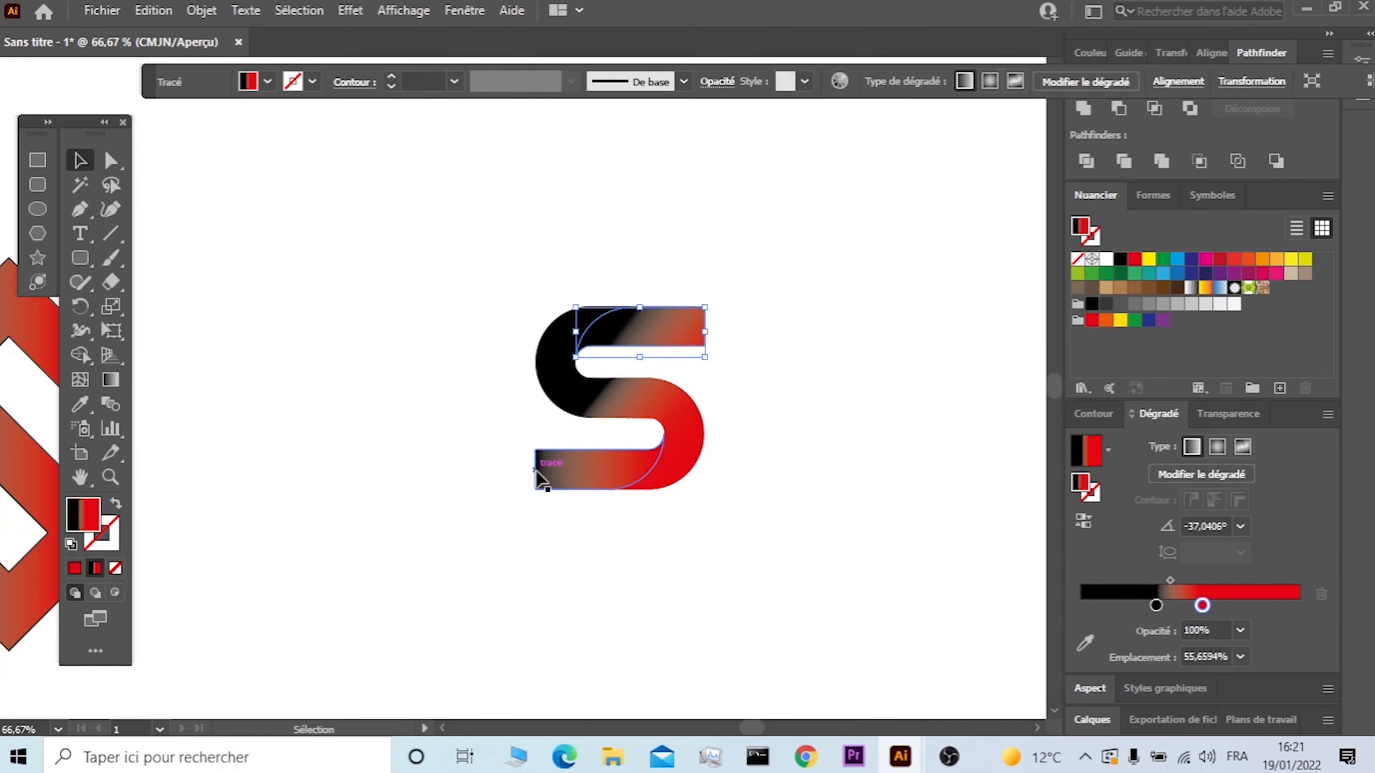
{"action": "left_click", "coordinate": [578, 481]}
{"action": "left_click", "coordinate": [110, 380]}
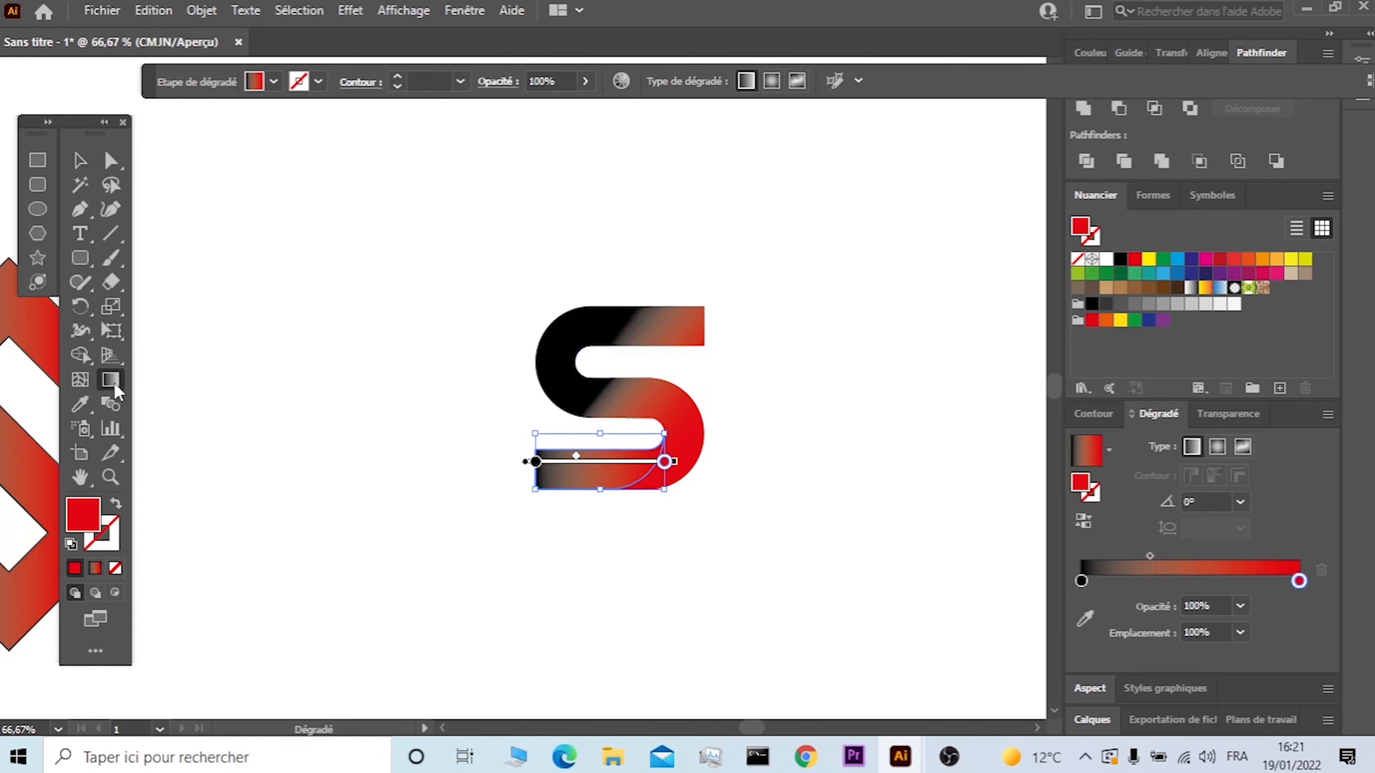
{"action": "left_click_drag", "start_coordinate": [414, 327], "coordinate": [820, 621]}
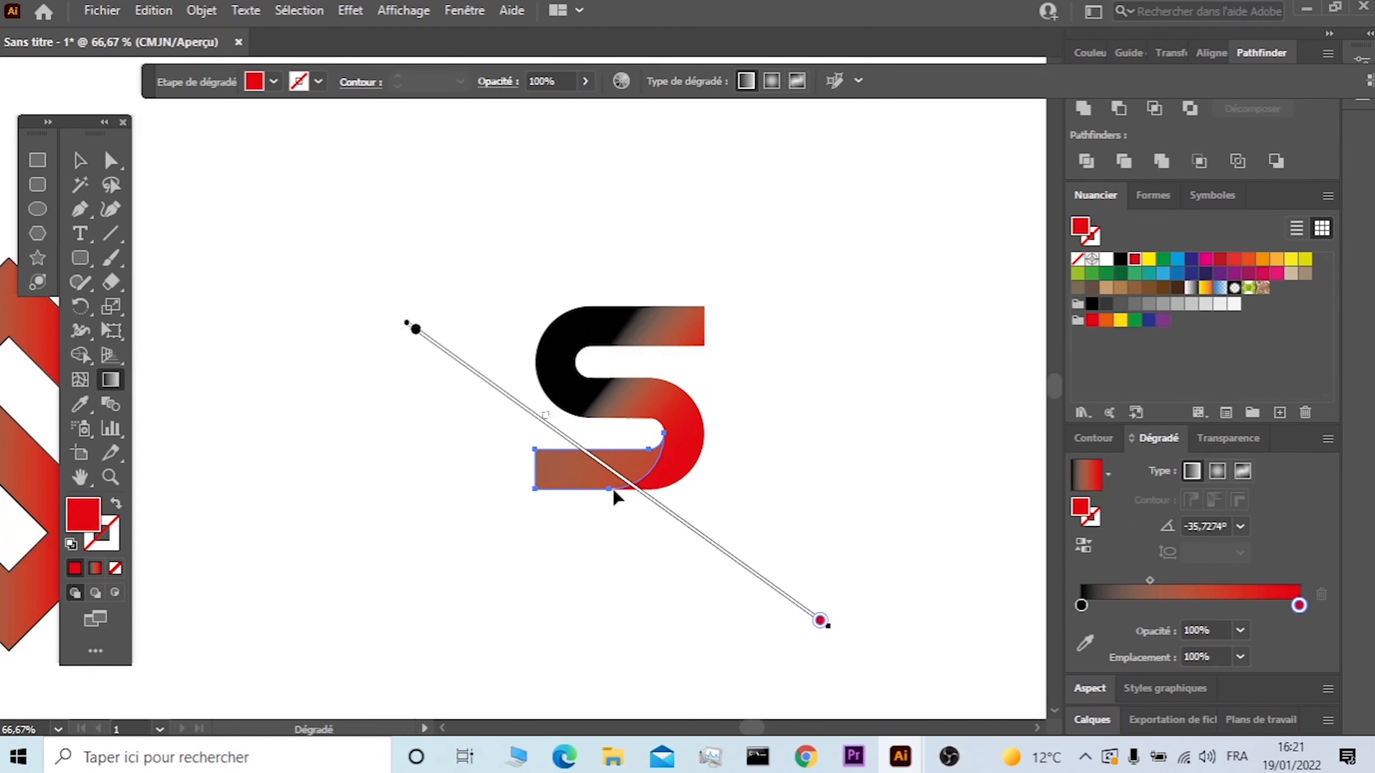
{"action": "left_click_drag", "start_coordinate": [415, 330], "coordinate": [575, 410]}
{"action": "left_click_drag", "start_coordinate": [820, 620], "coordinate": [655, 499]}
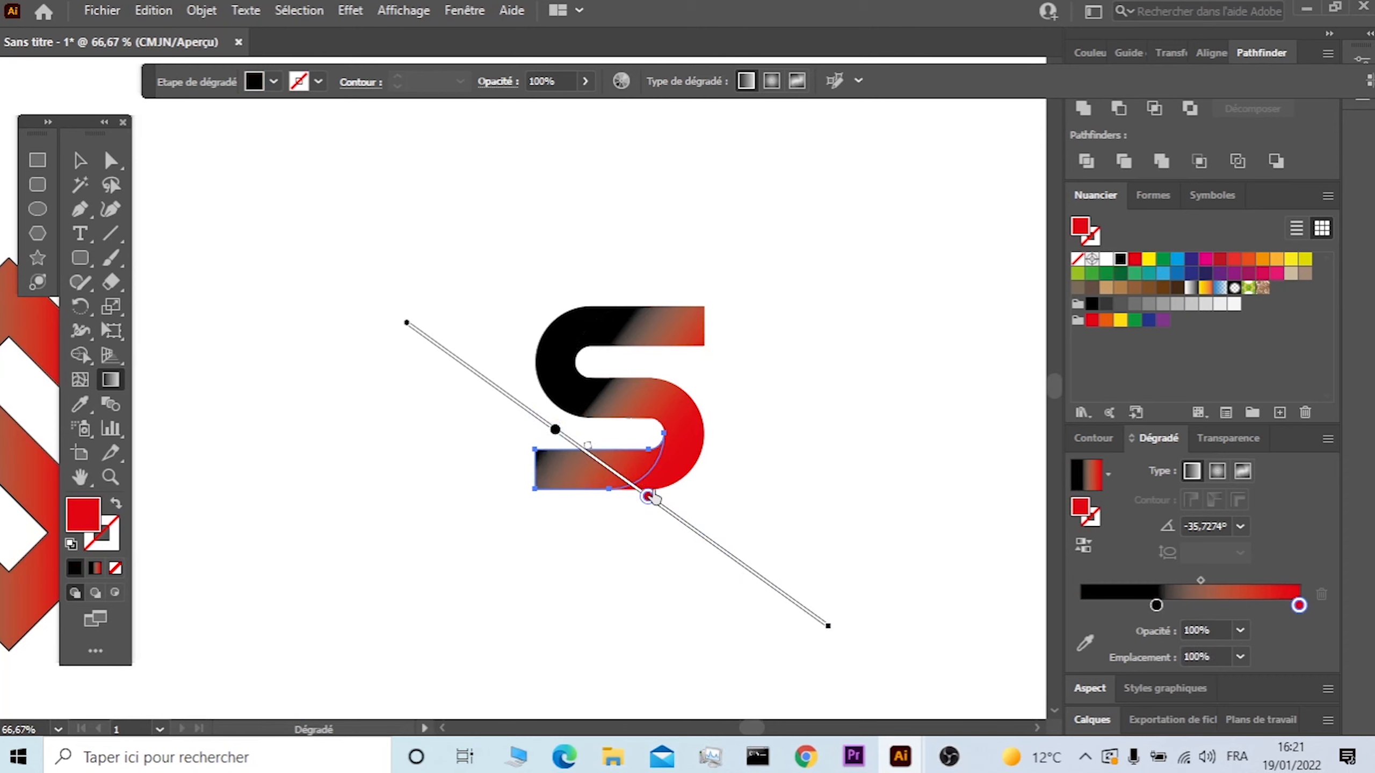
{"action": "left_click_drag", "start_coordinate": [654, 498], "coordinate": [654, 498]}
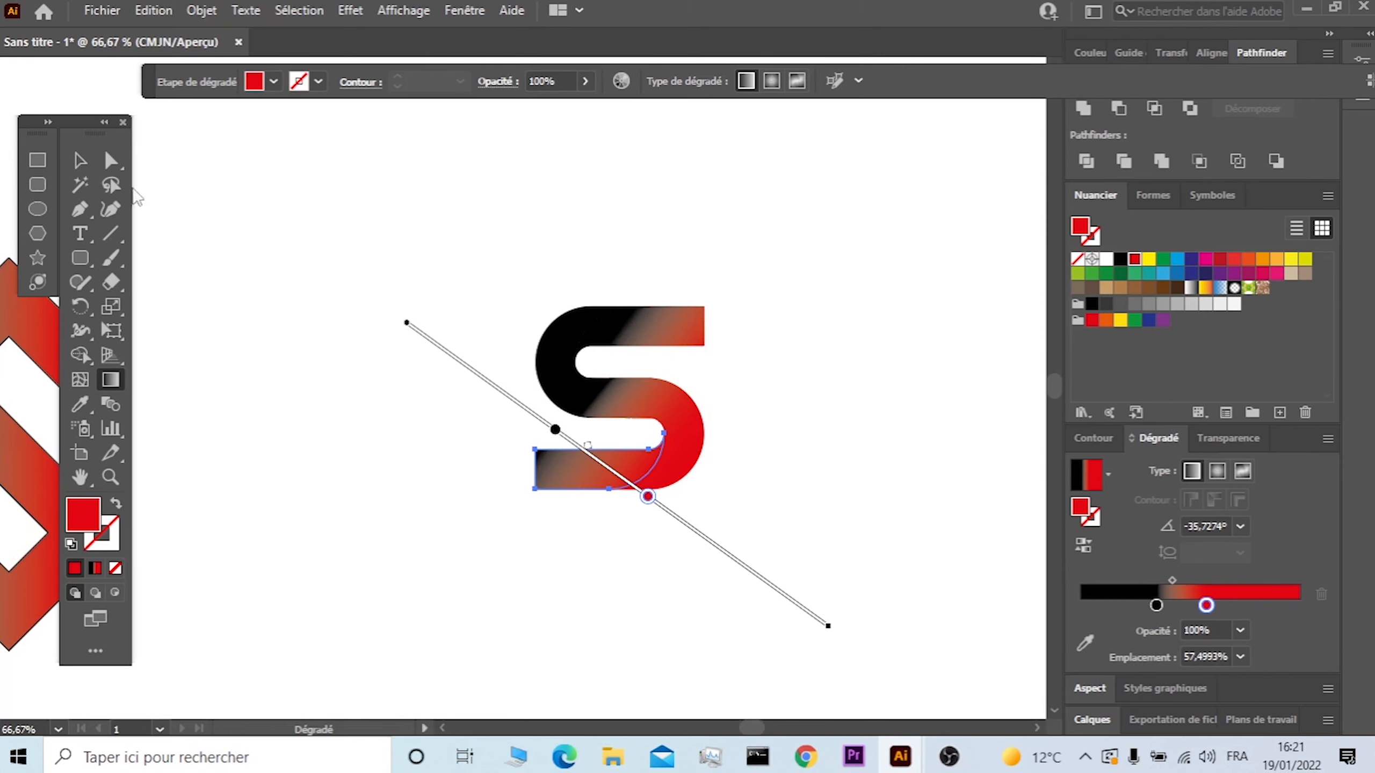
Refine the upper arm's gradient by nudging the black stop toward the red and setting the red stop to about 53%.
{"action": "key", "text": "v"}
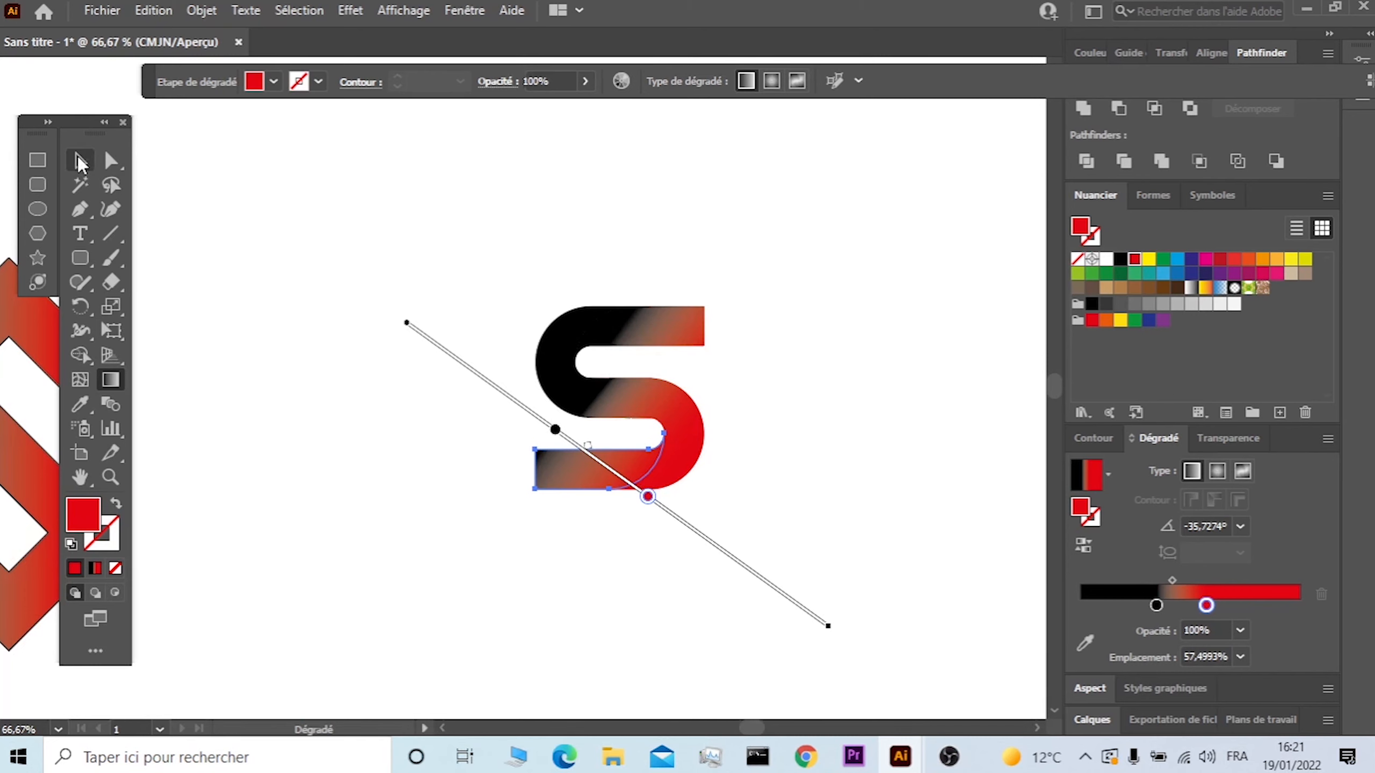
{"action": "left_click", "coordinate": [654, 338]}
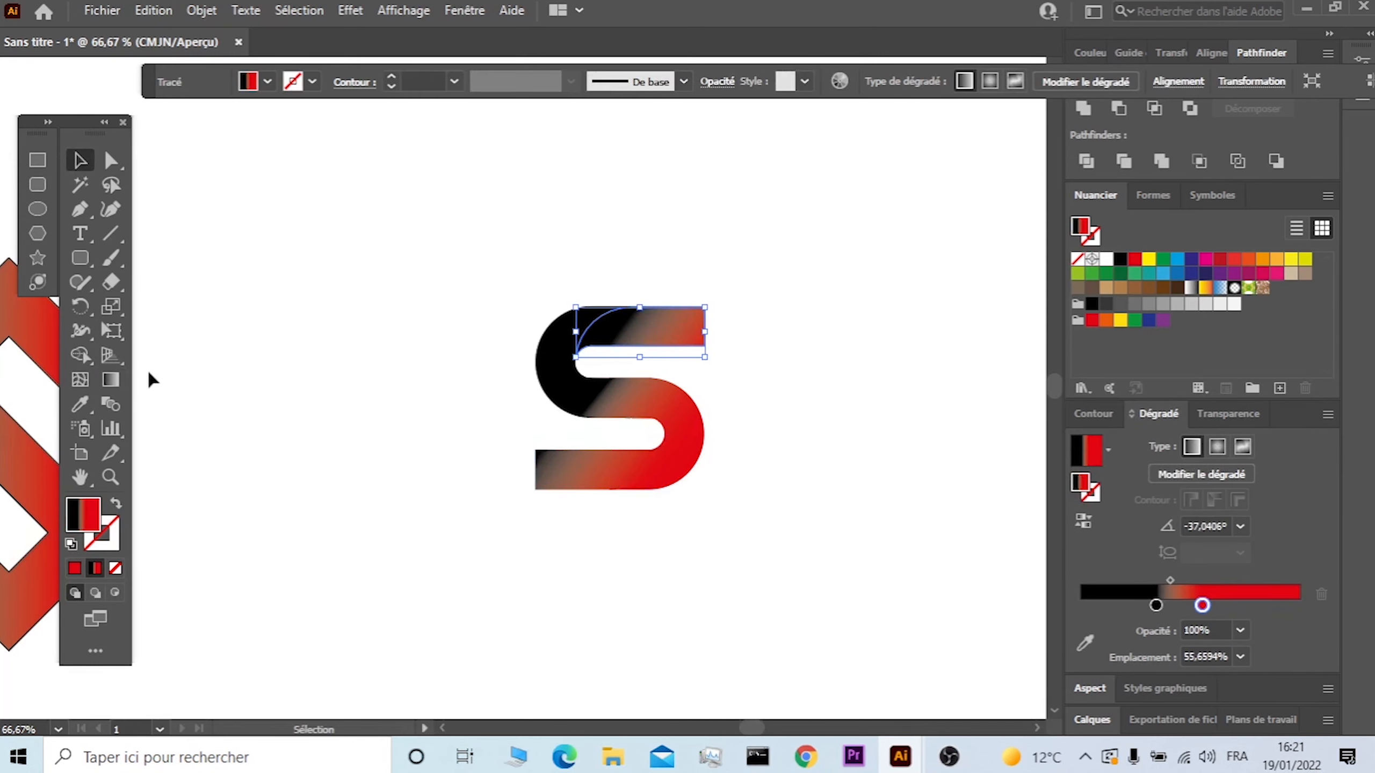
{"action": "left_click", "coordinate": [116, 382]}
{"action": "left_click_drag", "start_coordinate": [626, 331], "coordinate": [640, 335]}
{"action": "left_click", "coordinate": [705, 382]}
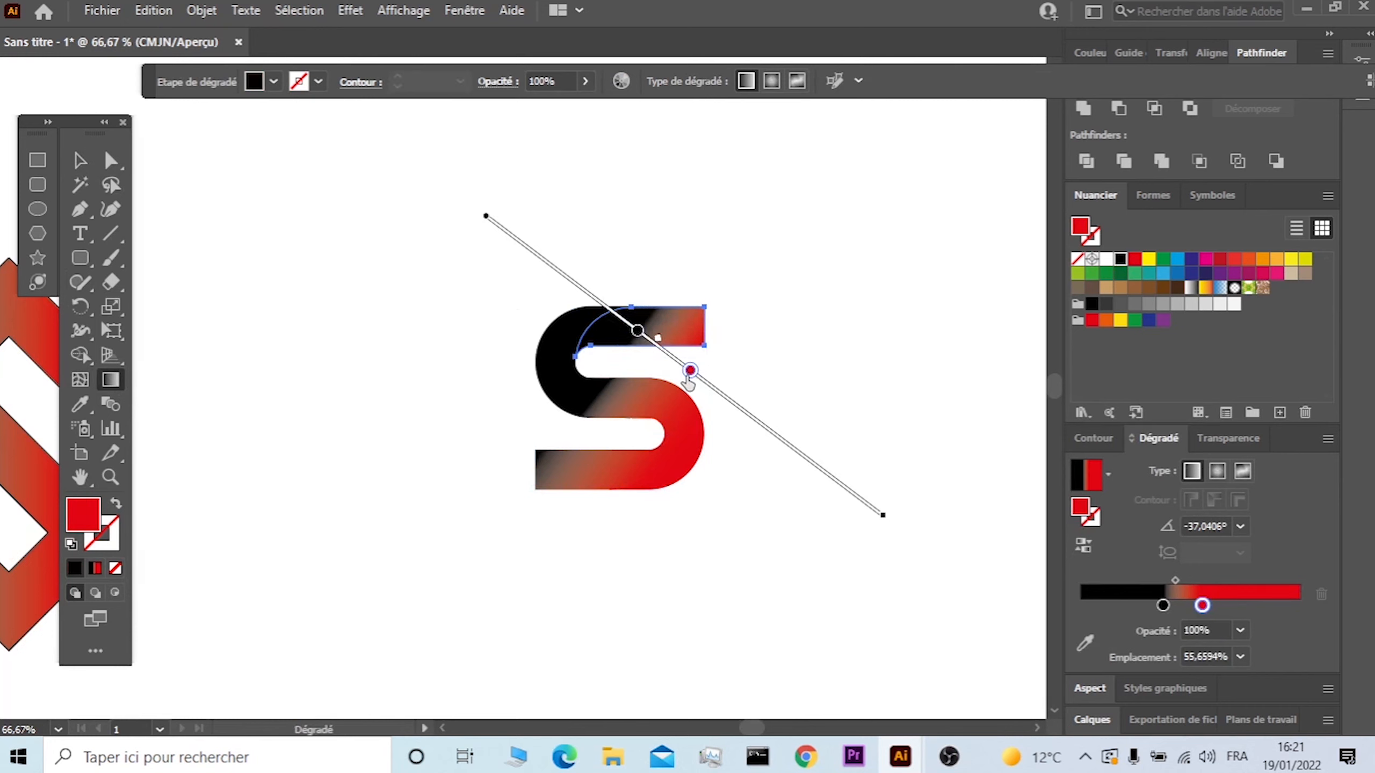
{"action": "left_click_drag", "start_coordinate": [697, 382], "coordinate": [694, 380]}
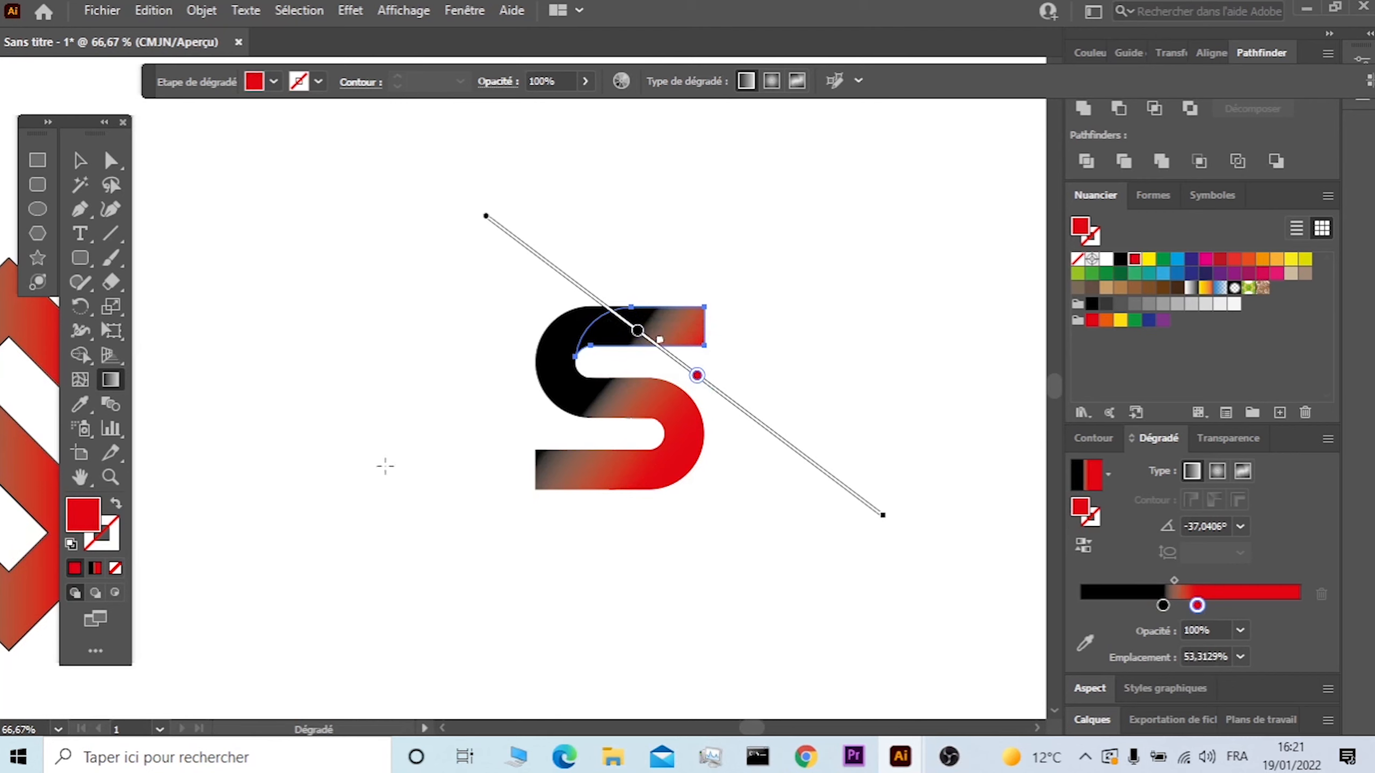
Shift the black stop of the lower arm's gradient to about 37% and deselect the arm.
{"action": "left_click", "coordinate": [82, 161]}
{"action": "left_click", "coordinate": [557, 446]}
{"action": "left_click", "coordinate": [569, 479]}
{"action": "left_click", "coordinate": [111, 380]}
{"action": "left_click_drag", "start_coordinate": [555, 430], "coordinate": [567, 439]}
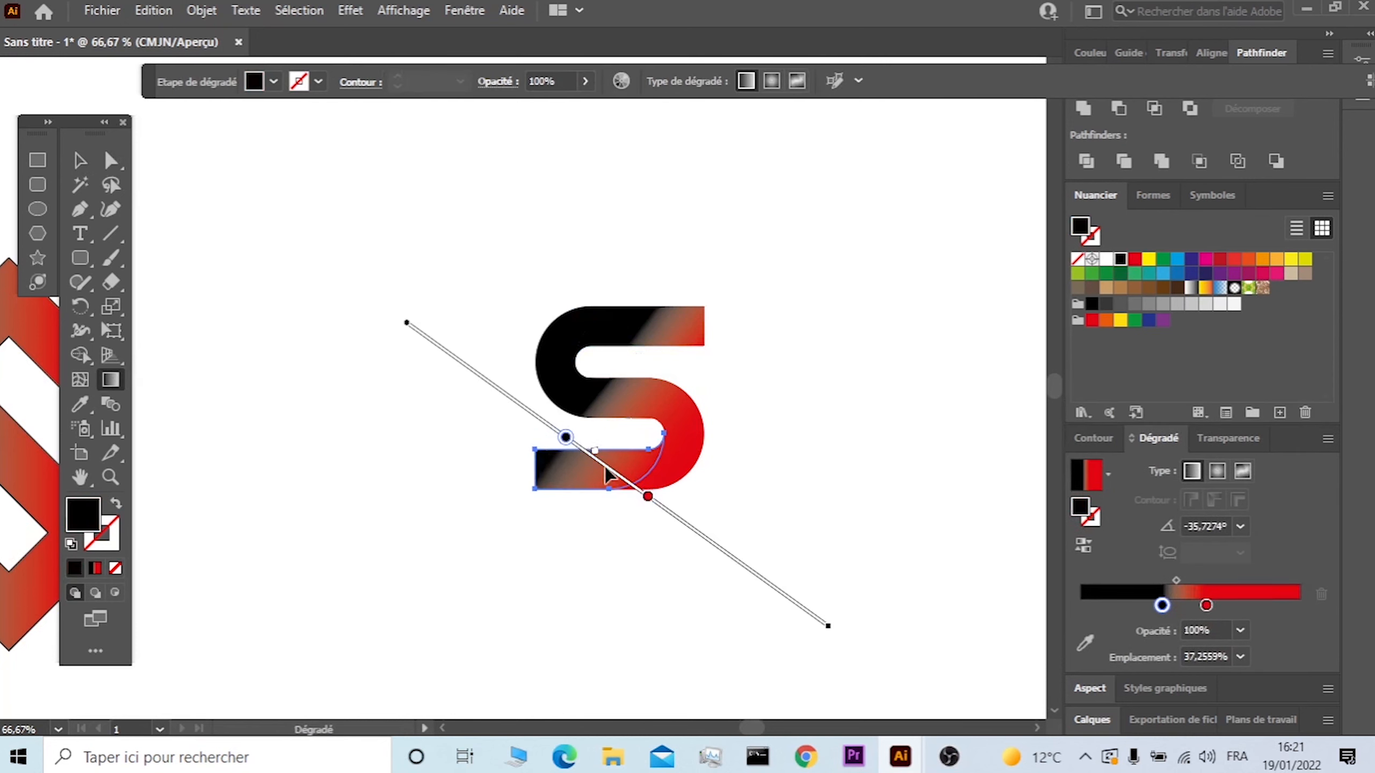
{"action": "left_click", "coordinate": [80, 159]}
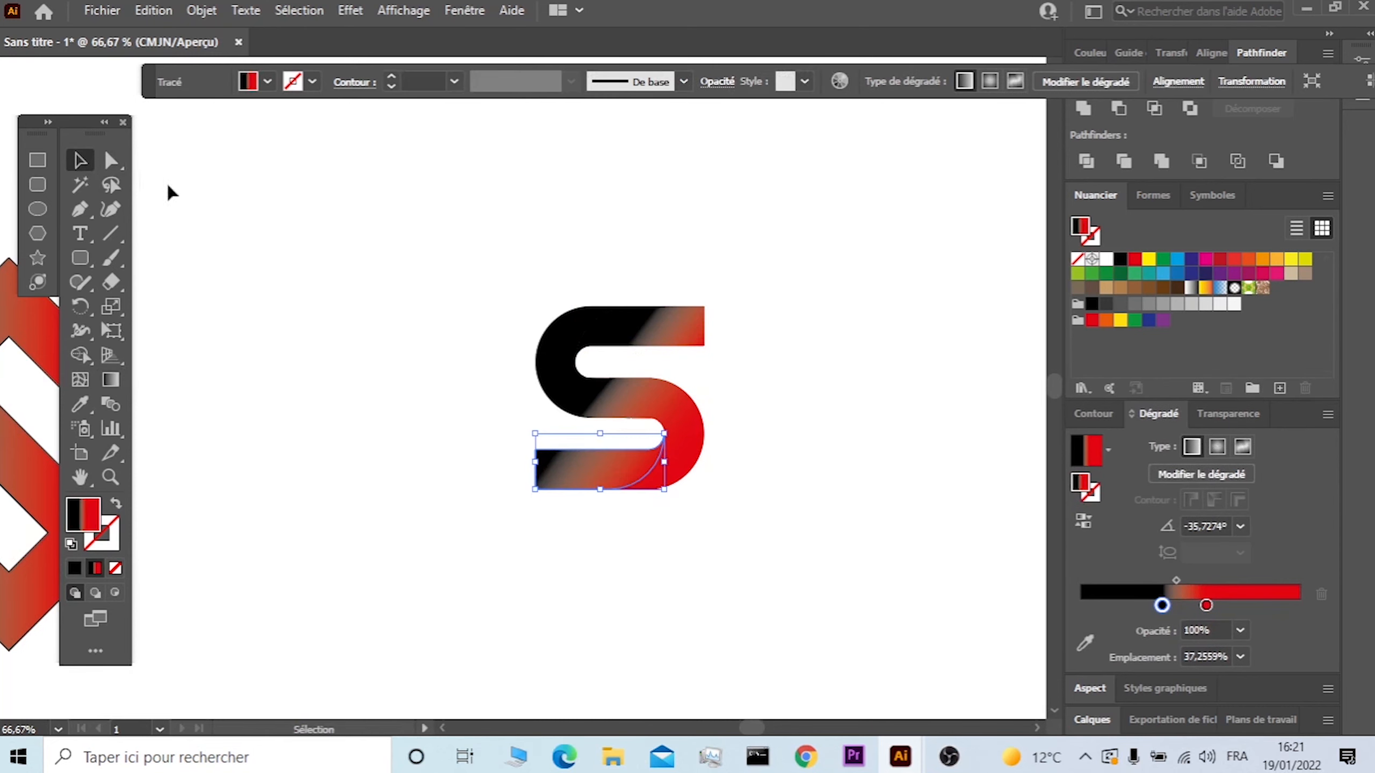
{"action": "left_click", "coordinate": [412, 215]}
Select the whole rounded S and move it beside the two angular S logos.
{"action": "scroll", "coordinate": [580, 317], "scroll_direction": "down", "scroll_amount": 2}
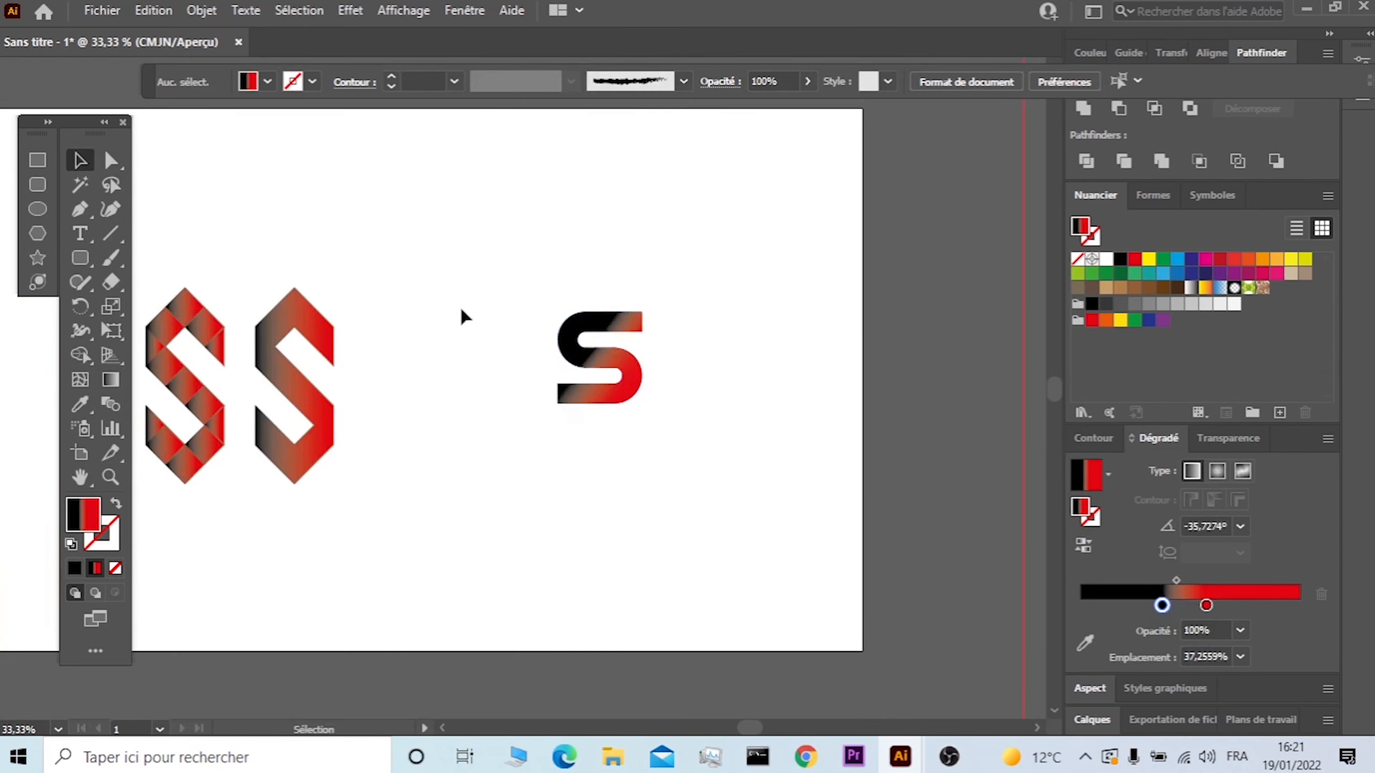
{"action": "left_click_drag", "start_coordinate": [531, 364], "coordinate": [617, 434]}
{"action": "left_click_drag", "start_coordinate": [622, 374], "coordinate": [437, 405]}
{"action": "left_click", "coordinate": [487, 307]}
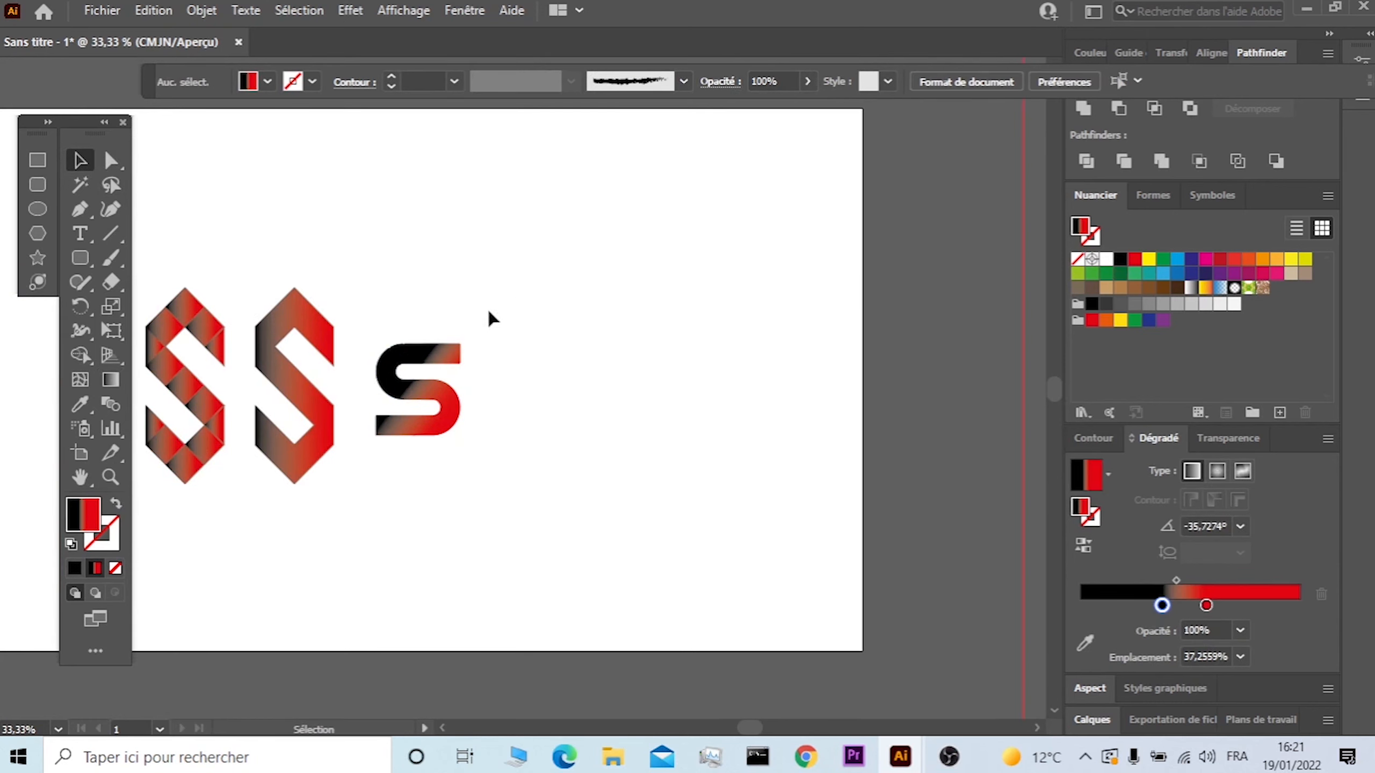
Select all three S logos, move them together toward the middle of the artboard, and deselect them.
{"action": "left_click_drag", "start_coordinate": [385, 471], "coordinate": [121, 513]}
{"action": "left_click_drag", "start_coordinate": [285, 379], "coordinate": [377, 380]}
{"action": "key", "text": "ctrl+minus"}
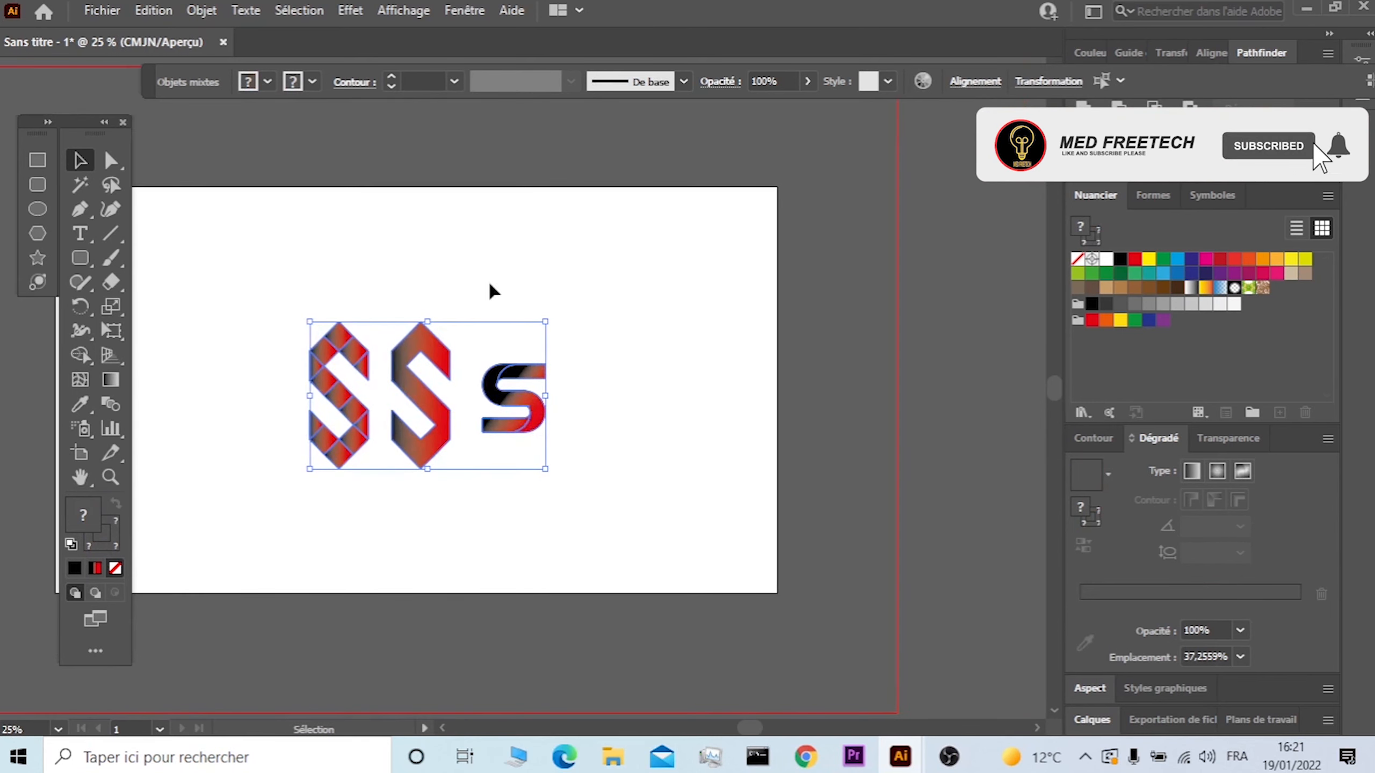
{"action": "left_click", "coordinate": [624, 403]}
{"action": "left_click_drag", "start_coordinate": [613, 484], "coordinate": [237, 243]}
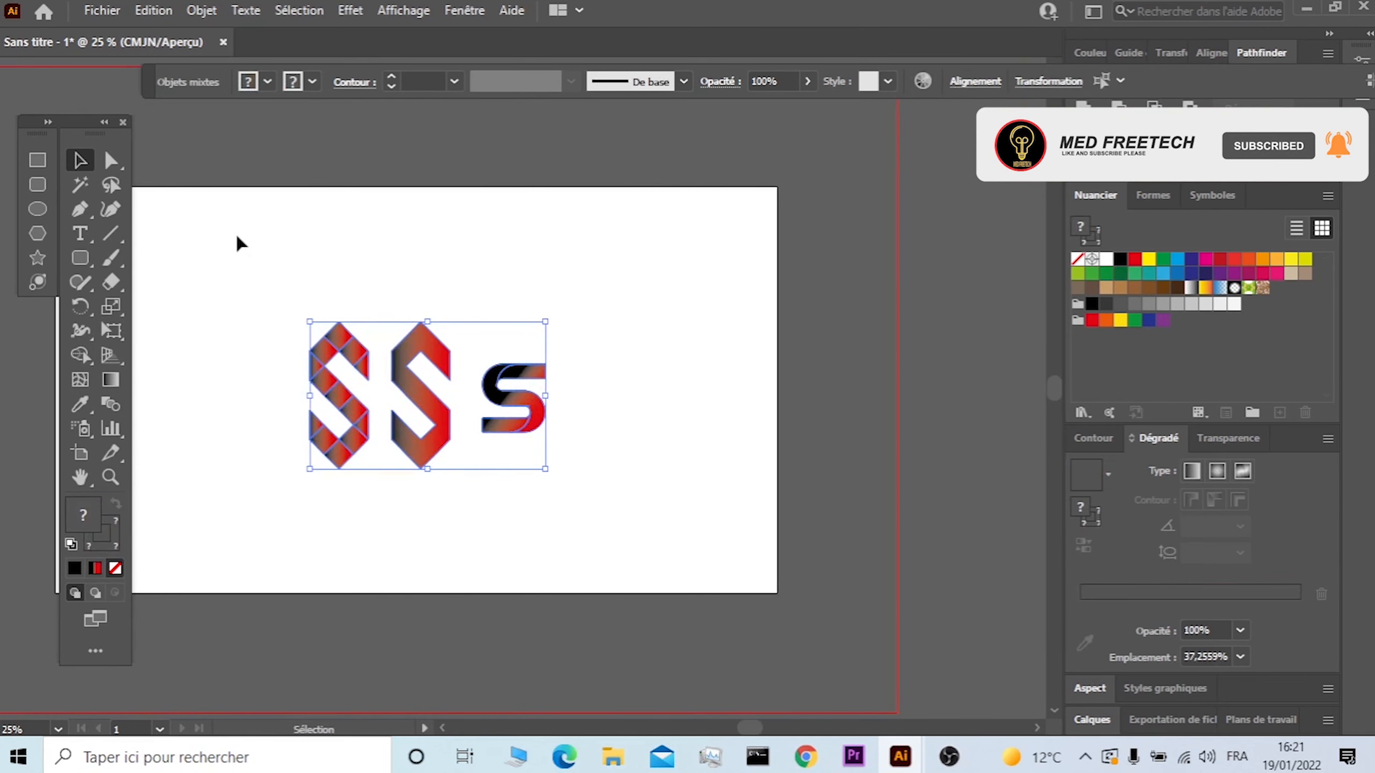
{"action": "left_click", "coordinate": [587, 431]}
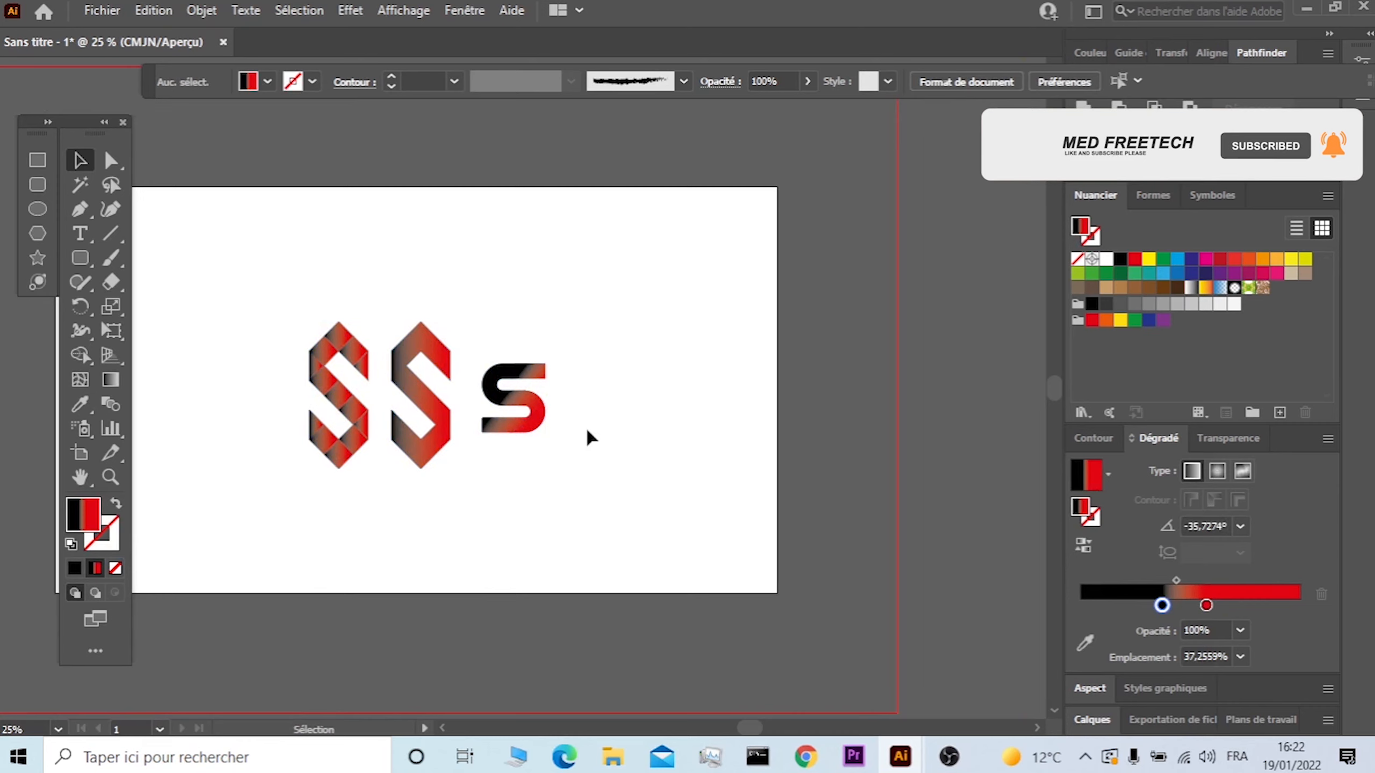